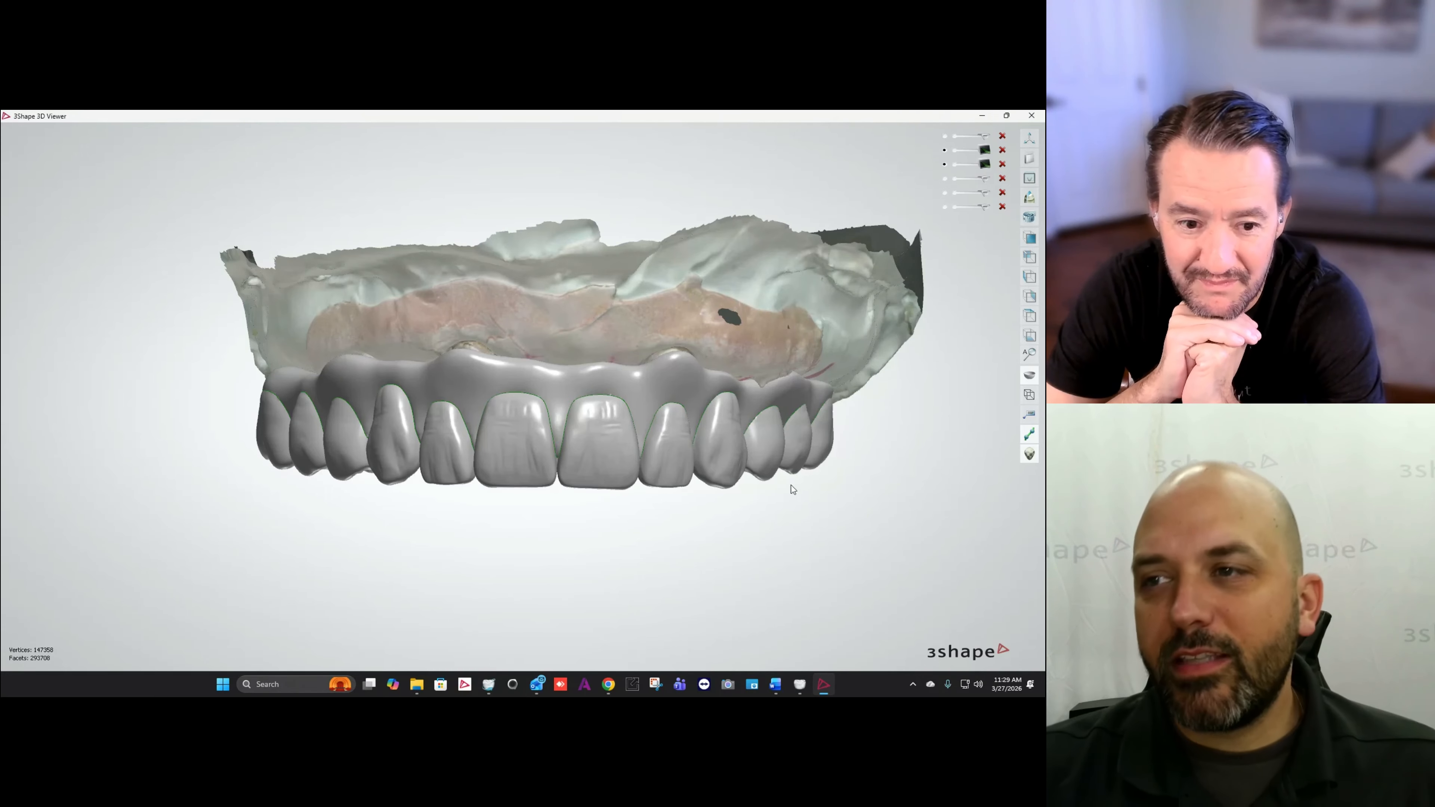
Step: Inspect the tooth design on the stone model, and show the temporary bridge scan beside it
{"action": "right_click_drag", "start_coordinate": [558, 353], "coordinate": [604, 447]}
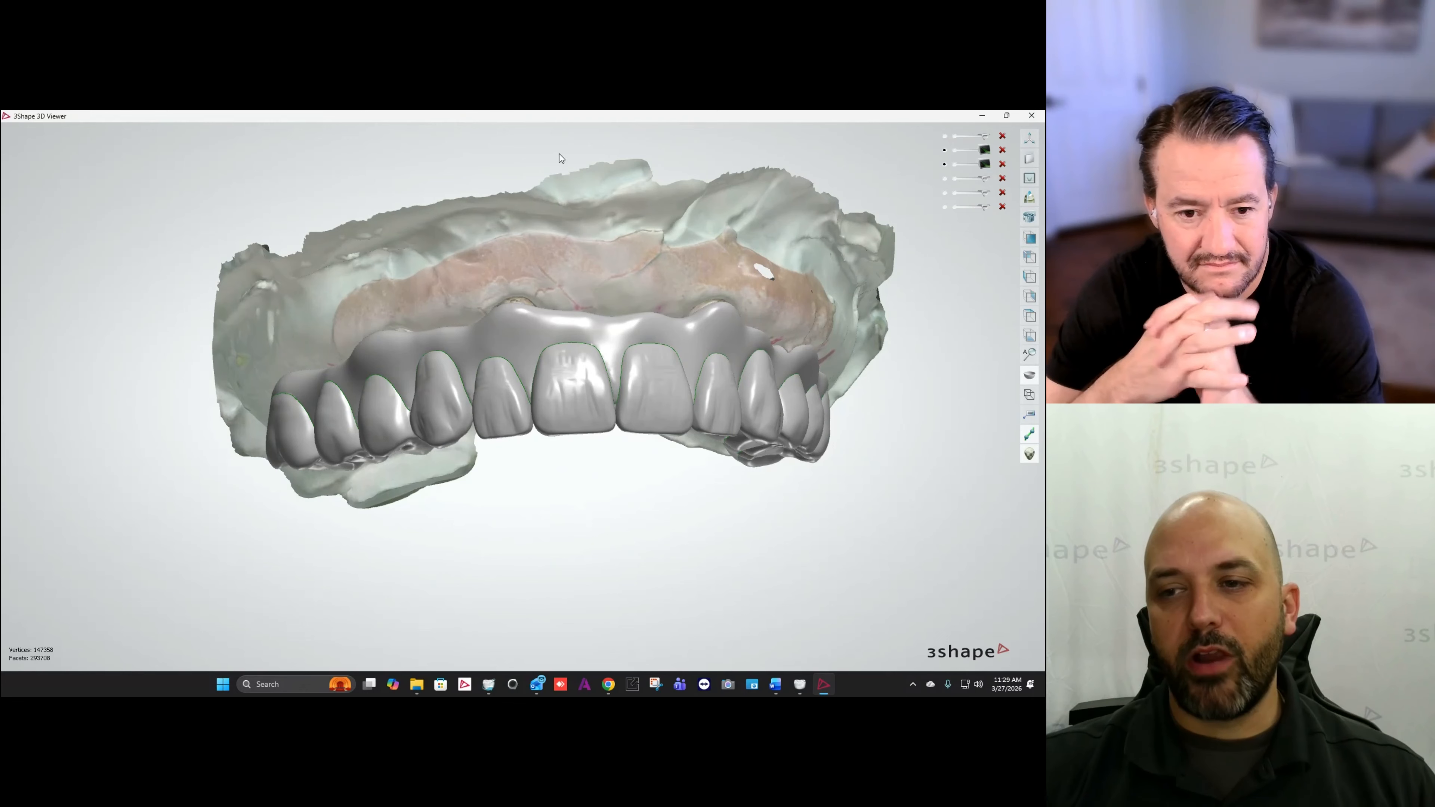
{"action": "right_click_drag", "start_coordinate": [503, 352], "coordinate": [556, 360]}
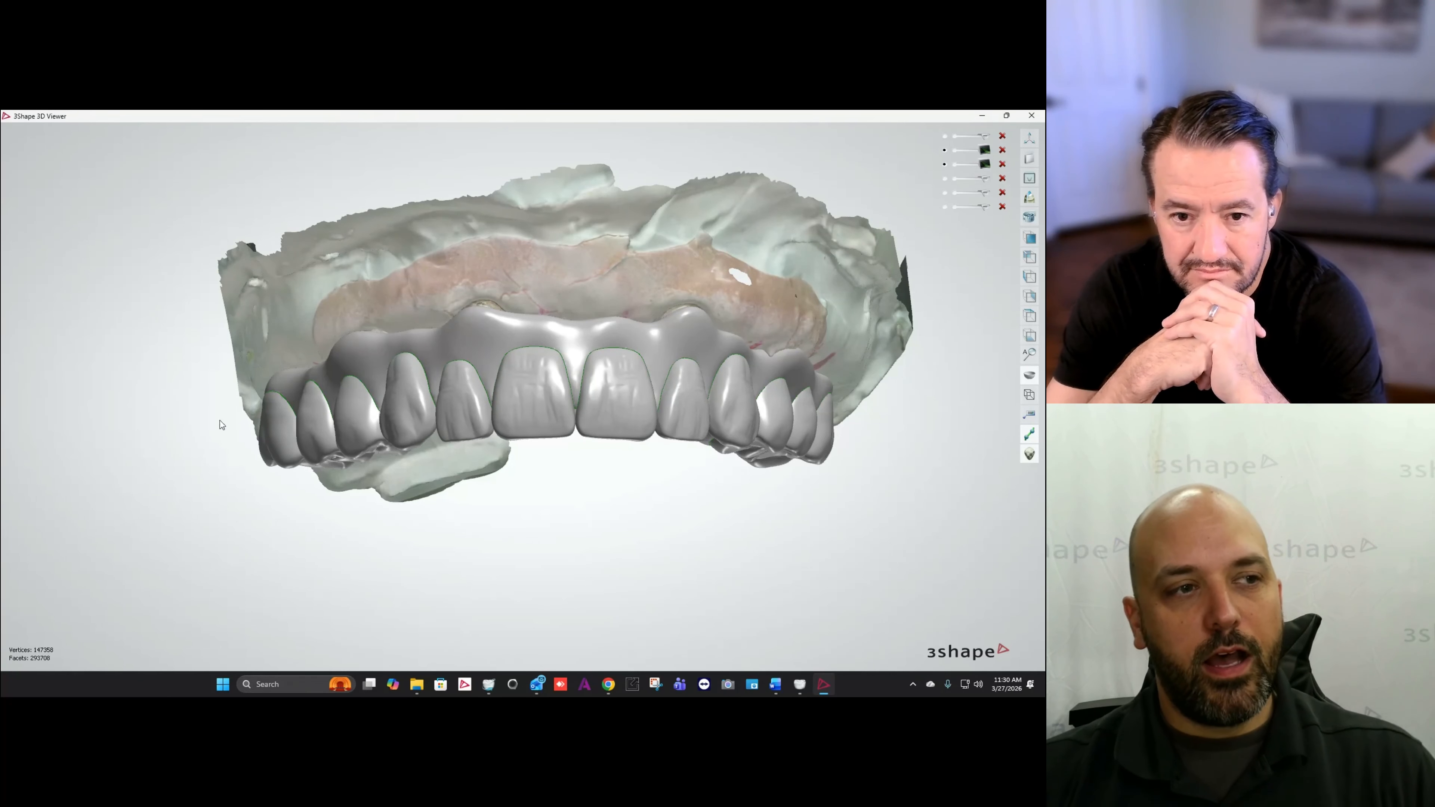
{"action": "scroll", "coordinate": [697, 394], "scroll_direction": "down", "scroll_amount": 5}
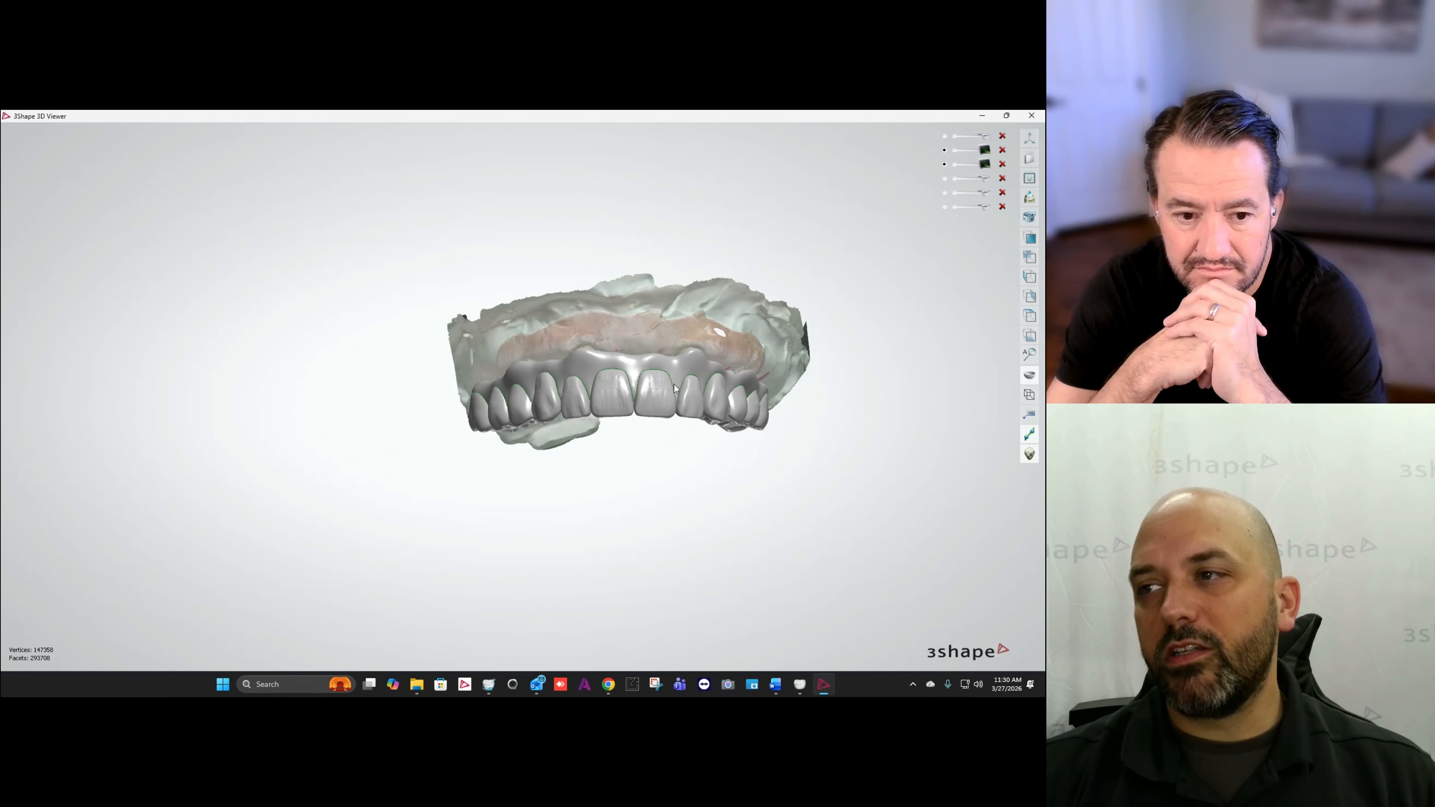
{"action": "middle_click_drag", "start_coordinate": [698, 394], "coordinate": [461, 248]}
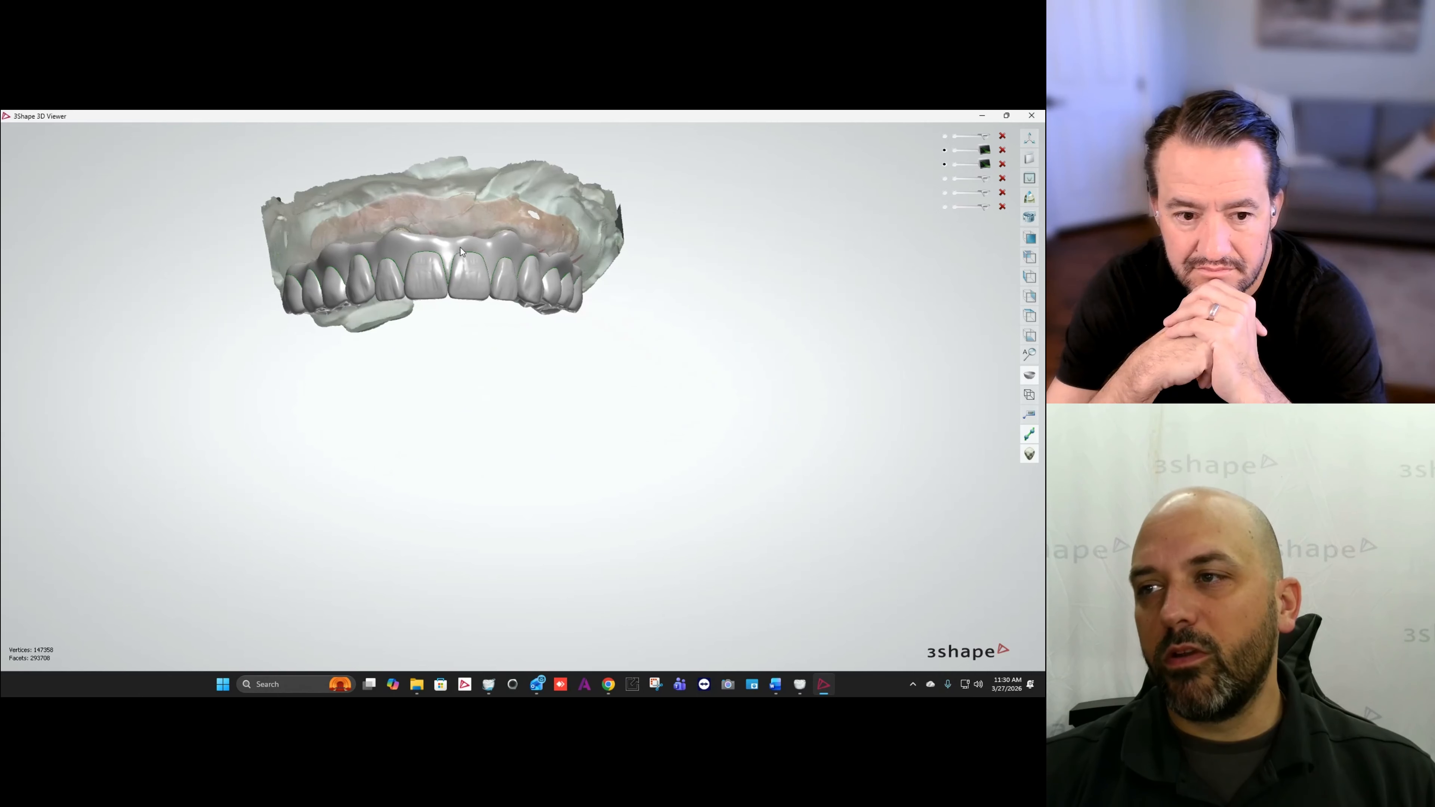
{"action": "left_click", "coordinate": [945, 137]}
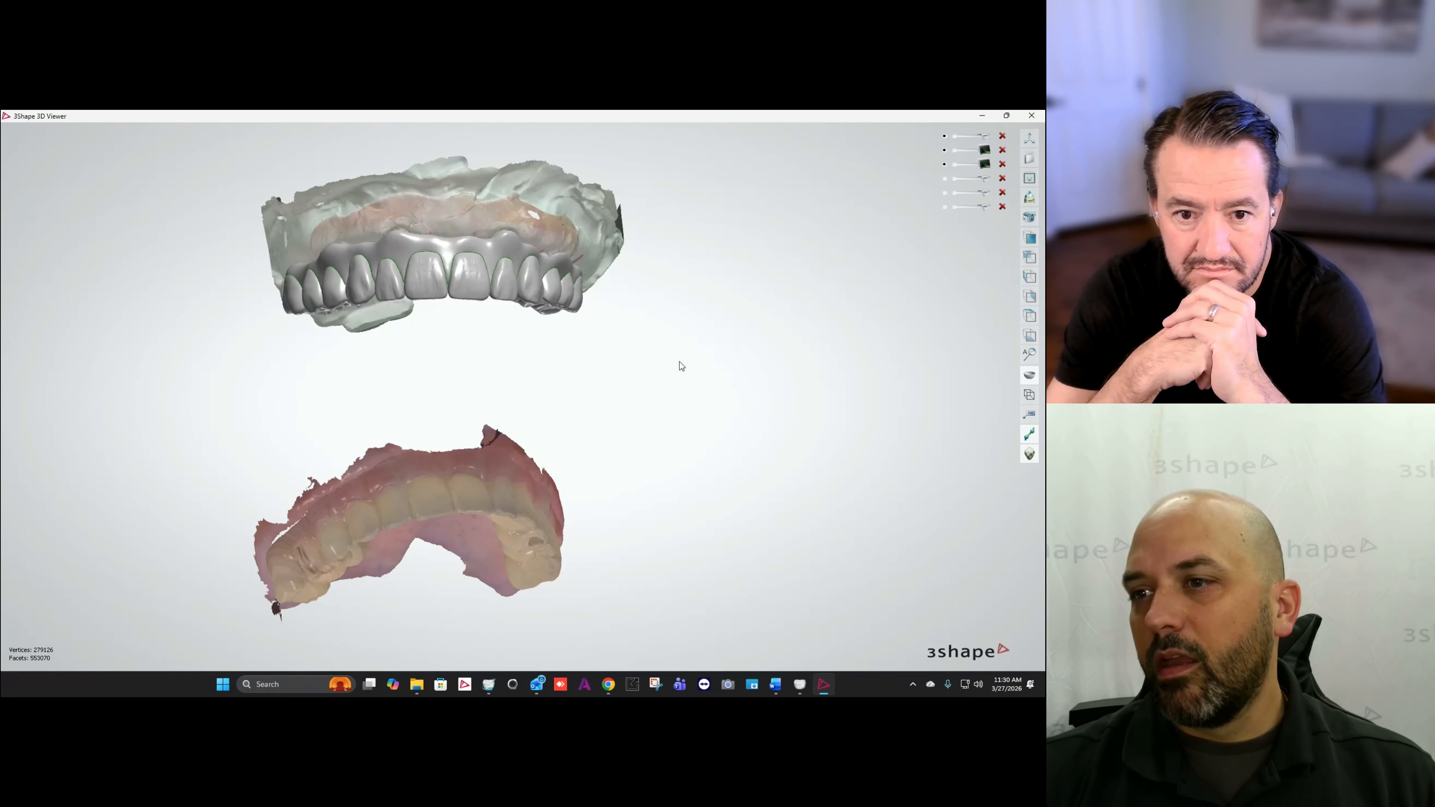
{"action": "right_click_drag", "start_coordinate": [680, 362], "coordinate": [589, 456]}
{"action": "middle_click_drag", "start_coordinate": [459, 483], "coordinate": [613, 412]}
{"action": "scroll", "coordinate": [613, 413], "scroll_direction": "up", "scroll_amount": 3}
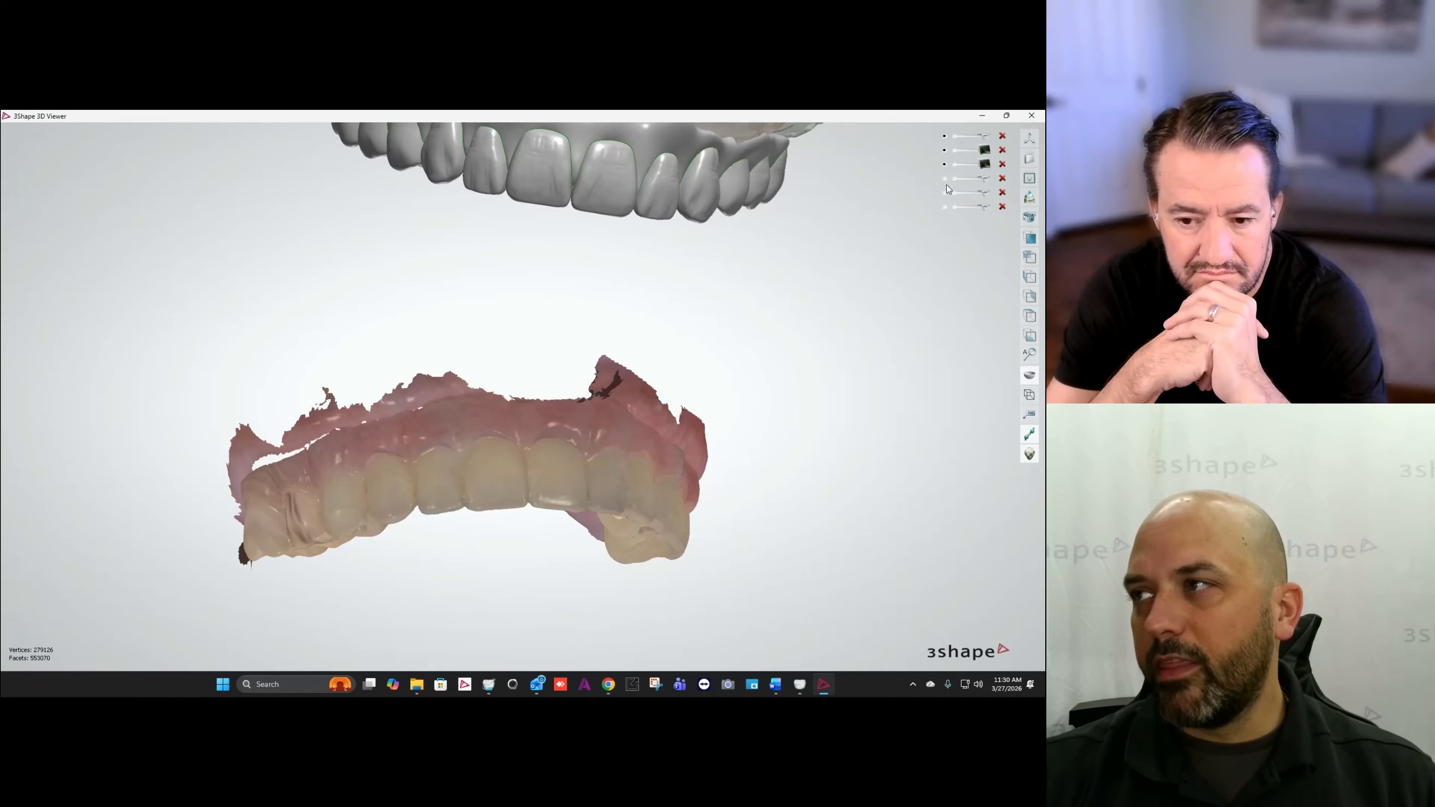
Step: Show the edentulous arch scan and hide the temporary bridge to view the implant sites from the occlusal side
{"action": "left_click", "coordinate": [944, 179]}
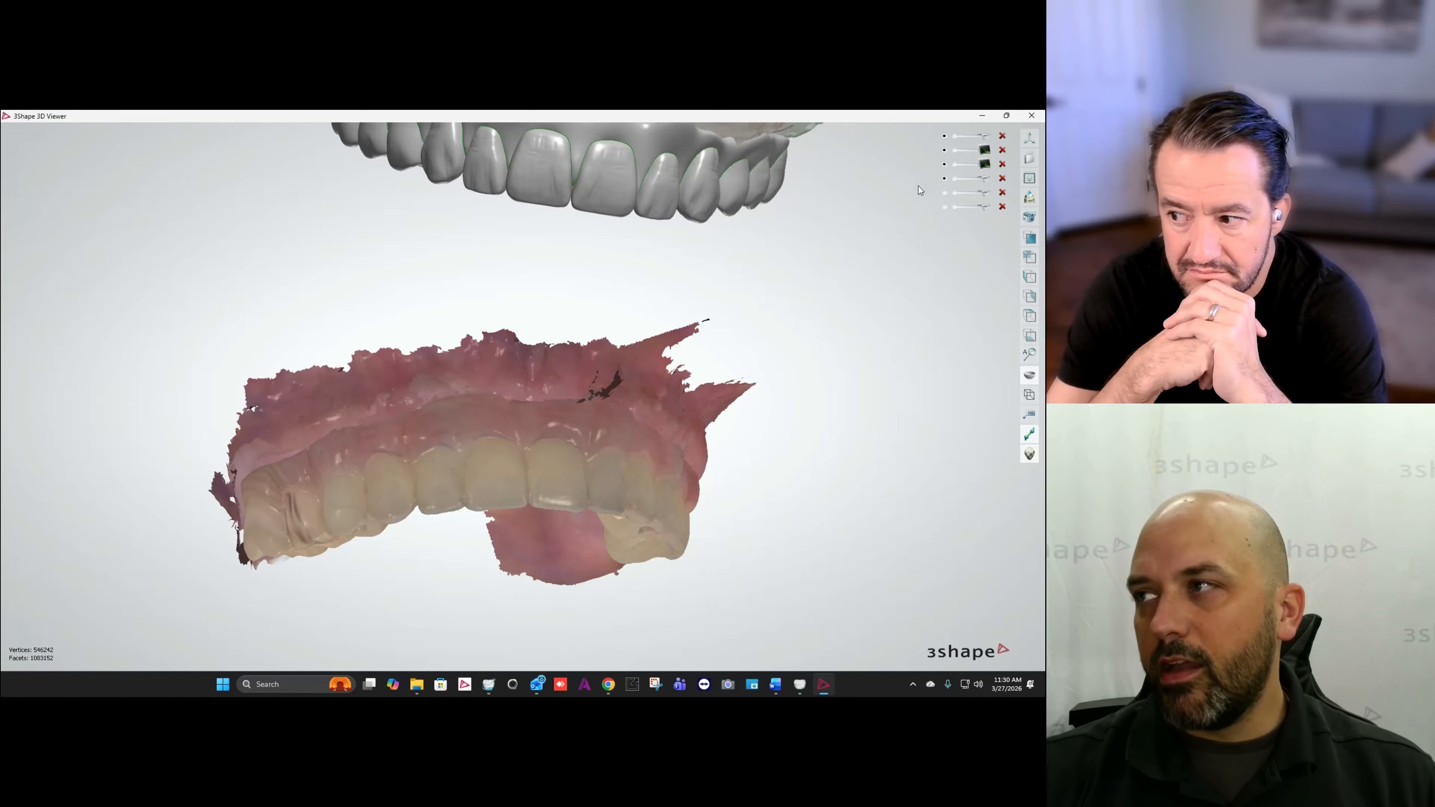
{"action": "left_click", "coordinate": [944, 136]}
{"action": "right_click_drag", "start_coordinate": [723, 249], "coordinate": [723, 291]}
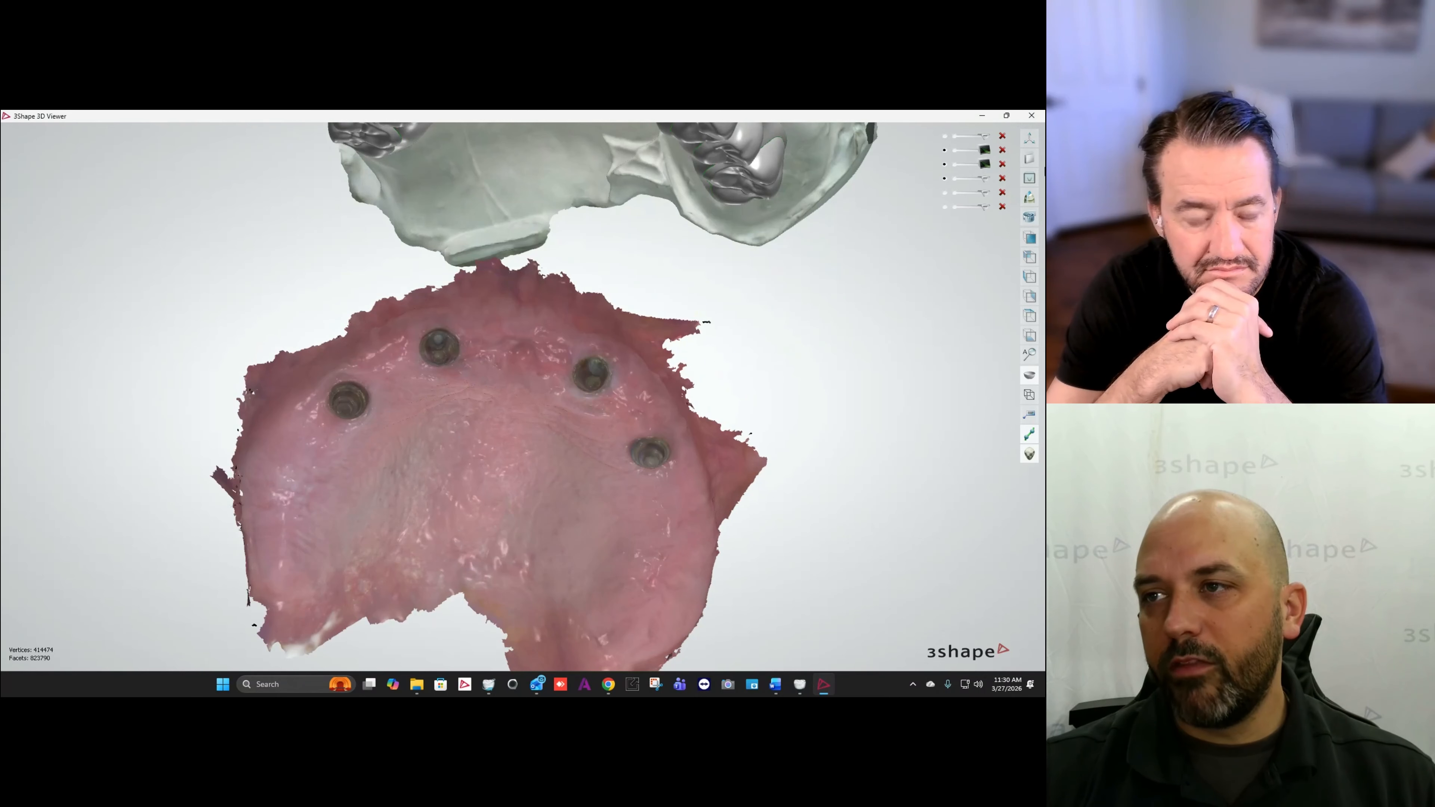
Step: Show the opposing arch and scan body scans, and bring back the temporary bridge scan
{"action": "left_click", "coordinate": [945, 193]}
{"action": "right_click_drag", "start_coordinate": [658, 368], "coordinate": [649, 406]}
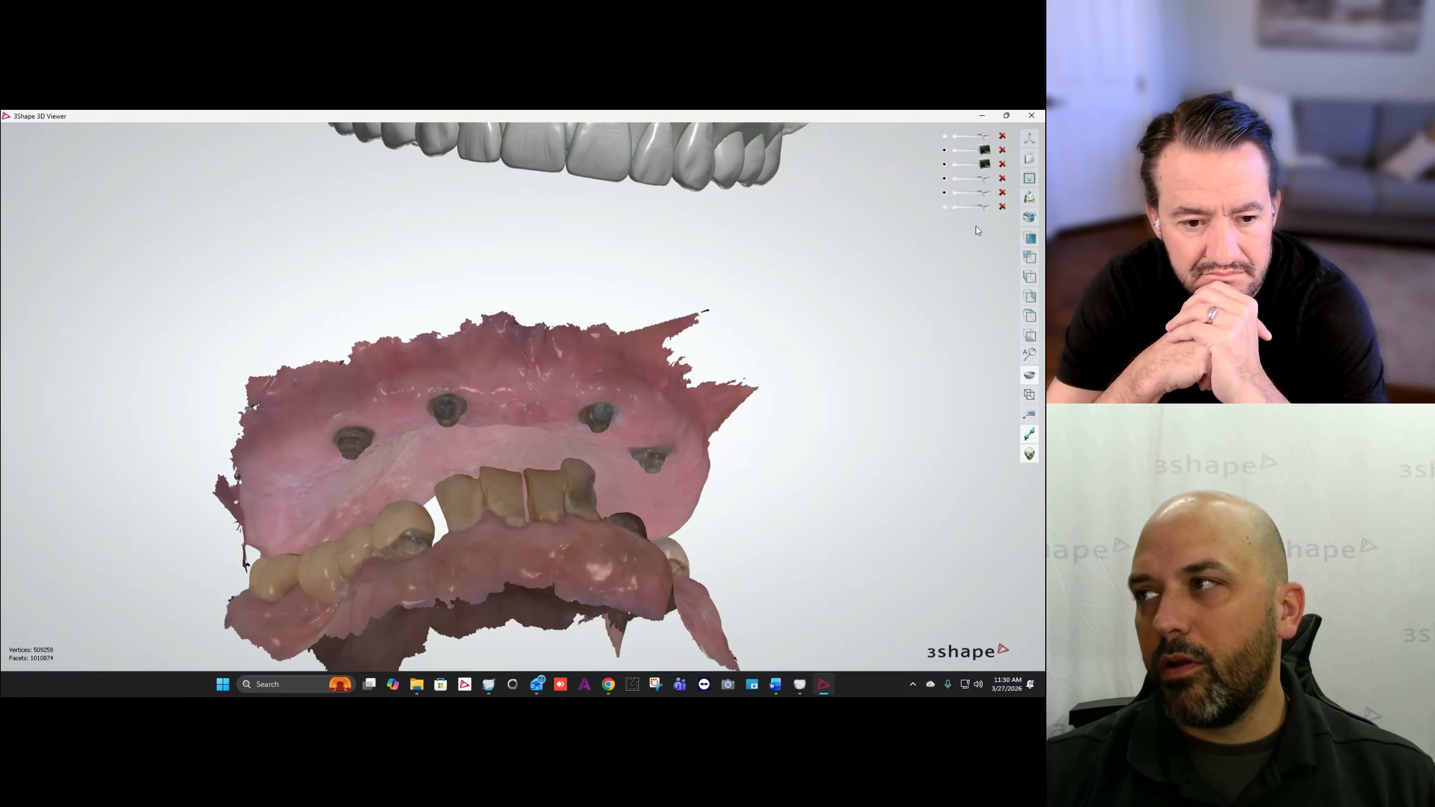
{"action": "left_click", "coordinate": [945, 208]}
{"action": "right_click_drag", "start_coordinate": [533, 389], "coordinate": [531, 408]}
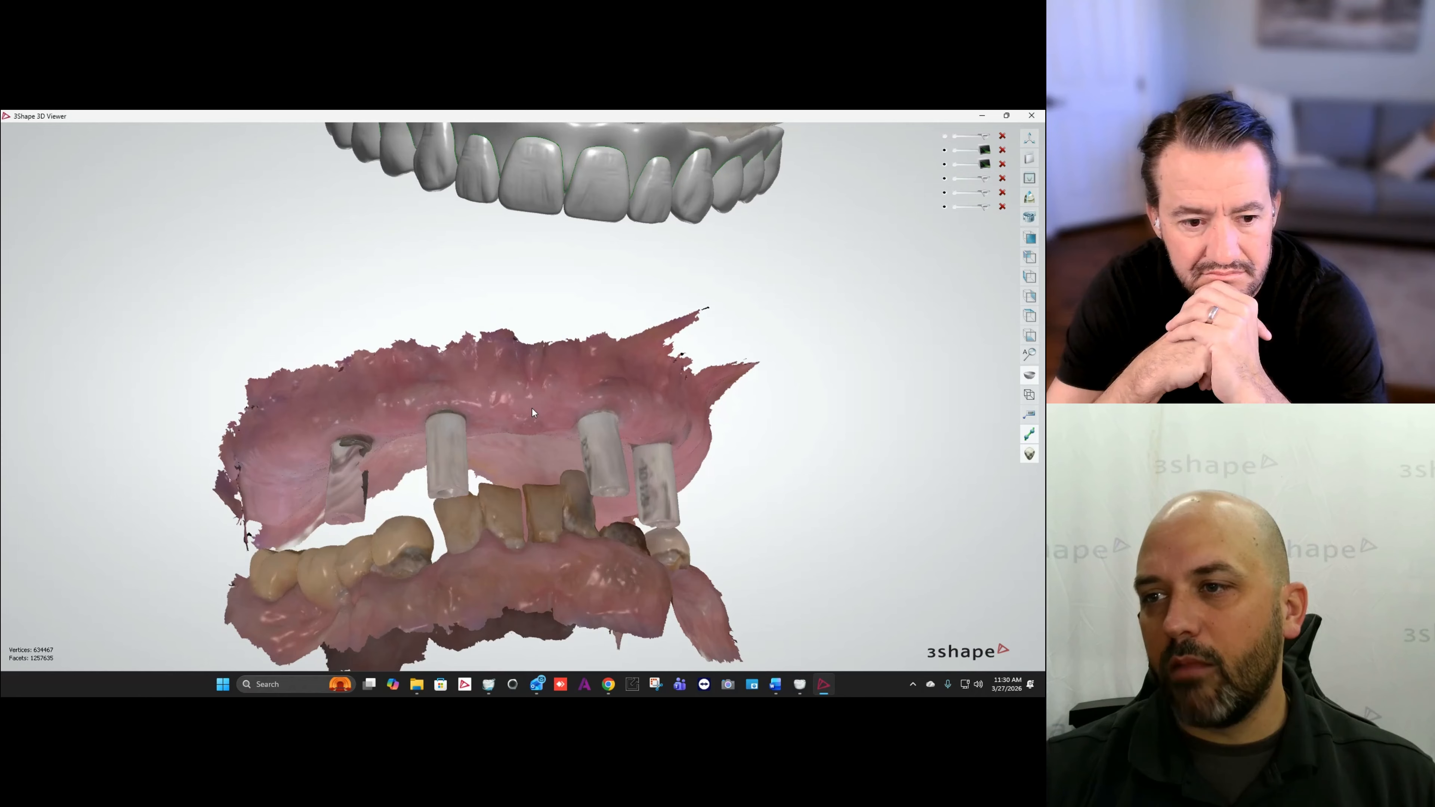
{"action": "left_click", "coordinate": [945, 141]}
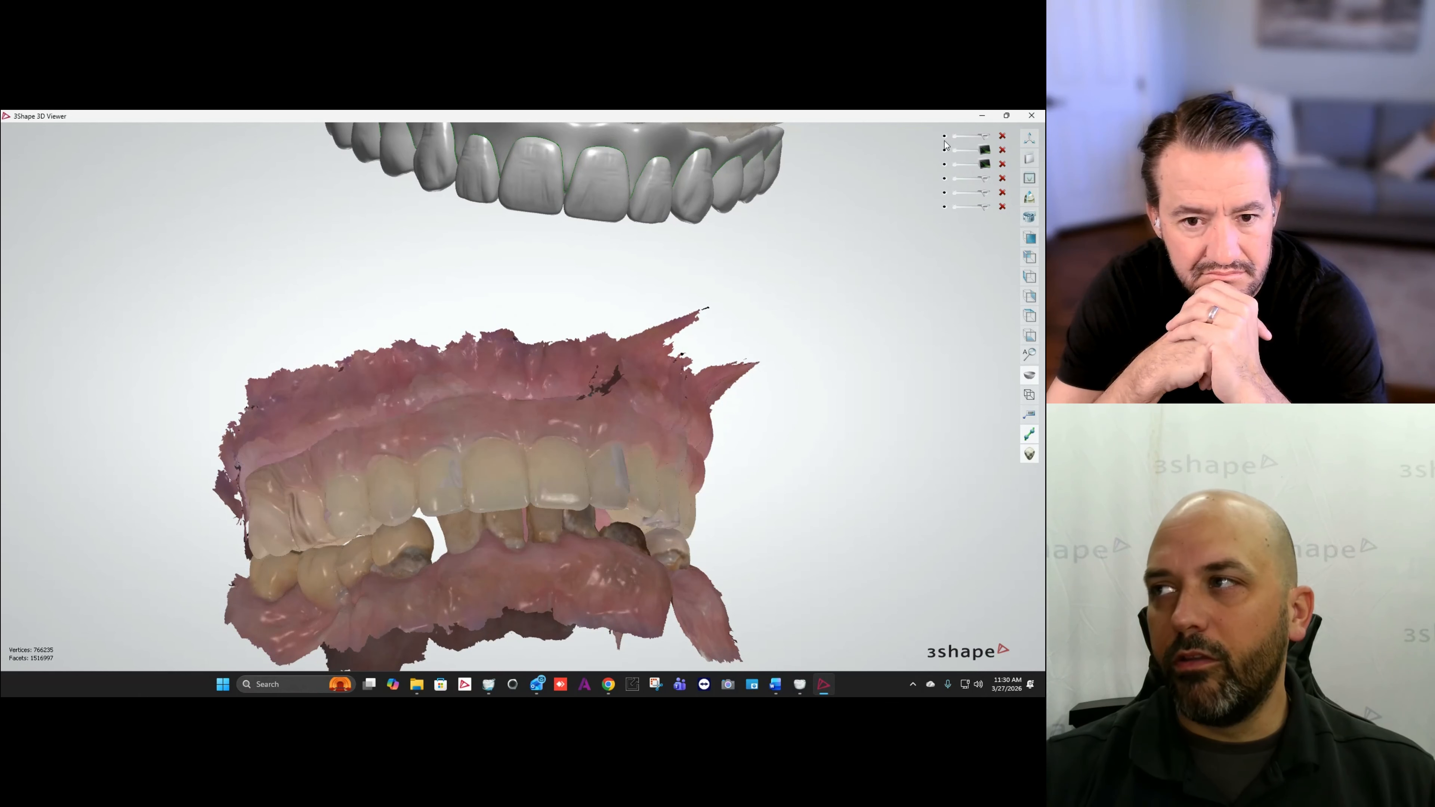
Step: Compare the separately positioned design and intraoral scan sets from several angles, and close the 3D viewer
{"action": "right_click_drag", "start_coordinate": [667, 335], "coordinate": [690, 366]}
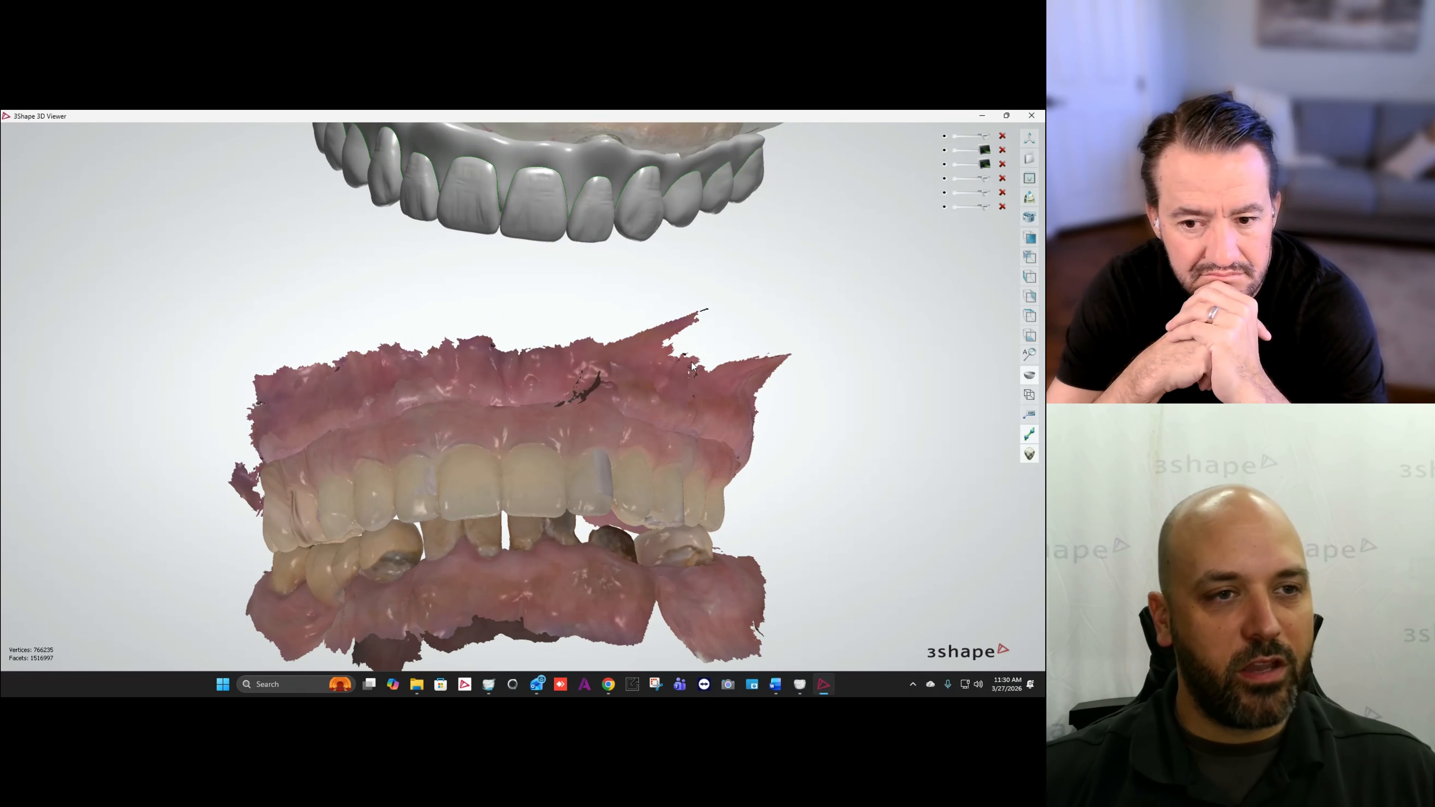
{"action": "scroll", "coordinate": [1043, 434], "scroll_direction": "down", "scroll_amount": 1}
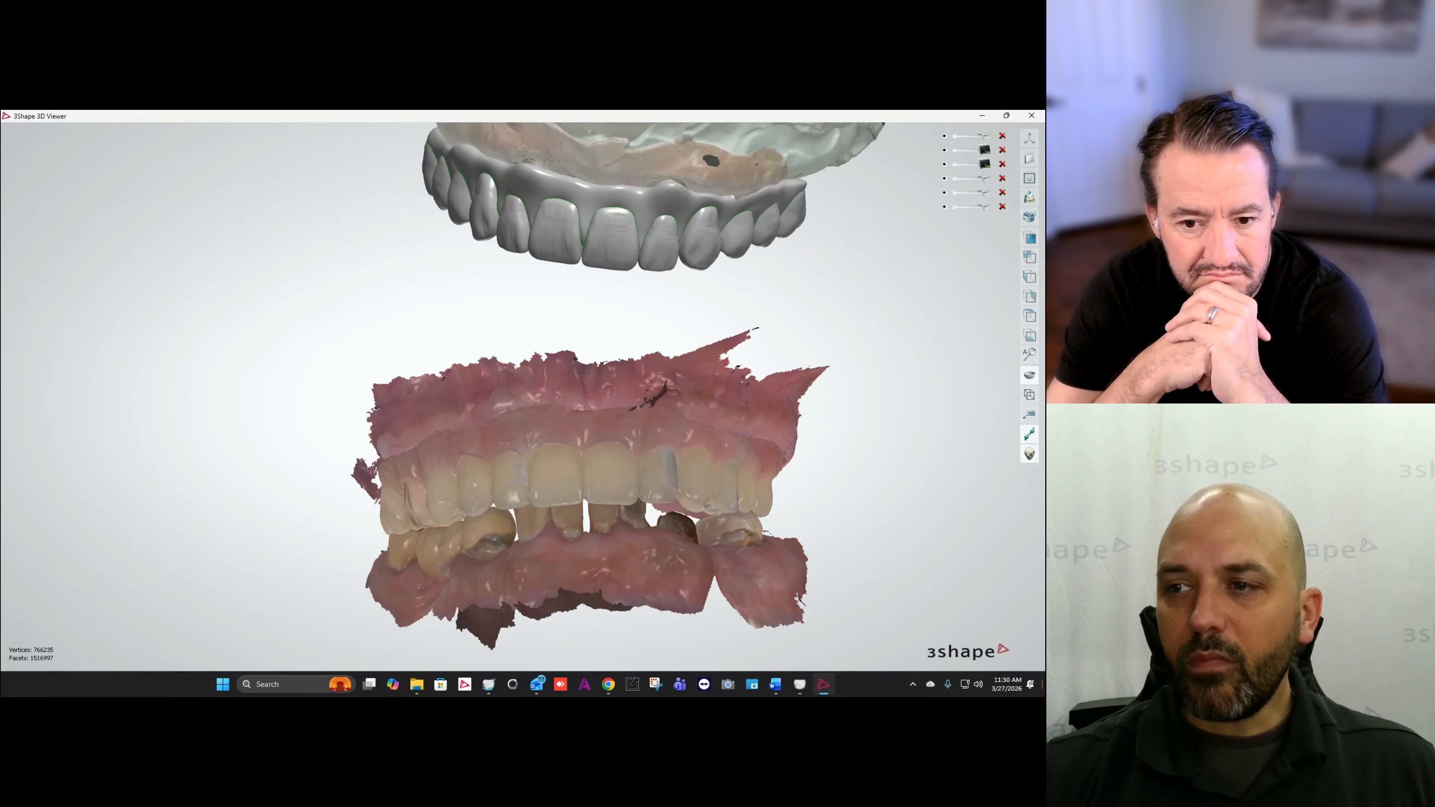
{"action": "right_click_drag", "start_coordinate": [594, 432], "coordinate": [455, 282]}
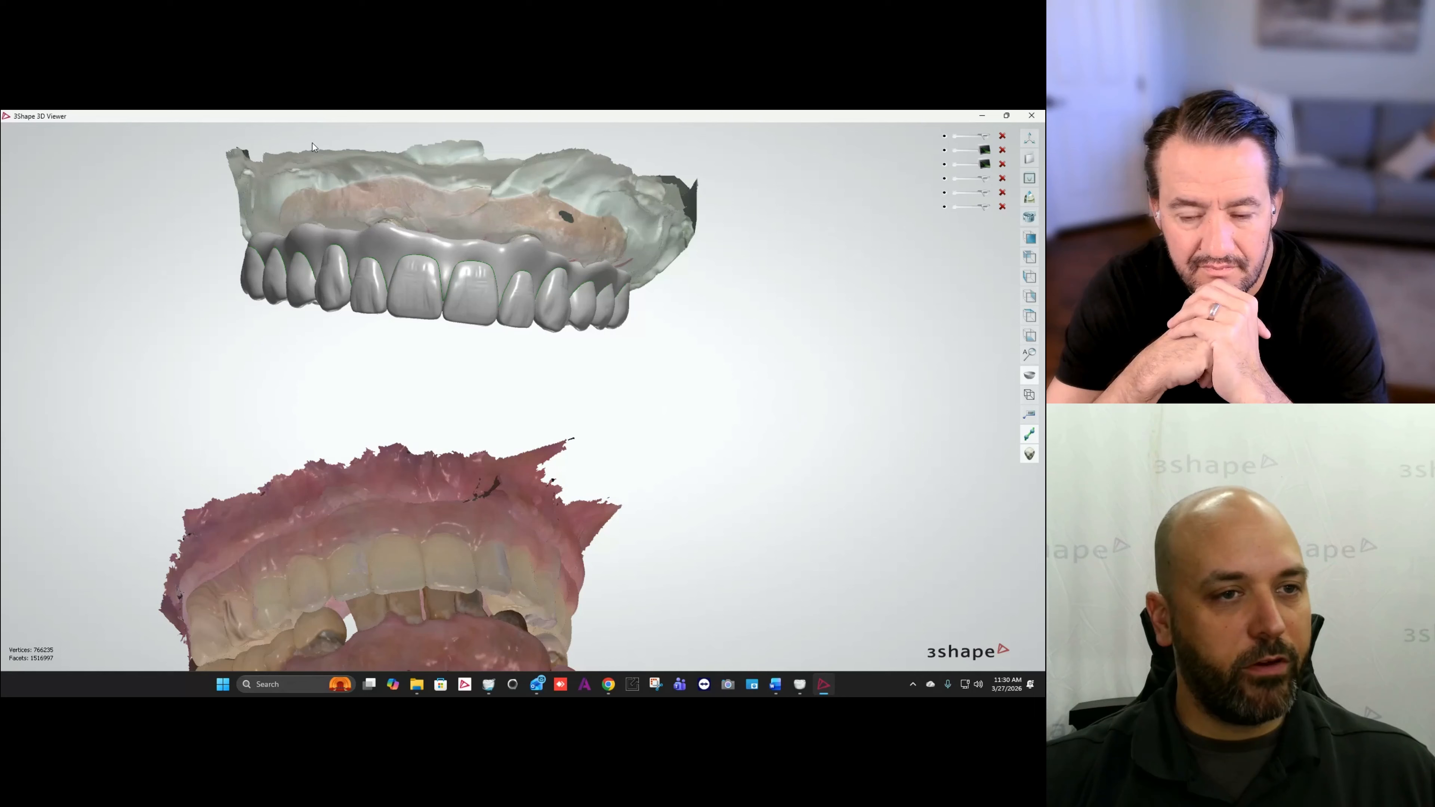
{"action": "scroll", "coordinate": [612, 484], "scroll_direction": "down", "scroll_amount": 5}
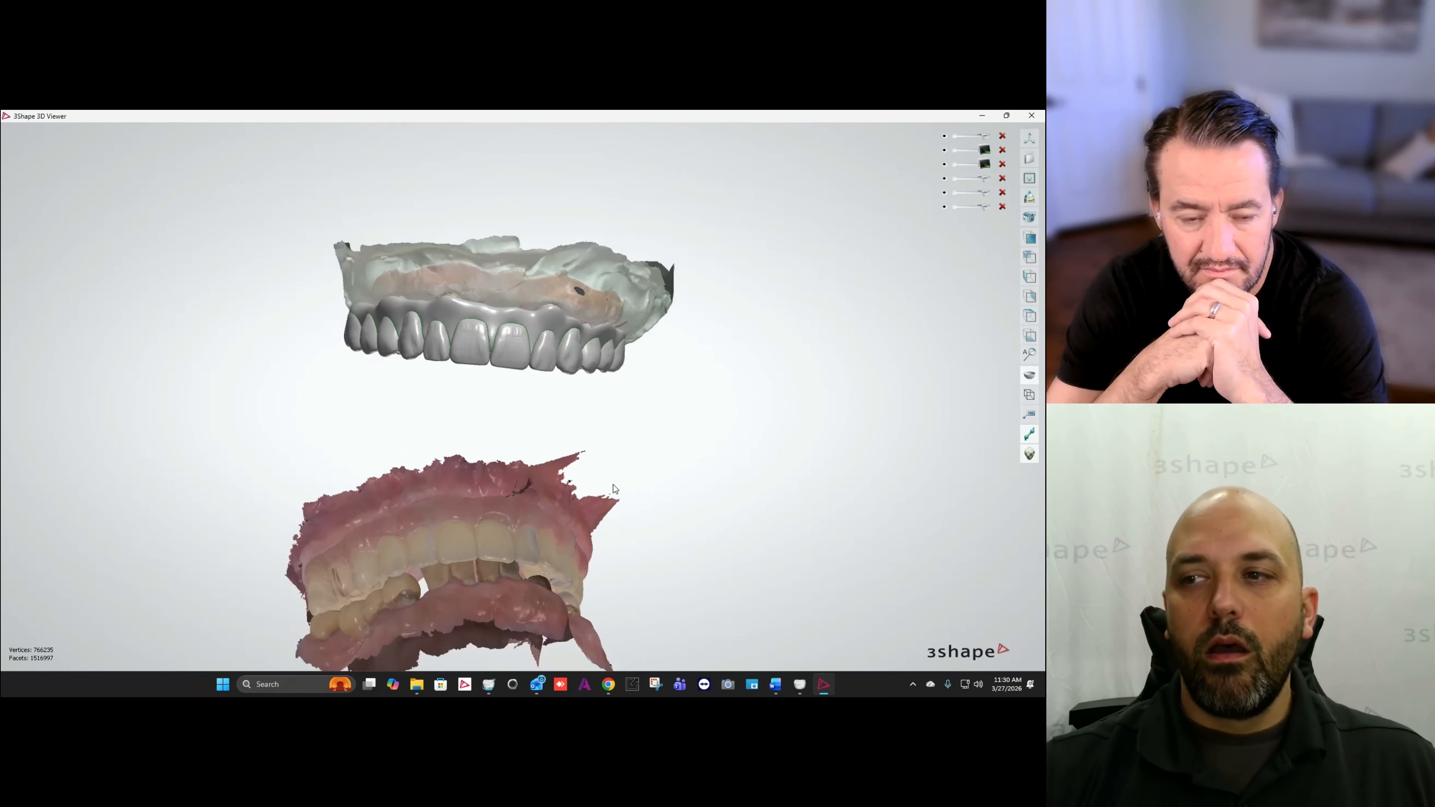
{"action": "middle_click_drag", "start_coordinate": [613, 512], "coordinate": [671, 469]}
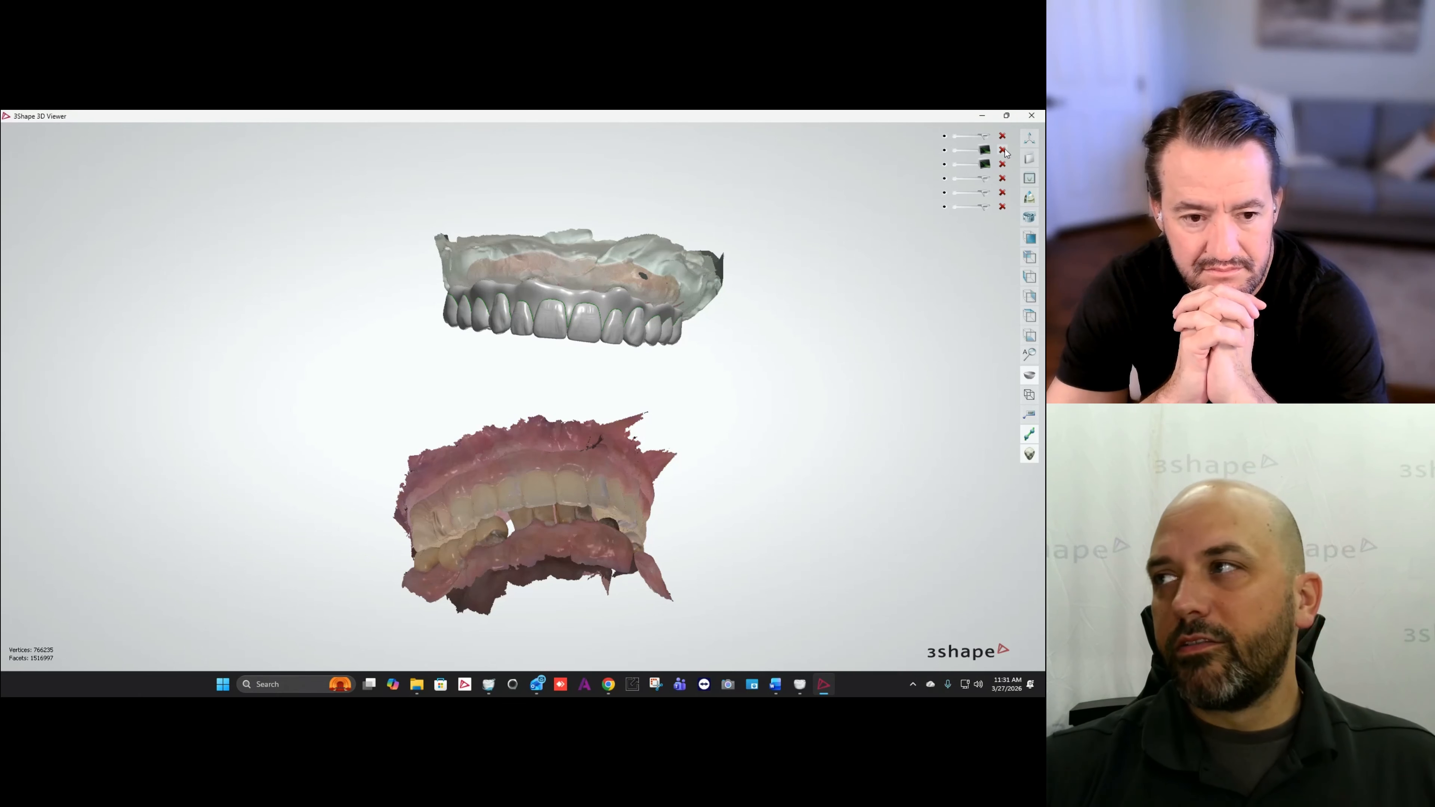
{"action": "left_click", "coordinate": [1032, 116]}
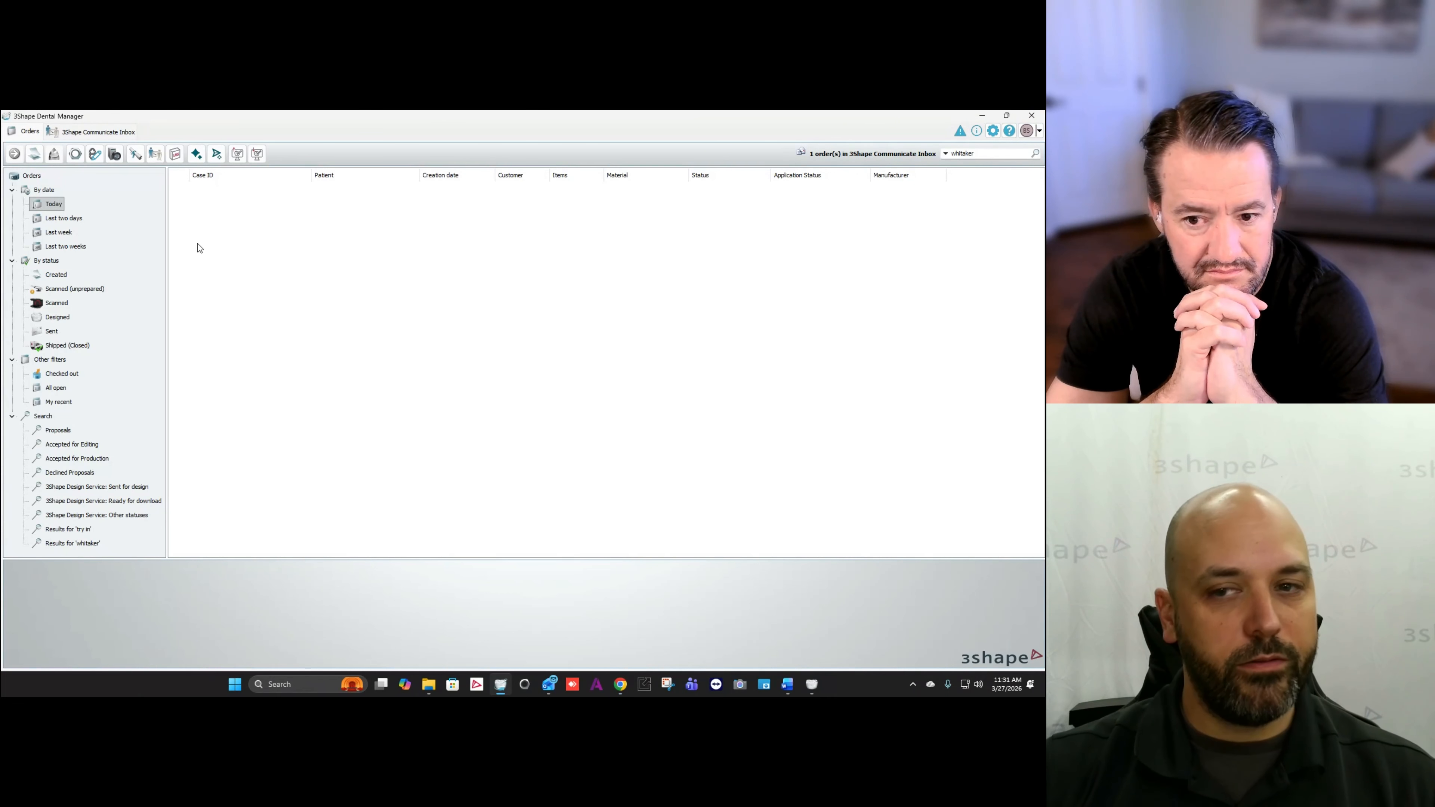
Step: Create a new order with "Rebel 3D Additionl Scans" as the patient's last name
{"action": "left_click", "coordinate": [35, 154]}
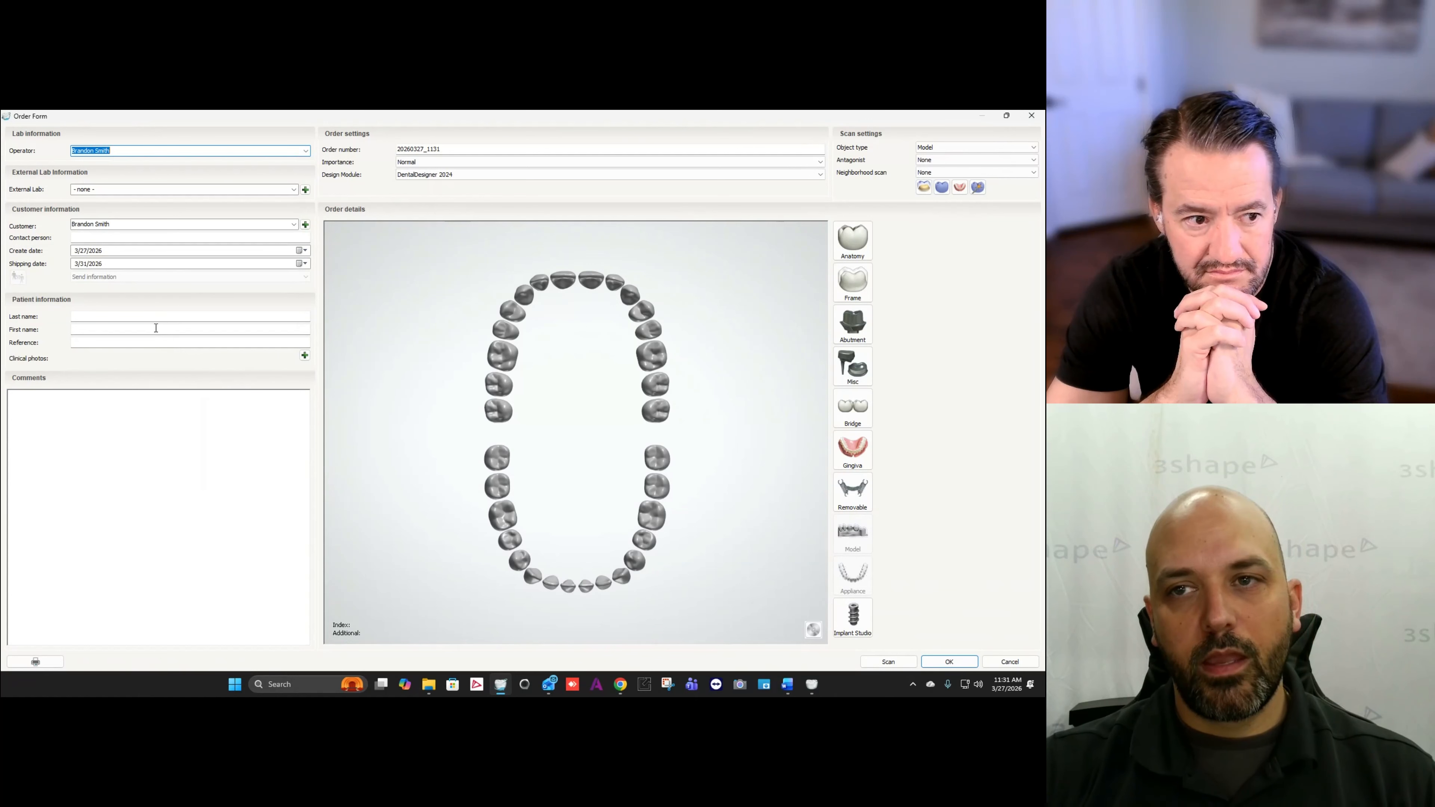
{"action": "left_click", "coordinate": [162, 316]}
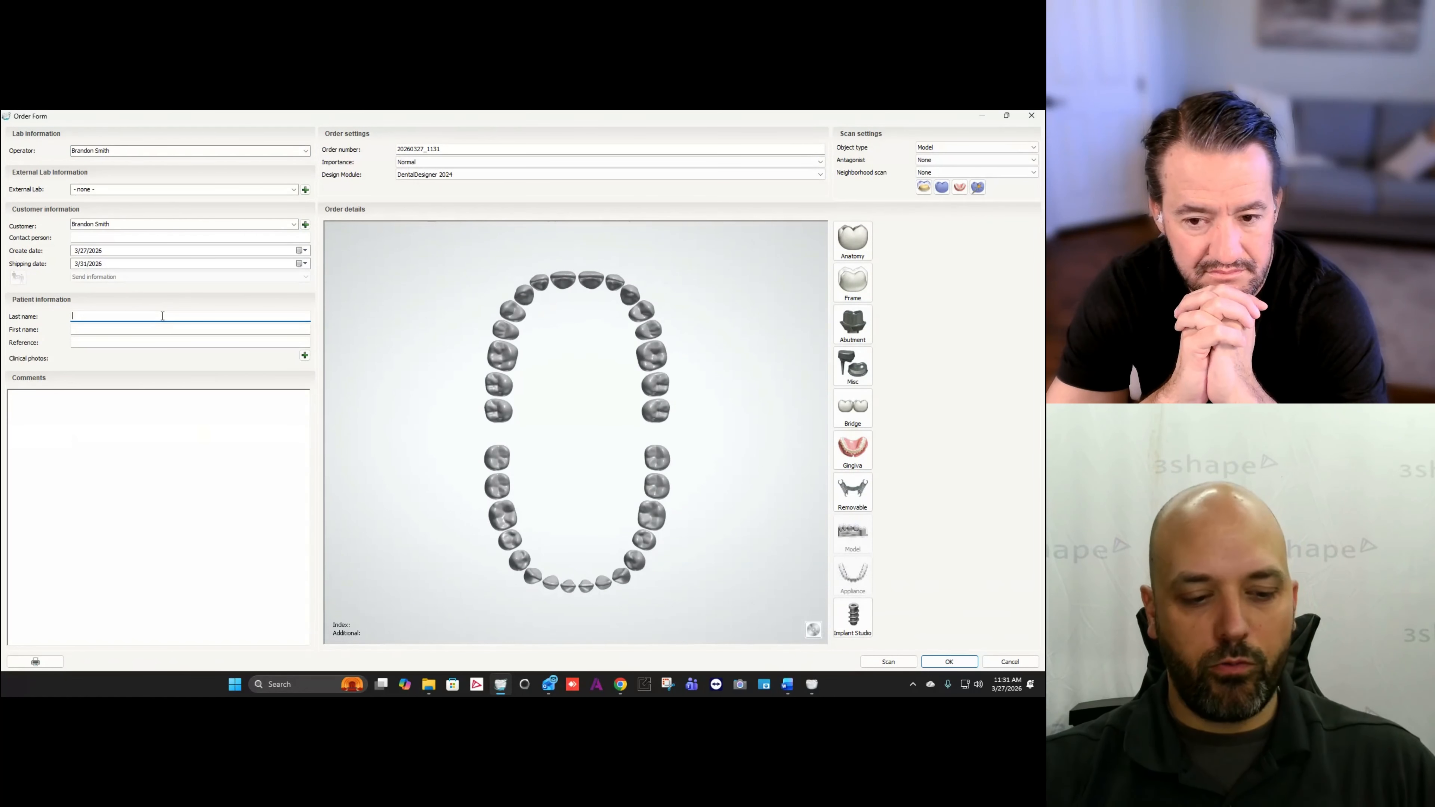
{"action": "type", "text": "Rebe"}
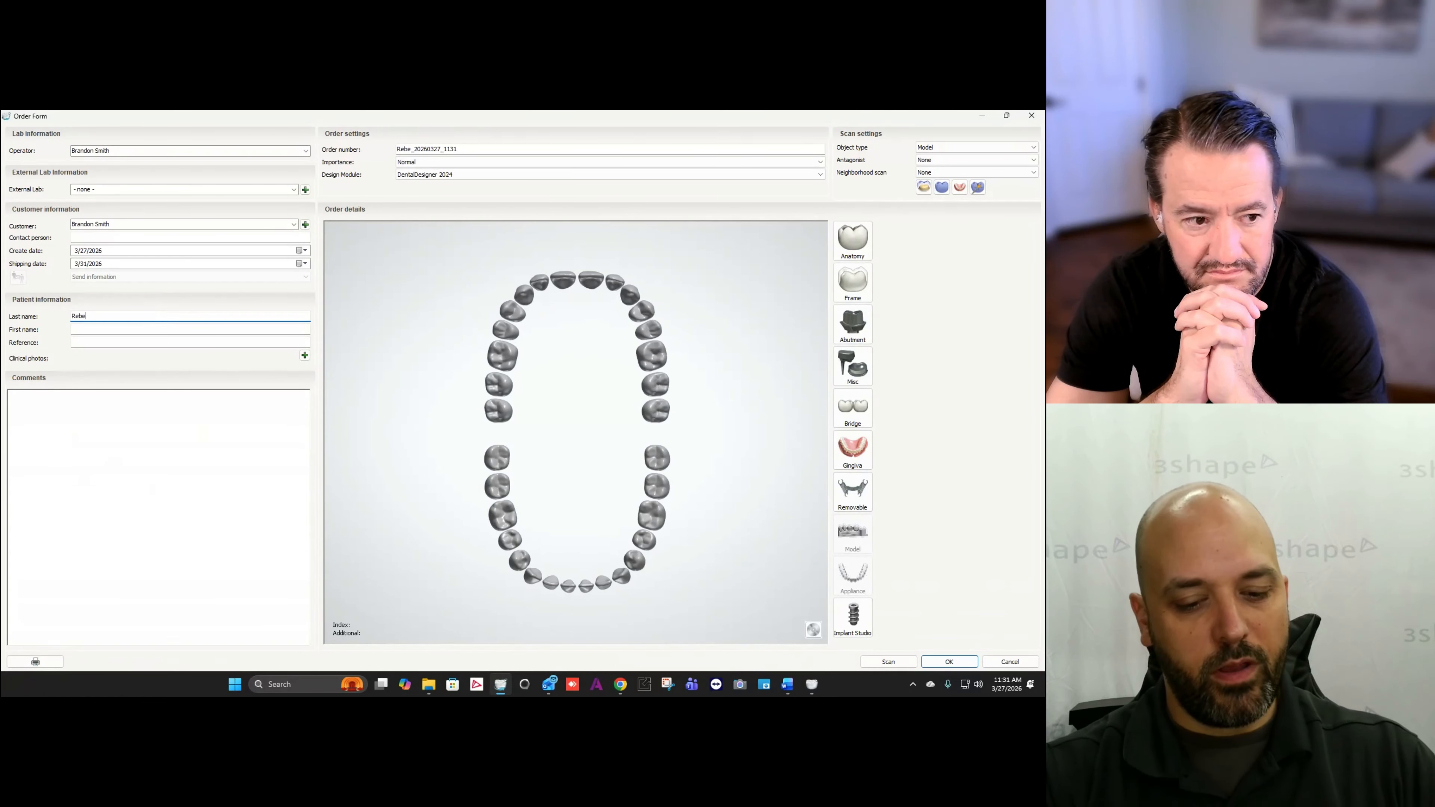
{"action": "type", "text": "l 3D Ad"}
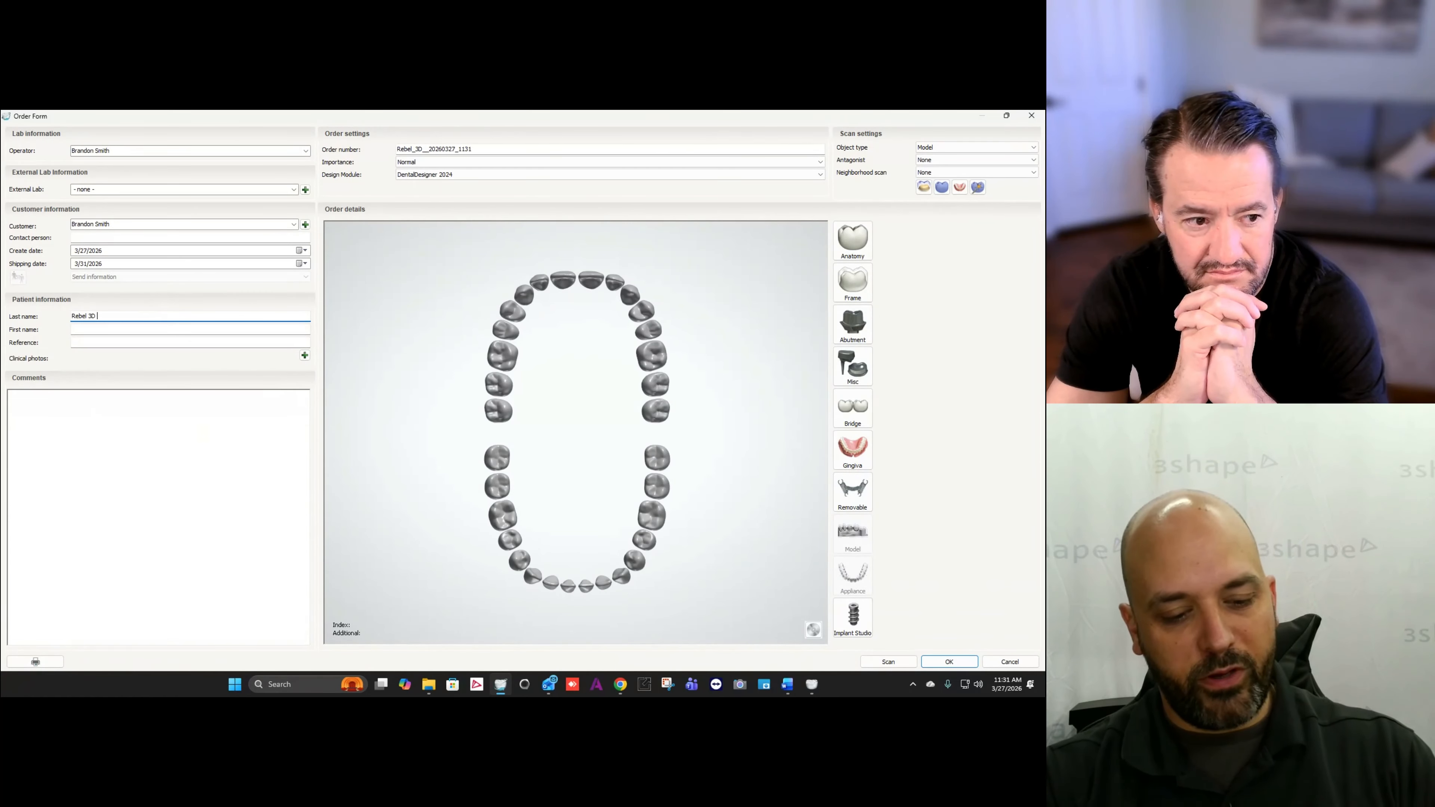
{"action": "type", "text": "ditionl Scans"}
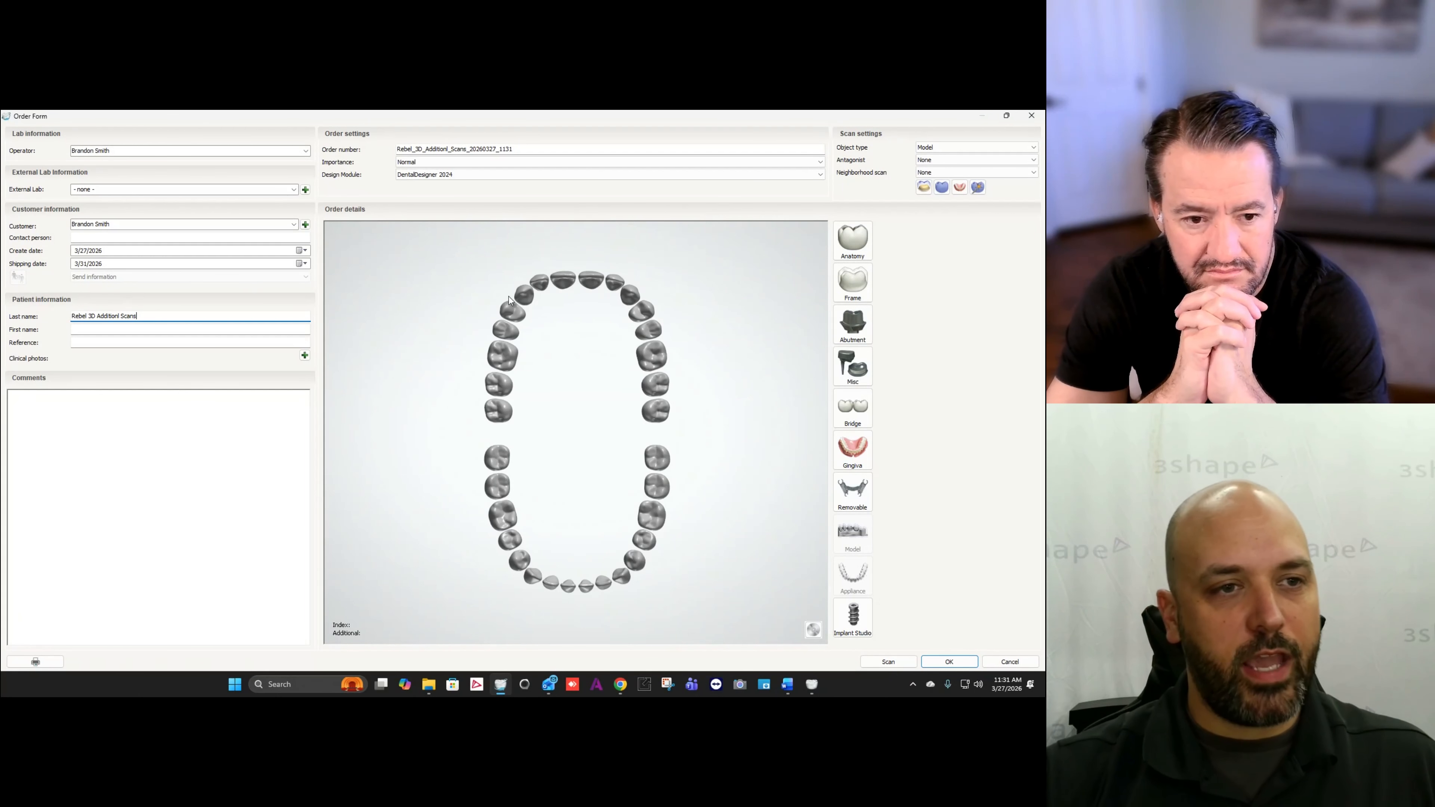
Step: Assign a Temporary on prepared model restoration in Ti to upper central incisor 8
{"action": "left_click", "coordinate": [565, 279]}
{"action": "left_click", "coordinate": [852, 240]}
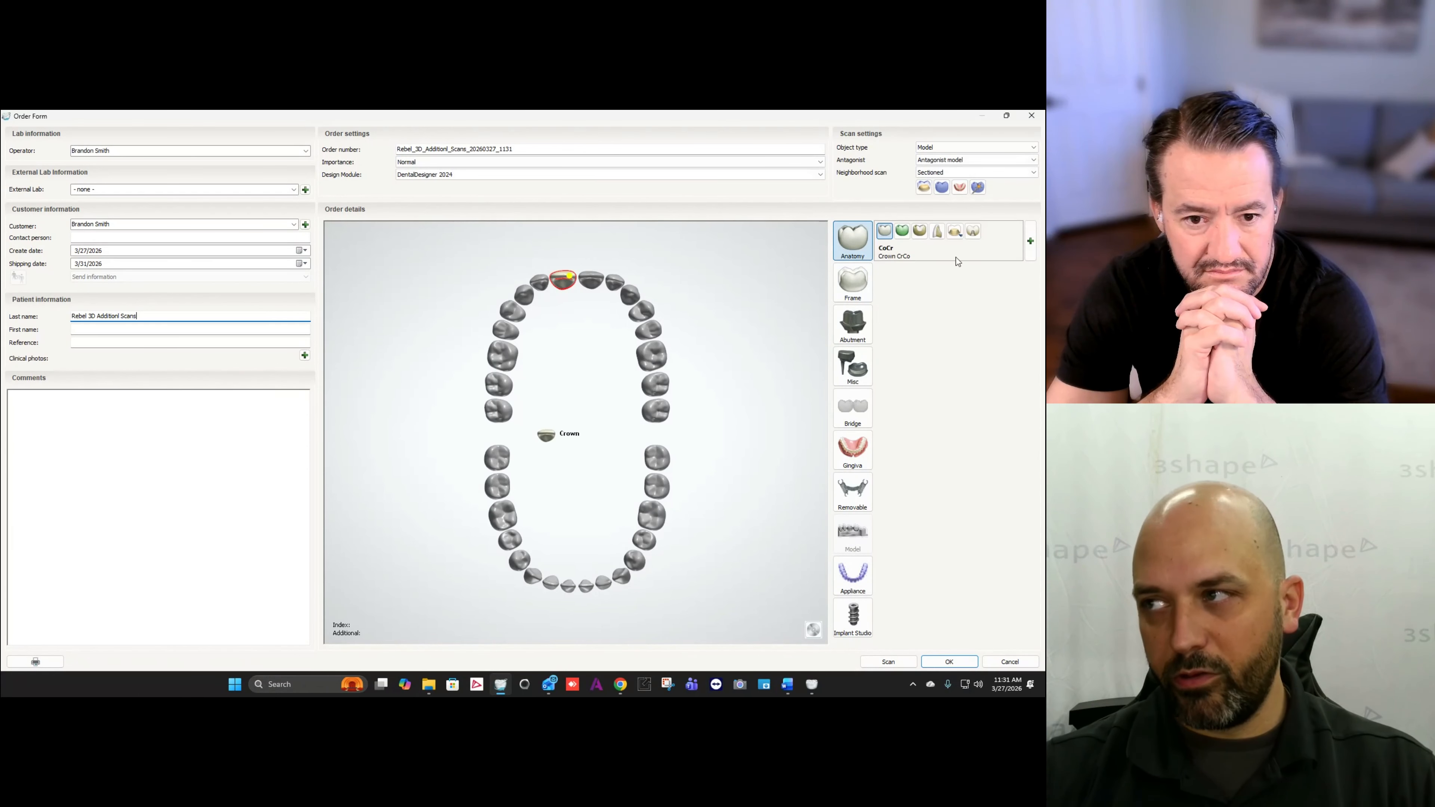
{"action": "left_click", "coordinate": [955, 231]}
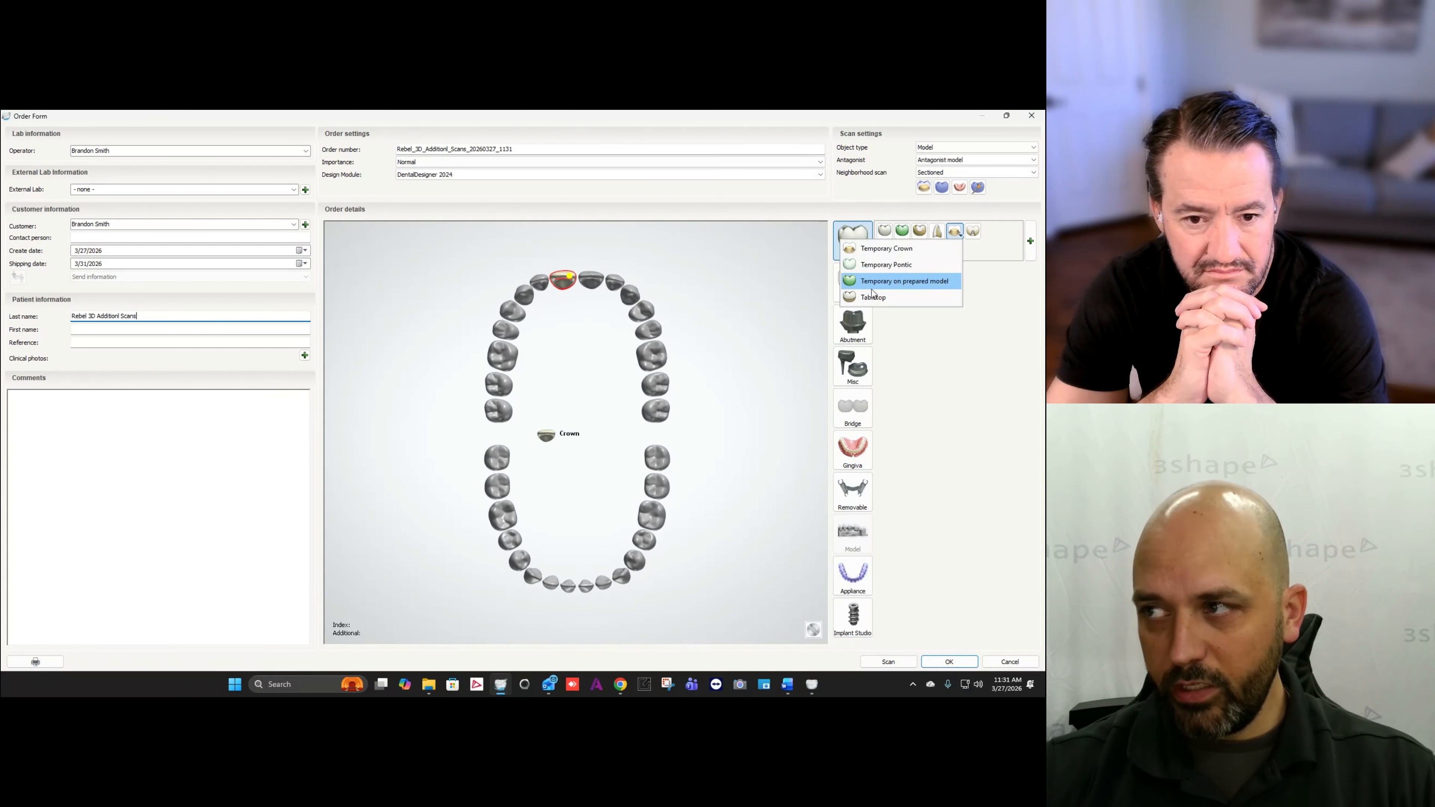
{"action": "left_click", "coordinate": [903, 282]}
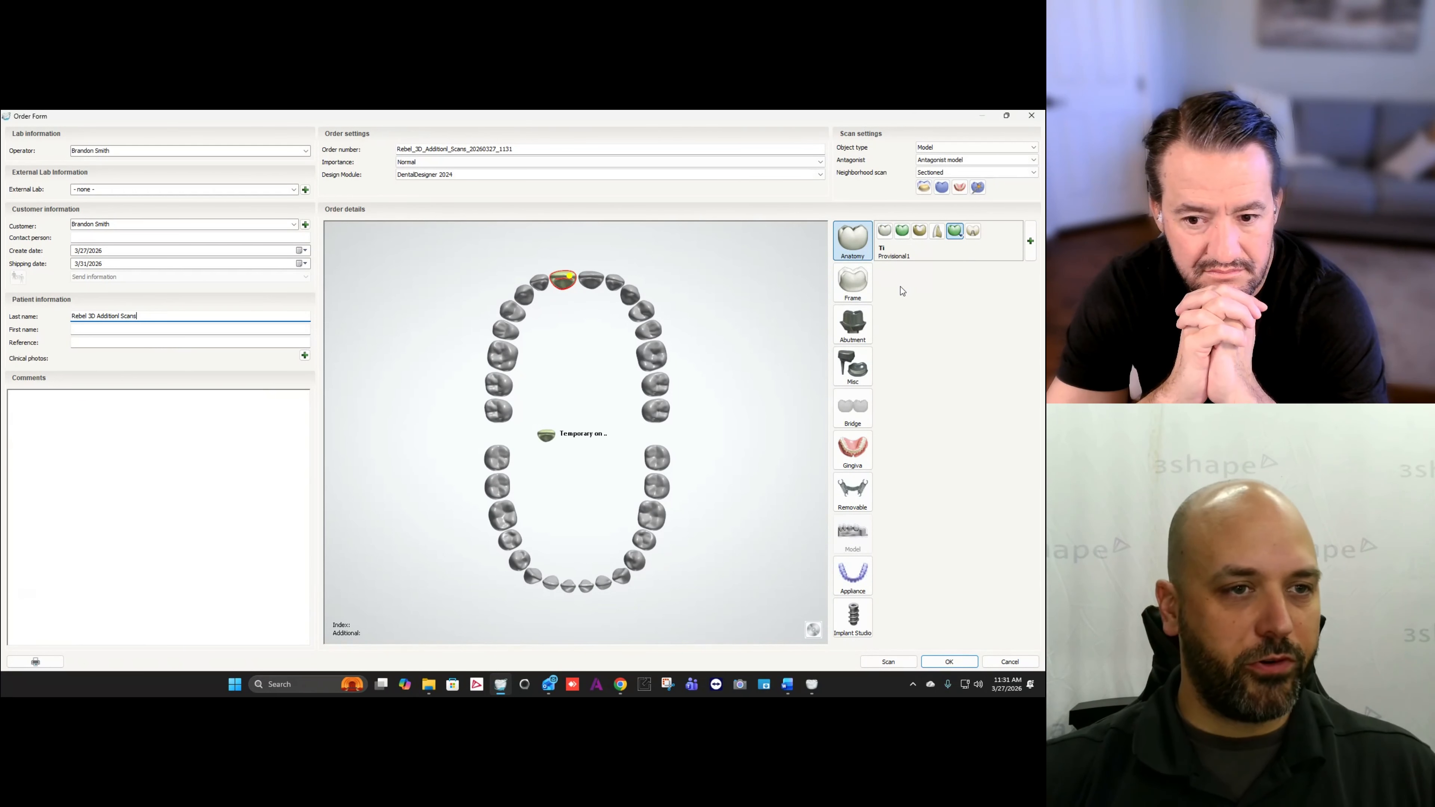
{"action": "left_click", "coordinate": [1030, 242]}
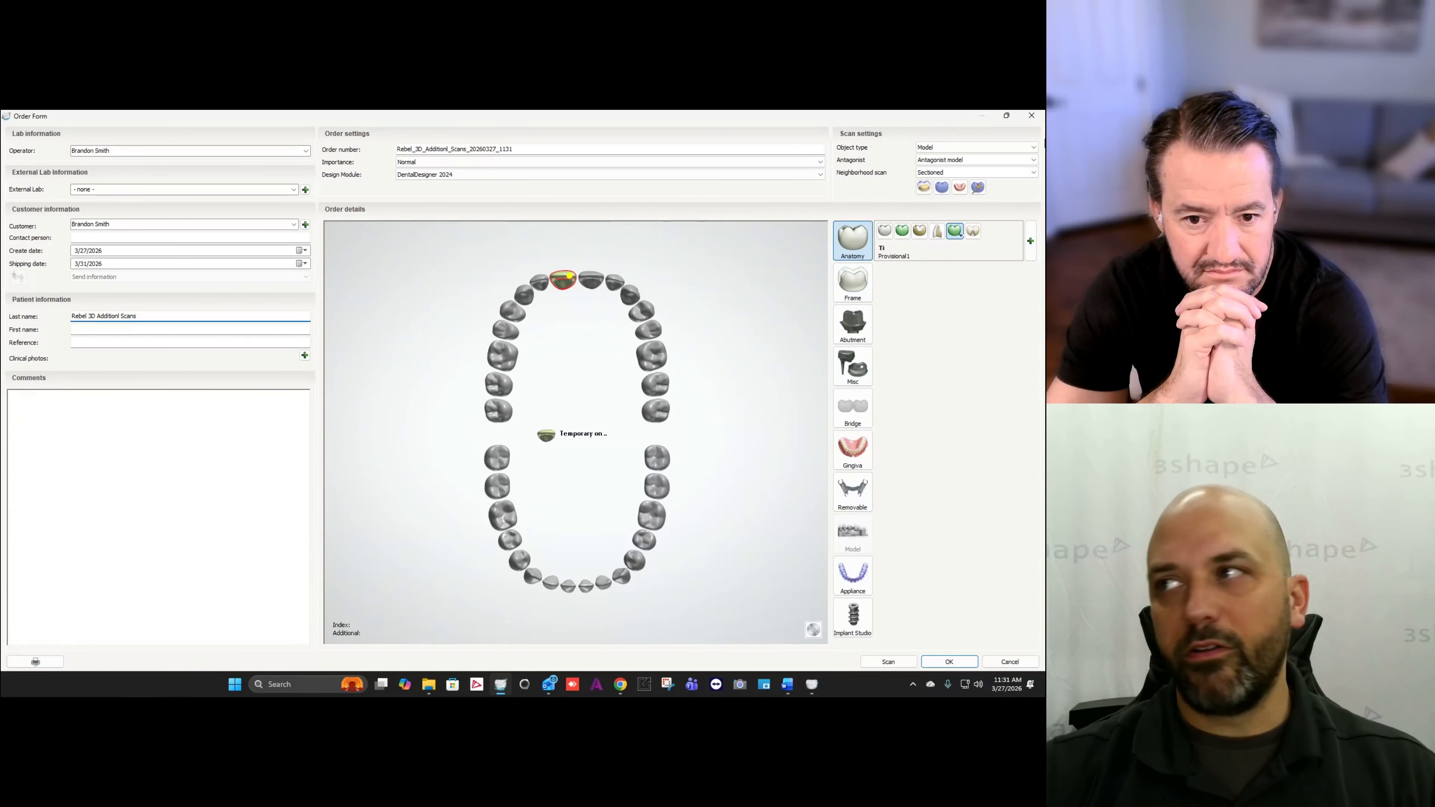
Step: Set the order's antagonist scan to None and save the order
{"action": "left_click", "coordinate": [981, 161]}
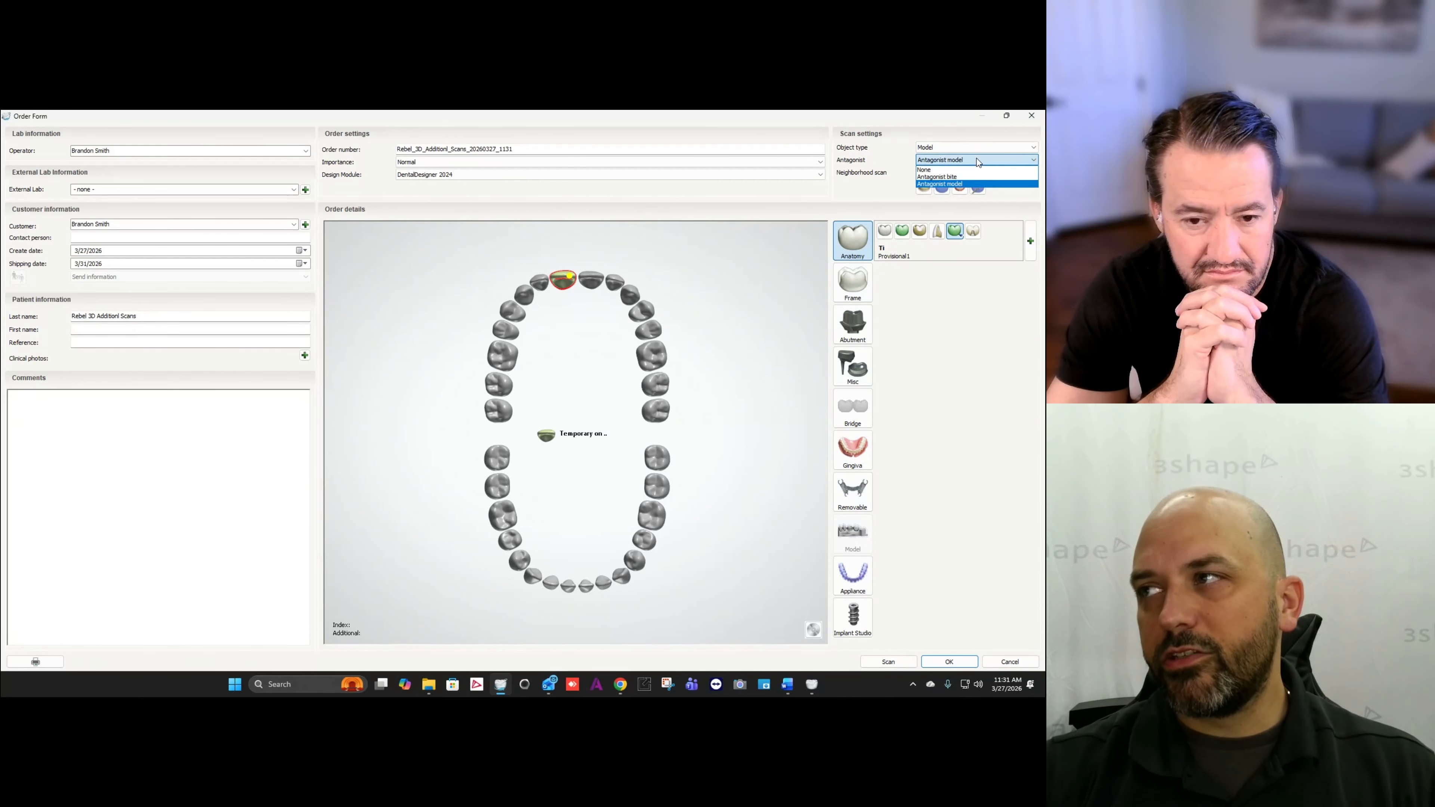
{"action": "left_click", "coordinate": [927, 170]}
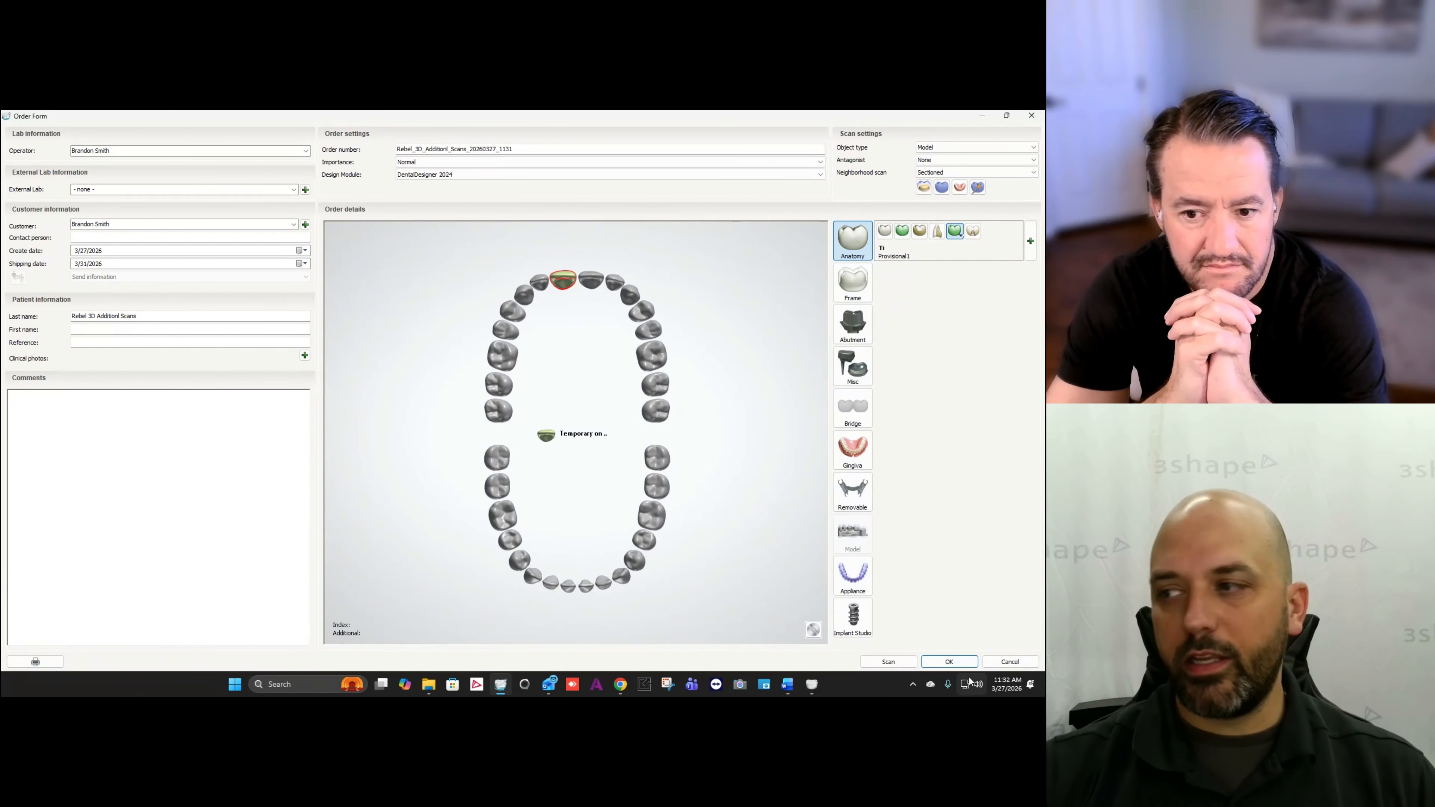
{"action": "left_click", "coordinate": [950, 662]}
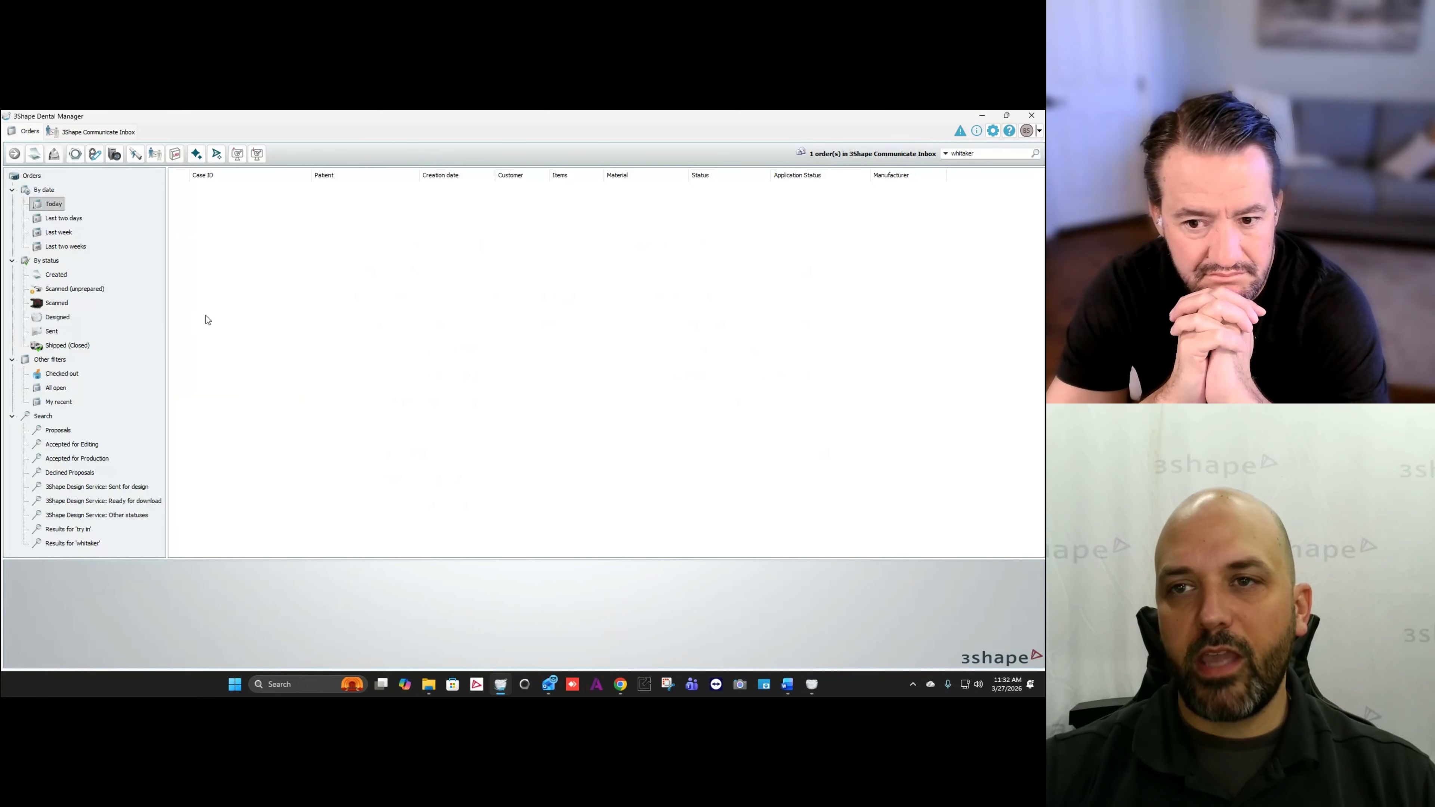
Step: Import the Edentulous Arch file from the Desktop folder Rebel 3D Additional Scans as the new order's upper jaw preparation scan
{"action": "right_click", "coordinate": [268, 191]}
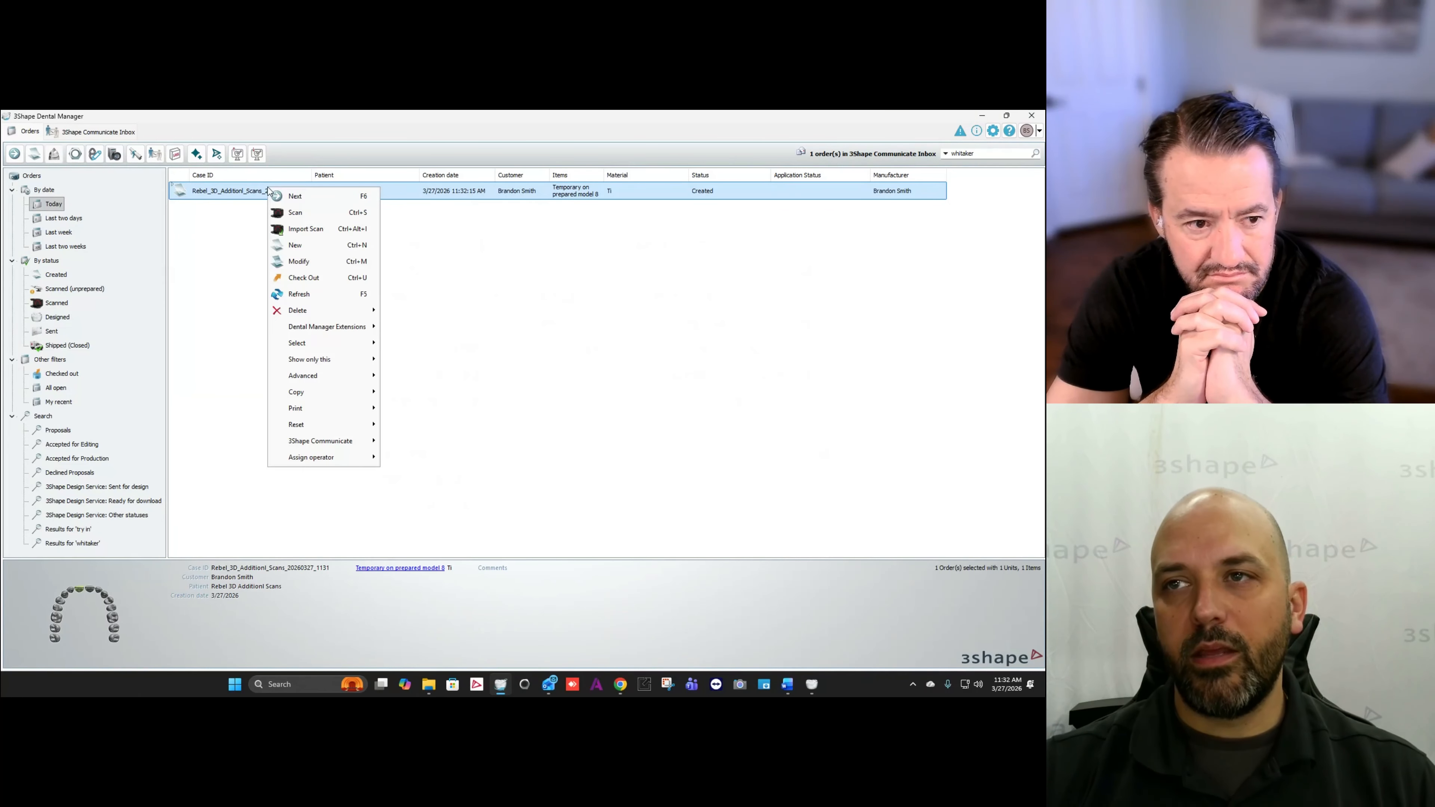
{"action": "left_click", "coordinate": [300, 233]}
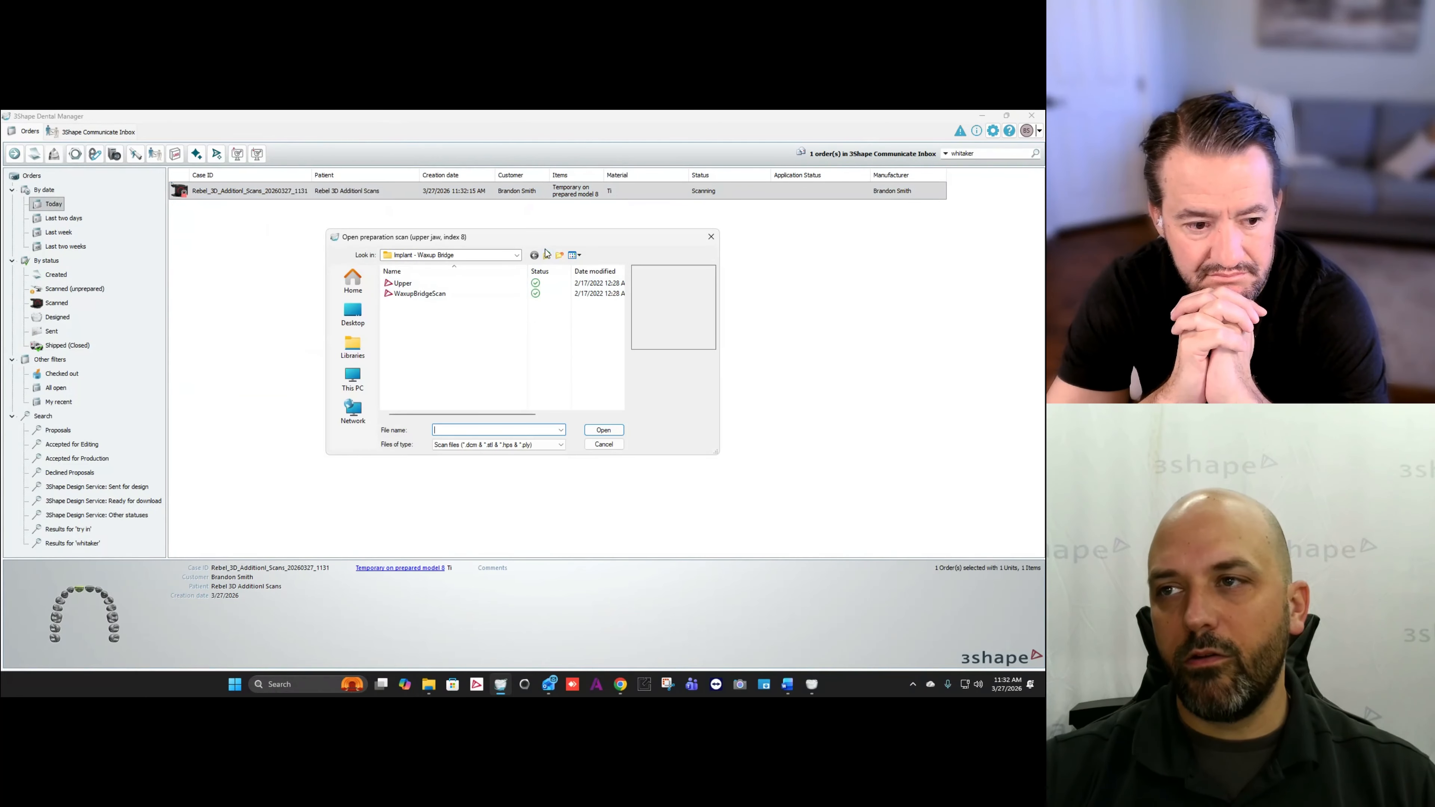
{"action": "left_click", "coordinate": [353, 313]}
{"action": "scroll", "coordinate": [540, 357], "scroll_direction": "down", "scroll_amount": 3}
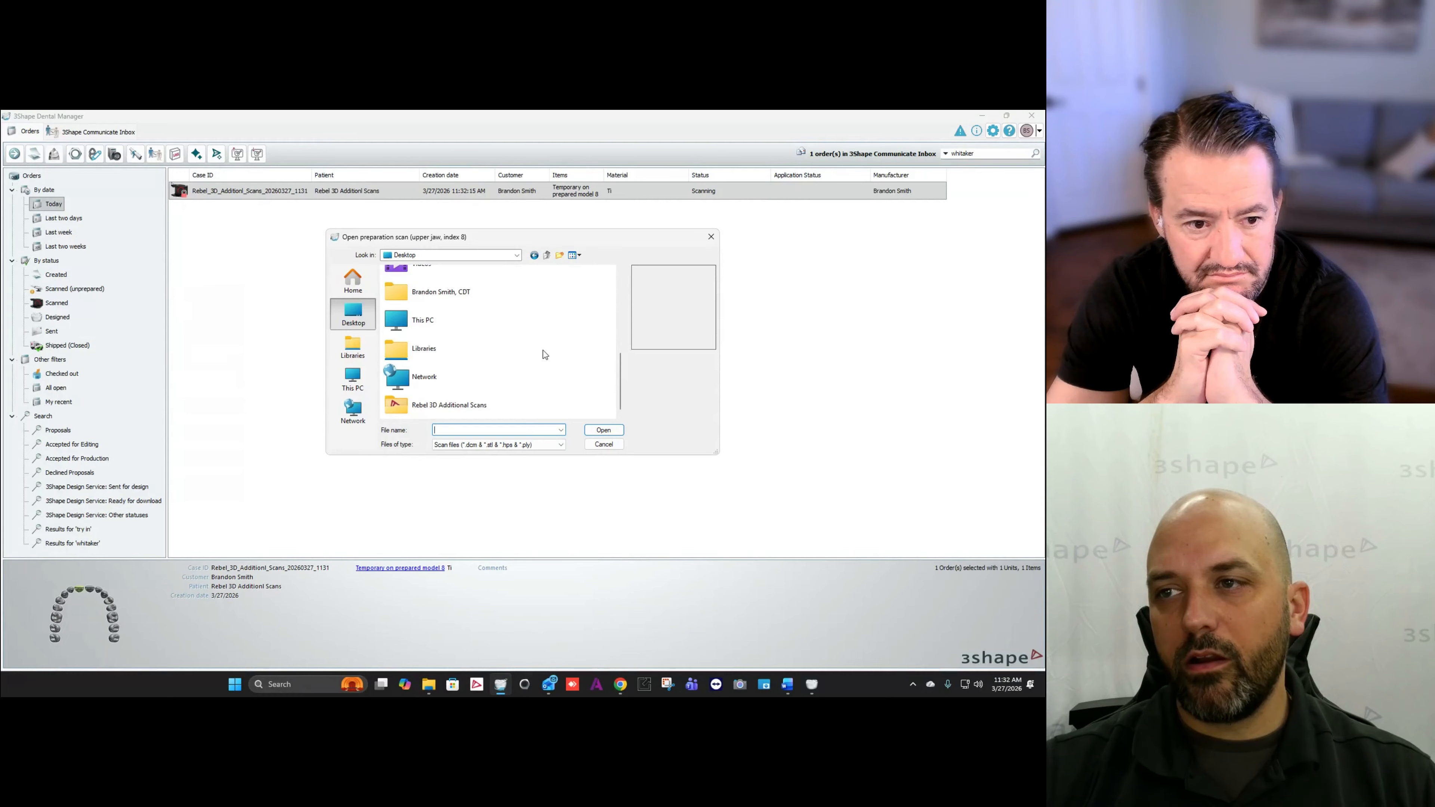
{"action": "double_click", "coordinate": [444, 414]}
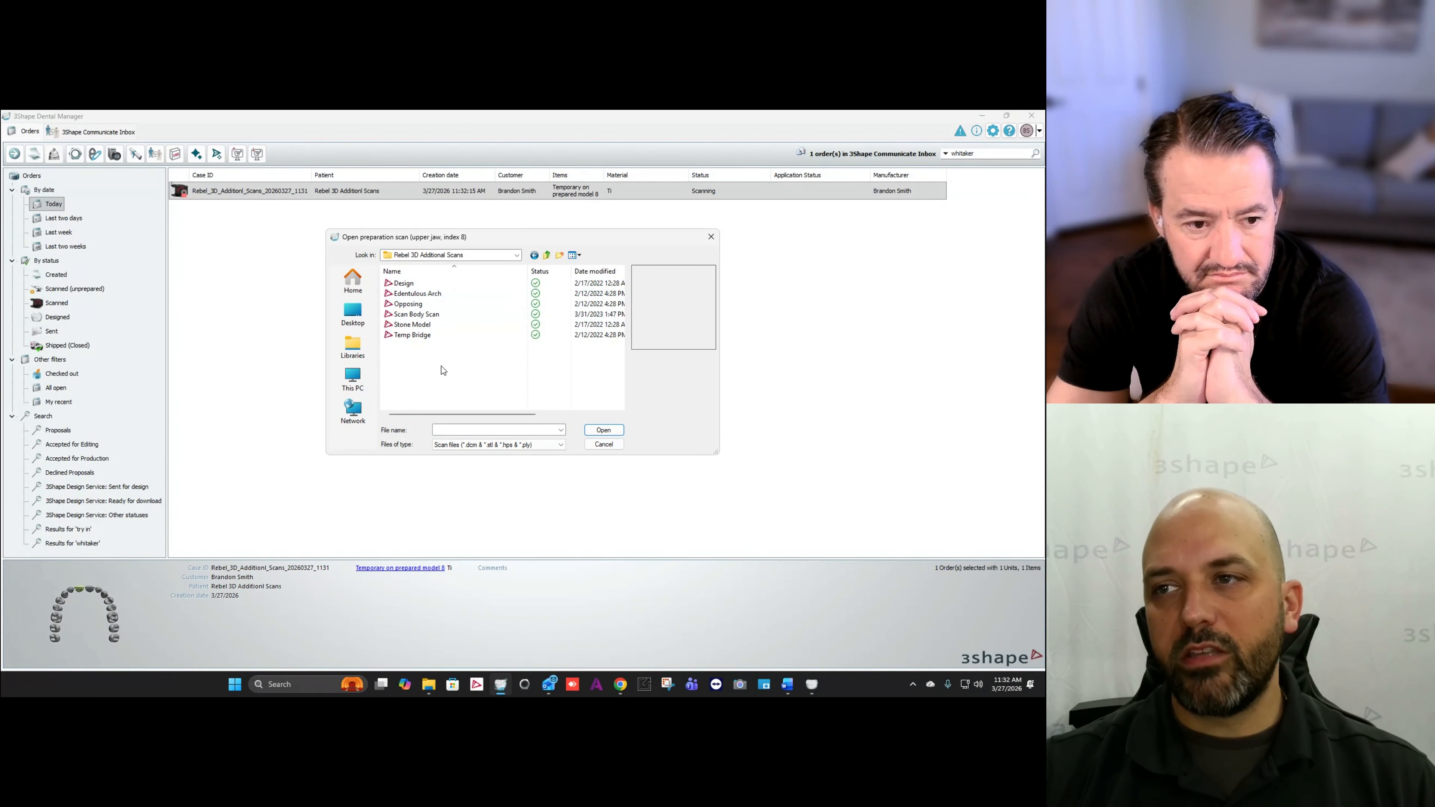
{"action": "left_click", "coordinate": [419, 295]}
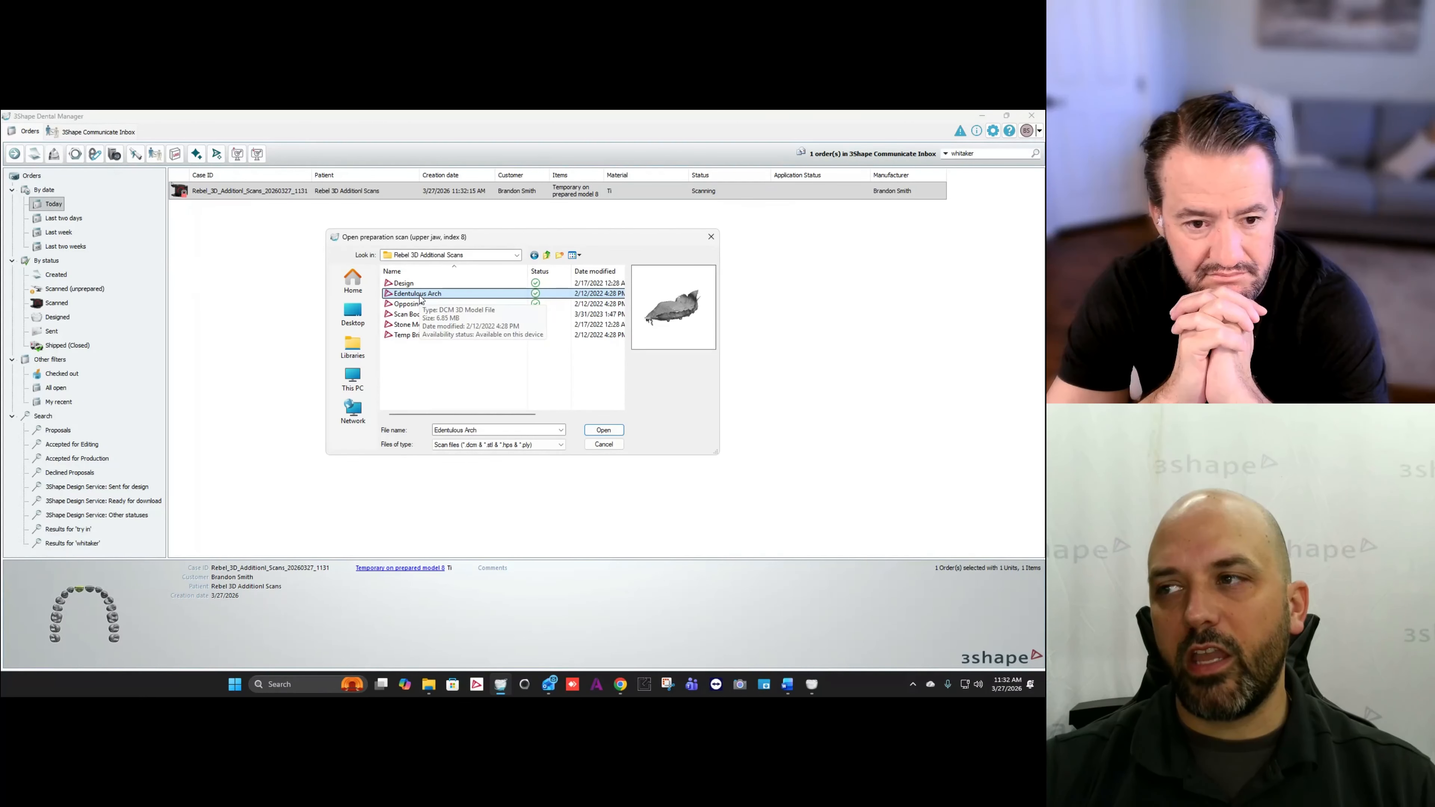
{"action": "double_click", "coordinate": [419, 295]}
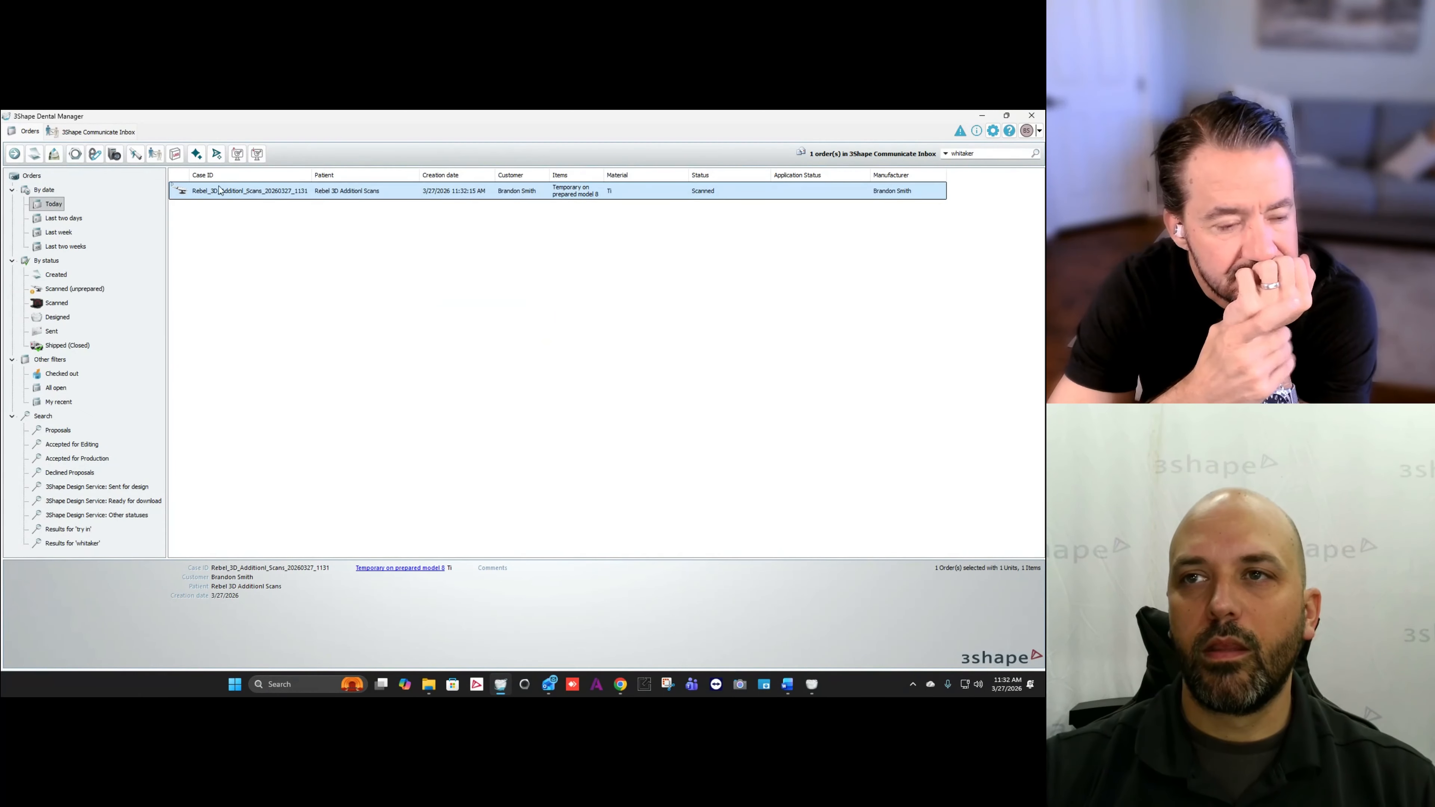
Step: Open the order for design, dismiss the license expiry notification and proceed to the Sculpt upper jaw stage
{"action": "right_click", "coordinate": [220, 190]}
{"action": "left_click", "coordinate": [256, 225]}
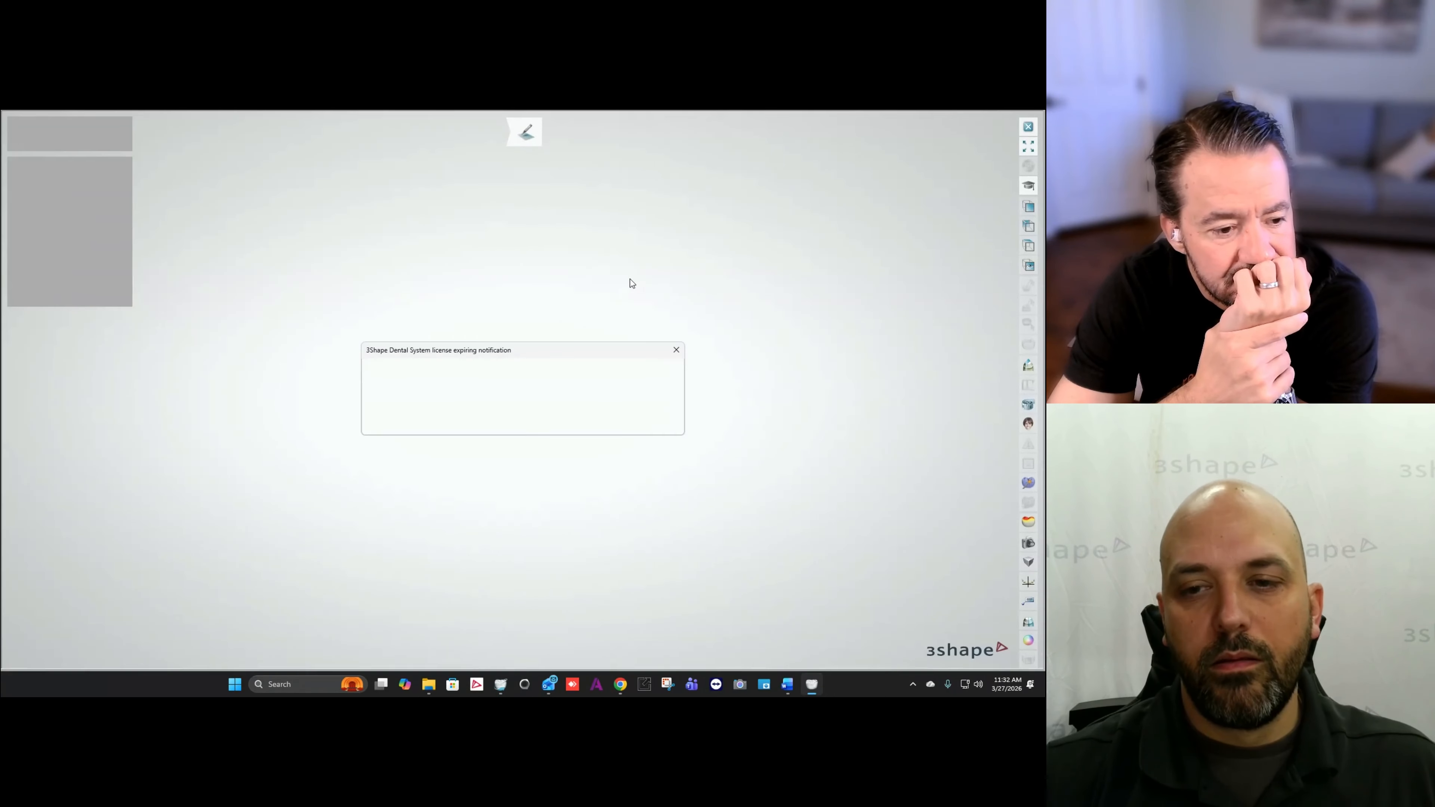
{"action": "left_click", "coordinate": [528, 423]}
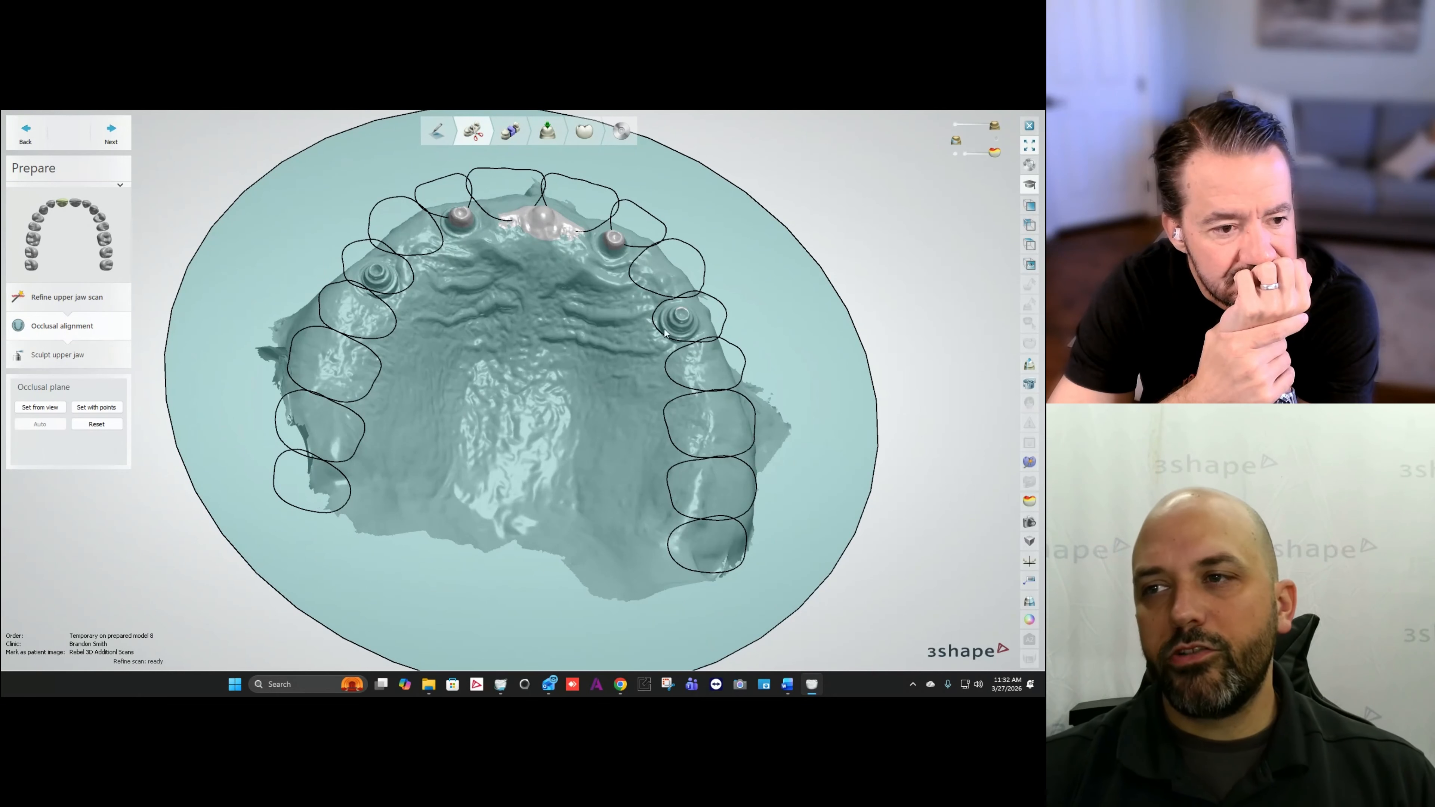
{"action": "scroll", "coordinate": [568, 374], "scroll_direction": "down", "scroll_amount": 5}
{"action": "mouse_move", "coordinate": [568, 374]}
{"action": "right_mouse_down"}
{"action": "mouse_move", "coordinate": [487, 467]}
{"action": "mouse_move", "coordinate": [552, 498]}
{"action": "mouse_move", "coordinate": [530, 520]}
{"action": "mouse_move", "coordinate": [516, 512]}
{"action": "right_mouse_up"}
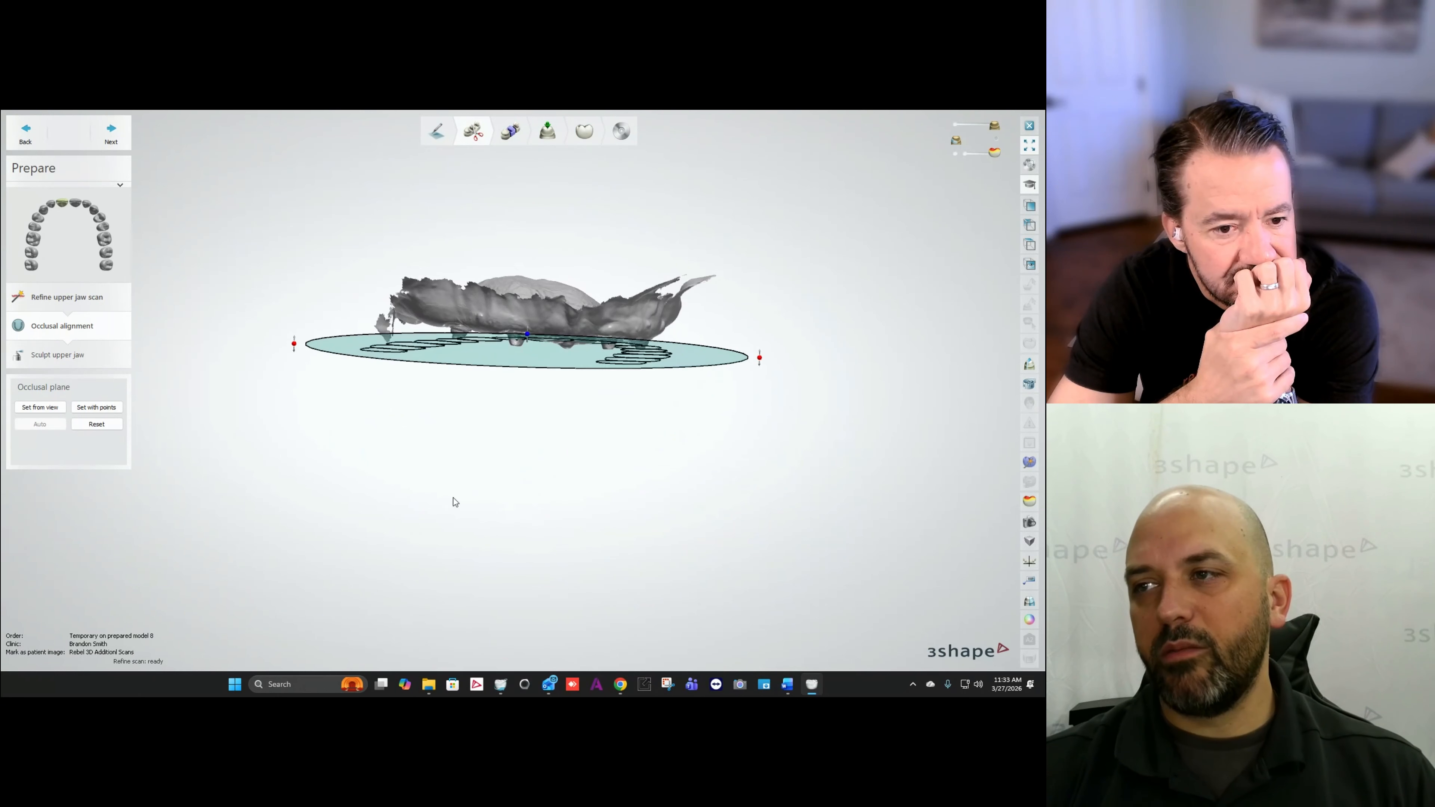
{"action": "left_click", "coordinate": [72, 358]}
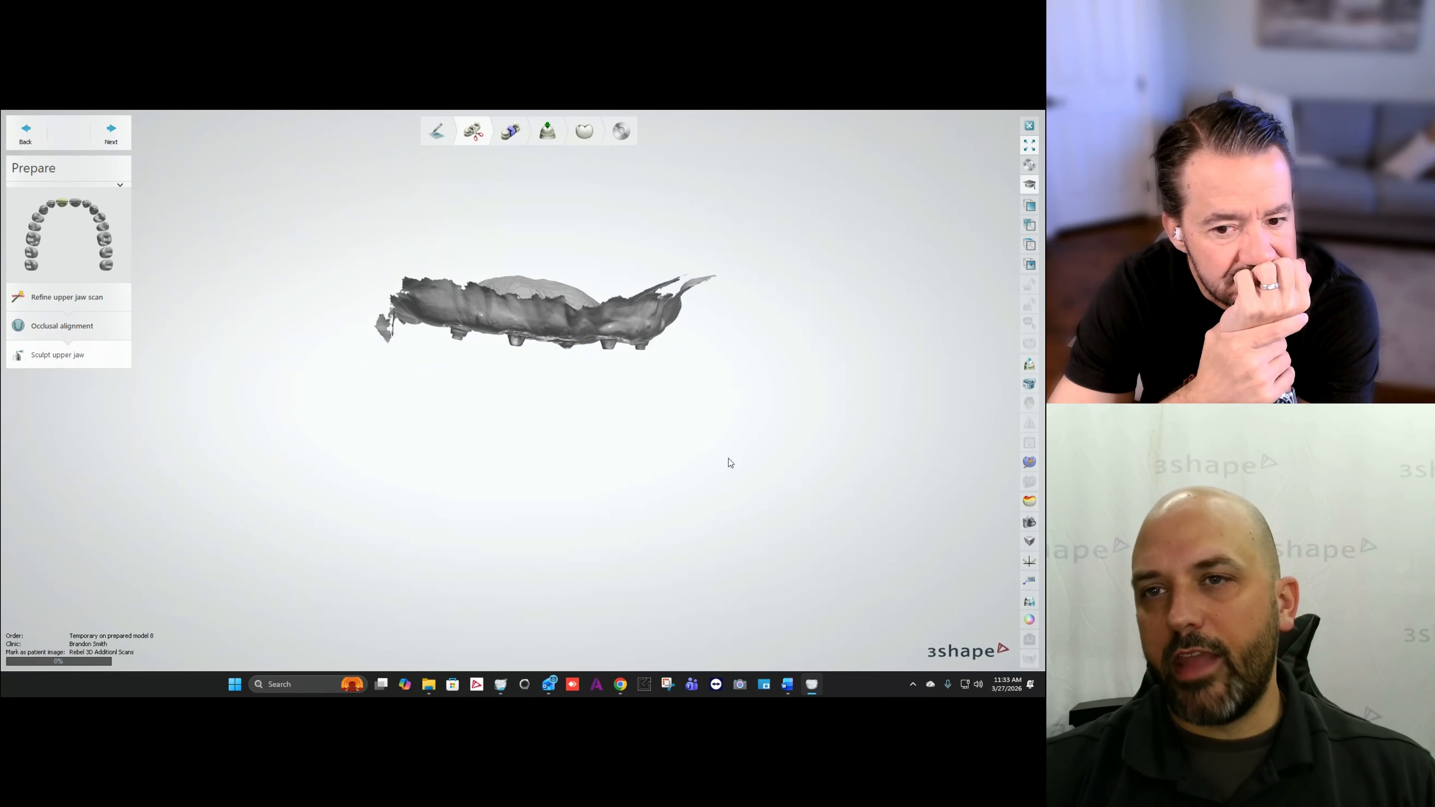
{"action": "mouse_move", "coordinate": [729, 462]}
{"action": "right_mouse_down"}
{"action": "mouse_move", "coordinate": [724, 399]}
{"action": "mouse_move", "coordinate": [633, 366]}
{"action": "mouse_move", "coordinate": [572, 540]}
{"action": "mouse_move", "coordinate": [595, 505]}
{"action": "mouse_move", "coordinate": [591, 531]}
{"action": "mouse_move", "coordinate": [576, 538]}
{"action": "right_mouse_up"}
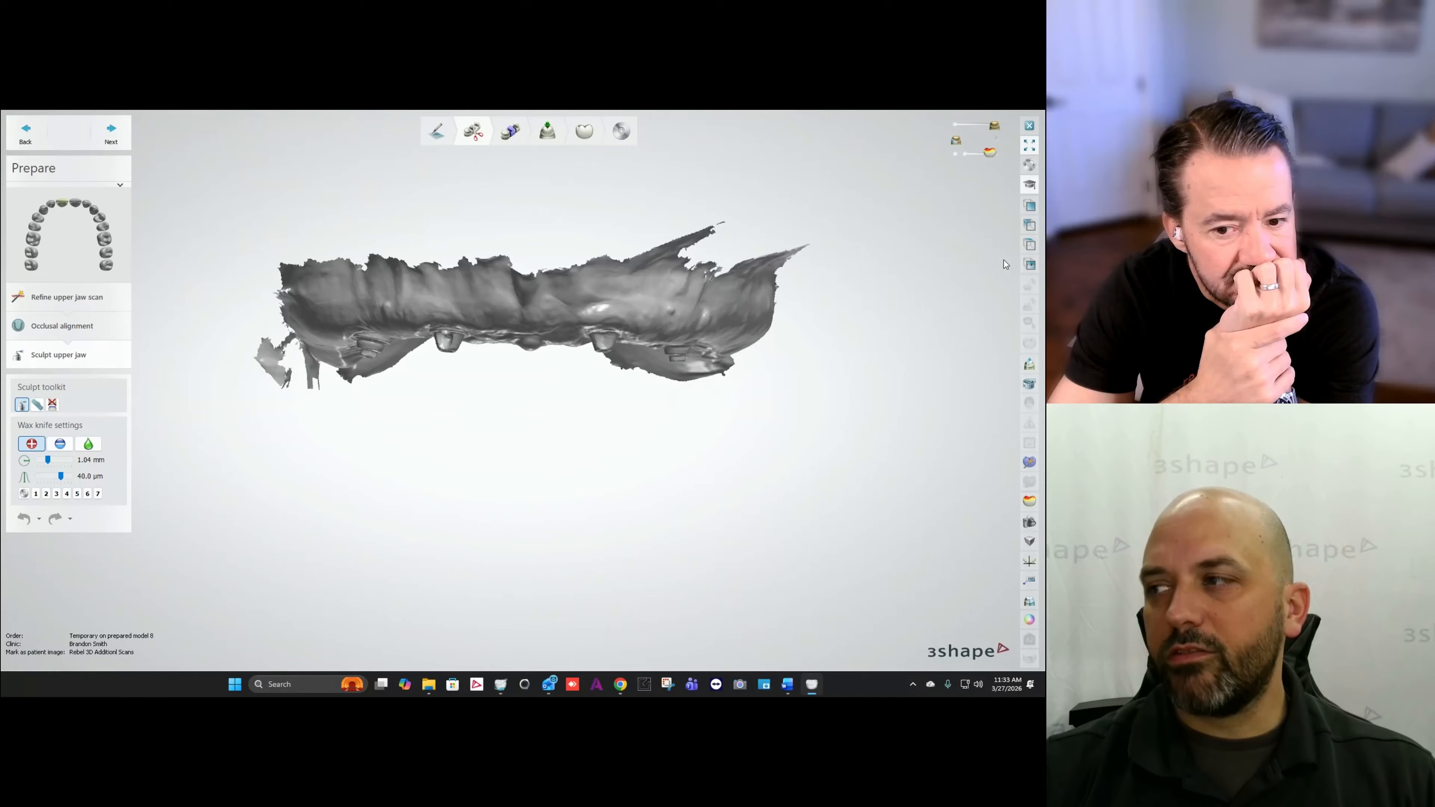
Step: Load the Design file from the Desktop folder Rebel 3D Additional Scans as an additional scan
{"action": "left_click", "coordinate": [1030, 463]}
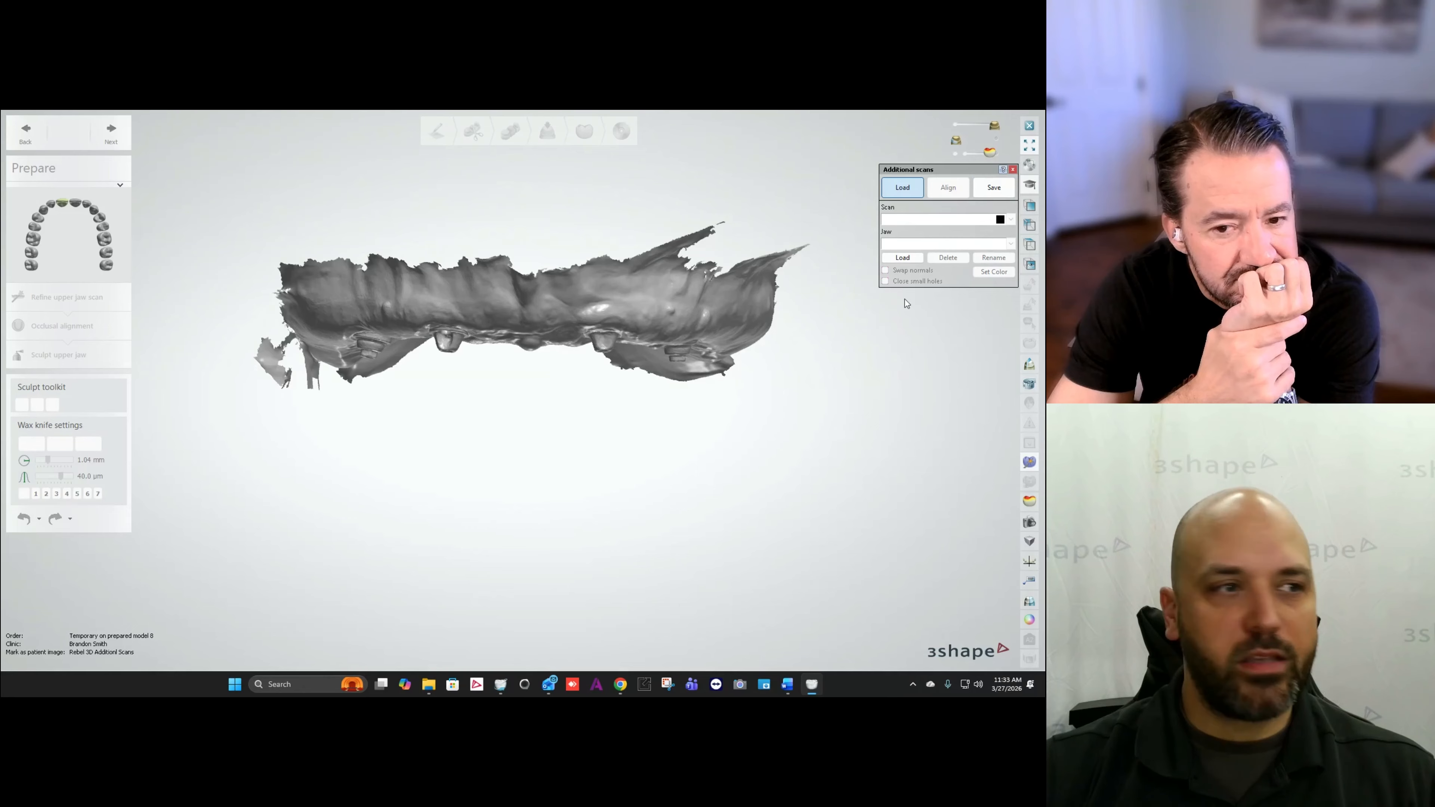
{"action": "left_click", "coordinate": [902, 258]}
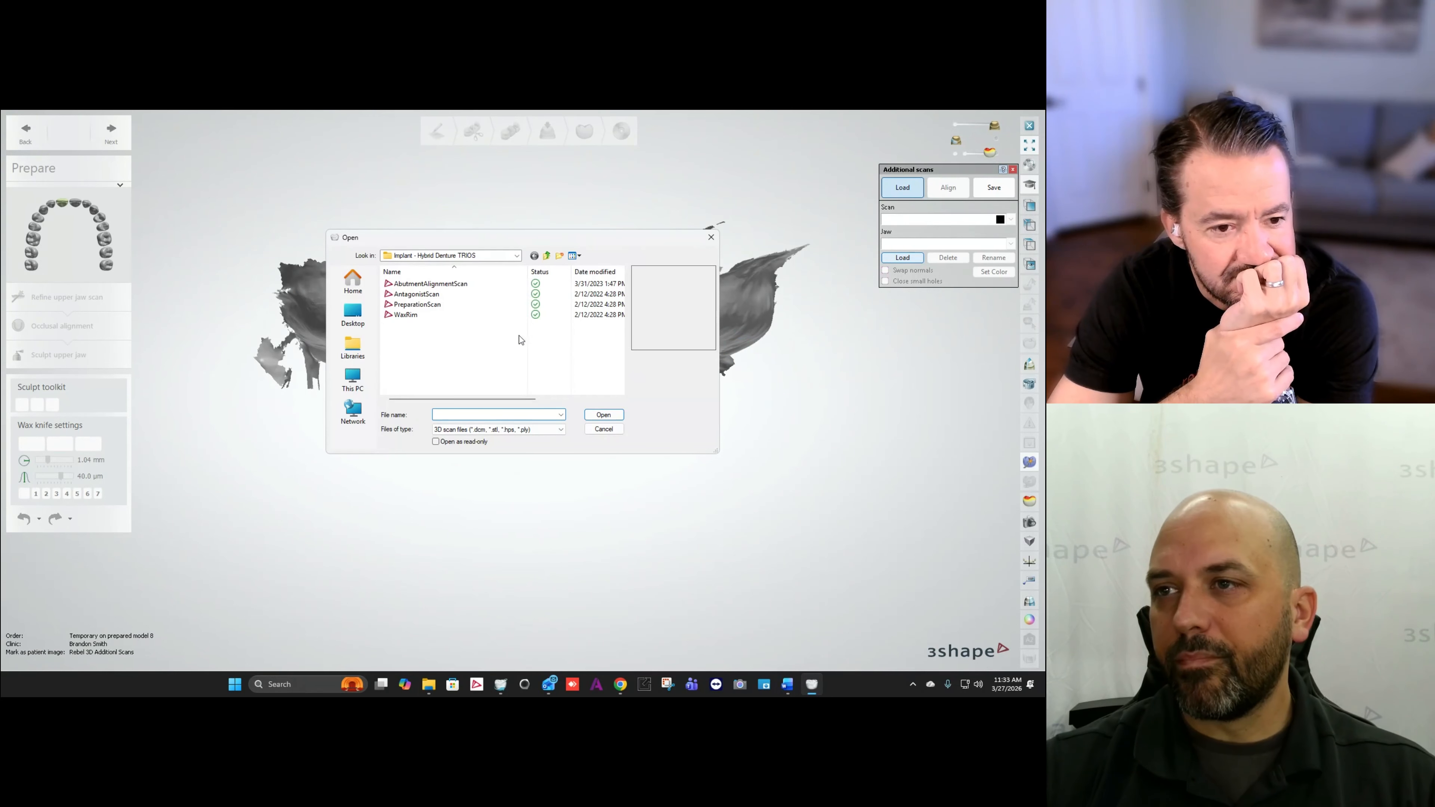
{"action": "left_click", "coordinate": [355, 320]}
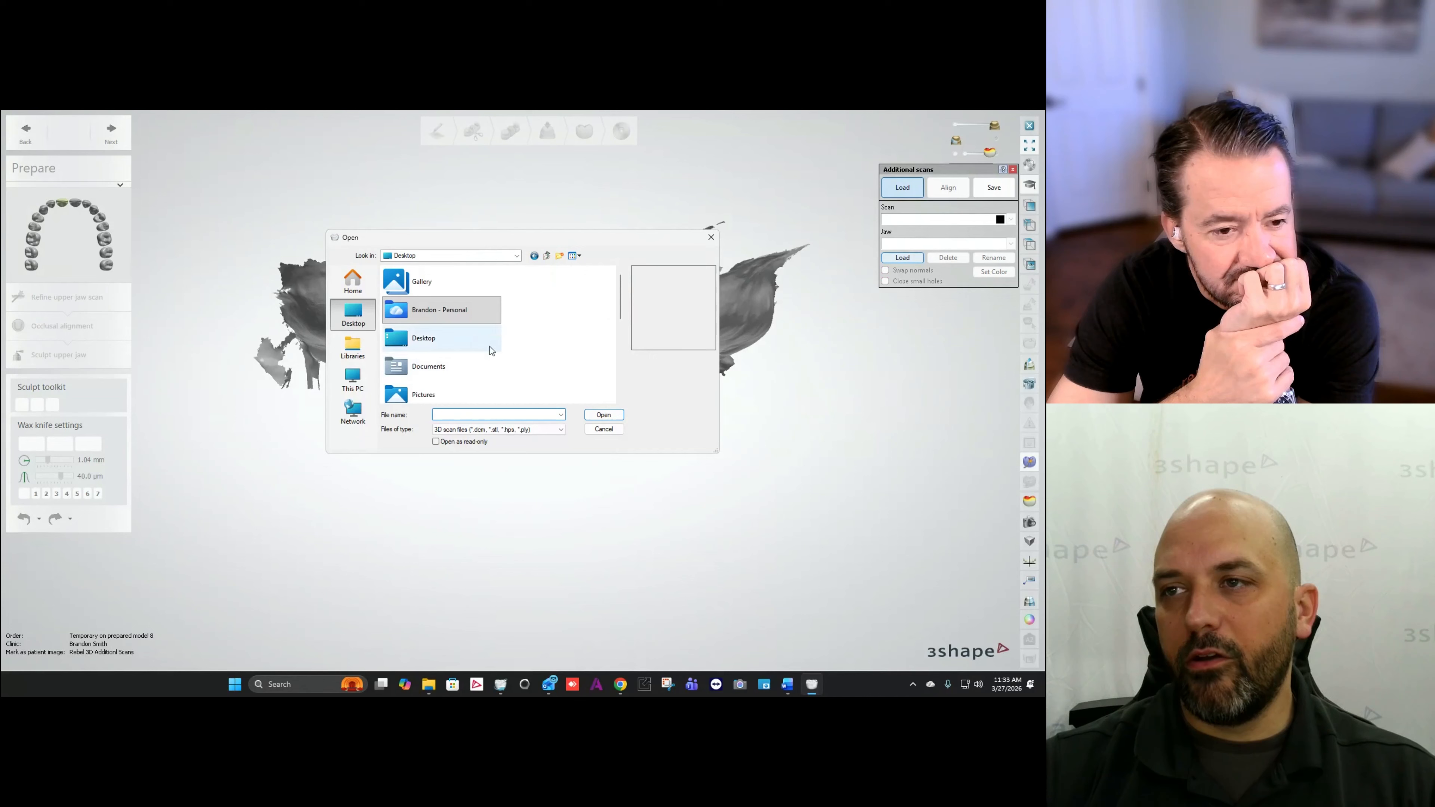
{"action": "double_click", "coordinate": [450, 396]}
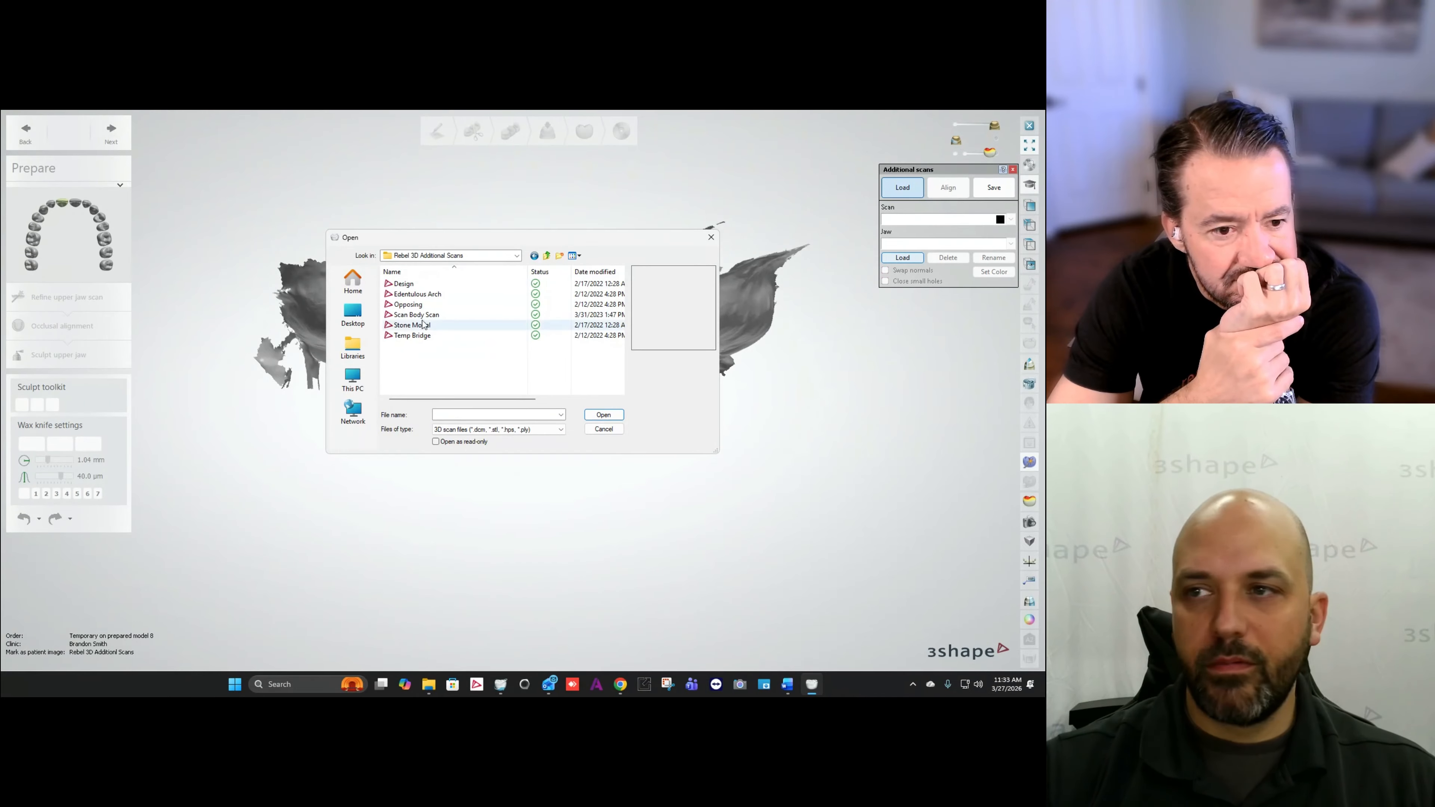
{"action": "double_click", "coordinate": [403, 285]}
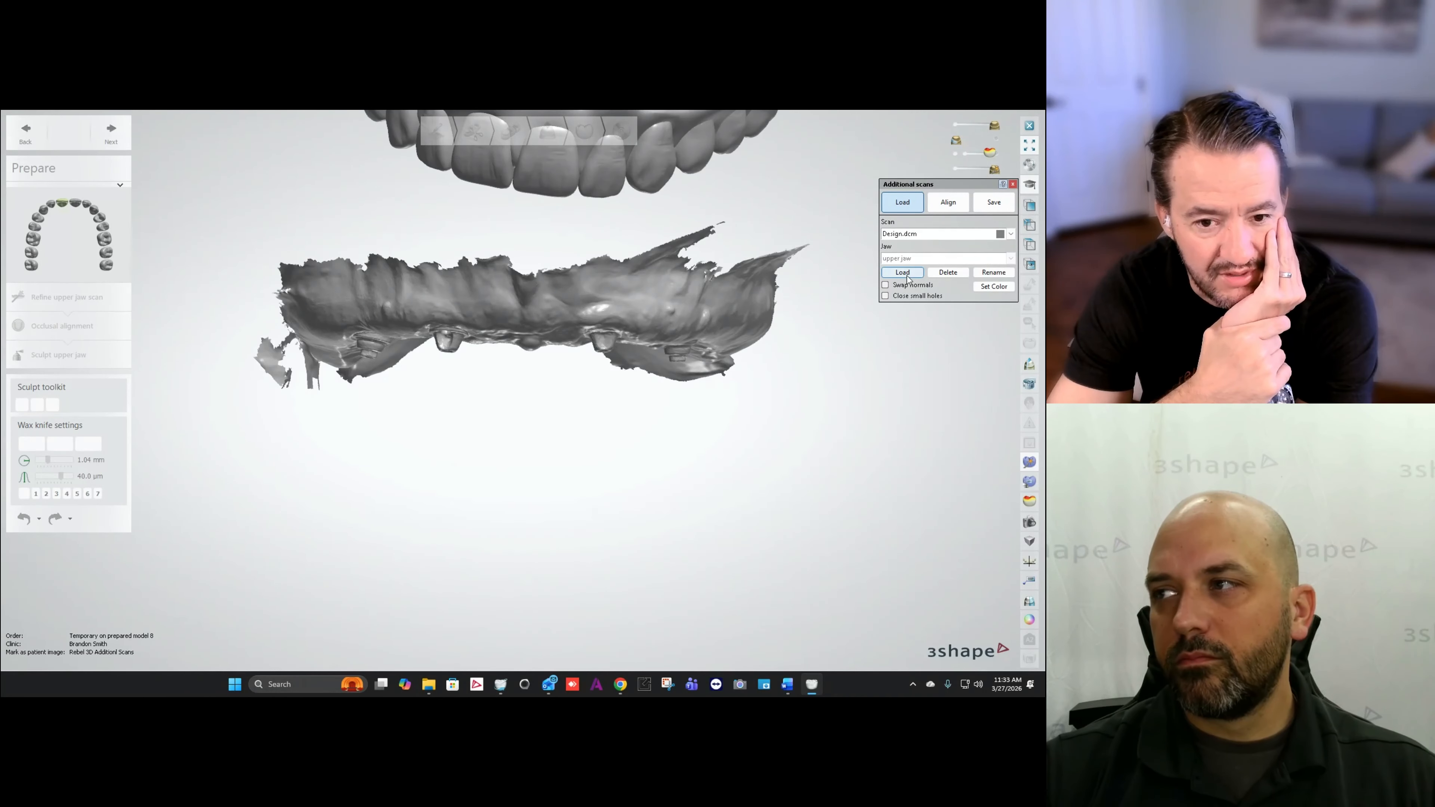
Step: Load the Opposing and Scan Body Scan files from Rebel 3D Additional Scans as additional scans
{"action": "left_click", "coordinate": [902, 272]}
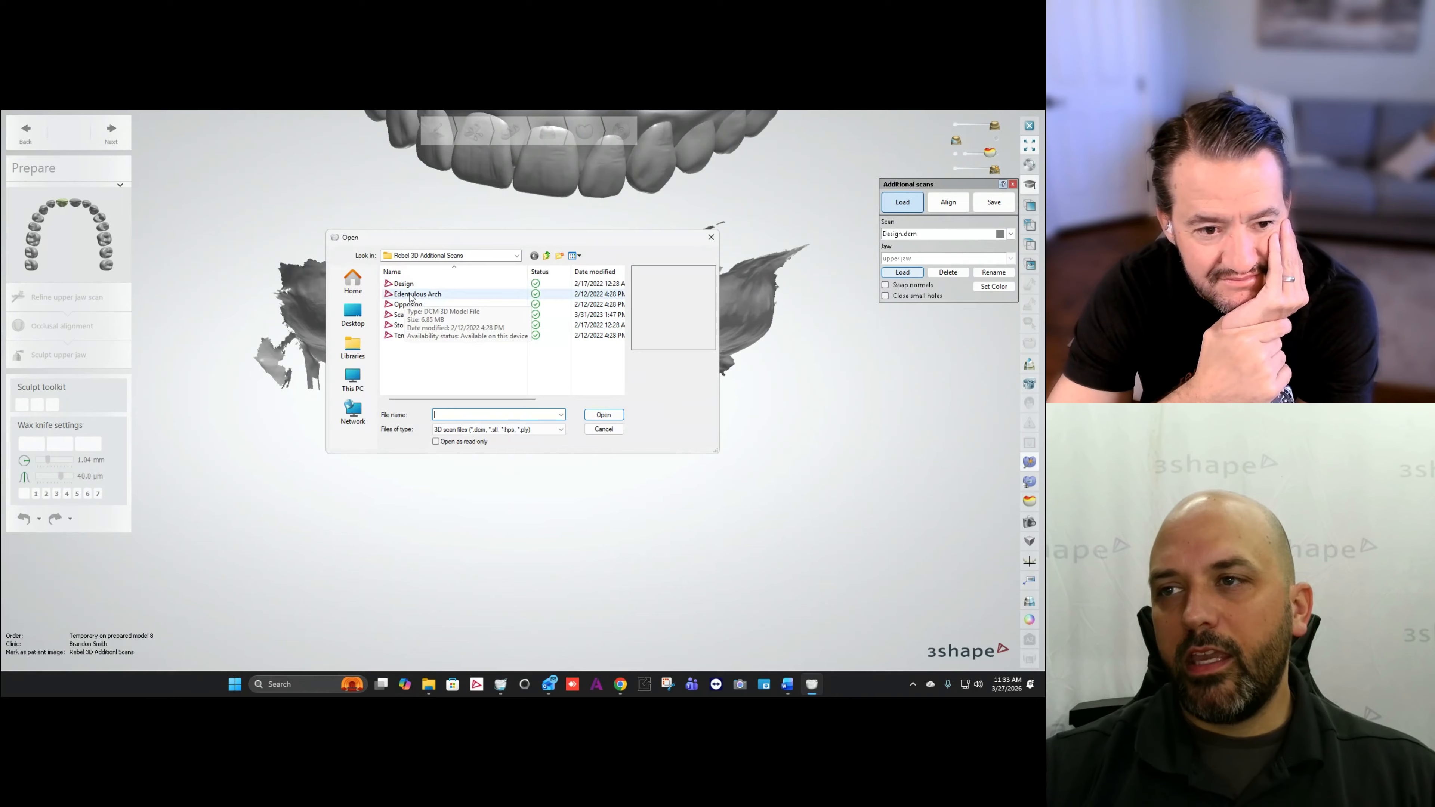
{"action": "double_click", "coordinate": [396, 305]}
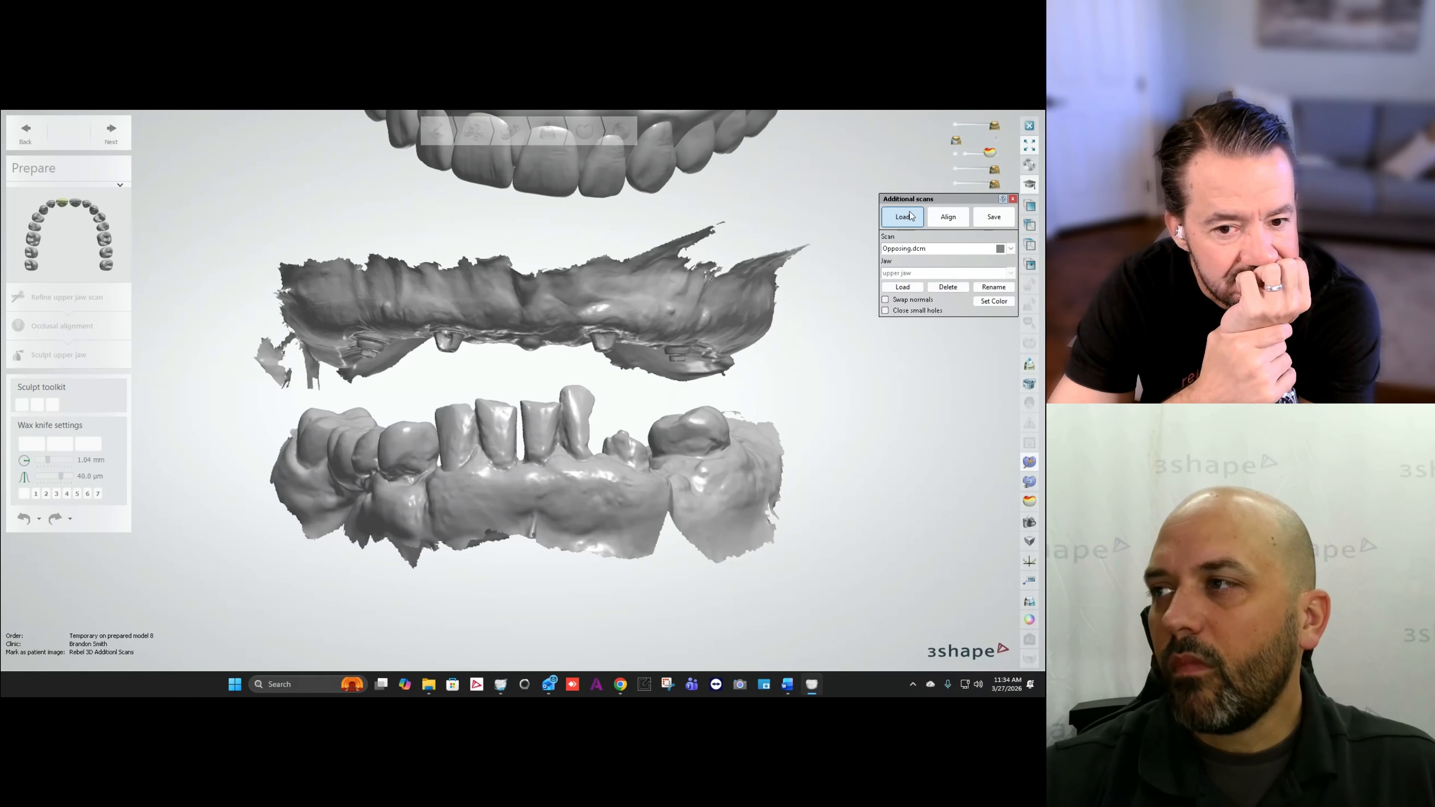
{"action": "left_click", "coordinate": [909, 288]}
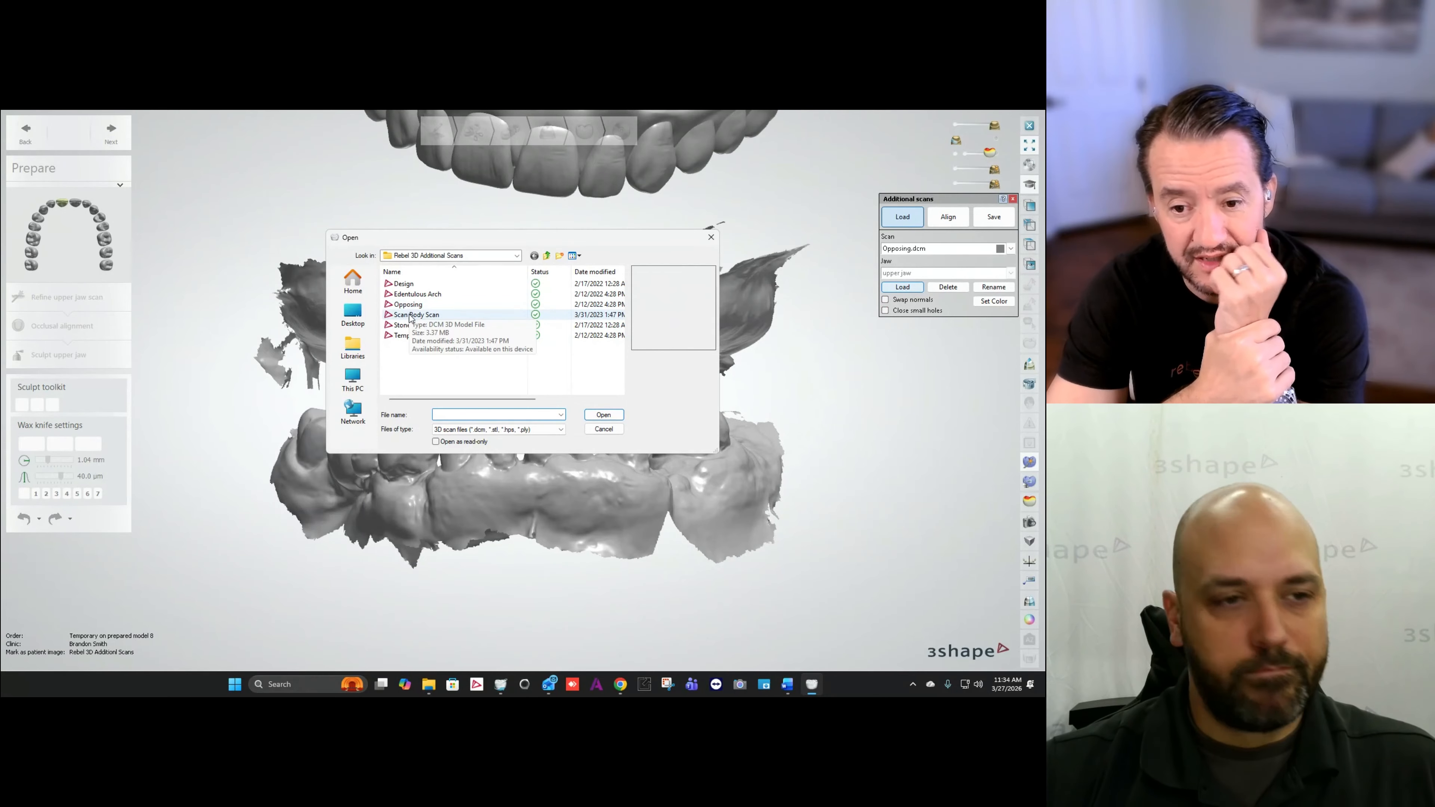
{"action": "double_click", "coordinate": [411, 315]}
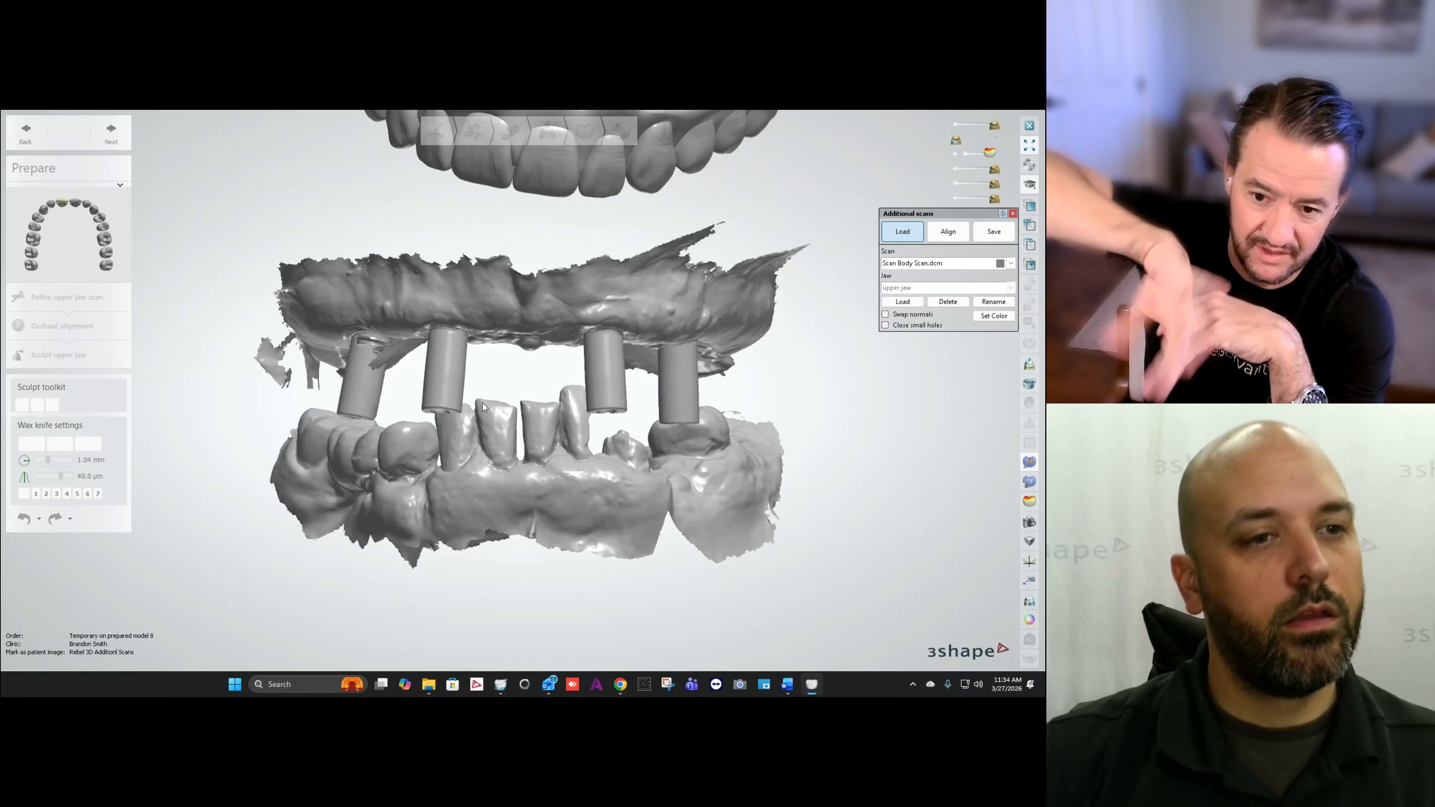
Step: Load the Stone Model and Temp Bridge files from Rebel 3D Additional Scans as additional scans
{"action": "left_click", "coordinate": [907, 303]}
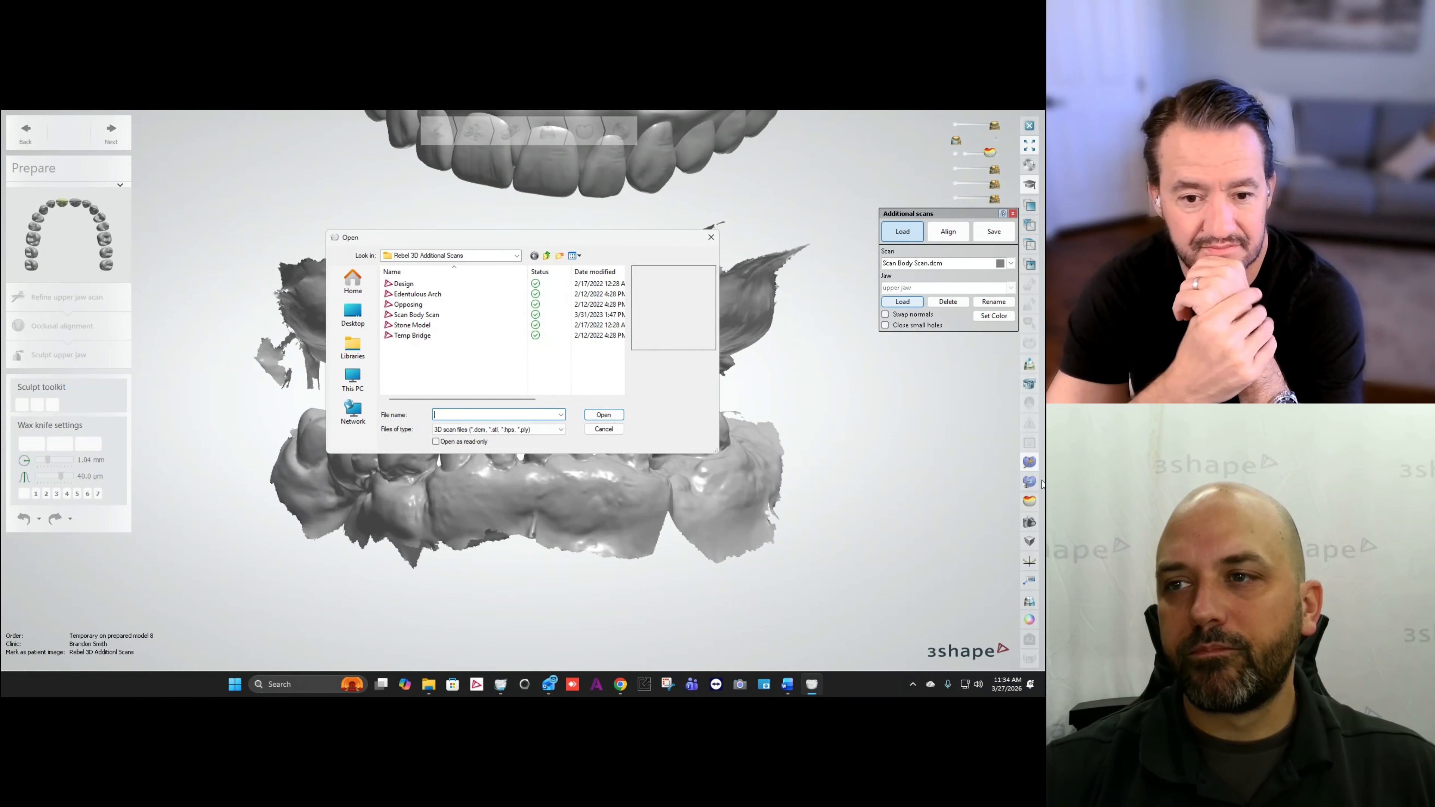
{"action": "left_click_drag", "start_coordinate": [429, 237], "coordinate": [436, 314]}
{"action": "double_click", "coordinate": [416, 402]}
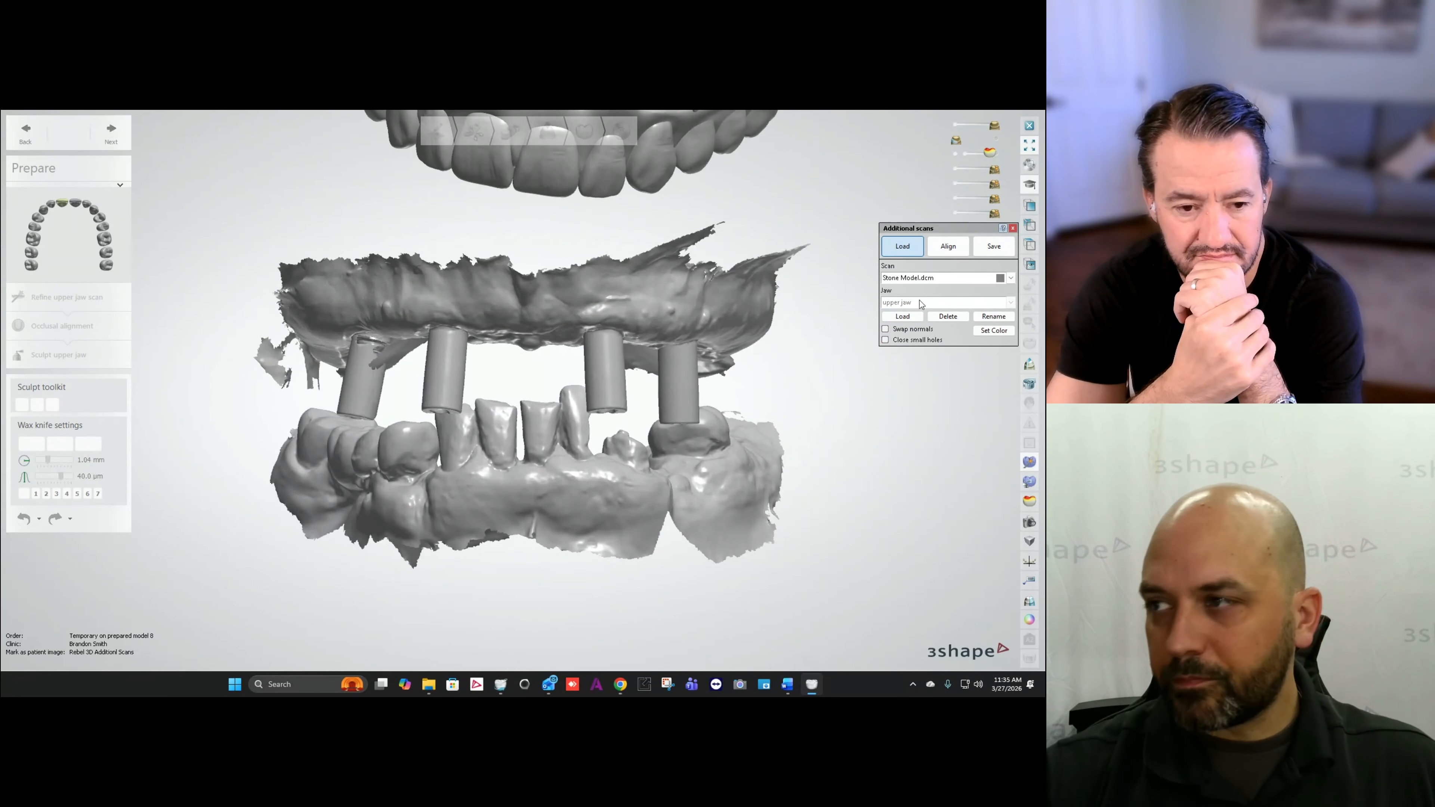
{"action": "left_click", "coordinate": [902, 317]}
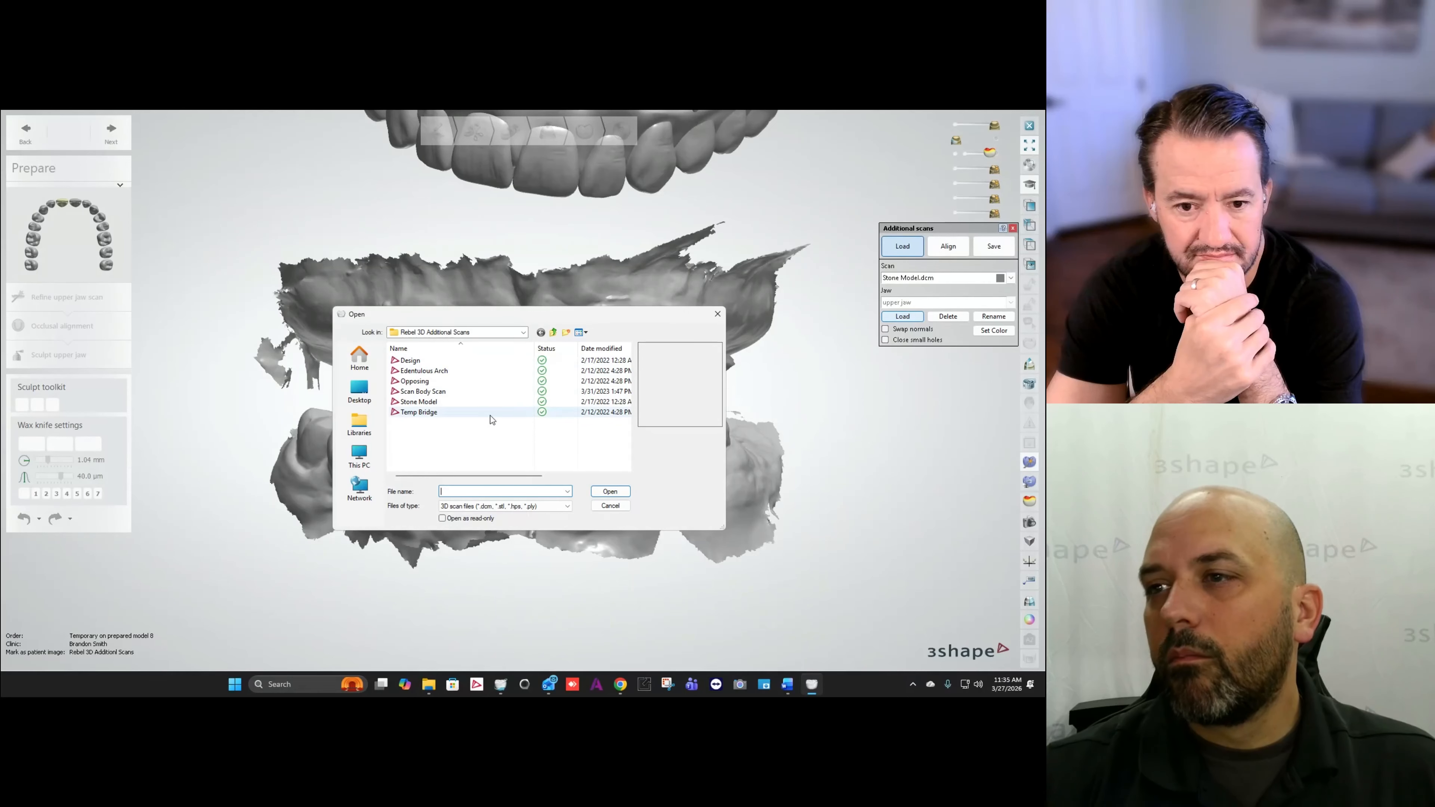
{"action": "double_click", "coordinate": [410, 415]}
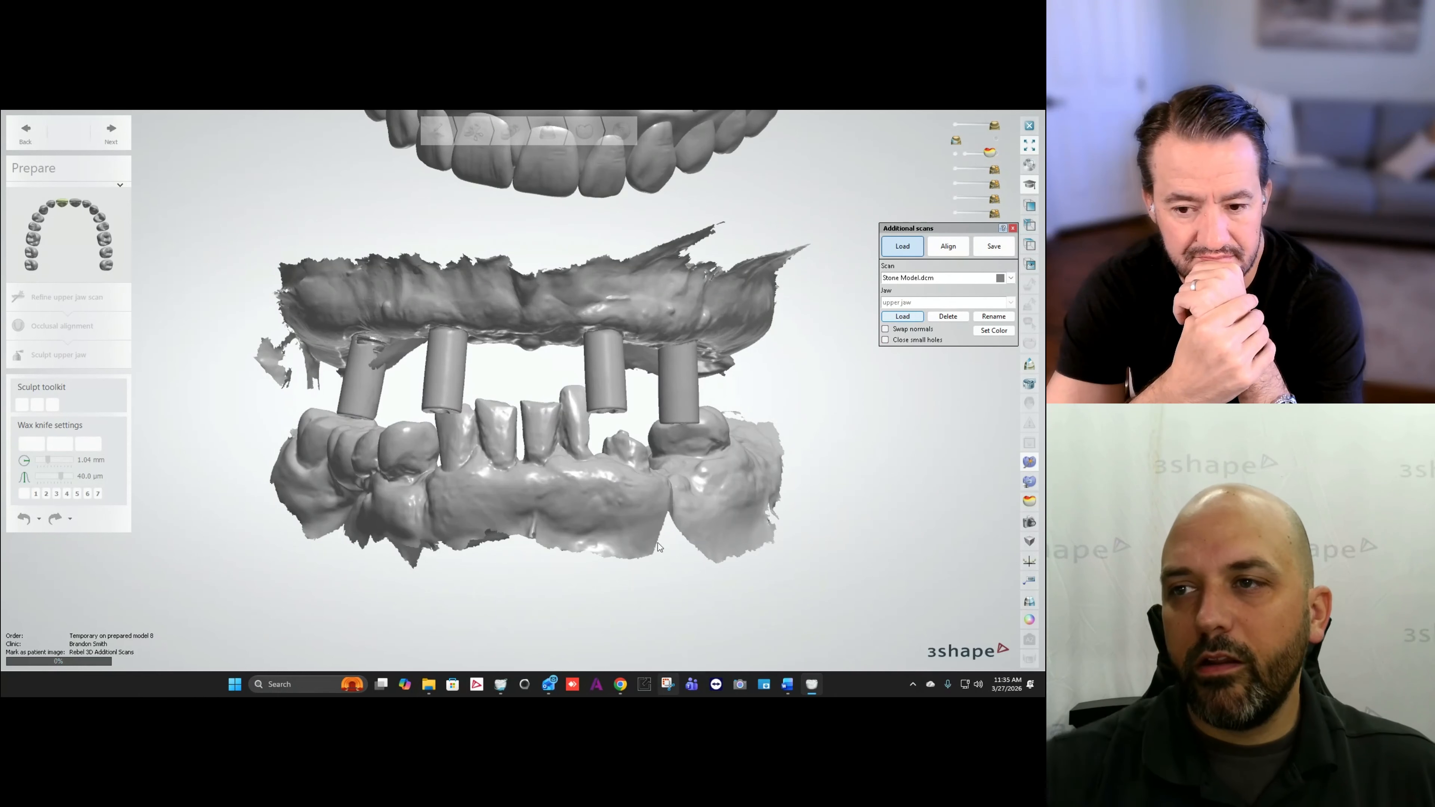
Step: Set up the additional scan alignment with Temp Bridge.dcm as the scan and Preparation (upper jaw) as its target
{"action": "right_click_drag", "start_coordinate": [567, 401], "coordinate": [480, 371]}
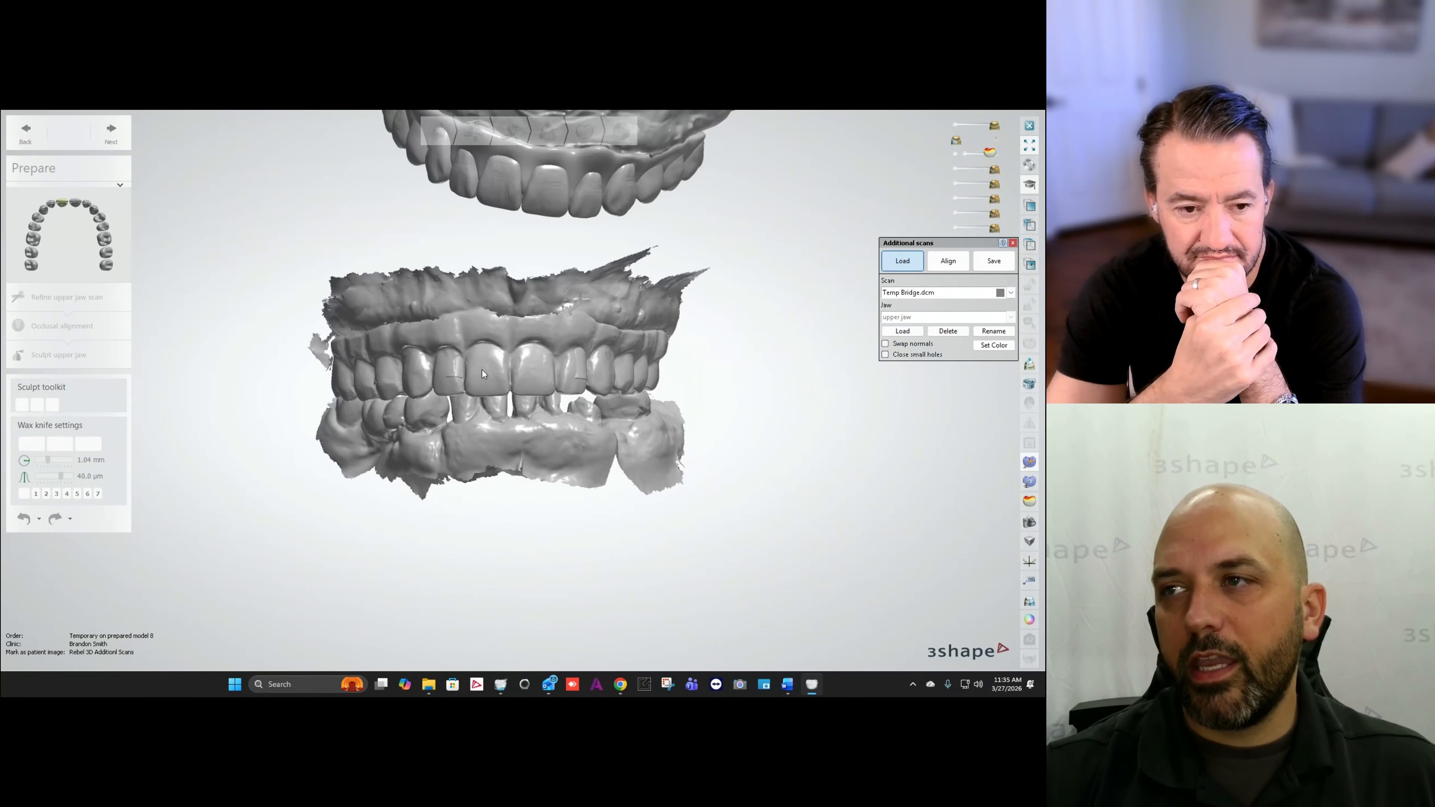
{"action": "scroll", "coordinate": [524, 344], "scroll_direction": "down", "scroll_amount": 3}
{"action": "middle_click_drag", "start_coordinate": [604, 161], "coordinate": [612, 282]}
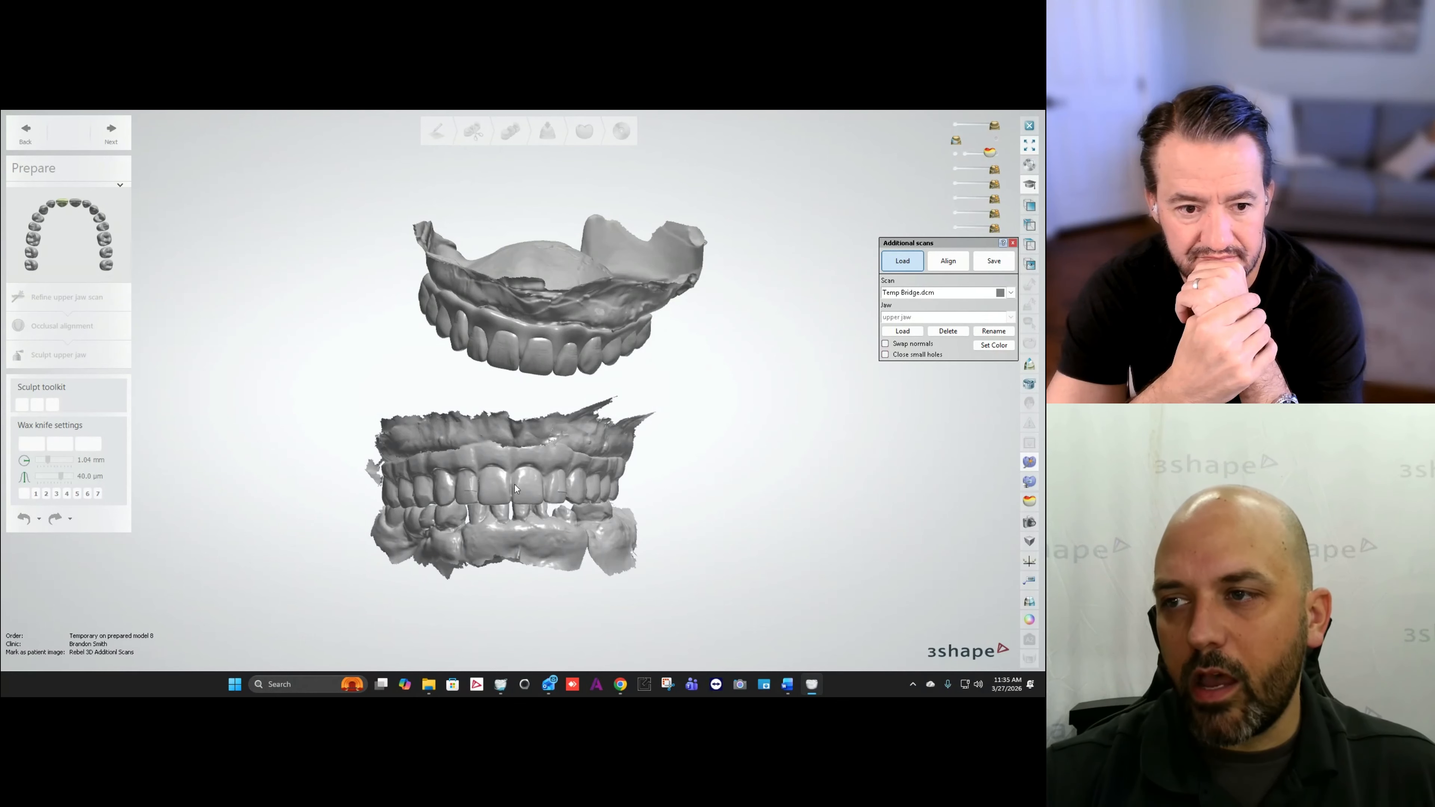
{"action": "middle_click_drag", "start_coordinate": [515, 489], "coordinate": [448, 337]}
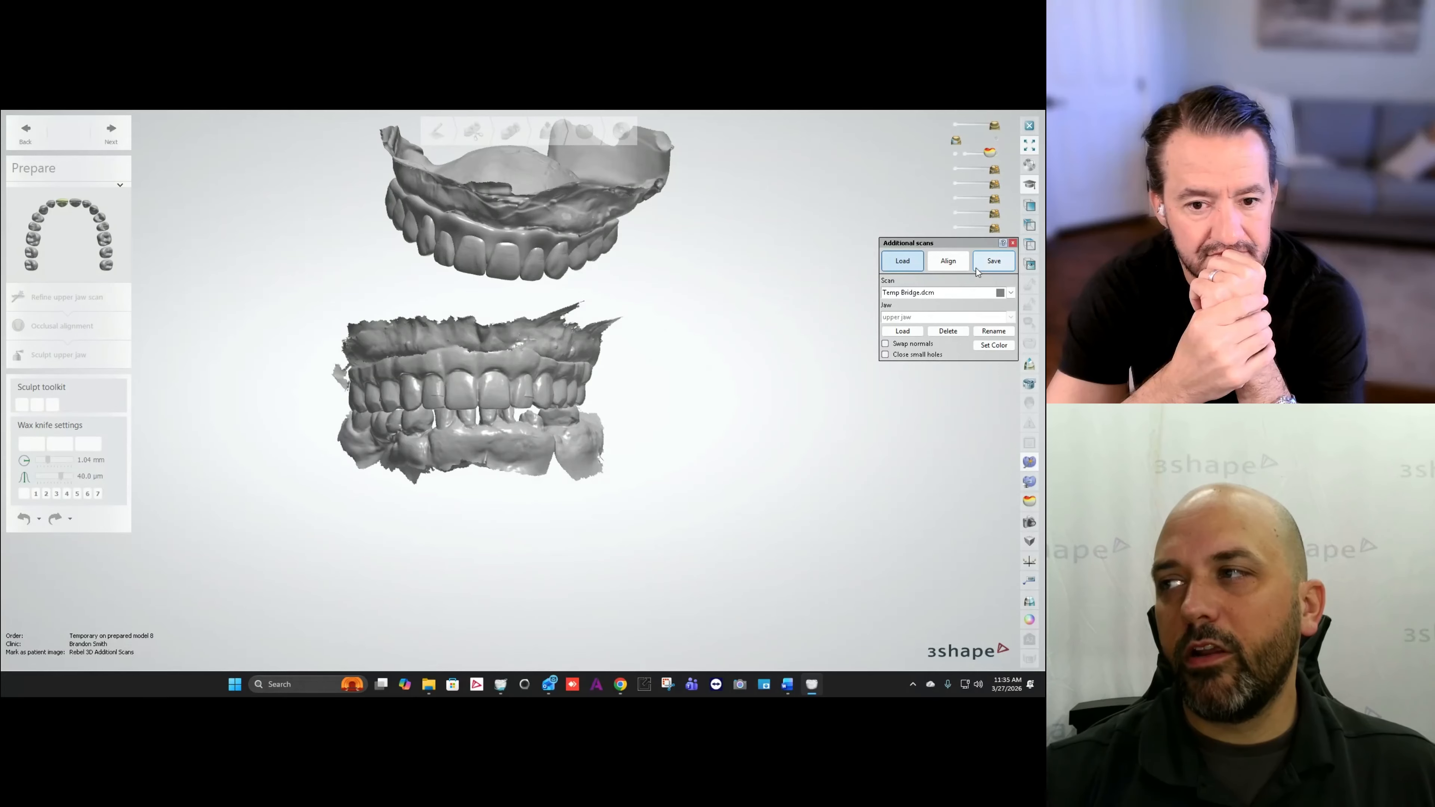
{"action": "left_click", "coordinate": [949, 261]}
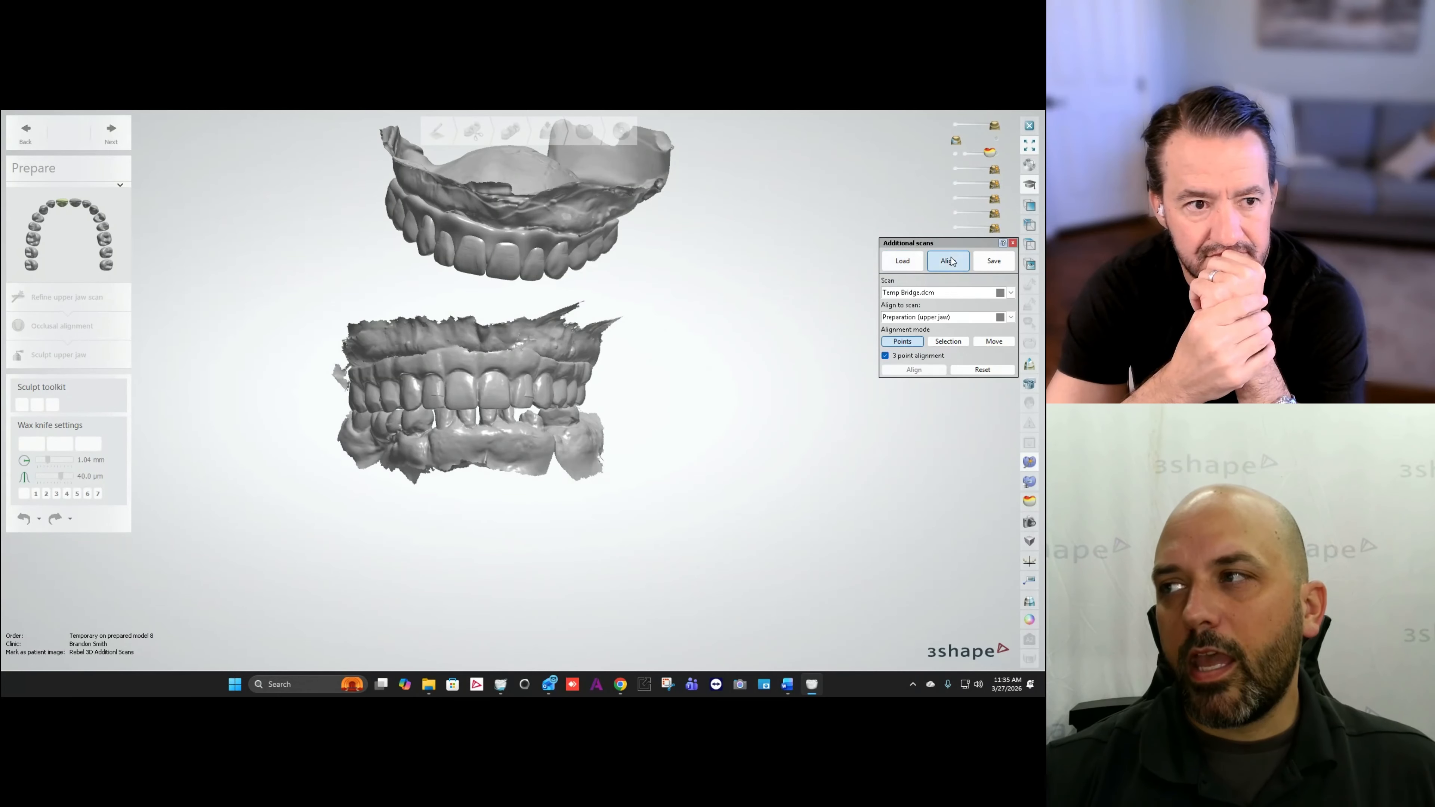
{"action": "left_click", "coordinate": [959, 295]}
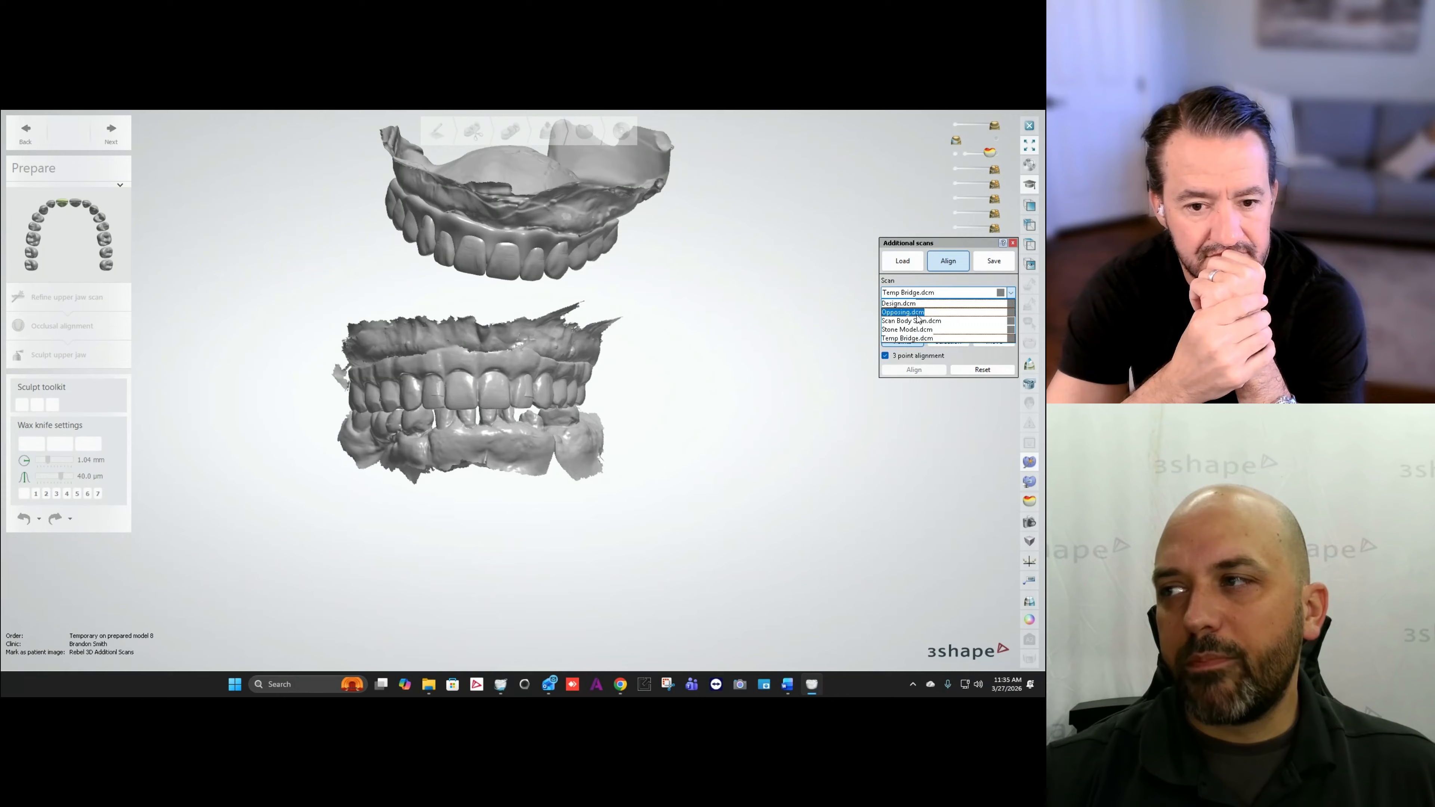
{"action": "left_click", "coordinate": [907, 338]}
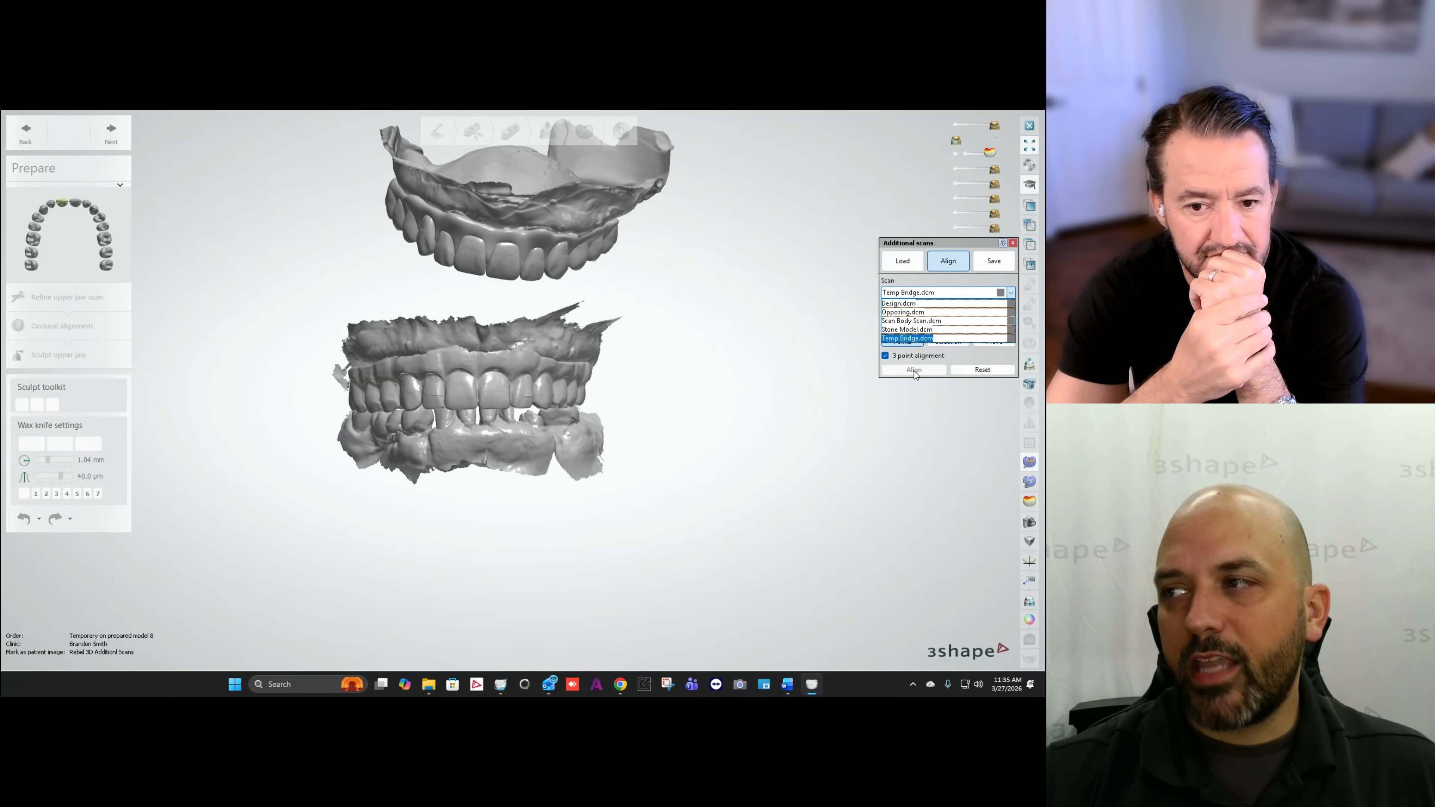
{"action": "left_click", "coordinate": [925, 319]}
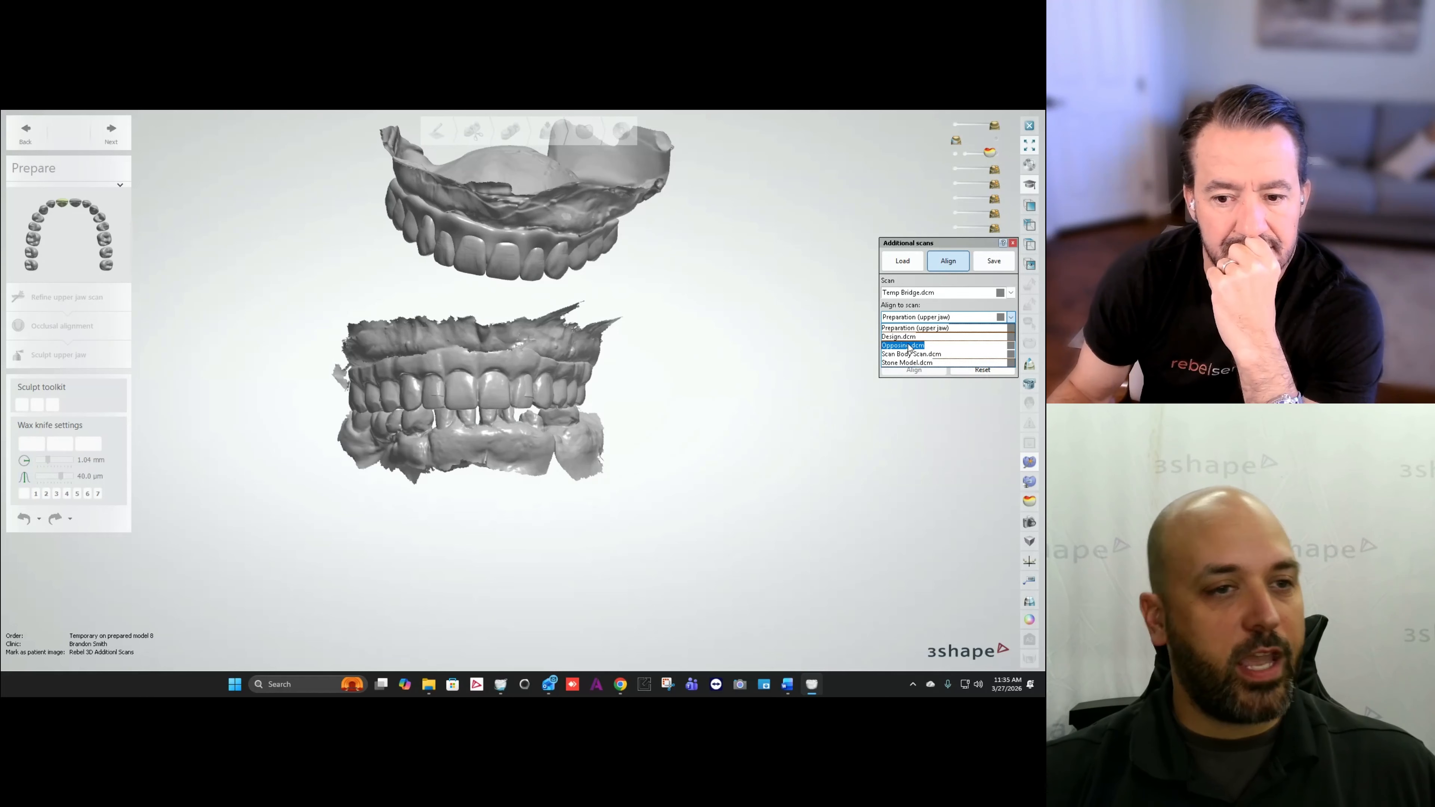
{"action": "left_click", "coordinate": [932, 313]}
Step: Hide the Opposing, Scan Body Scan, Temp Bridge and Stone Model scans in the 3D view
{"action": "right_click_drag", "start_coordinate": [530, 276], "coordinate": [496, 406]}
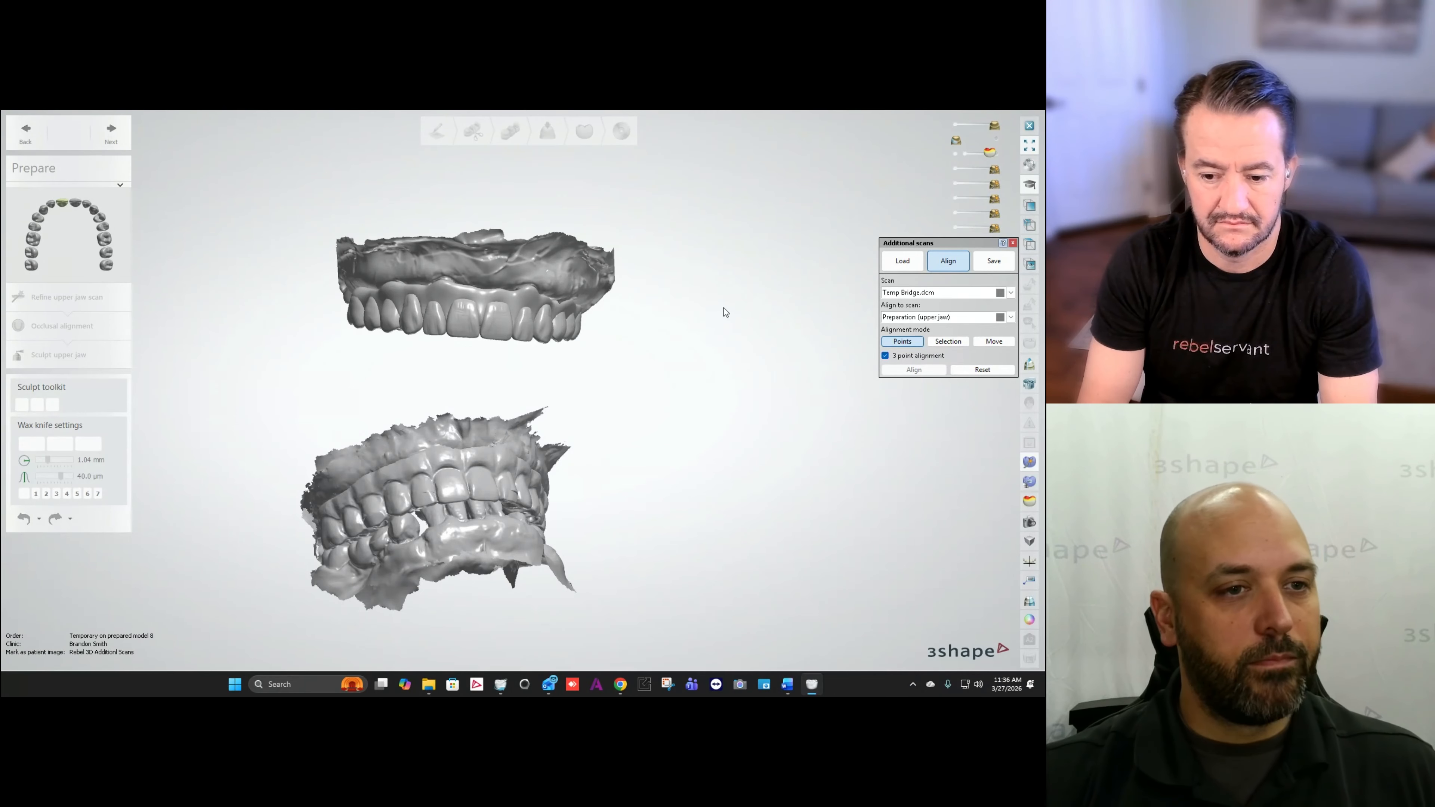
{"action": "left_click", "coordinate": [956, 185]}
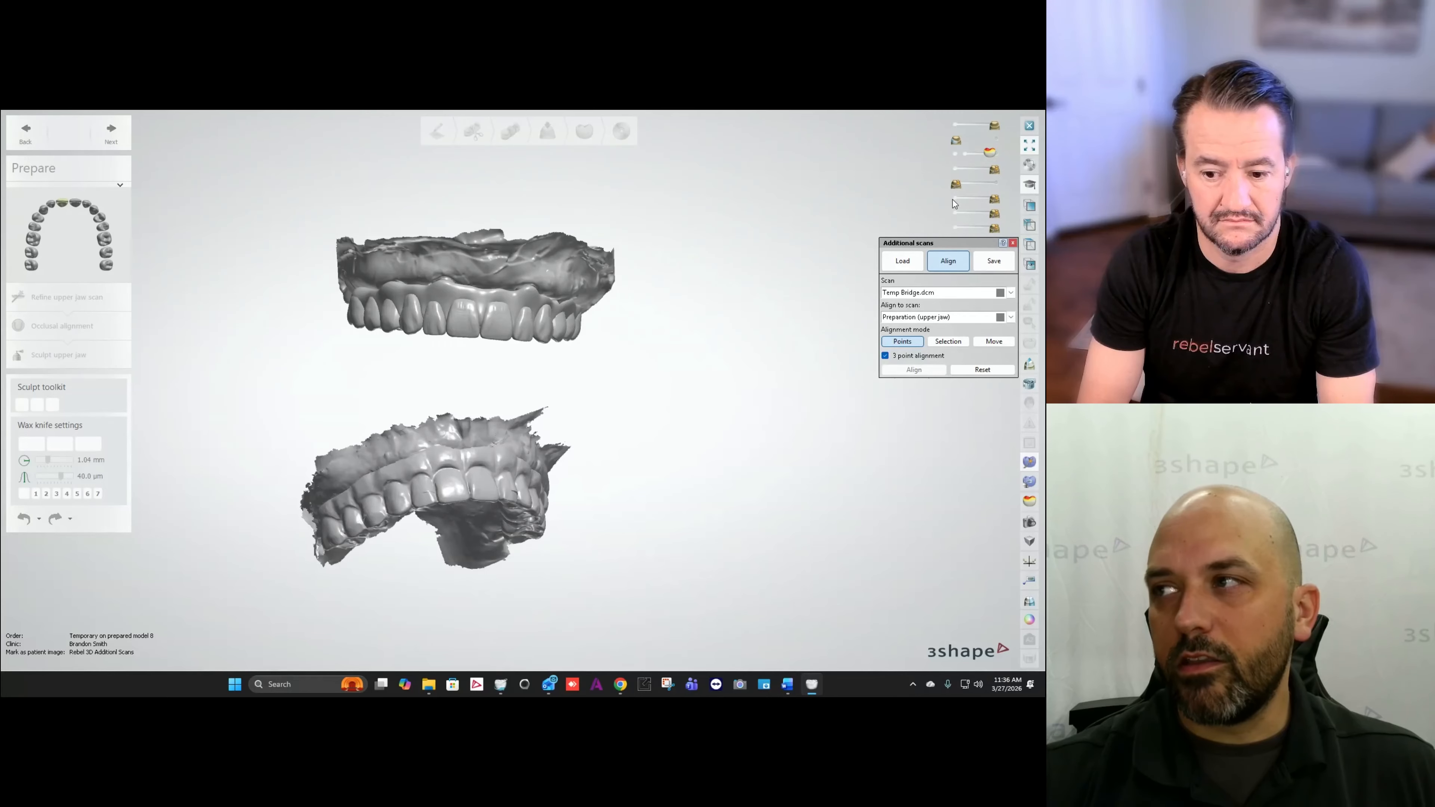
{"action": "left_click", "coordinate": [954, 200]}
{"action": "left_click", "coordinate": [958, 227]}
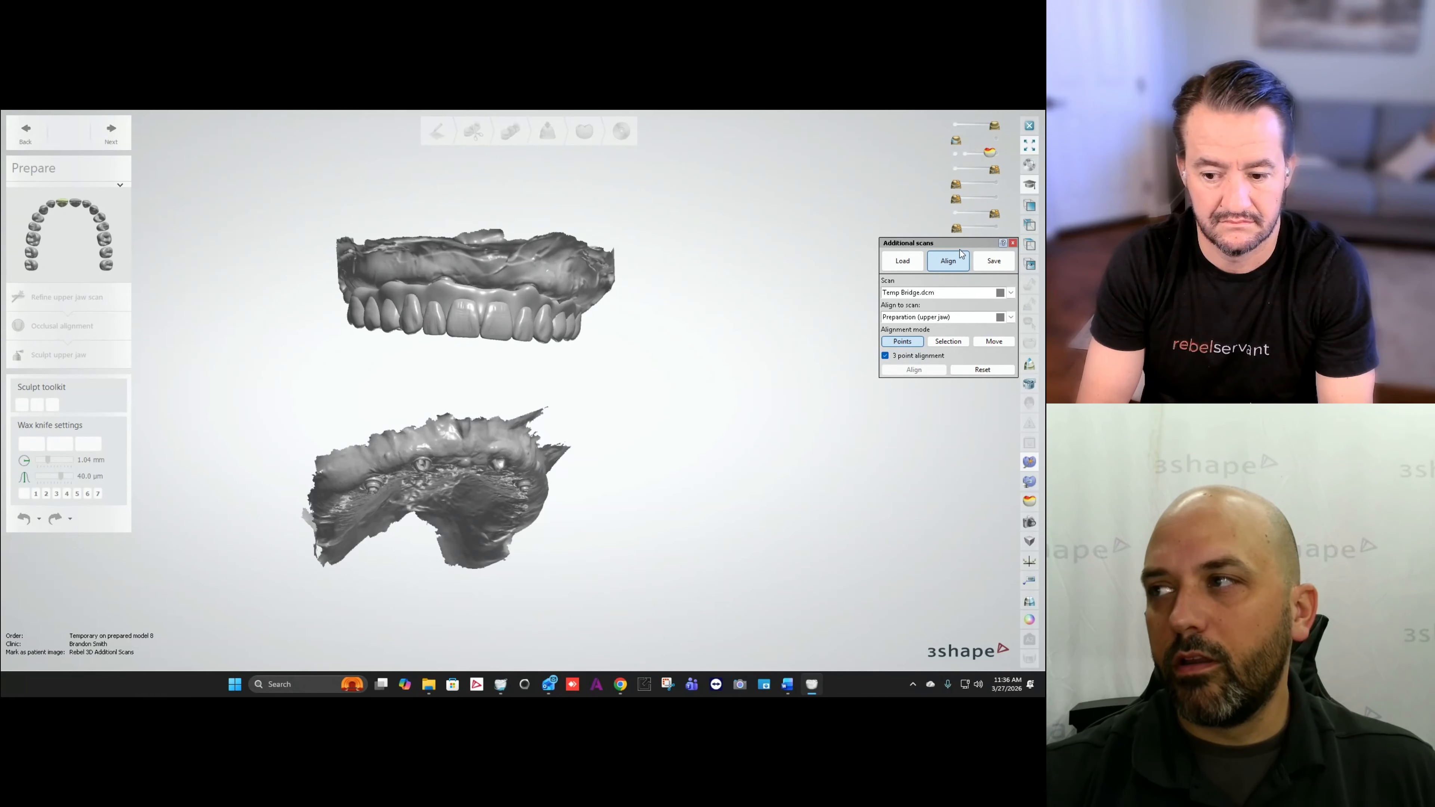
{"action": "left_click", "coordinate": [958, 211]}
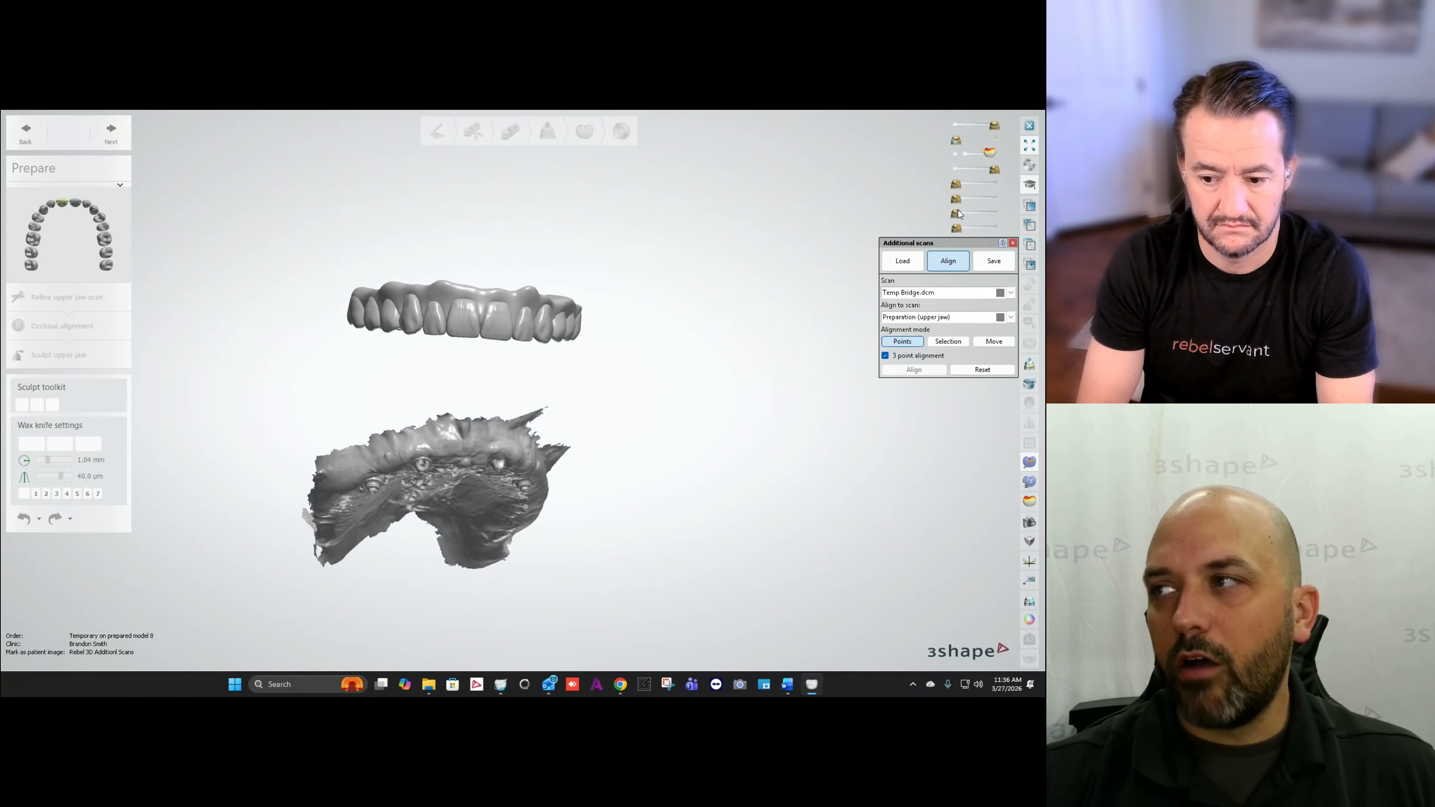
Step: Show the Stone Model scan together with the Design scan and hide the upper jaw preparation scan
{"action": "right_click_drag", "start_coordinate": [549, 282], "coordinate": [543, 390]}
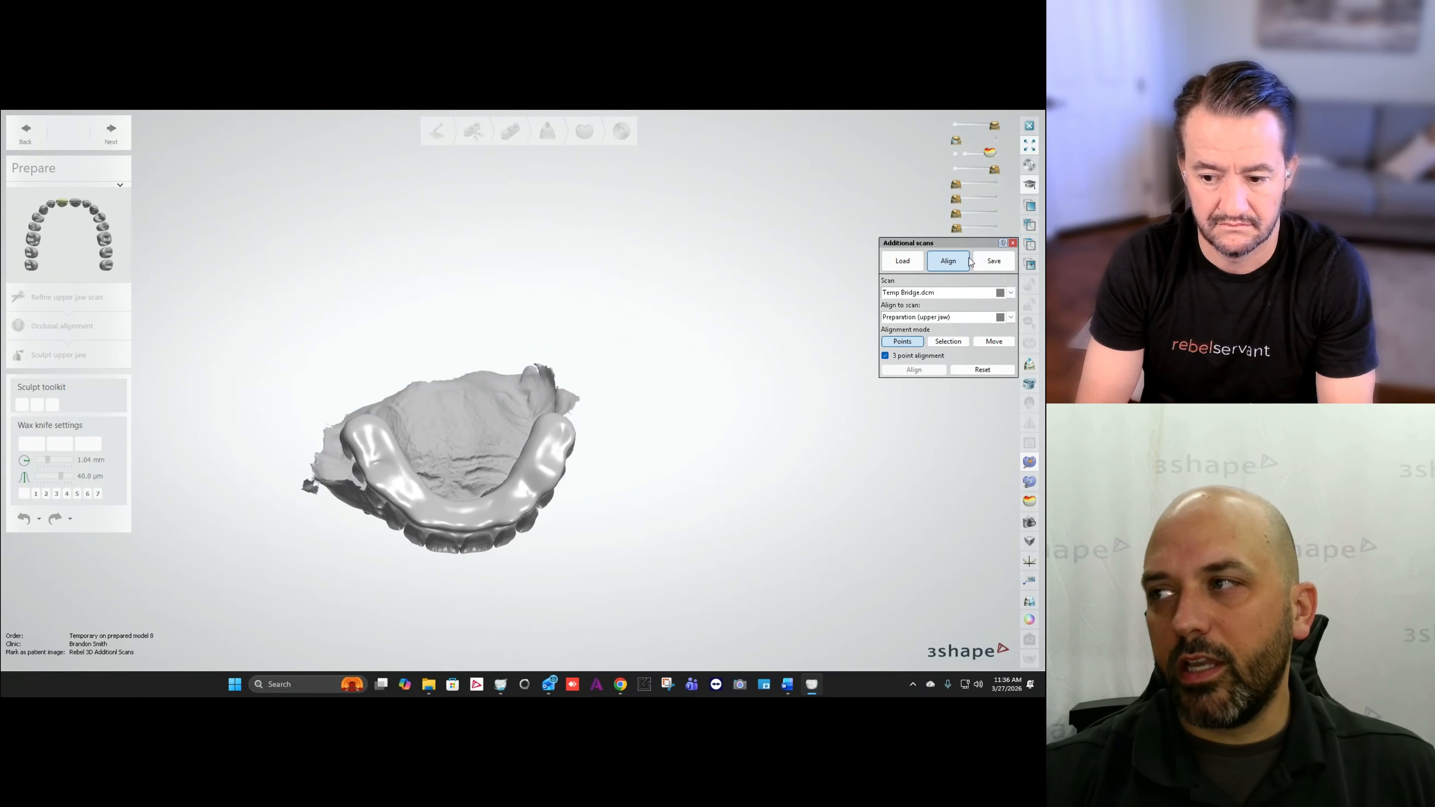
{"action": "left_click", "coordinate": [998, 182]}
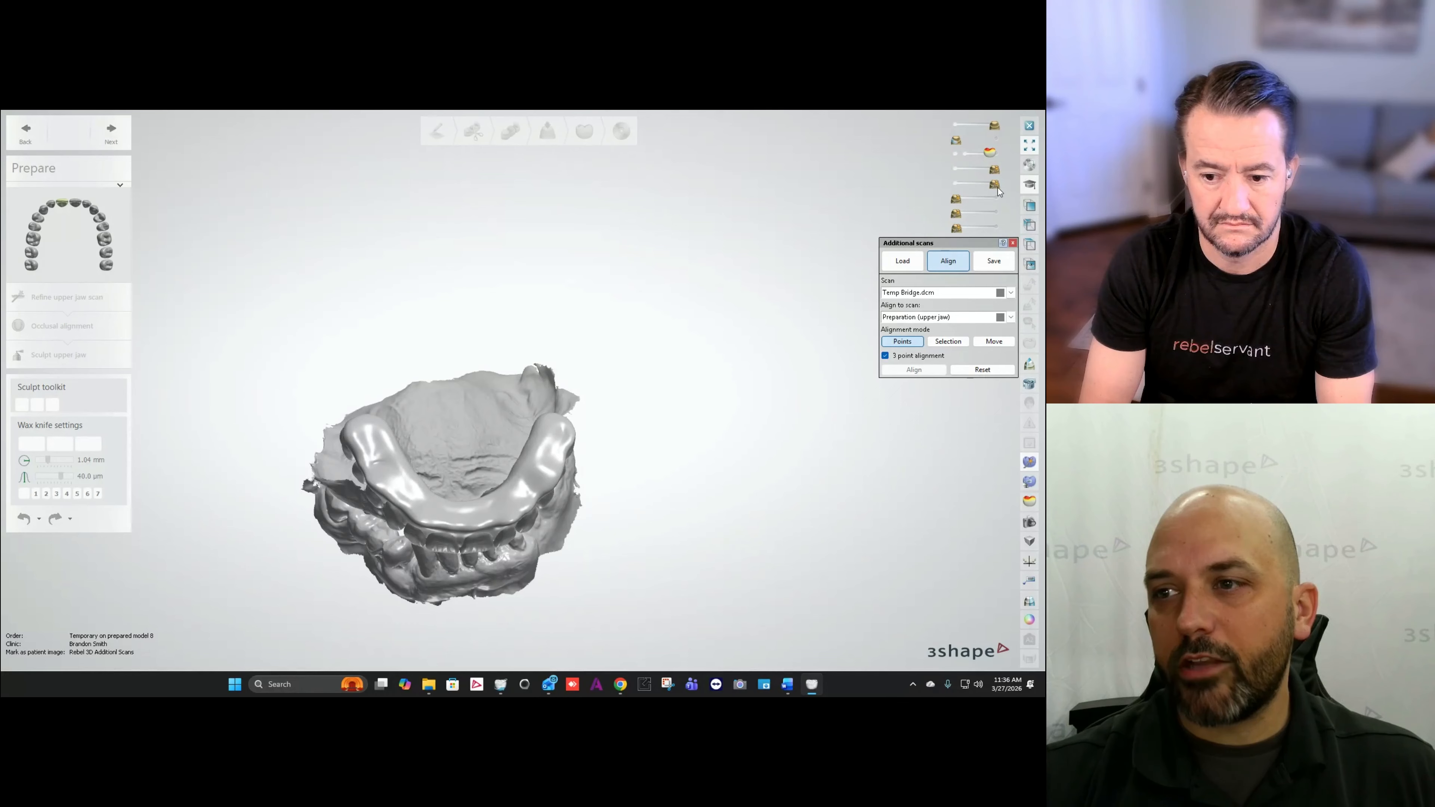
{"action": "left_click", "coordinate": [954, 180]}
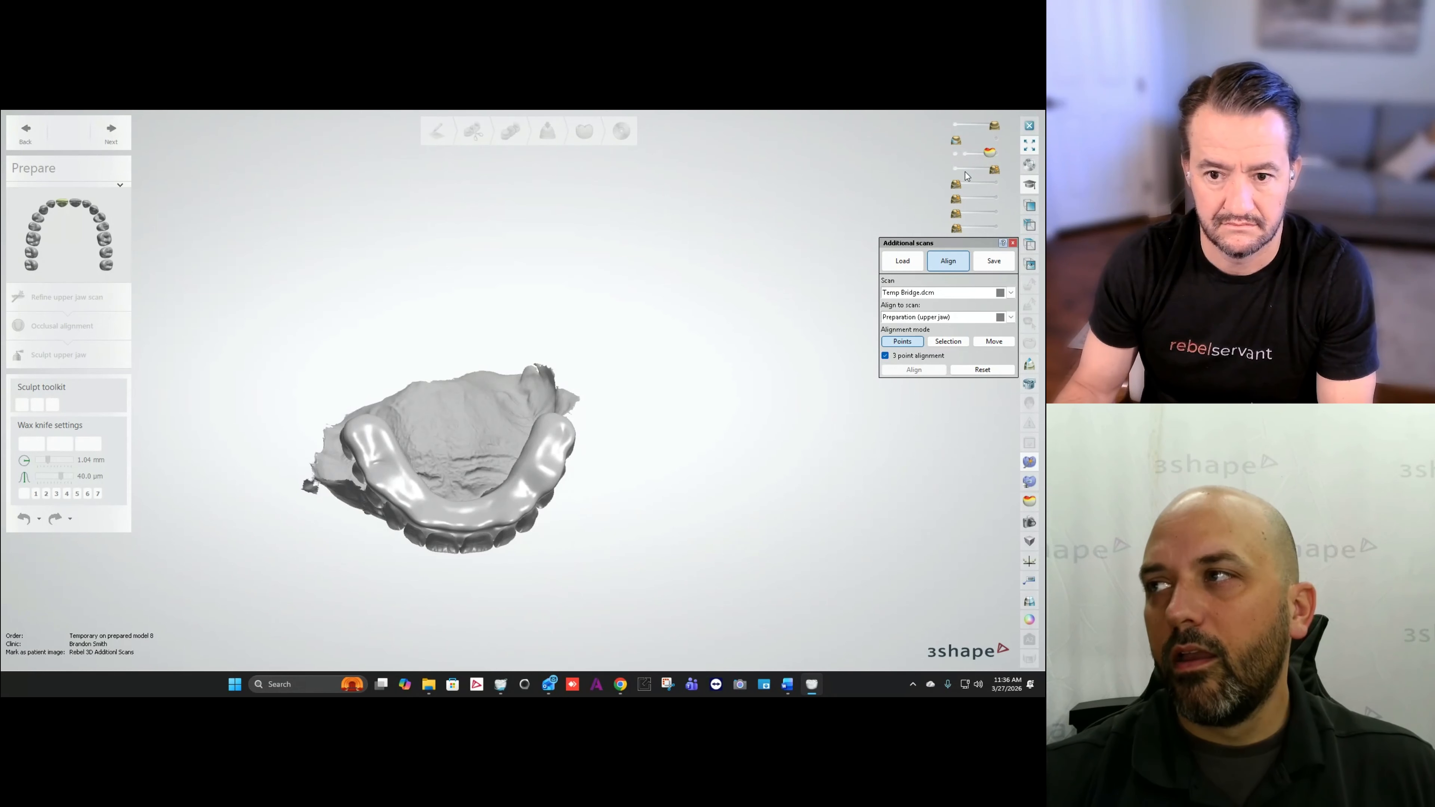
{"action": "left_click", "coordinate": [998, 211]}
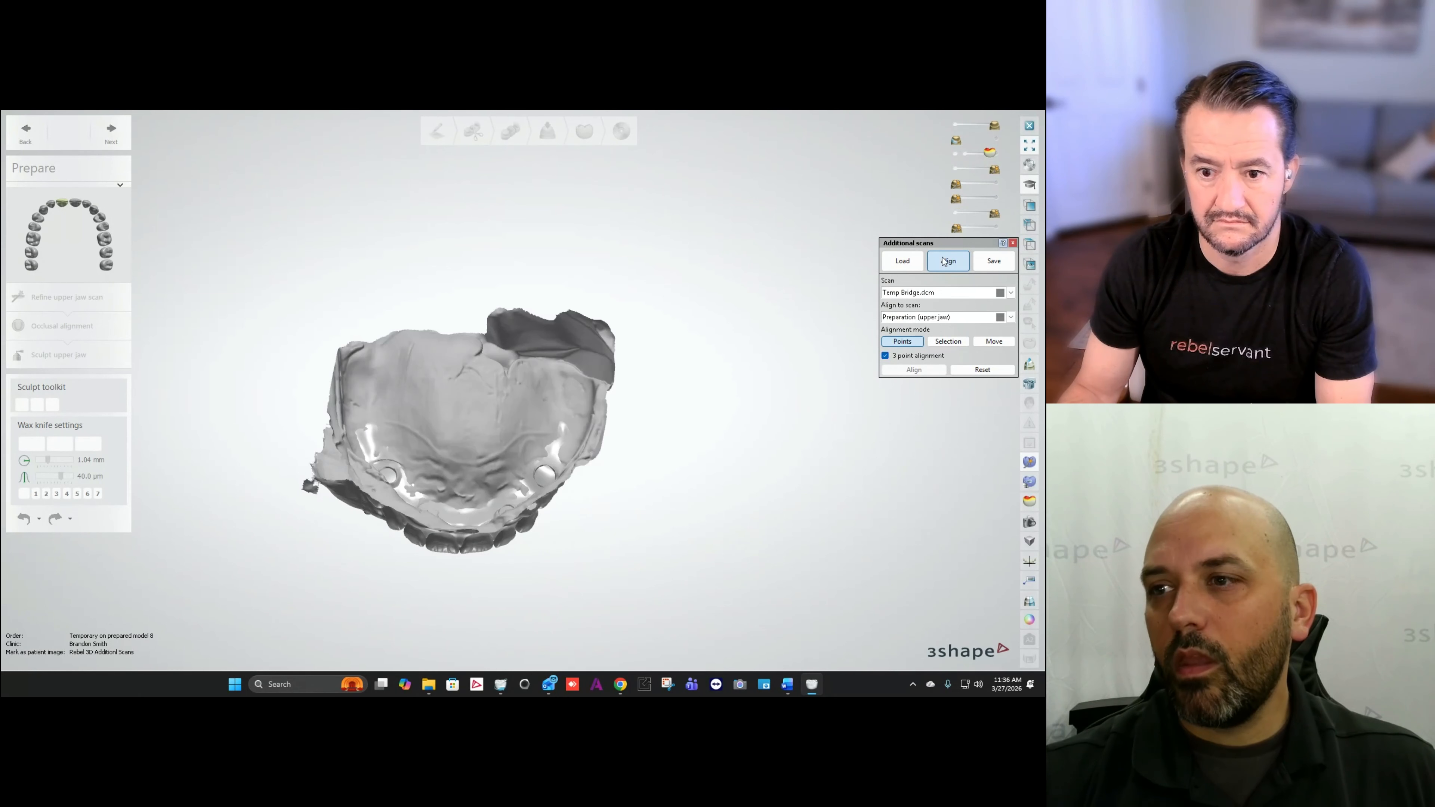
{"action": "mouse_move", "coordinate": [593, 296]}
{"action": "right_mouse_down"}
{"action": "mouse_move", "coordinate": [594, 265]}
{"action": "mouse_move", "coordinate": [594, 286]}
{"action": "mouse_move", "coordinate": [549, 227]}
{"action": "mouse_move", "coordinate": [543, 286]}
{"action": "mouse_move", "coordinate": [566, 287]}
{"action": "right_mouse_up"}
{"action": "left_click", "coordinate": [955, 126]}
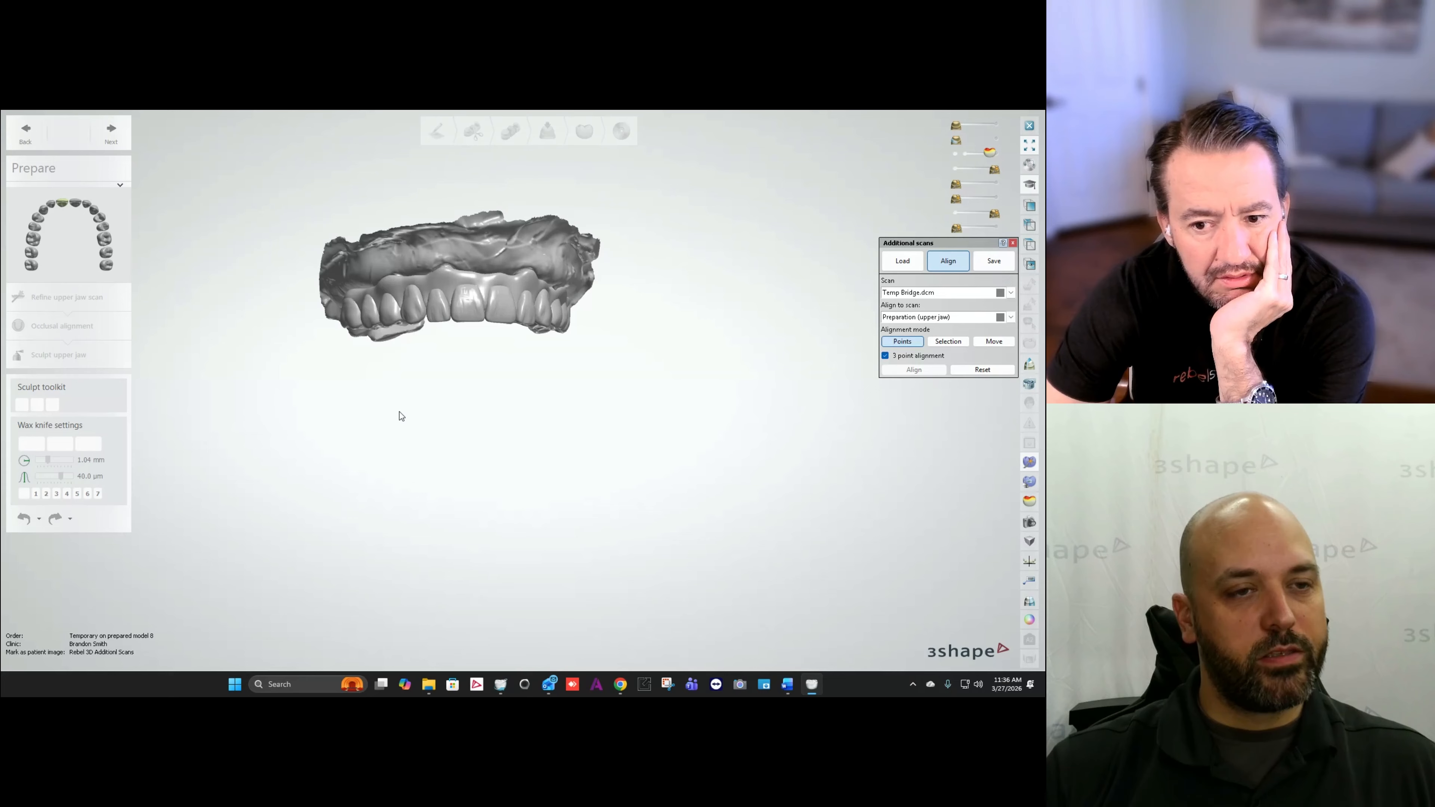
Step: Save the Stone Model and Design scans together as one DCM file named Stone Model & CAD File
{"action": "left_click", "coordinate": [982, 266]}
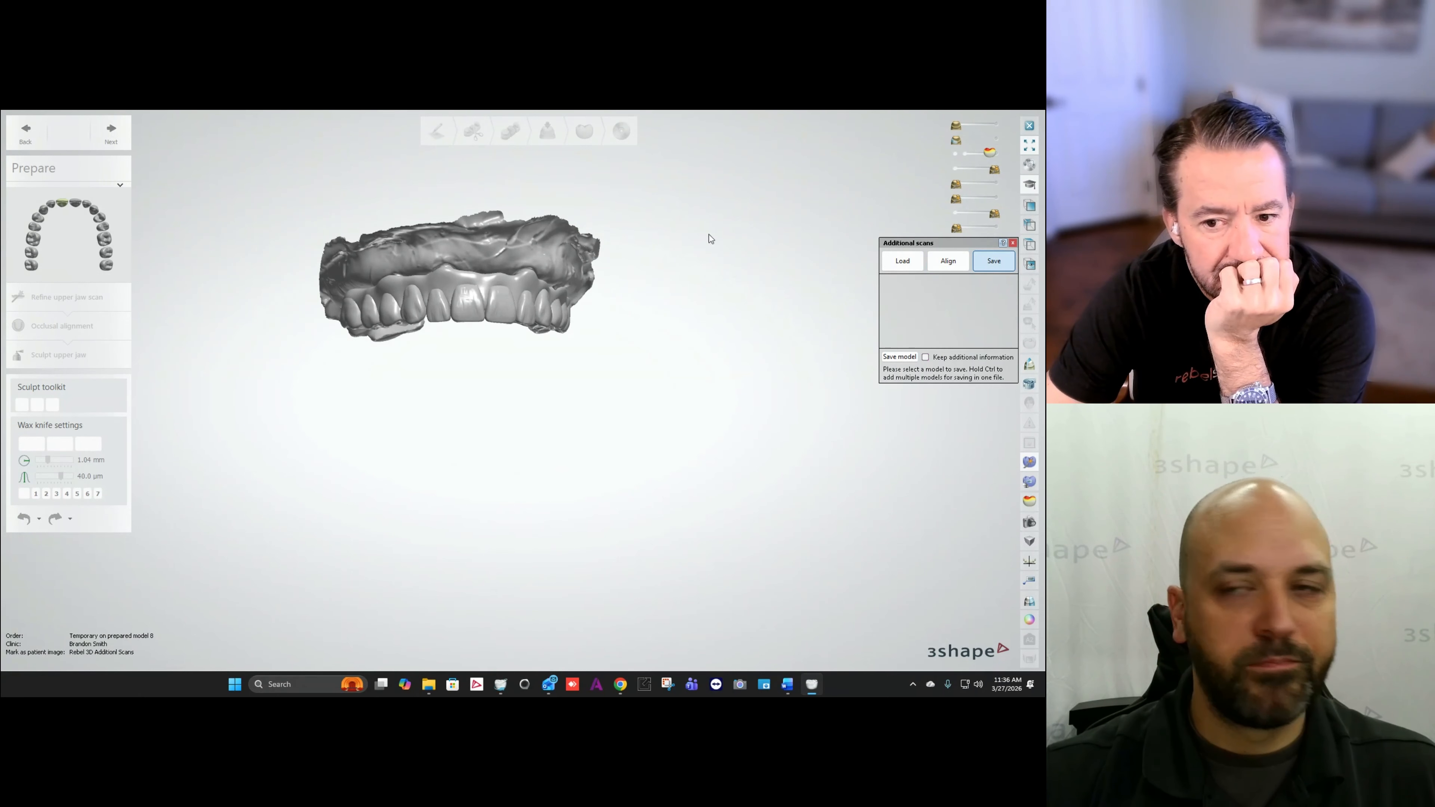
{"action": "left_click", "coordinate": [445, 251]}
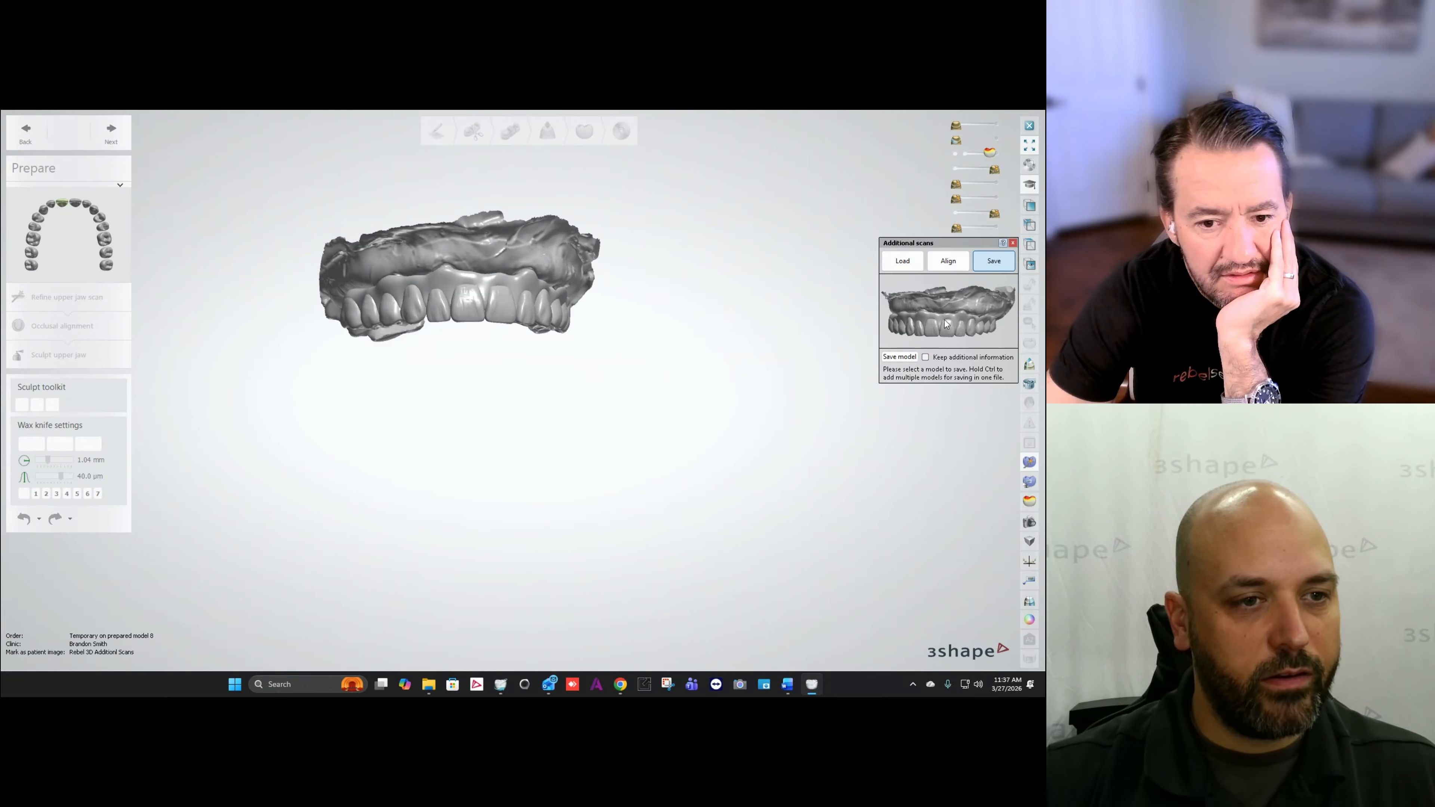
{"action": "left_click", "coordinate": [900, 357]}
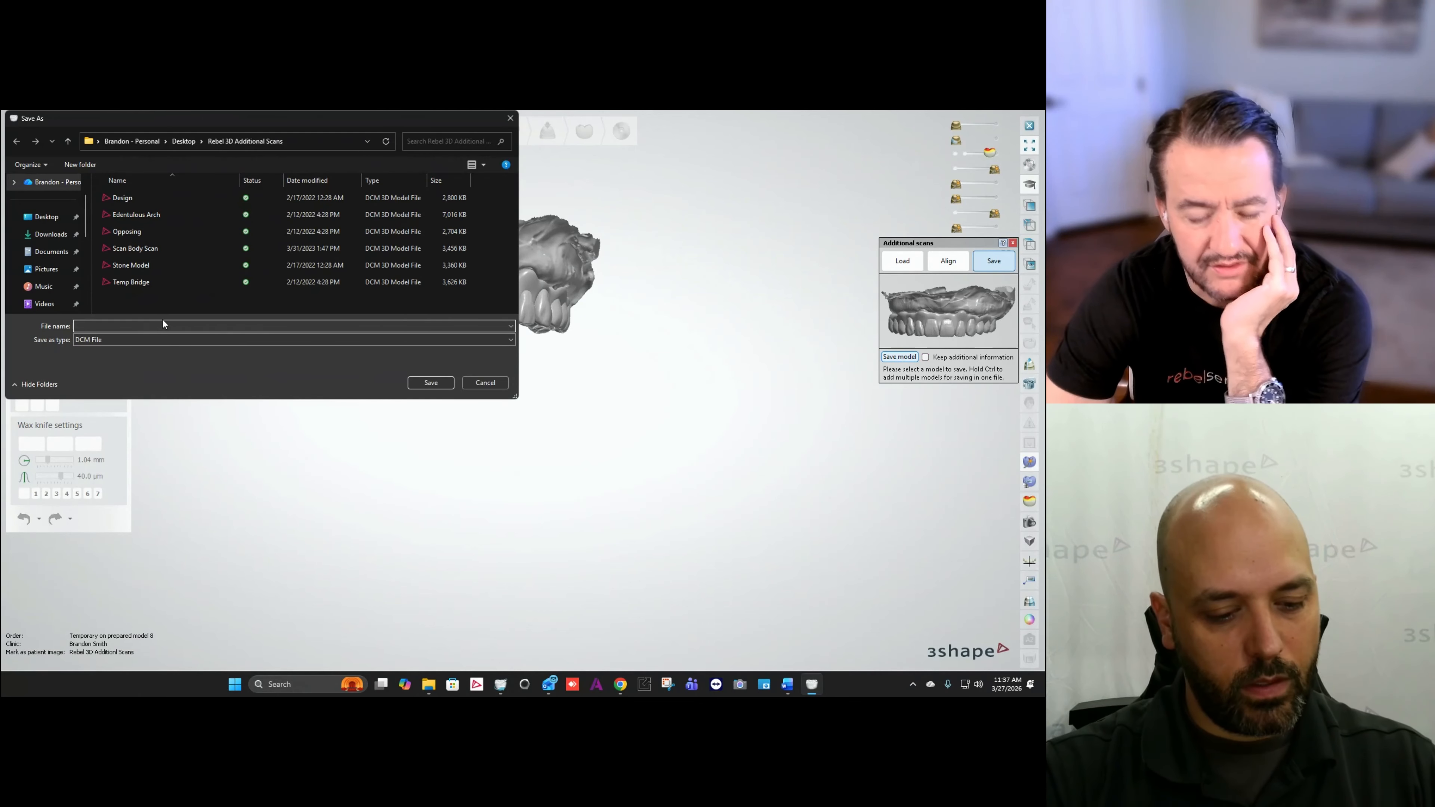
{"action": "type", "text": "Stone Model"}
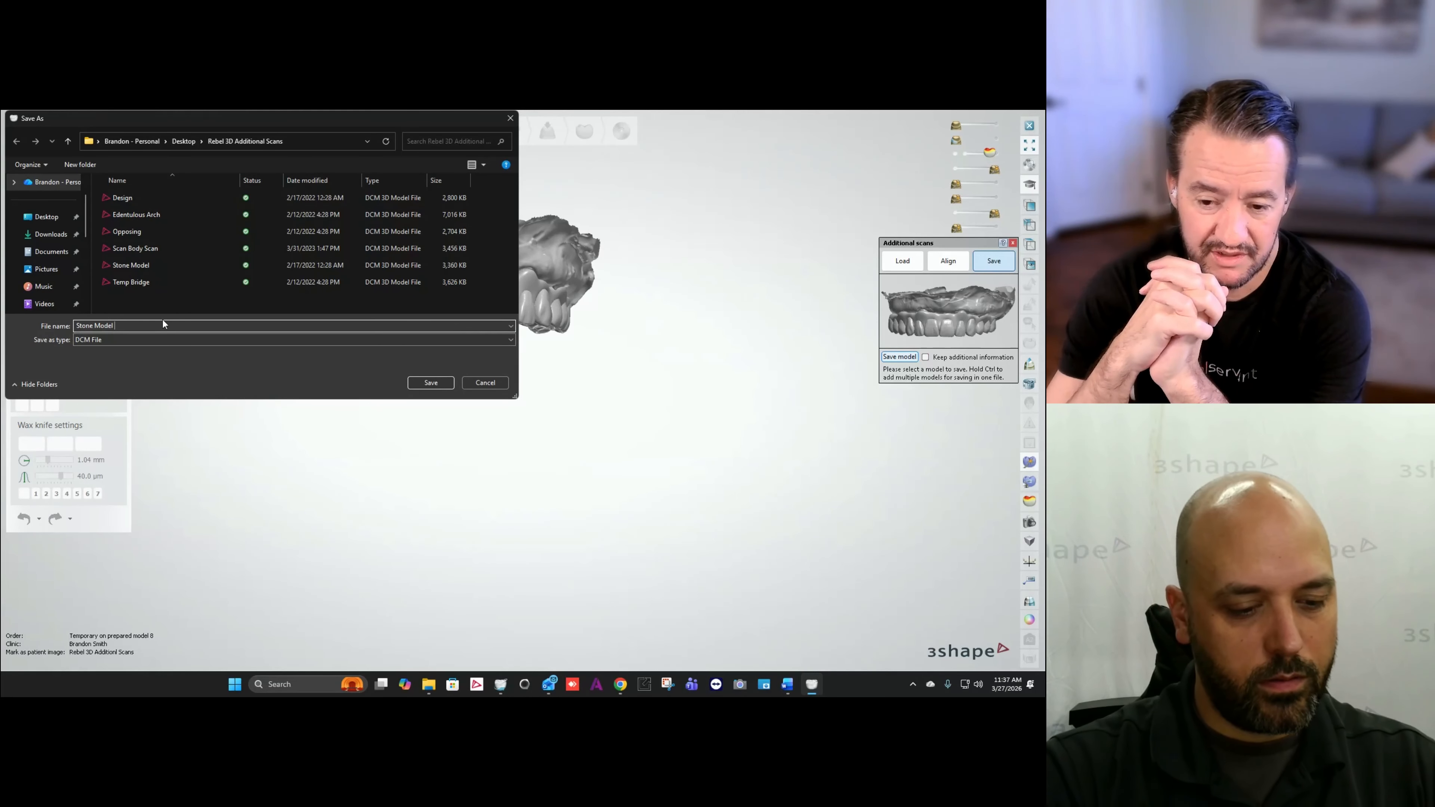
{"action": "type", "text": " &"}
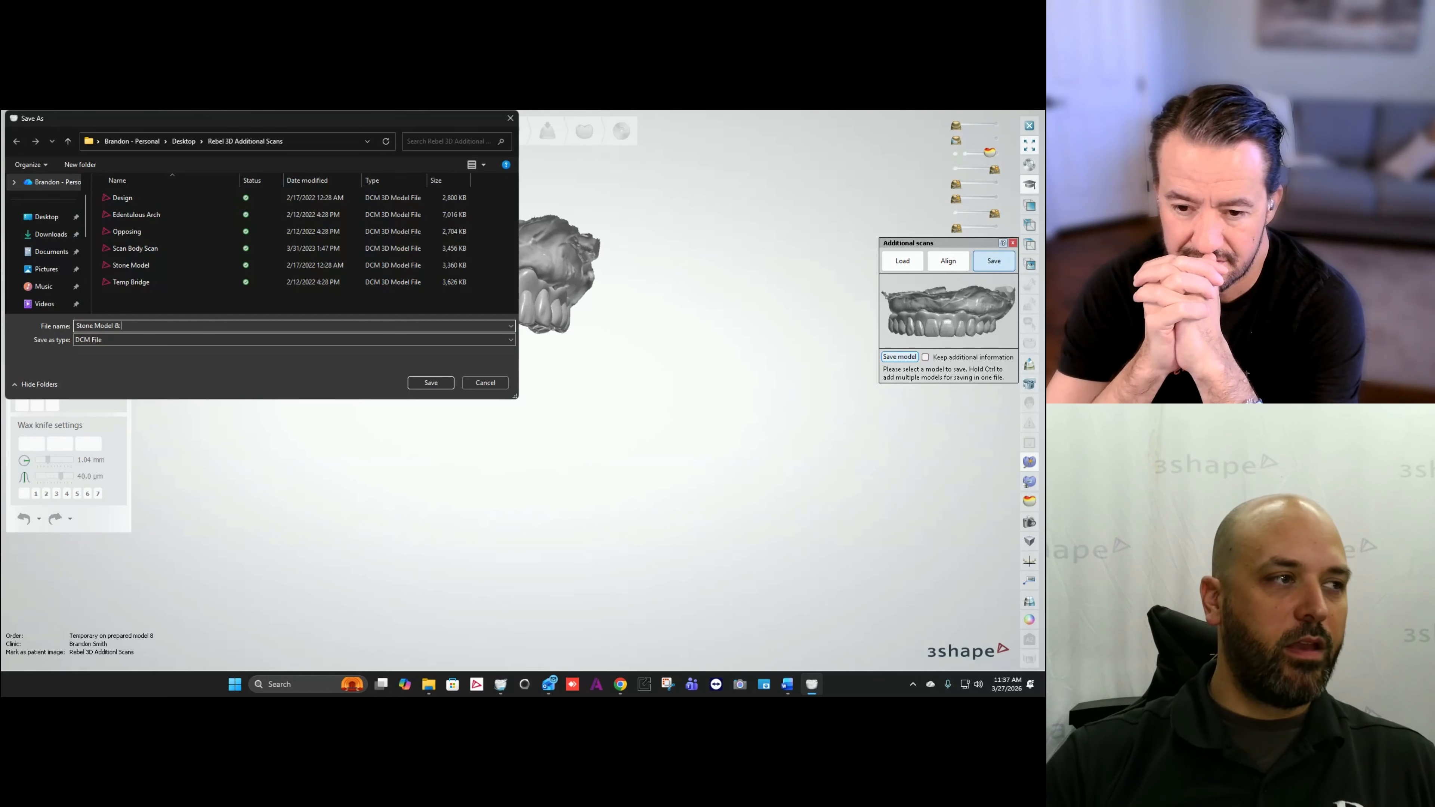
{"action": "type", "text": "CAD File"}
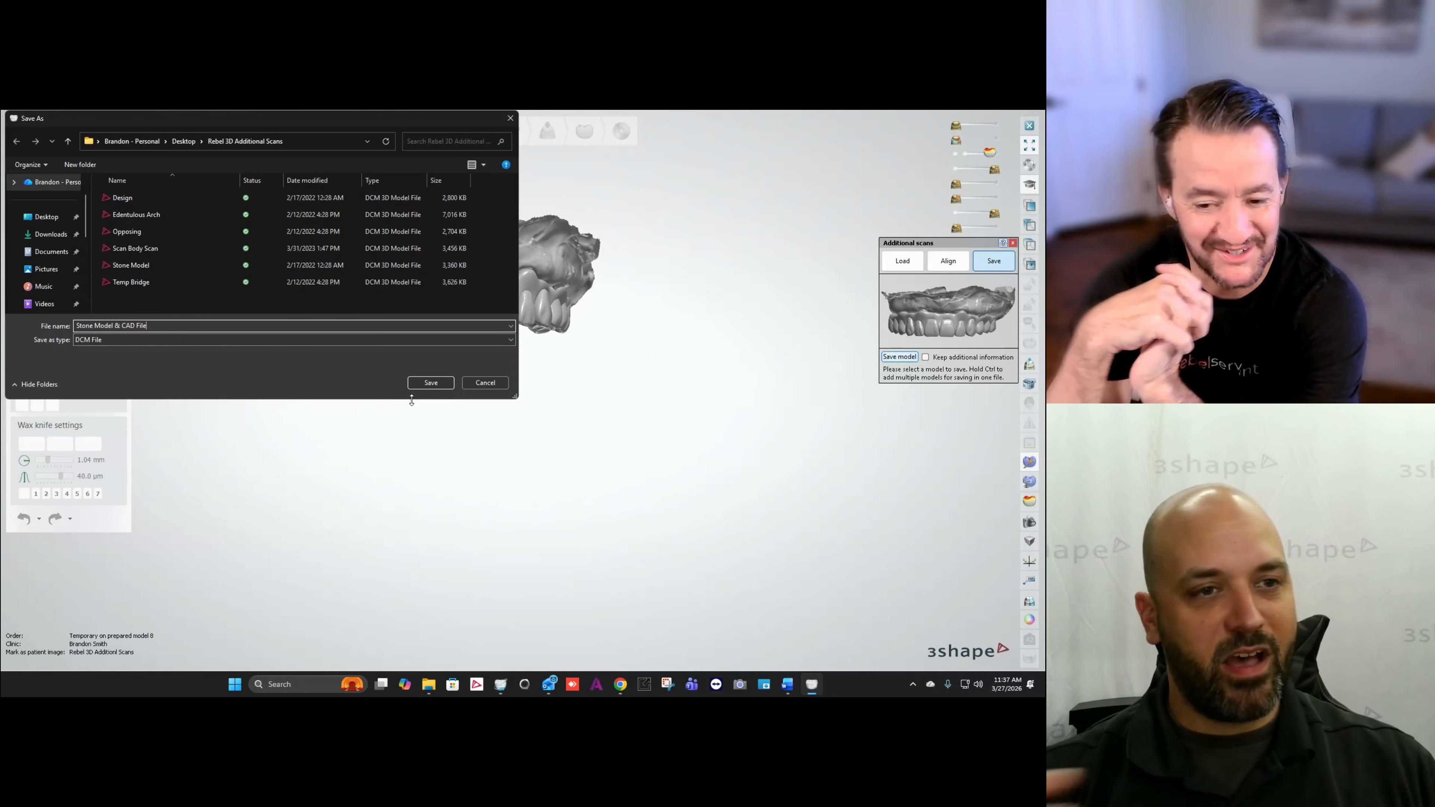
{"action": "left_click", "coordinate": [434, 384]}
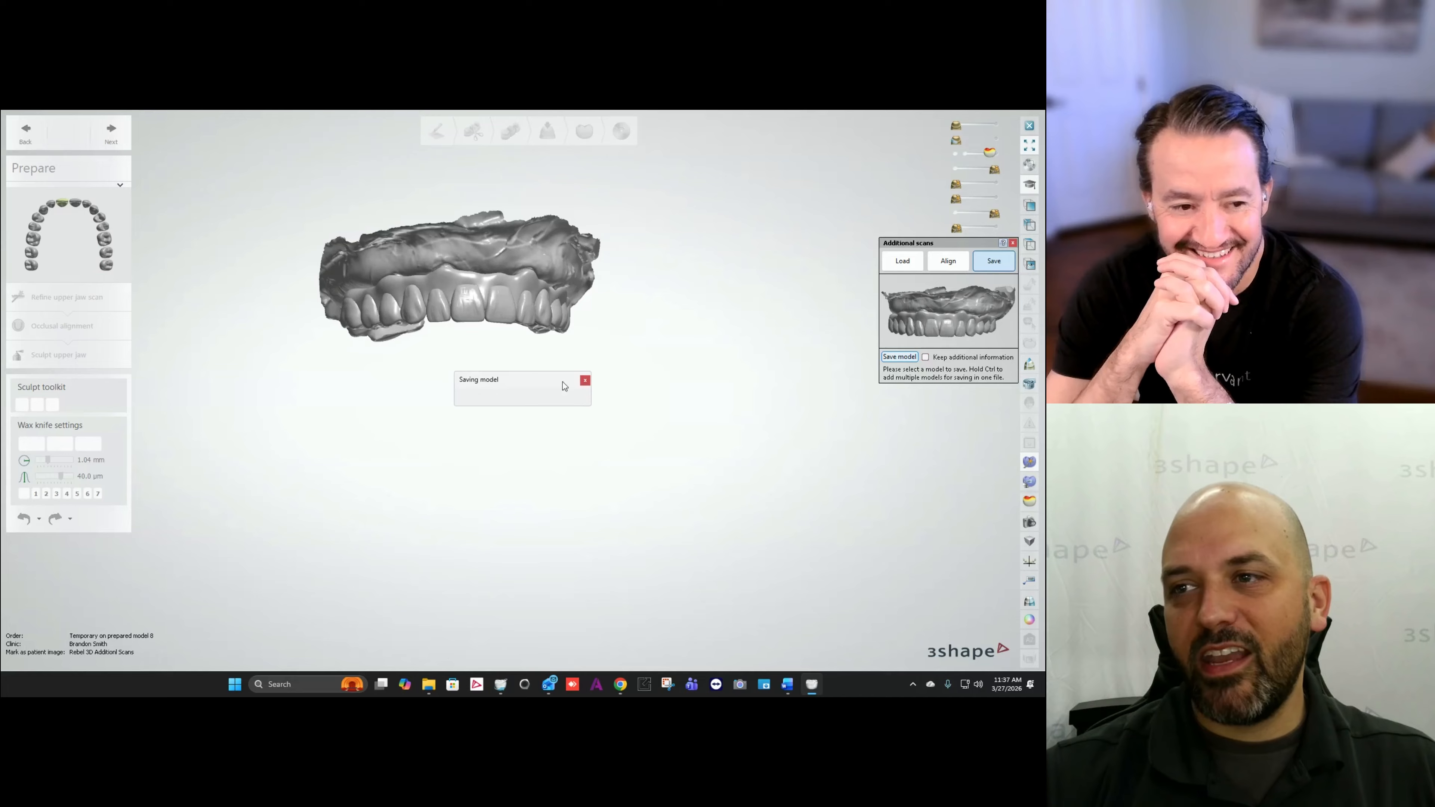
Step: Load the Stone Model & CAD File as an additional scan and inspect it from the front and the occlusal side
{"action": "left_click", "coordinate": [904, 261]}
{"action": "left_click", "coordinate": [913, 331]}
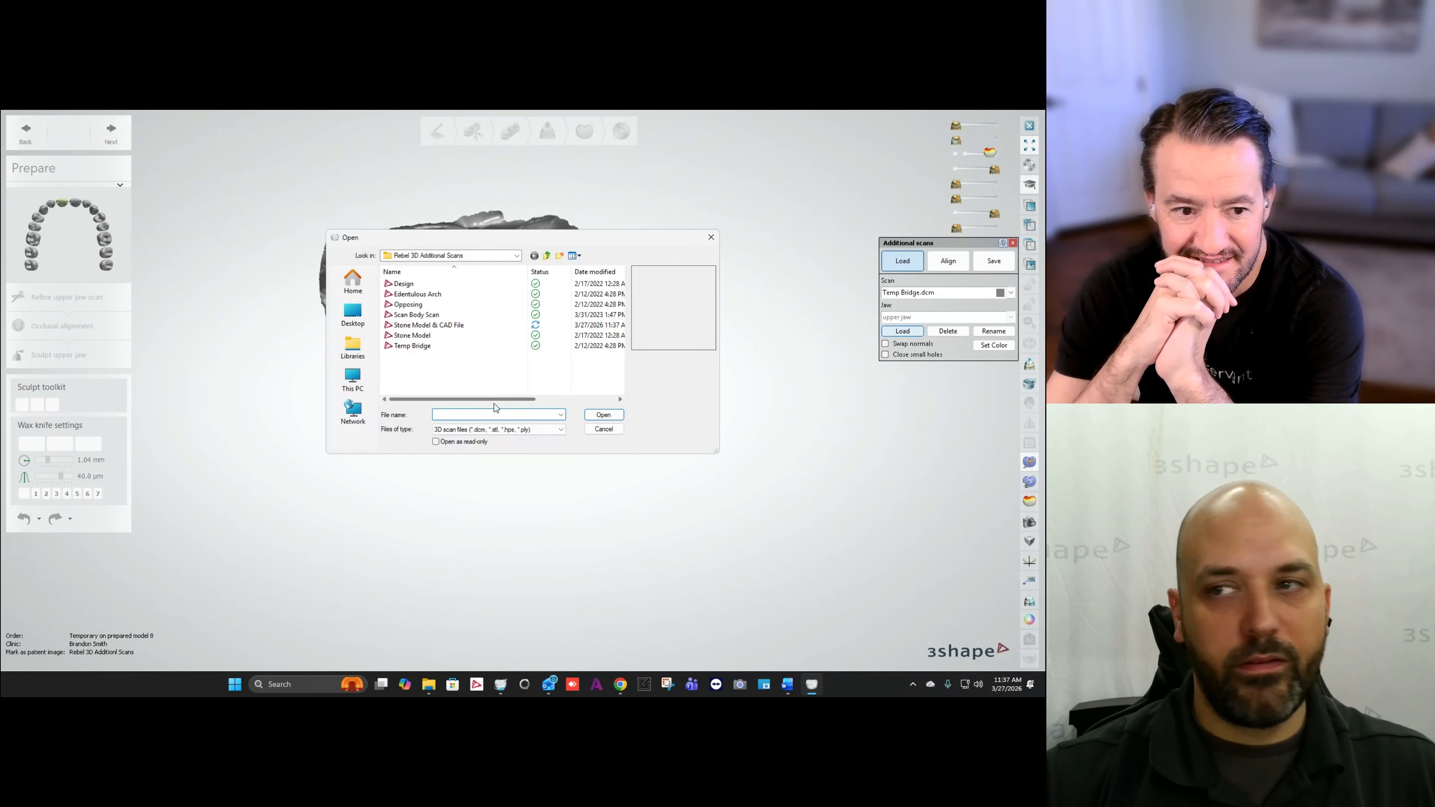
{"action": "double_click", "coordinate": [433, 326]}
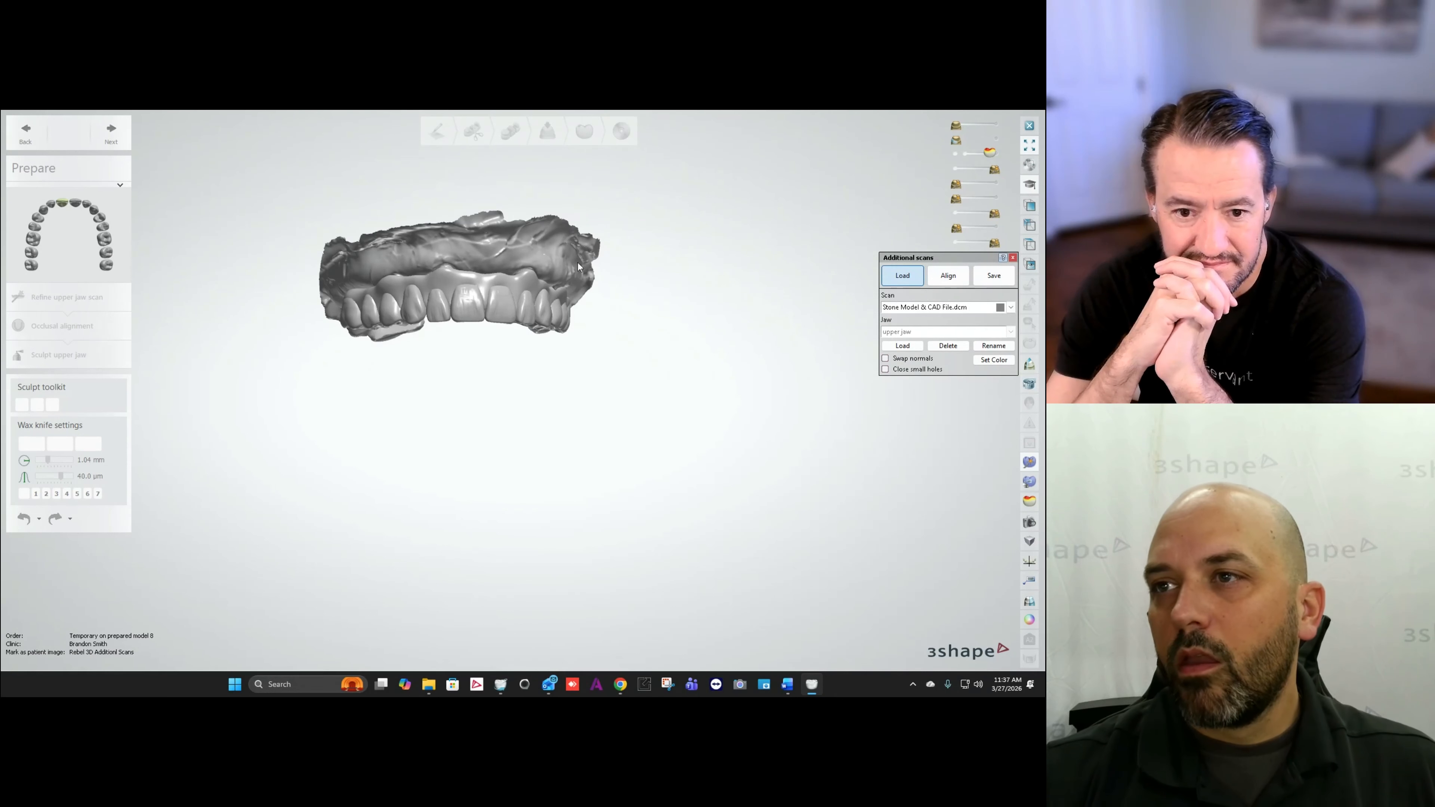
{"action": "right_click_drag", "start_coordinate": [568, 264], "coordinate": [551, 269]}
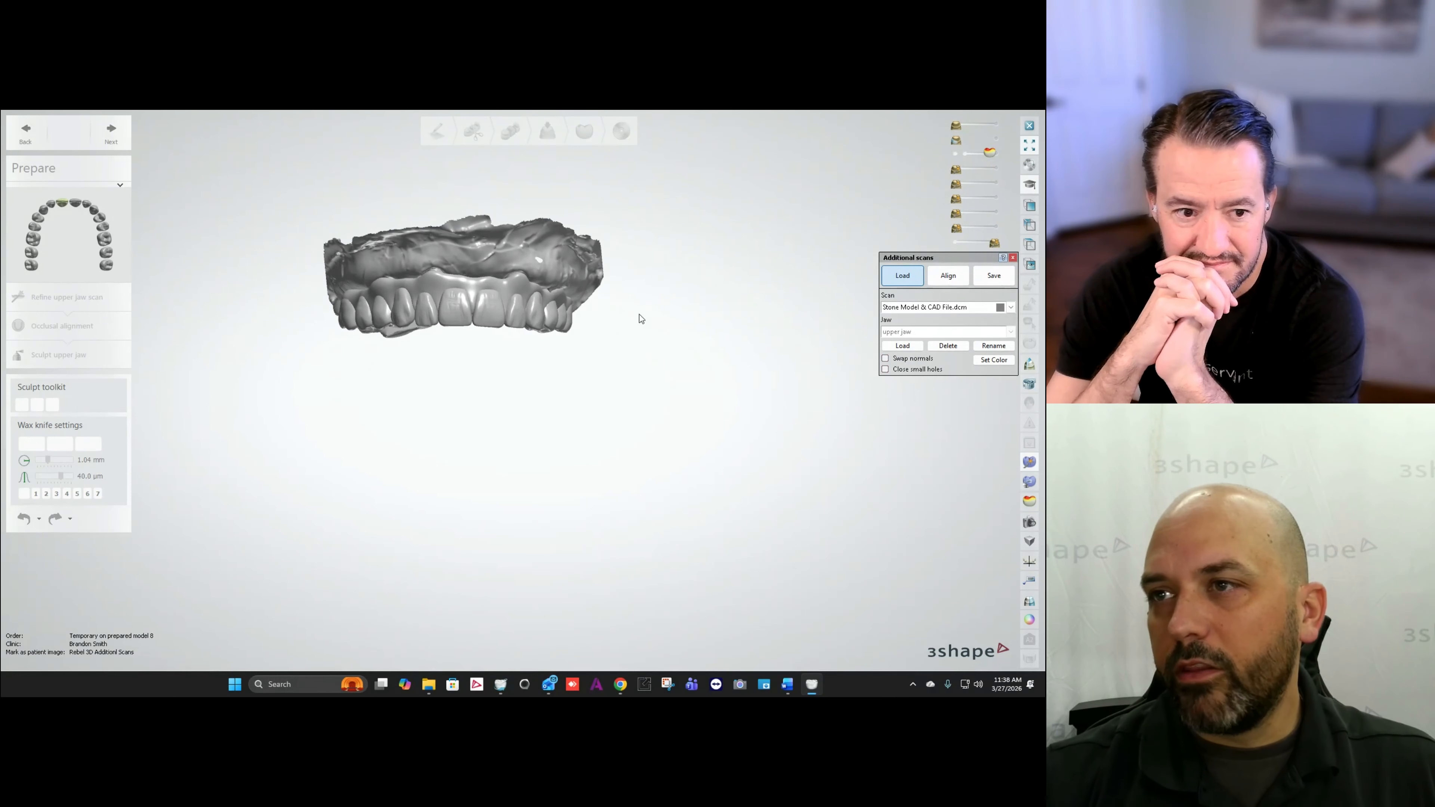
{"action": "right_click_drag", "start_coordinate": [639, 318], "coordinate": [650, 281]}
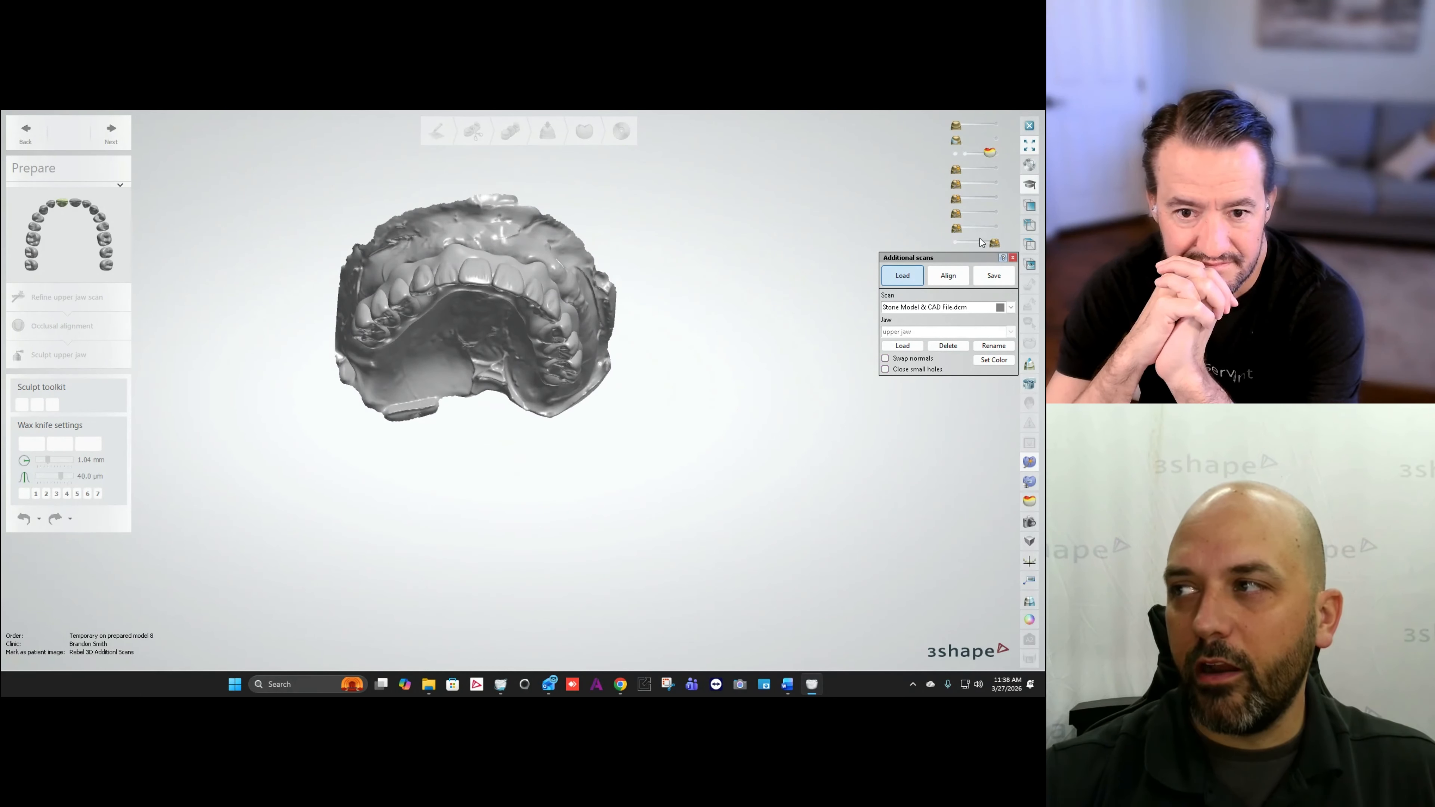
{"action": "right_click_drag", "start_coordinate": [642, 308], "coordinate": [634, 345]}
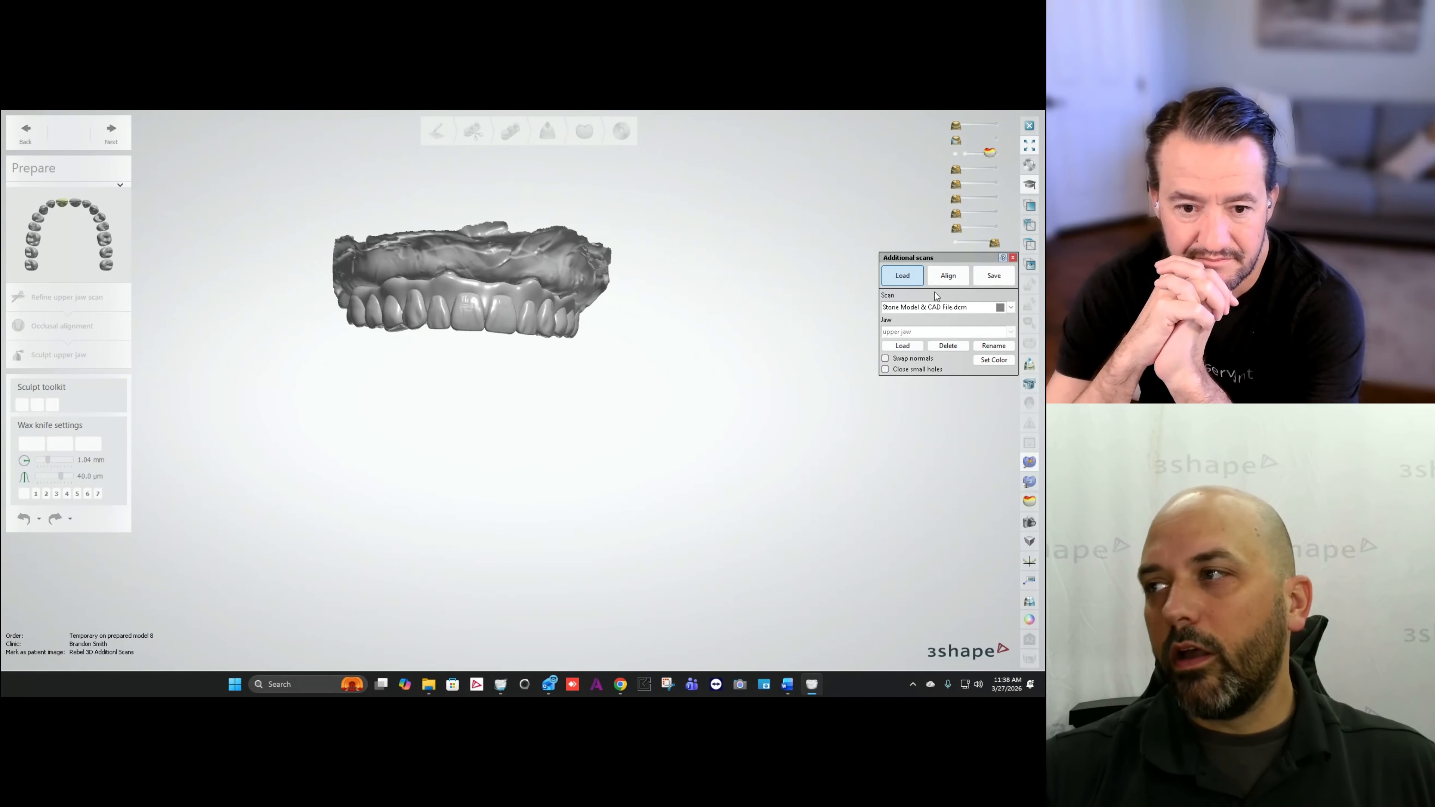
Step: Set Preparation (upper jaw) as the alignment target for Stone Model & CAD File.dcm and show the preparation scan
{"action": "left_click", "coordinate": [952, 281]}
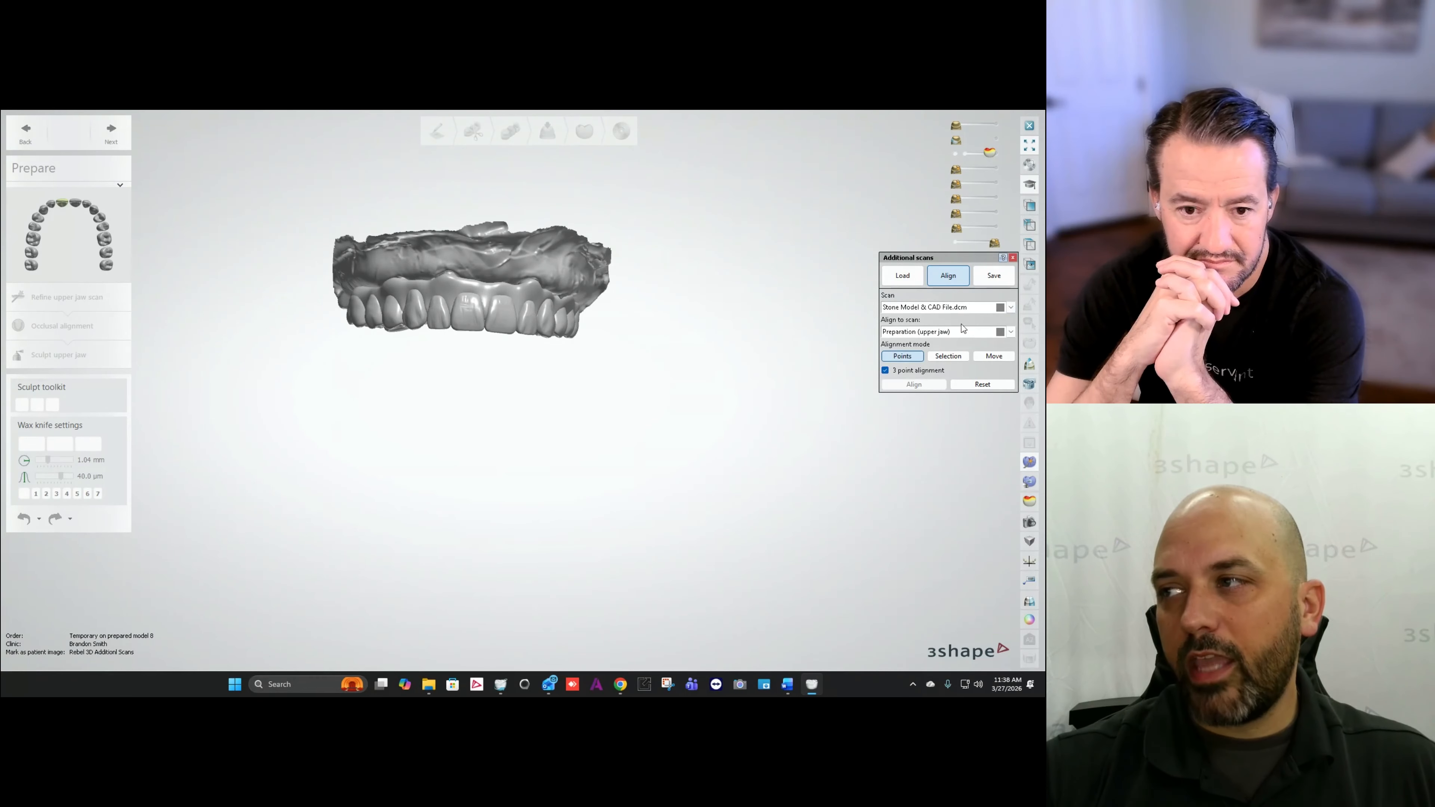
{"action": "left_click", "coordinate": [953, 333]}
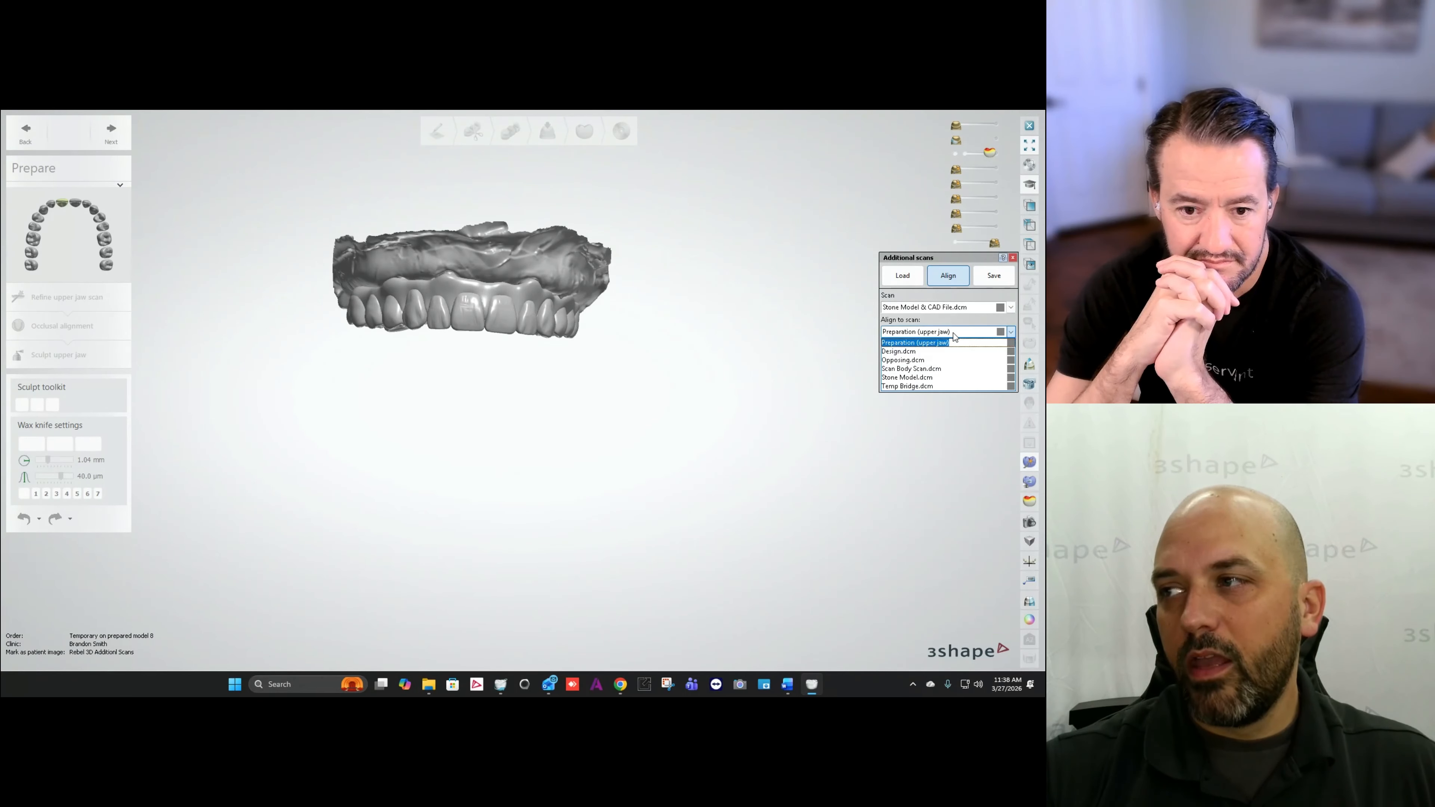
{"action": "left_click", "coordinate": [933, 343]}
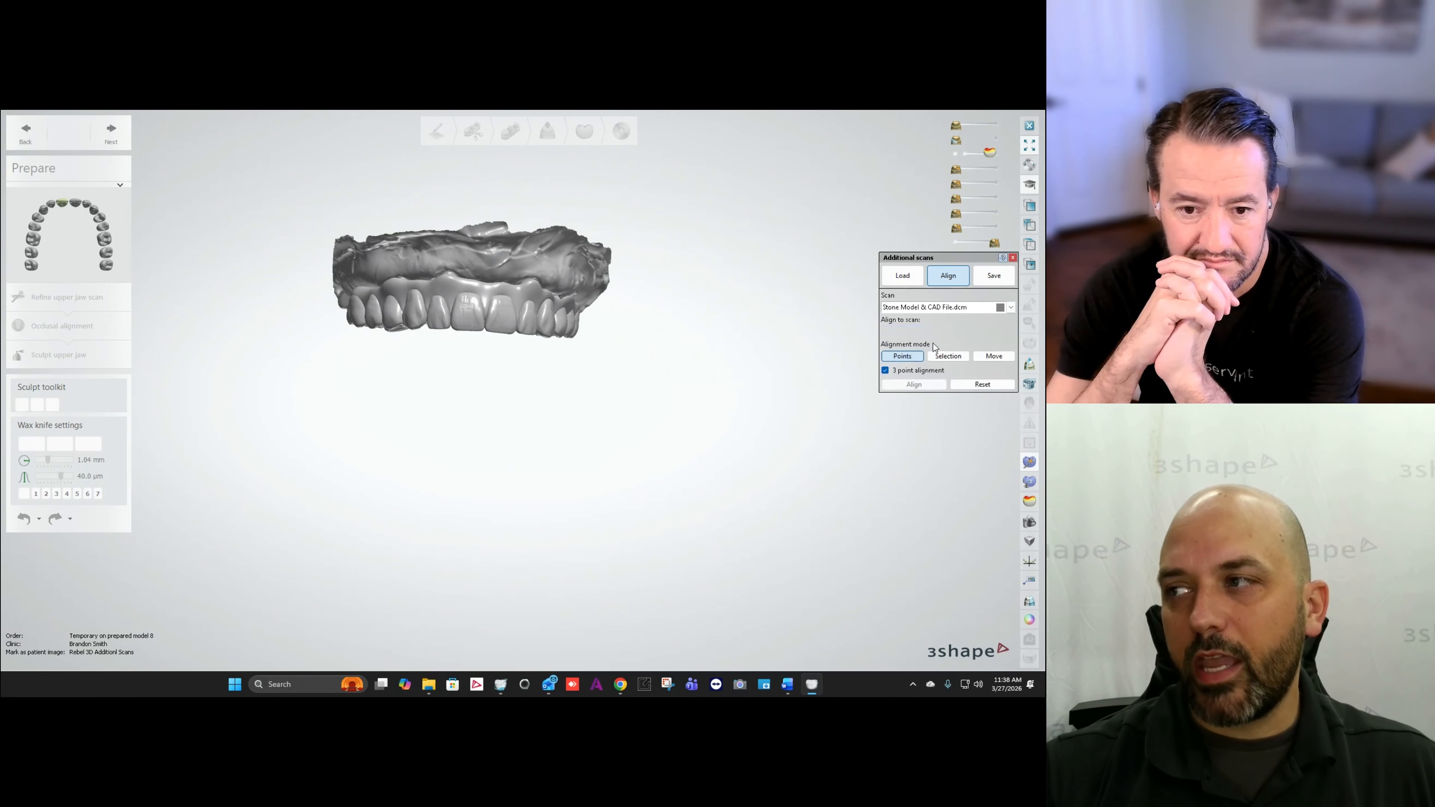
{"action": "left_click", "coordinate": [958, 132]}
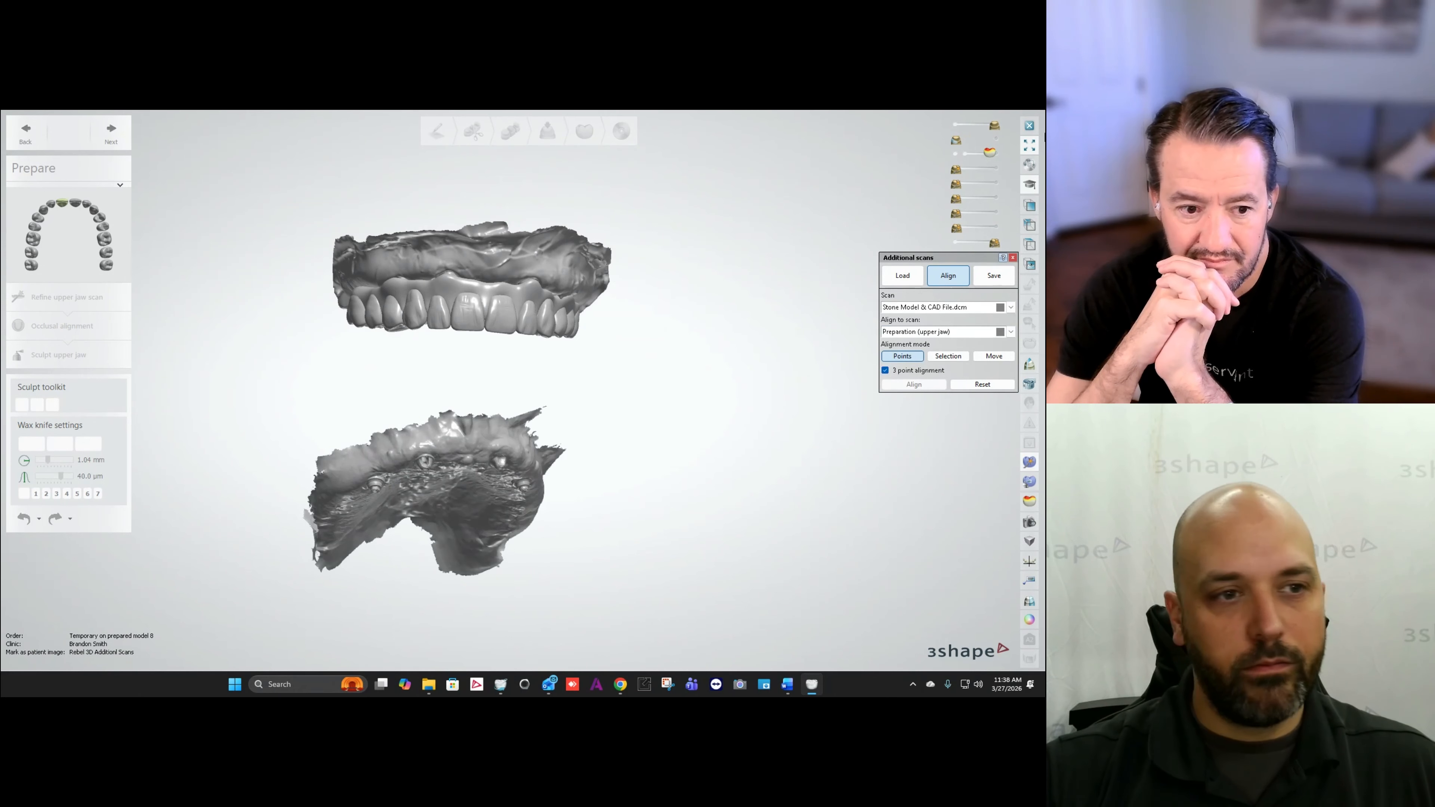
Step: Move the Stone Model & CAD File scan clear of the upper jaw preparation so both palates are accessible side by side
{"action": "right_click_drag", "start_coordinate": [710, 352], "coordinate": [362, 389]}
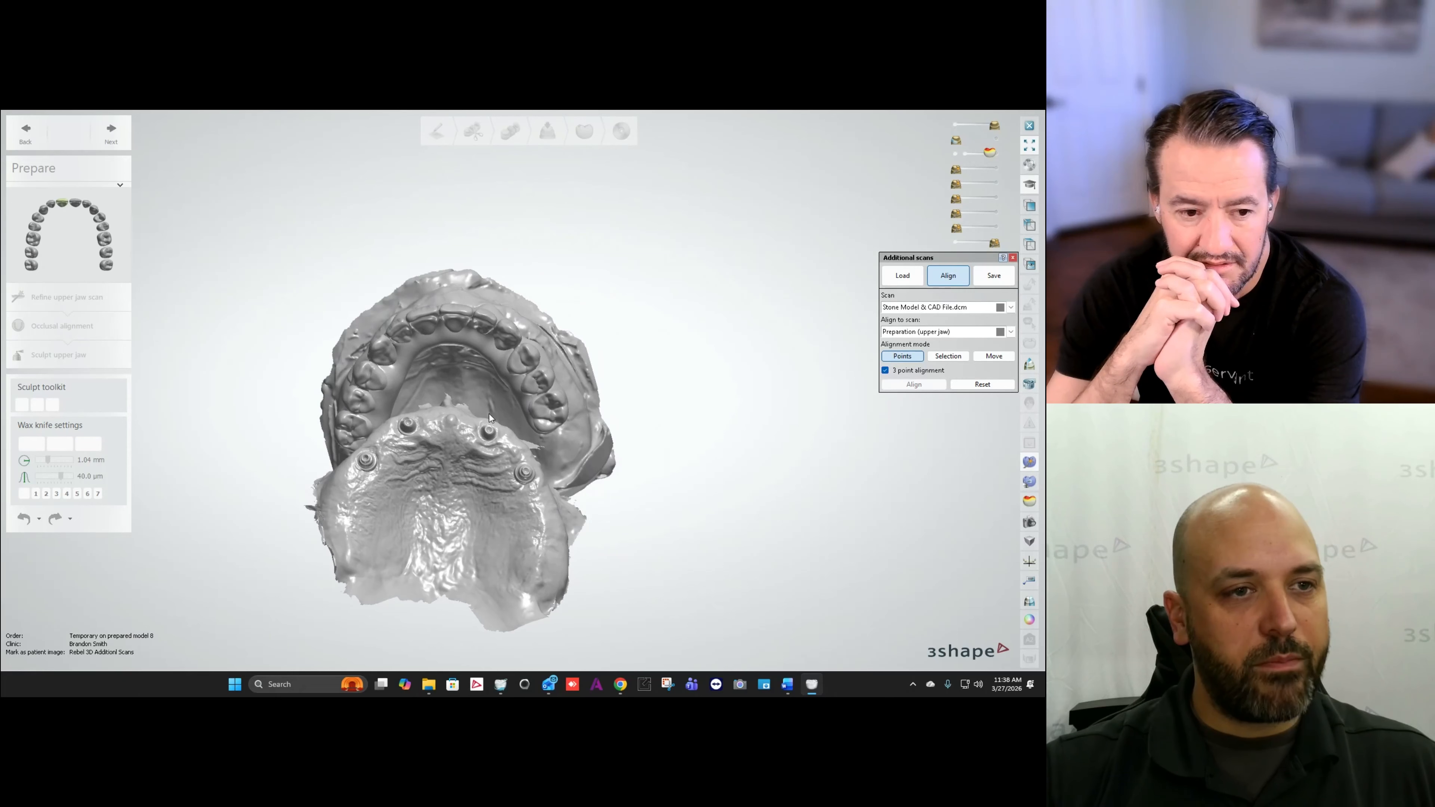
{"action": "right_click_drag", "start_coordinate": [489, 414], "coordinate": [364, 350]}
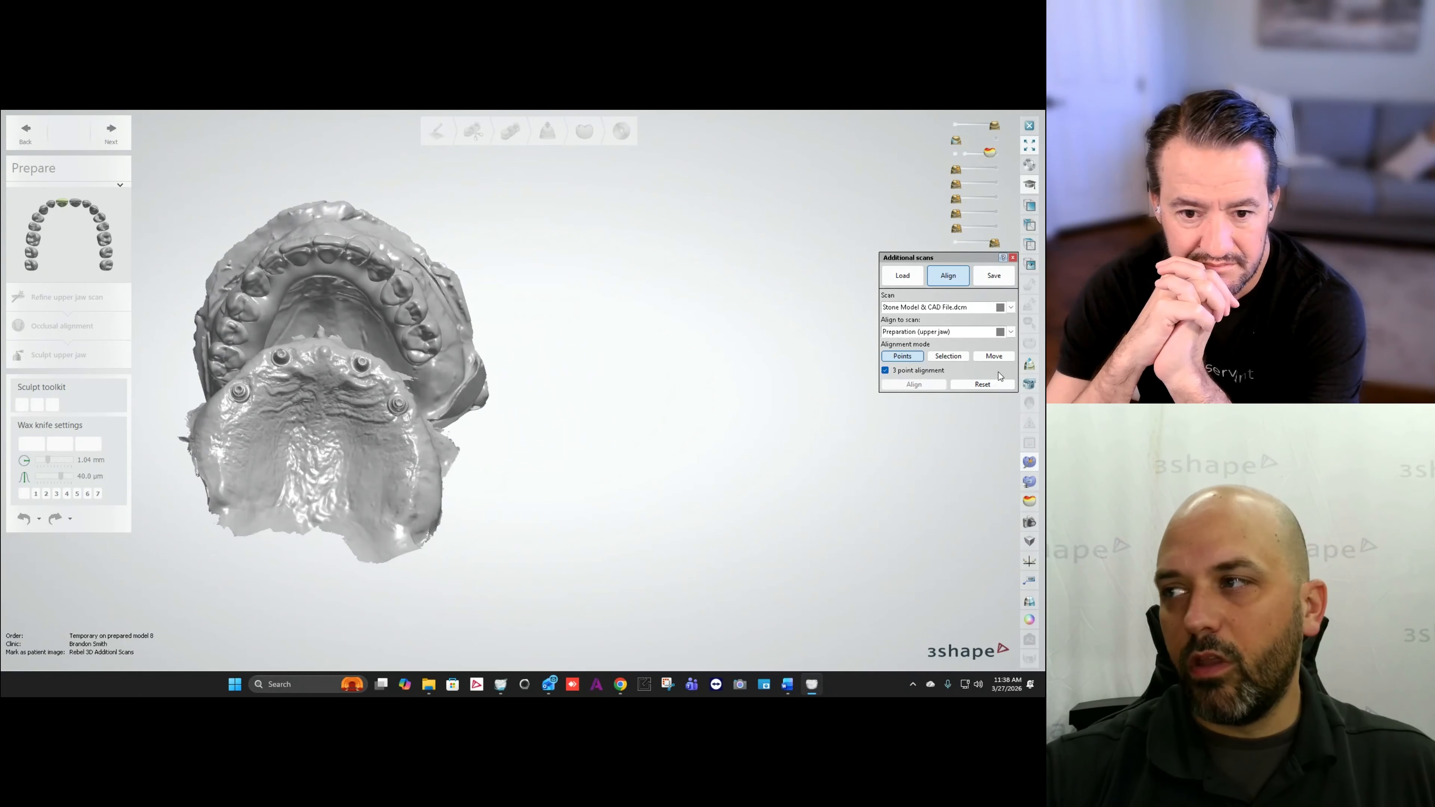
{"action": "left_click", "coordinate": [994, 356]}
{"action": "left_click_drag", "start_coordinate": [353, 315], "coordinate": [539, 448]}
{"action": "right_click_drag", "start_coordinate": [539, 448], "coordinate": [565, 481]}
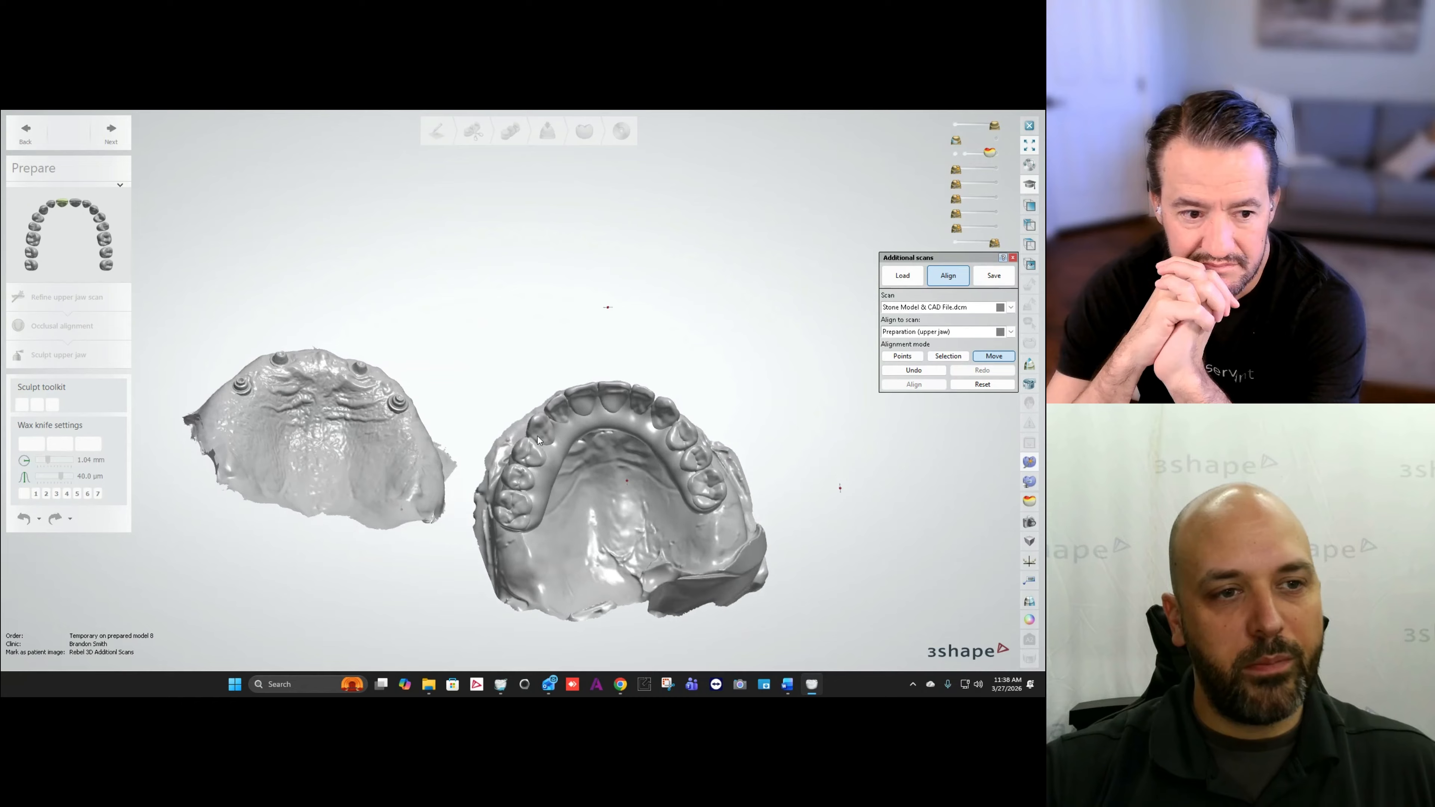
{"action": "scroll", "coordinate": [688, 538], "scroll_direction": "up", "scroll_amount": 3}
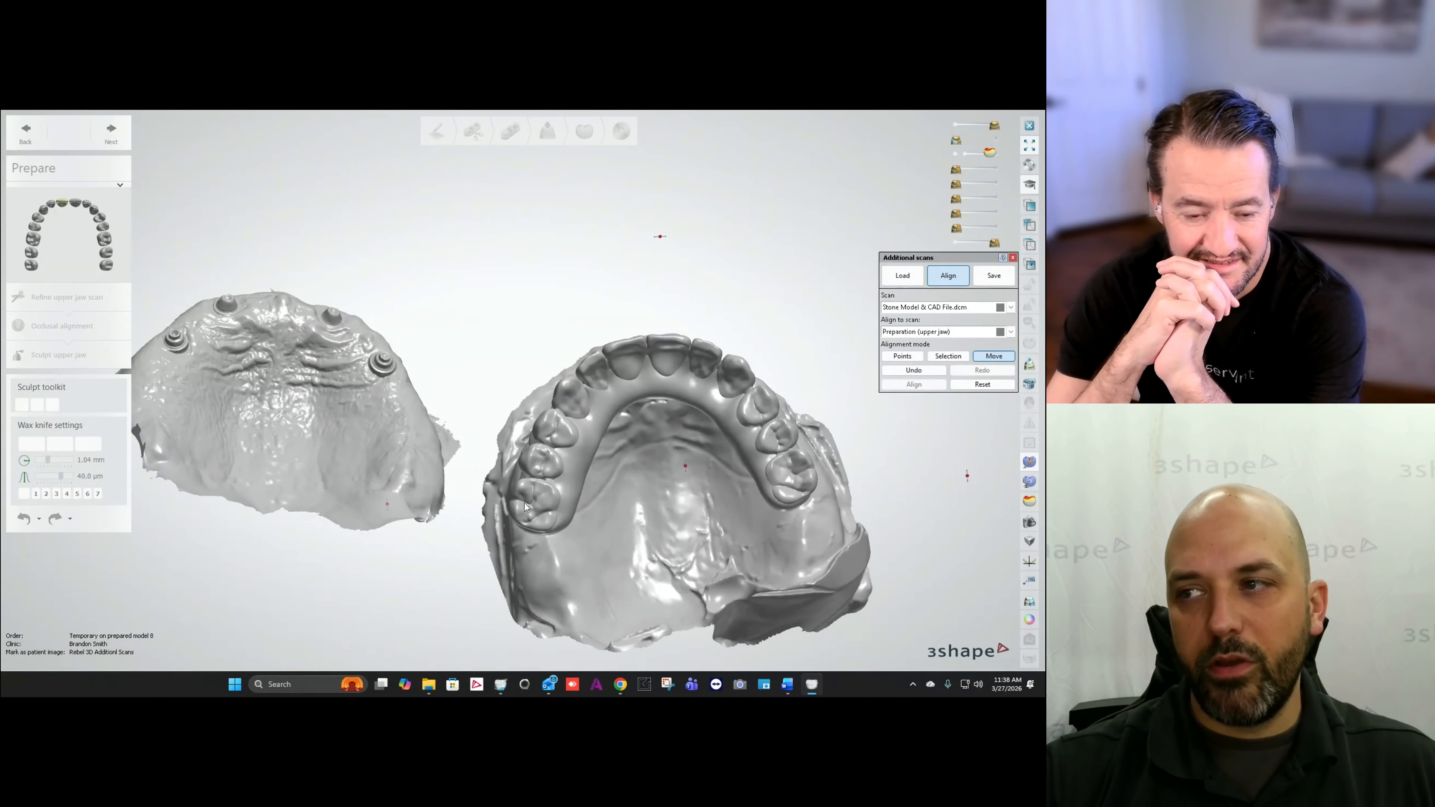
{"action": "right_click_drag", "start_coordinate": [280, 471], "coordinate": [292, 490]}
{"action": "mouse_move", "coordinate": [581, 440]}
{"action": "right_mouse_down"}
{"action": "mouse_move", "coordinate": [659, 407]}
{"action": "mouse_move", "coordinate": [684, 457]}
{"action": "right_mouse_up"}
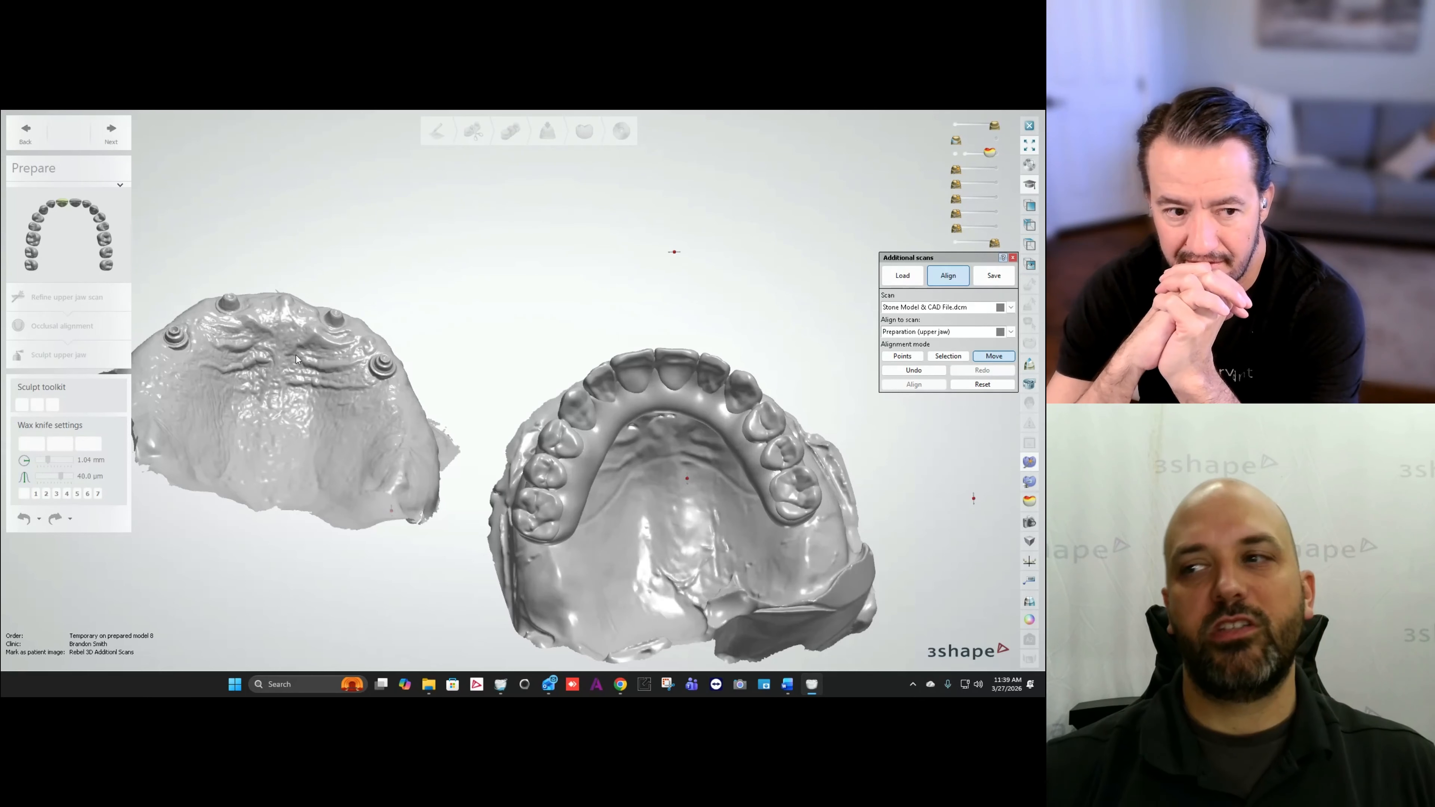
{"action": "right_click_drag", "start_coordinate": [595, 599], "coordinate": [592, 515]}
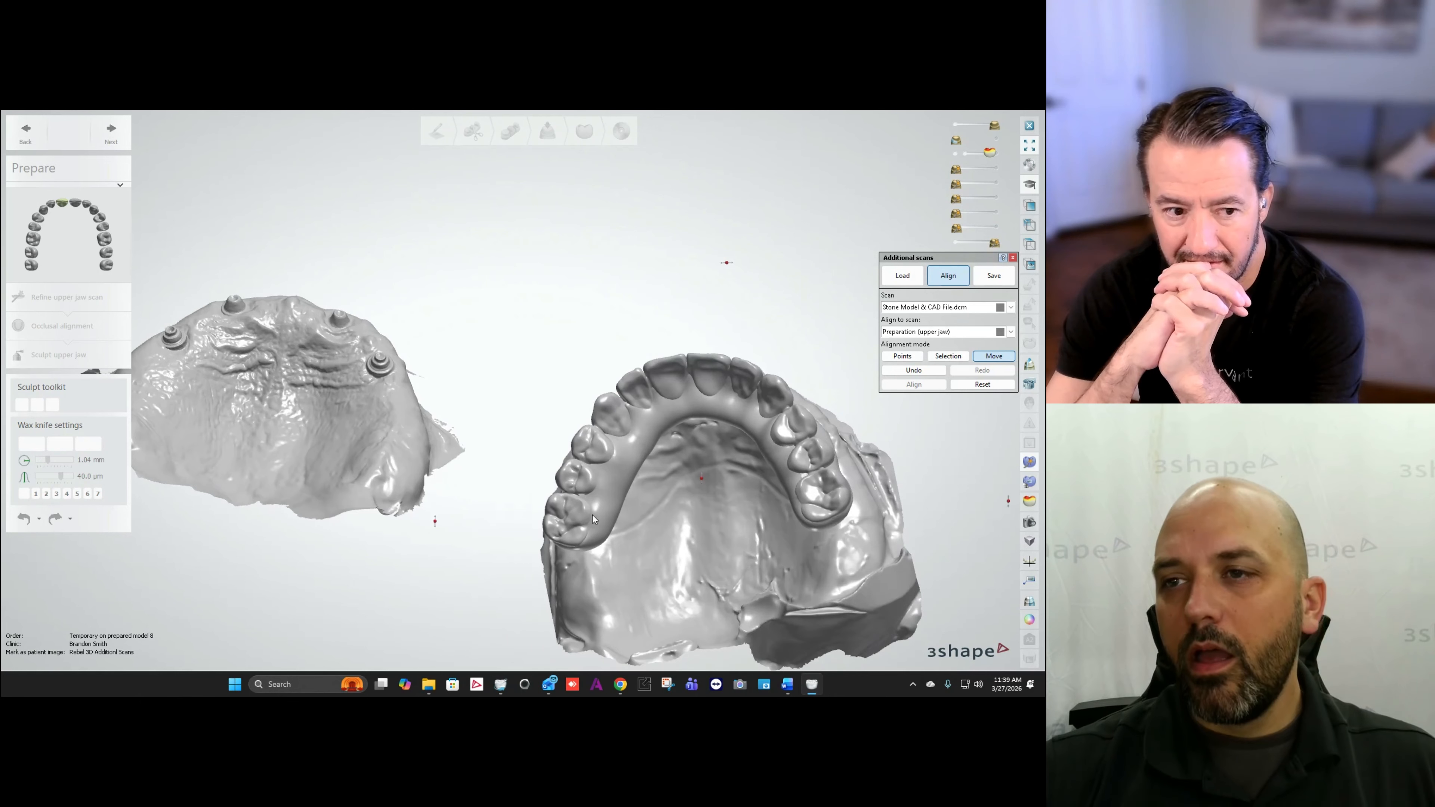
Step: Align the combined scan to the upper jaw preparation using three matching point pairs on the palatal rugae
{"action": "left_click", "coordinate": [904, 358]}
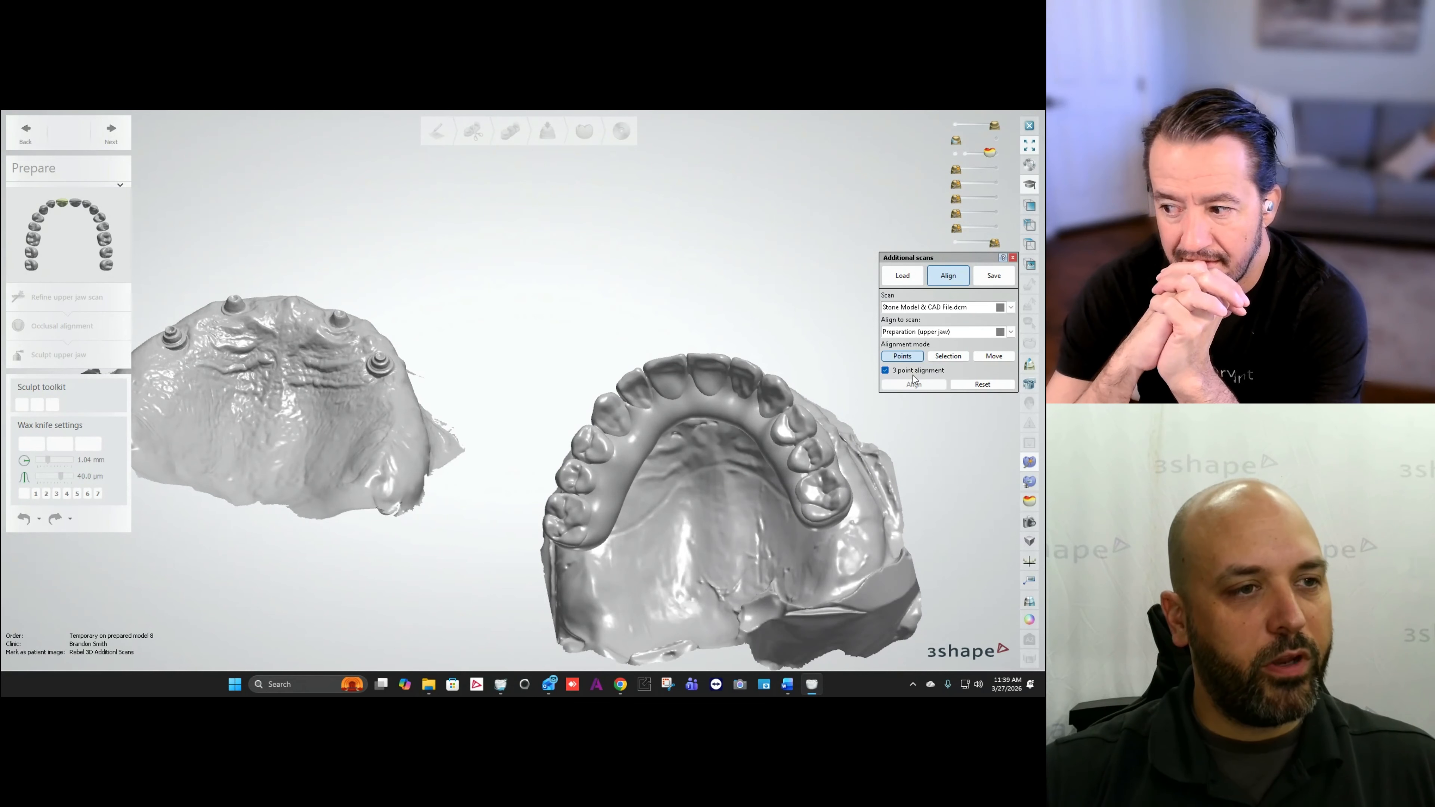
{"action": "mouse_move", "coordinate": [258, 329]}
{"action": "right_mouse_down"}
{"action": "mouse_move", "coordinate": [240, 358]}
{"action": "mouse_move", "coordinate": [226, 344]}
{"action": "mouse_move", "coordinate": [254, 342]}
{"action": "right_mouse_up"}
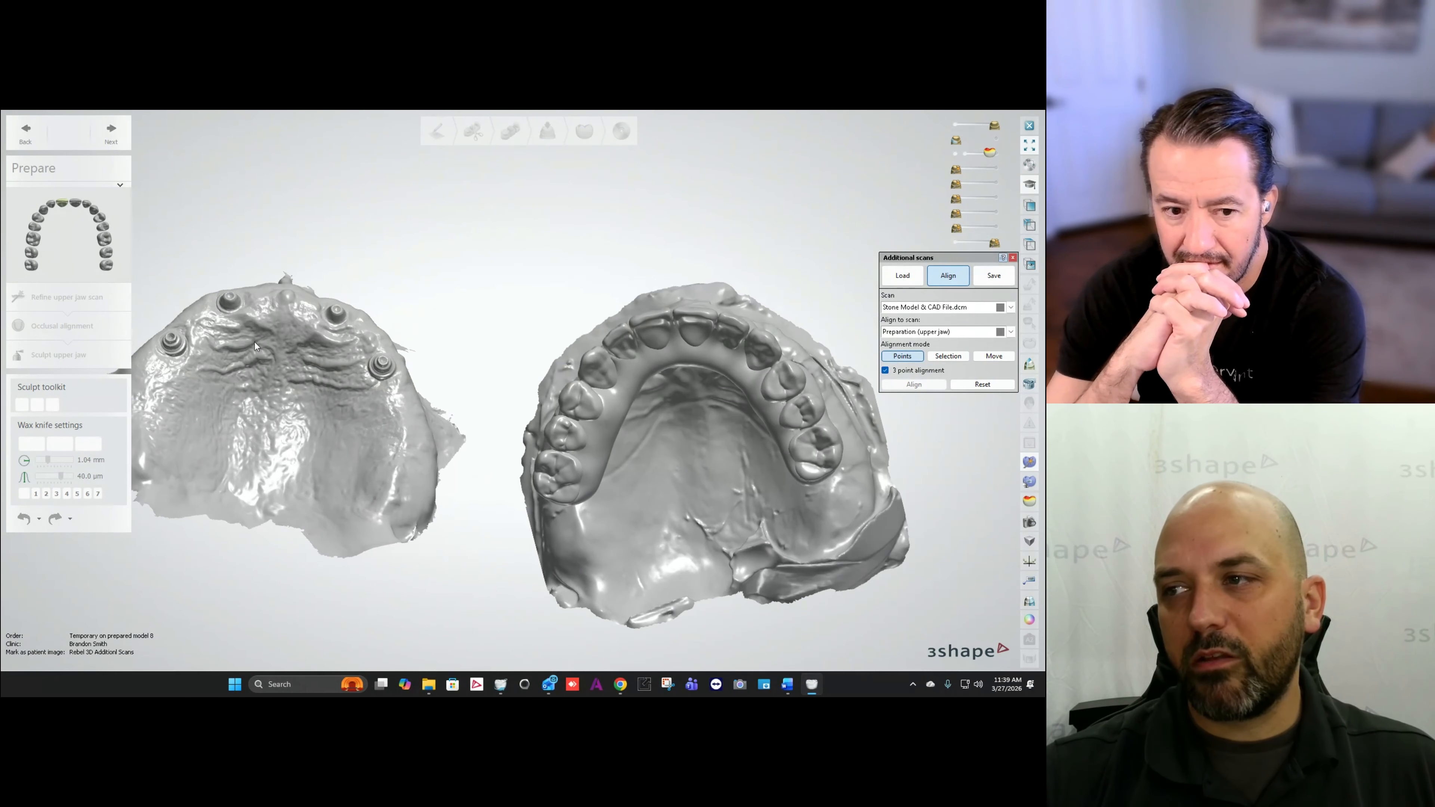
{"action": "left_click", "coordinate": [224, 372]}
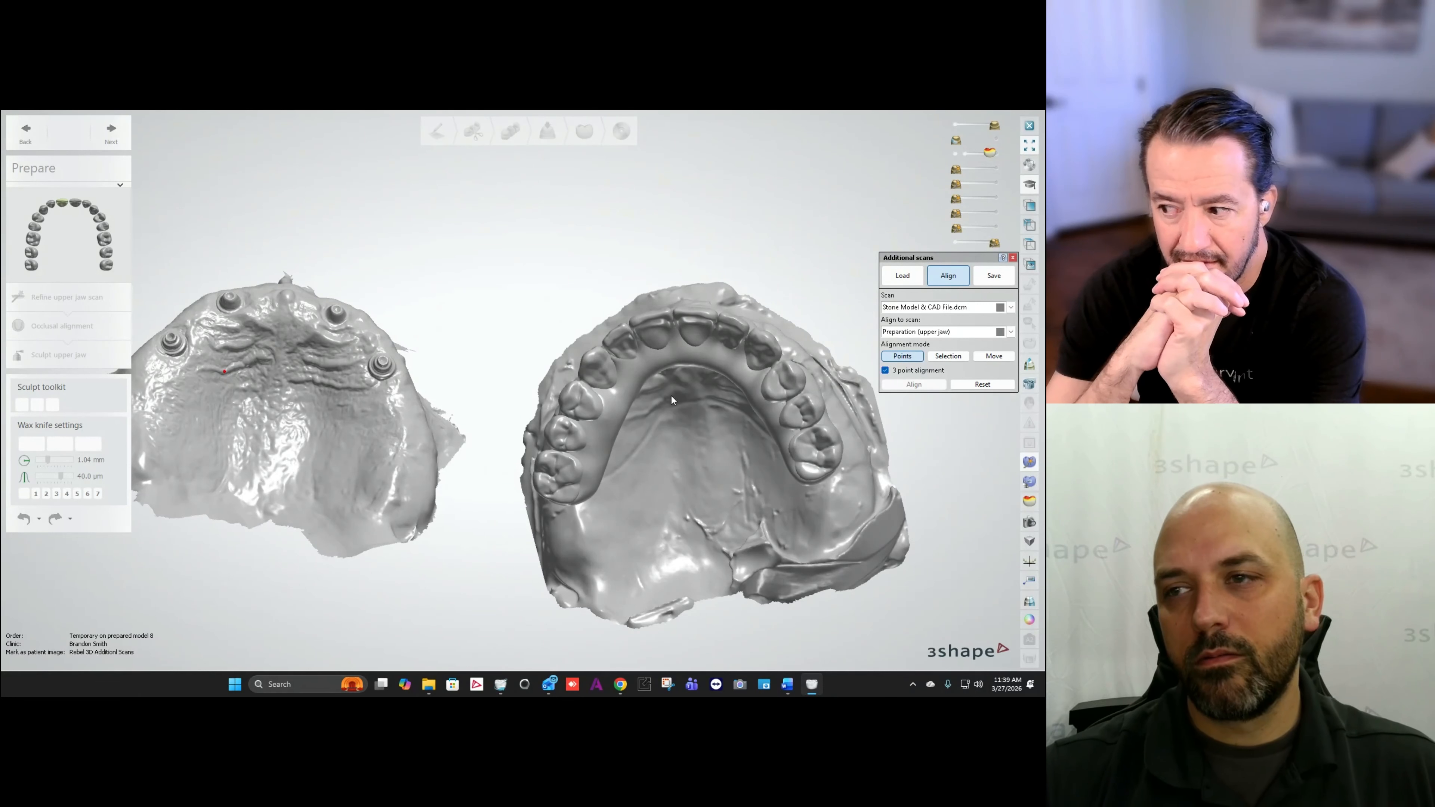
{"action": "left_click", "coordinate": [646, 412]}
{"action": "mouse_move", "coordinate": [659, 413]}
{"action": "right_mouse_down"}
{"action": "mouse_move", "coordinate": [727, 377]}
{"action": "mouse_move", "coordinate": [725, 363]}
{"action": "right_mouse_up"}
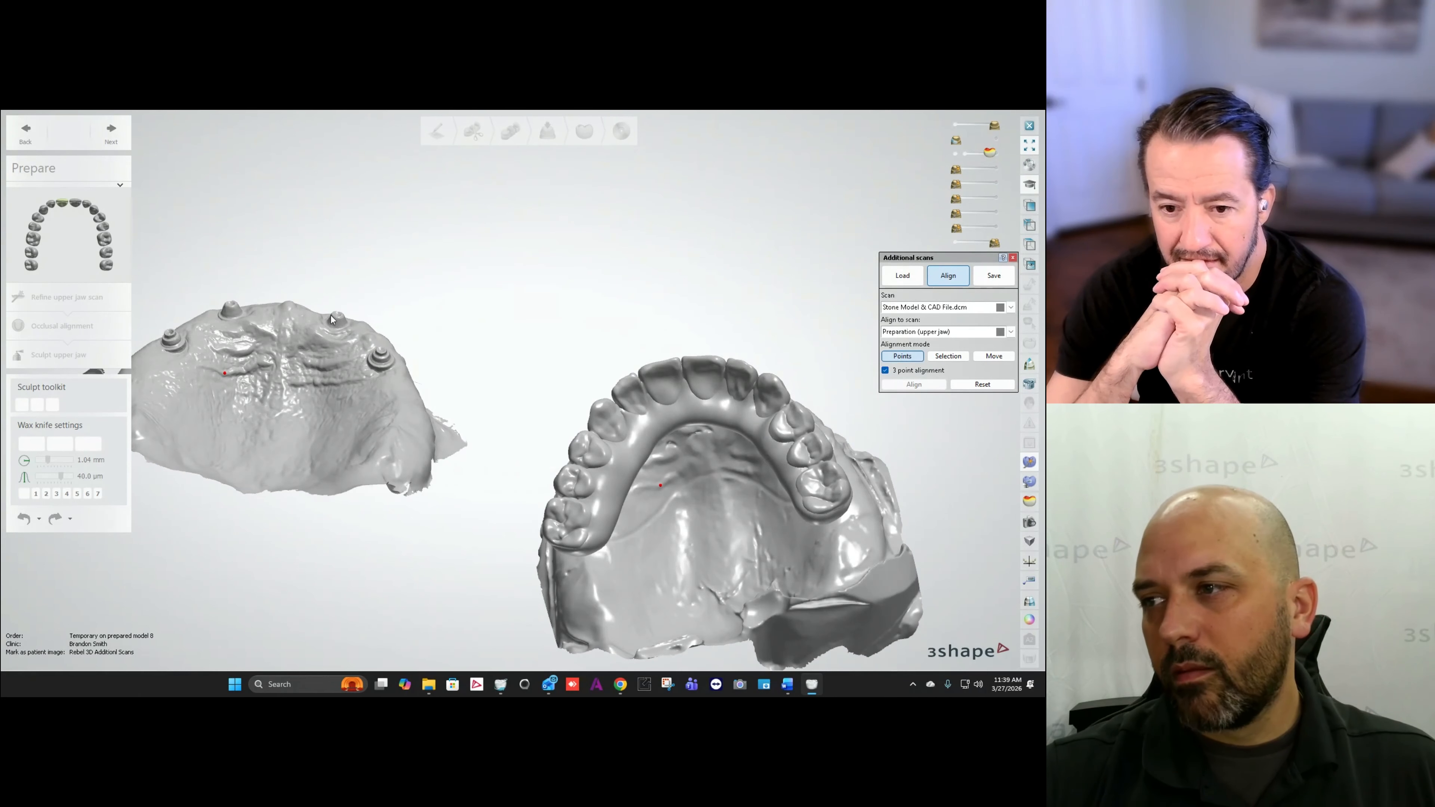
{"action": "left_click", "coordinate": [254, 346]}
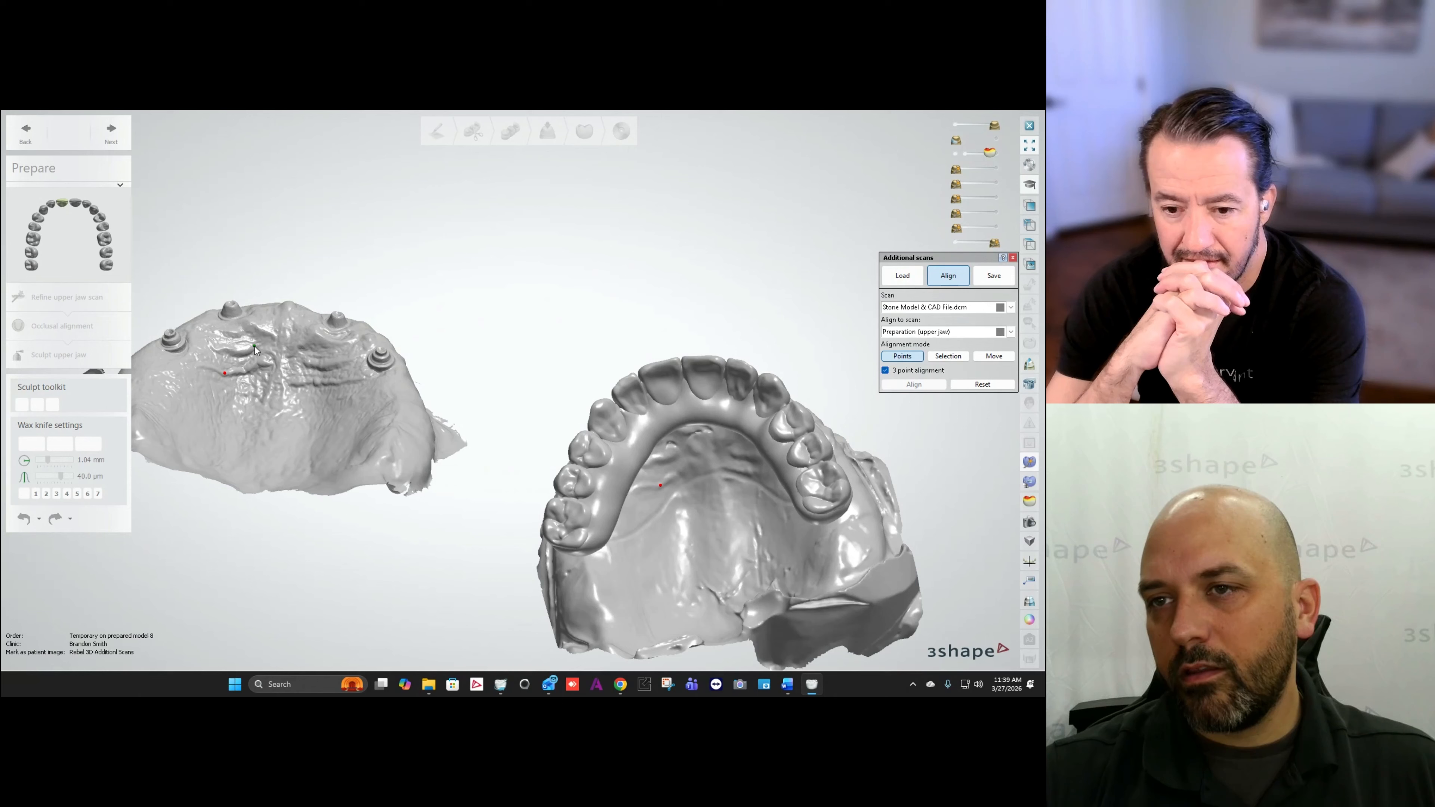
{"action": "left_click", "coordinate": [678, 454]}
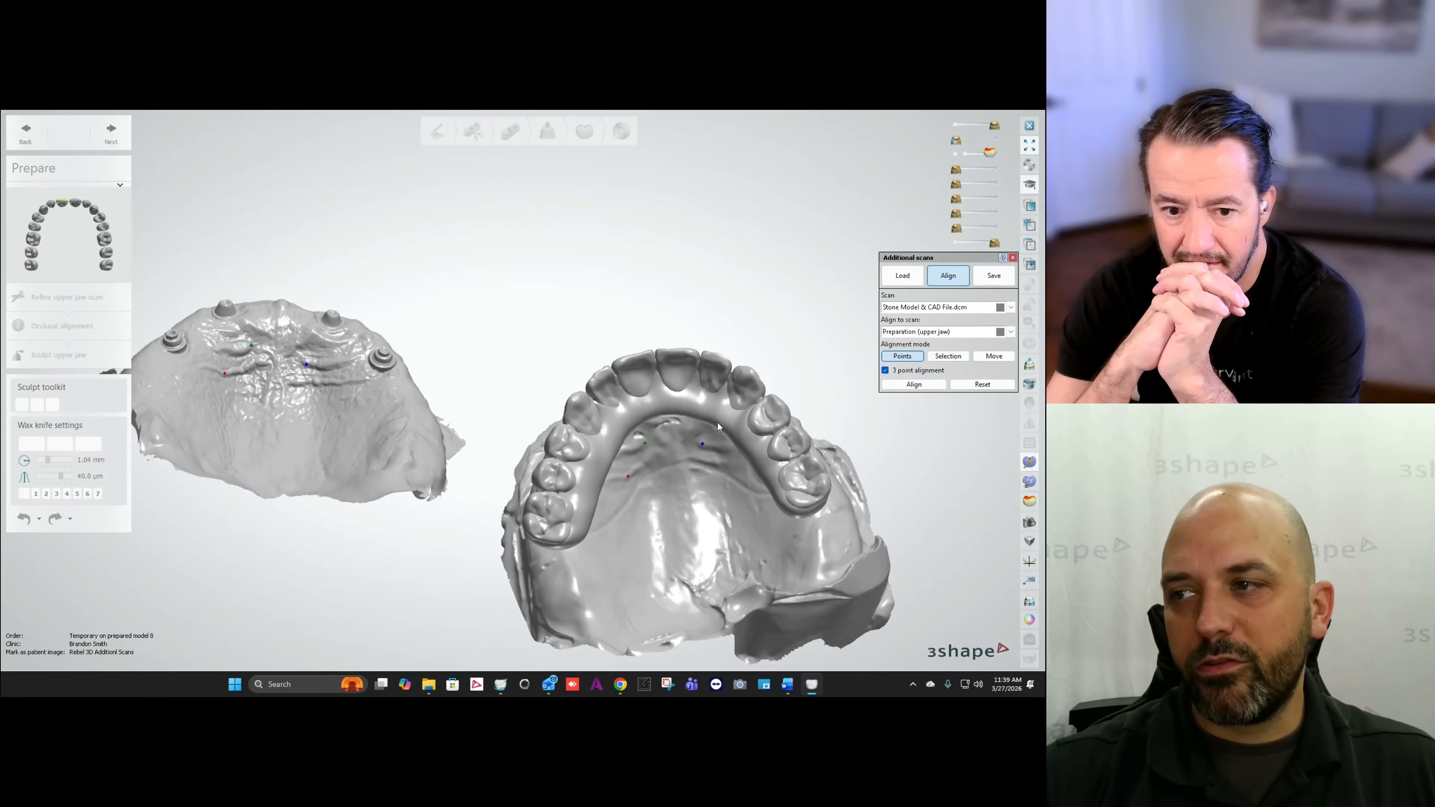
{"action": "left_click", "coordinate": [914, 385]}
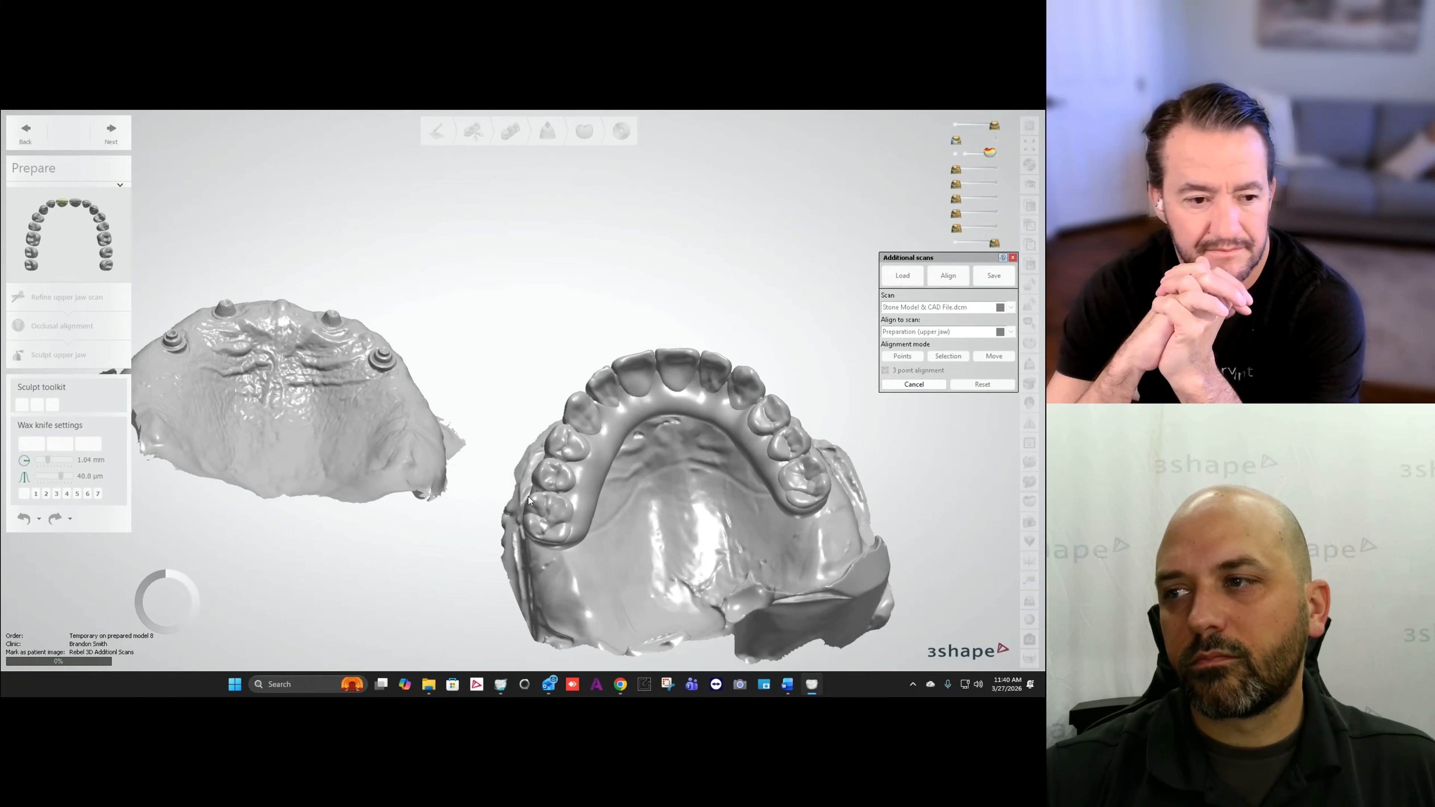
Step: Show the Temp Bridge scan over the aligned combined scan and examine how the teeth compare from the front
{"action": "right_click_drag", "start_coordinate": [506, 456], "coordinate": [327, 532]}
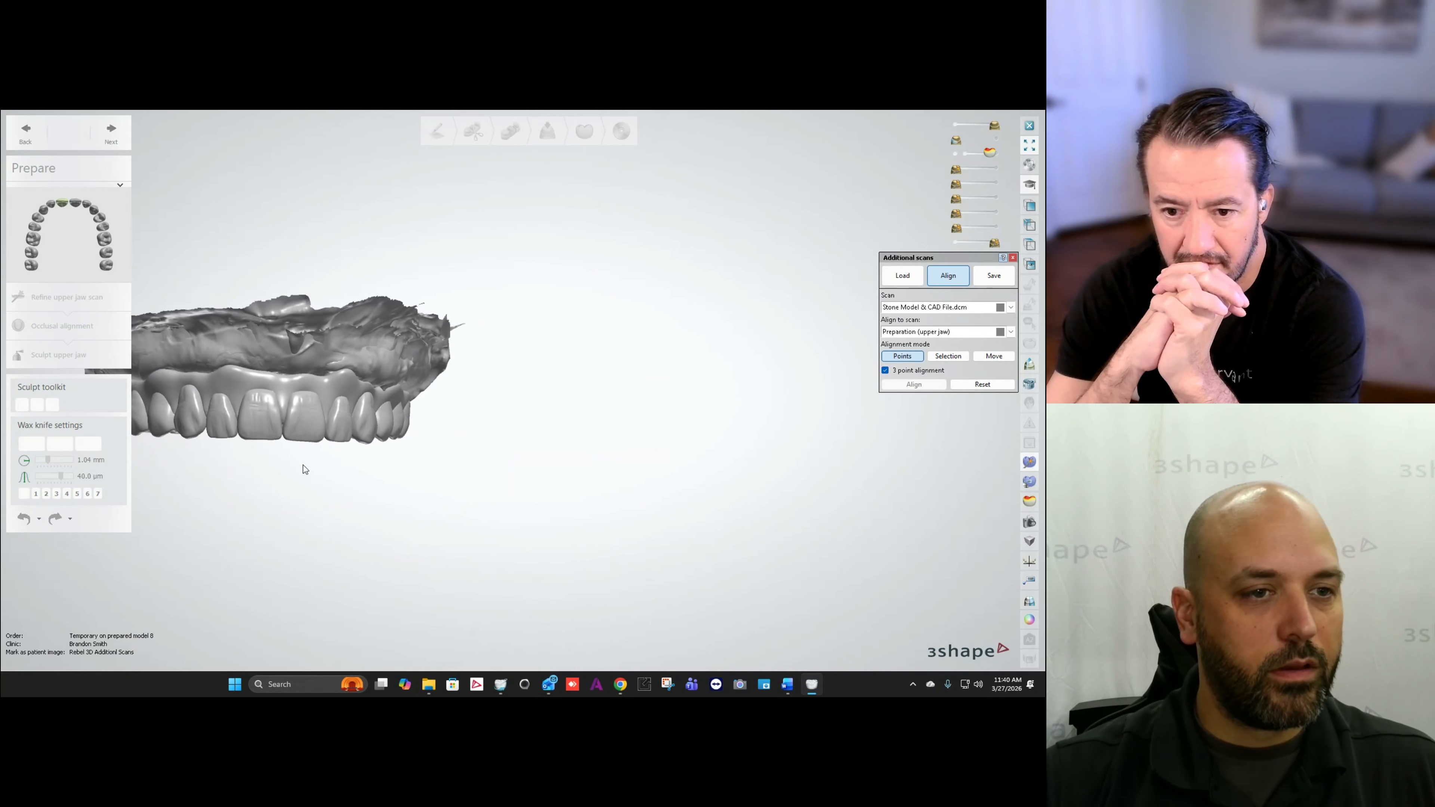
{"action": "scroll", "coordinate": [306, 471], "scroll_direction": "down", "scroll_amount": 2}
{"action": "middle_click_drag", "start_coordinate": [389, 462], "coordinate": [519, 451]}
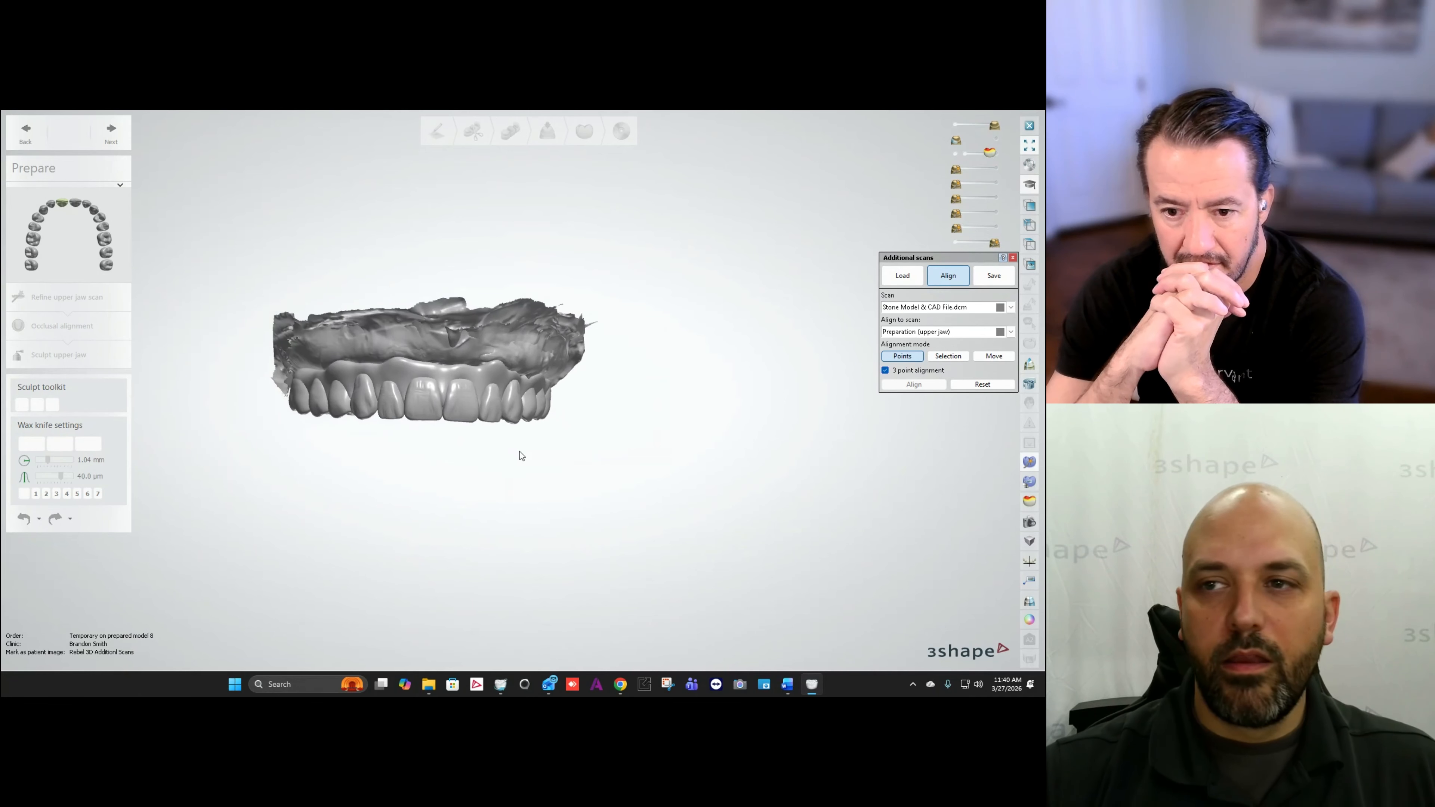
{"action": "left_click", "coordinate": [999, 228]}
{"action": "scroll", "coordinate": [341, 420], "scroll_direction": "up", "scroll_amount": 3}
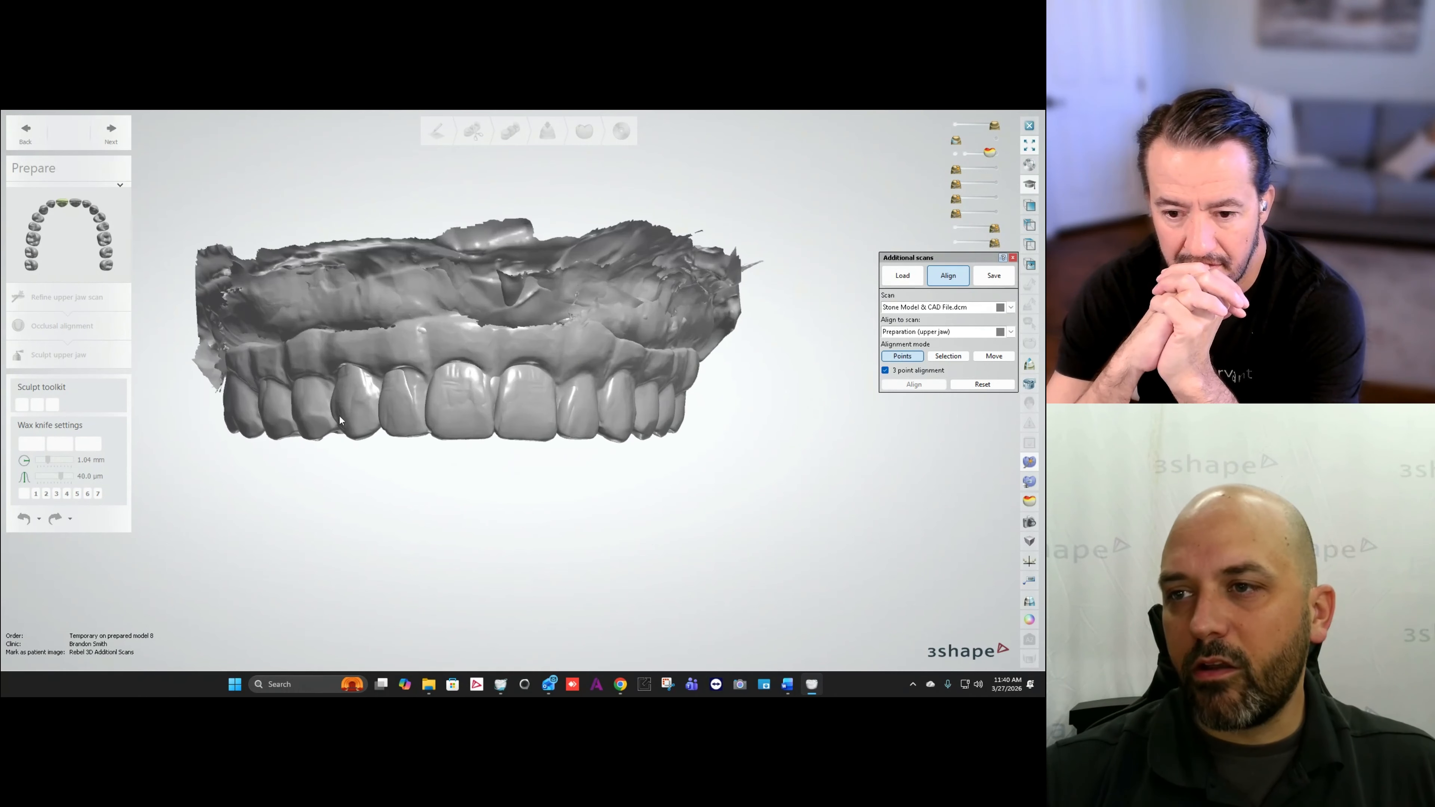
{"action": "right_click_drag", "start_coordinate": [341, 420], "coordinate": [497, 443]}
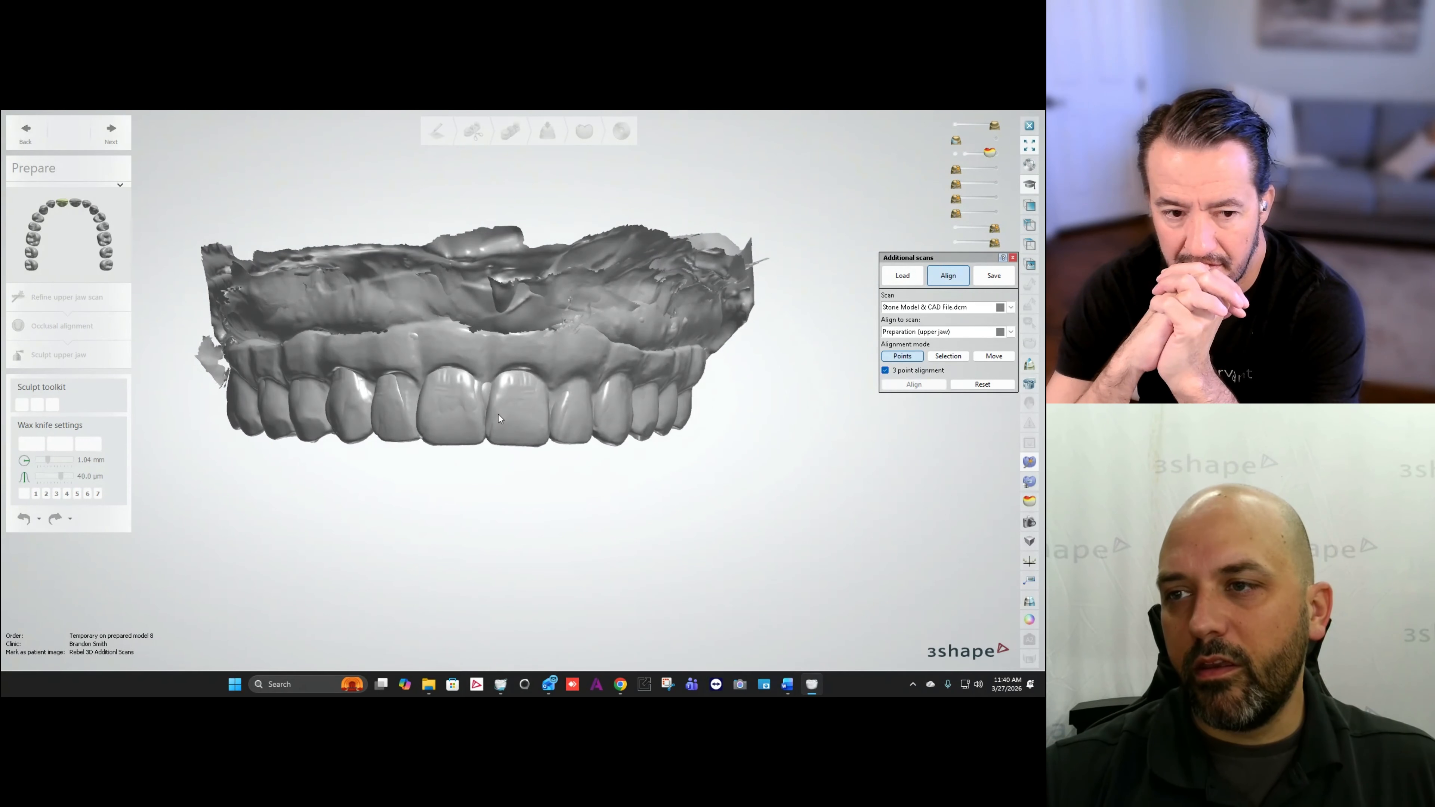
Step: Show the Scan Body Scan together with the Temp Bridge and the aligned Stone Model & CAD File scan
{"action": "left_click_drag", "start_coordinate": [998, 241], "coordinate": [933, 240]}
{"action": "left_click_drag", "start_coordinate": [1029, 257], "coordinate": [1031, 256]}
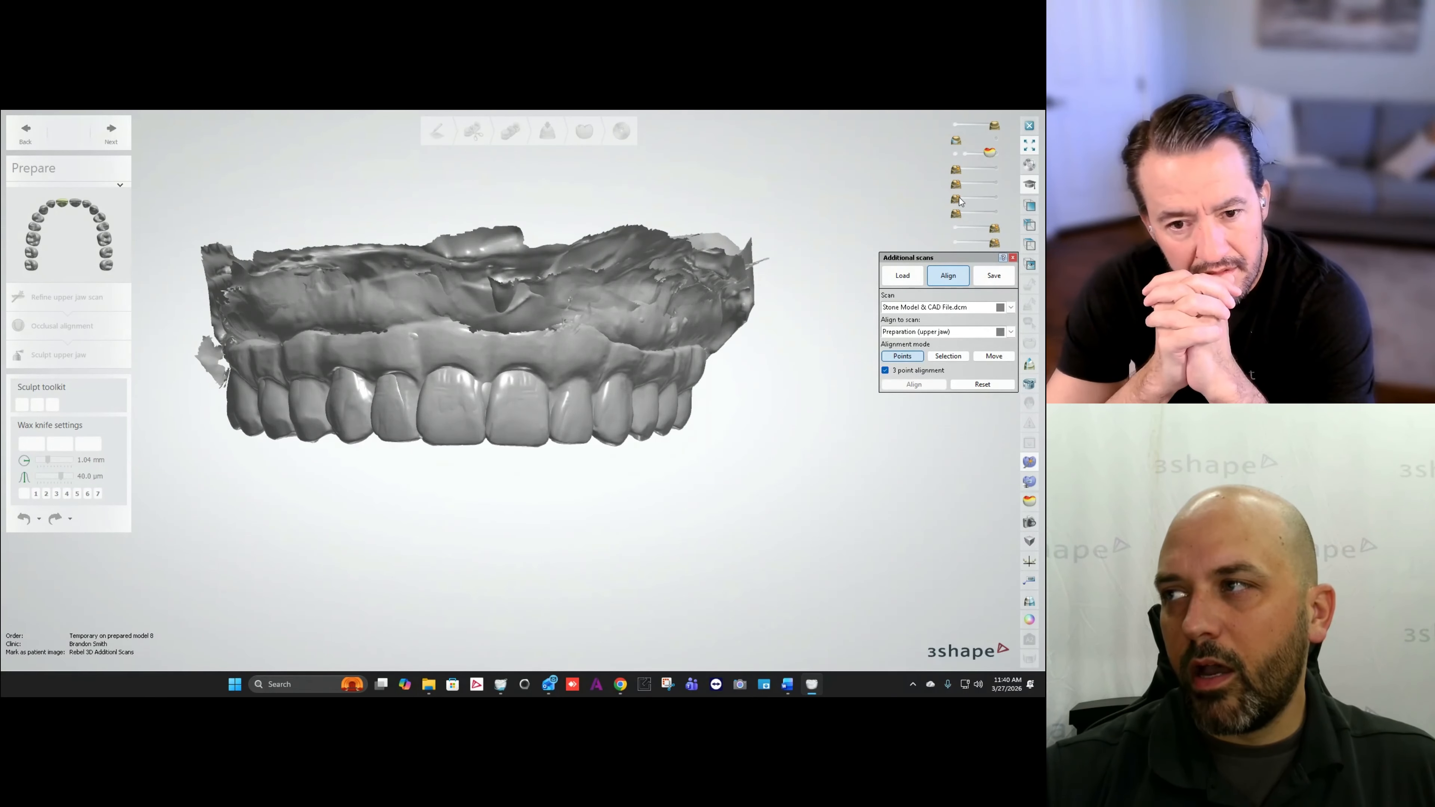
{"action": "left_click_drag", "start_coordinate": [955, 199], "coordinate": [999, 200]}
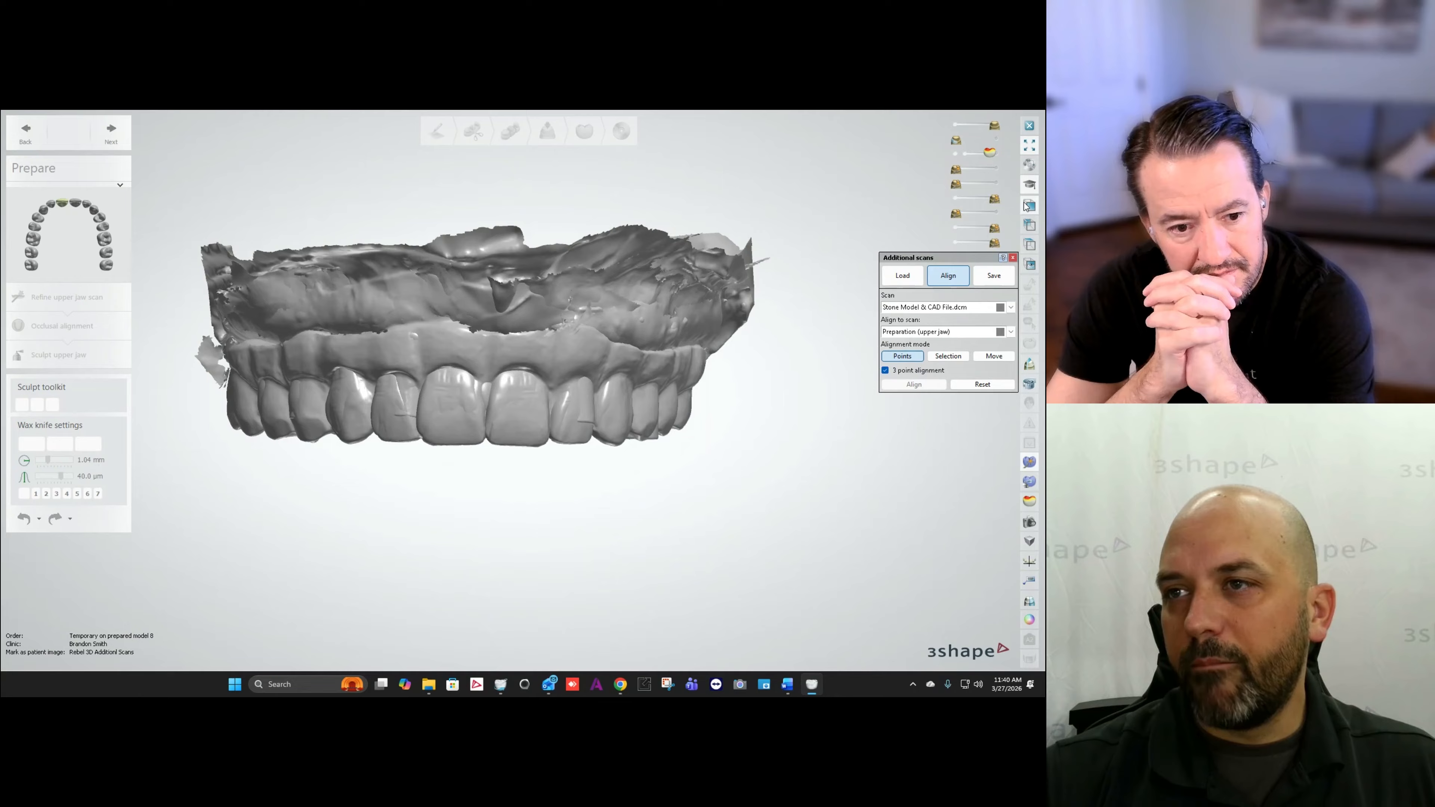
Step: Show the Opposing scan and hide the Temp Bridge scan to check the bite against the aligned combined scan
{"action": "left_click_drag", "start_coordinate": [955, 186], "coordinate": [996, 185]}
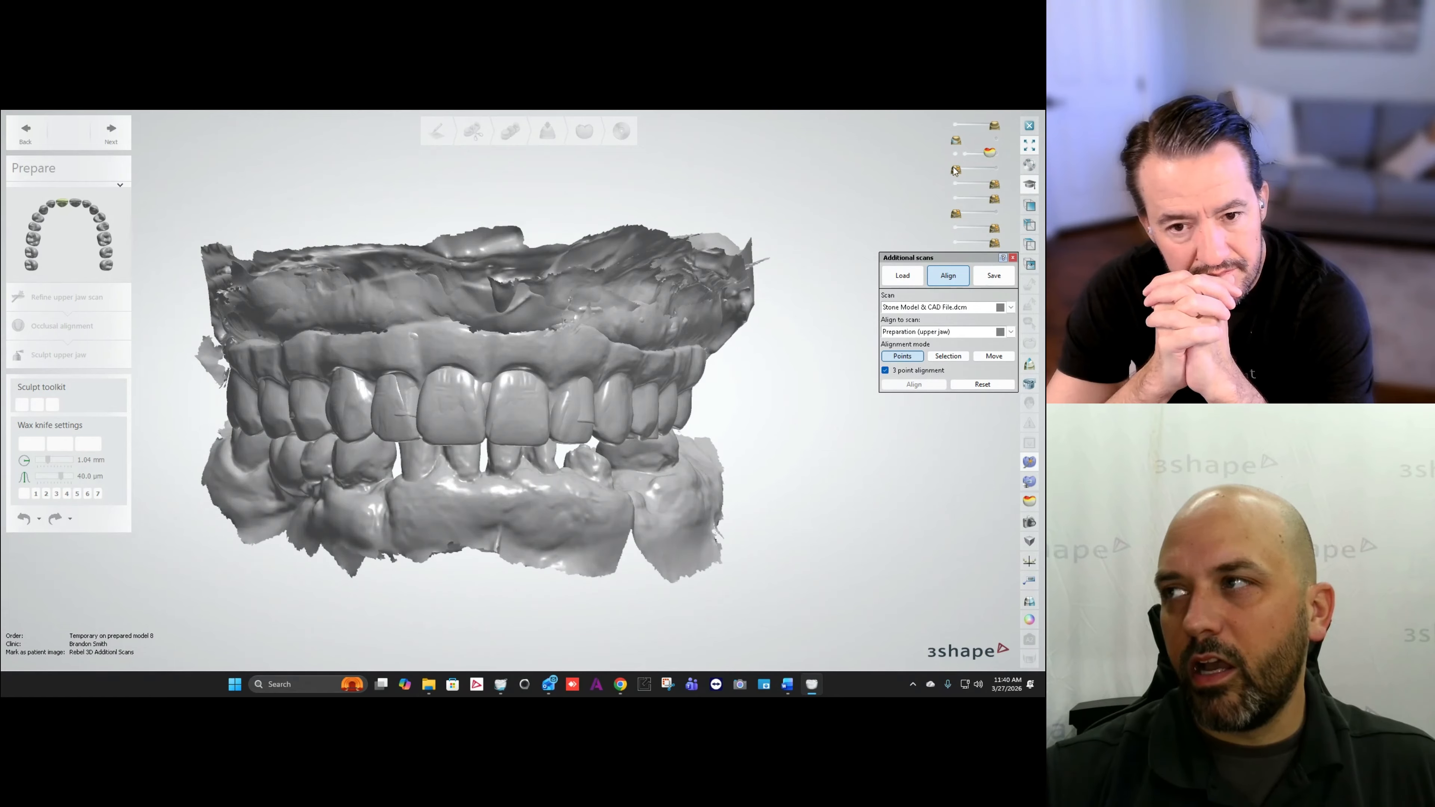
{"action": "mouse_move", "coordinate": [956, 171]}
{"action": "left_mouse_down"}
{"action": "mouse_move", "coordinate": [1005, 170]}
{"action": "mouse_move", "coordinate": [955, 170]}
{"action": "left_mouse_up"}
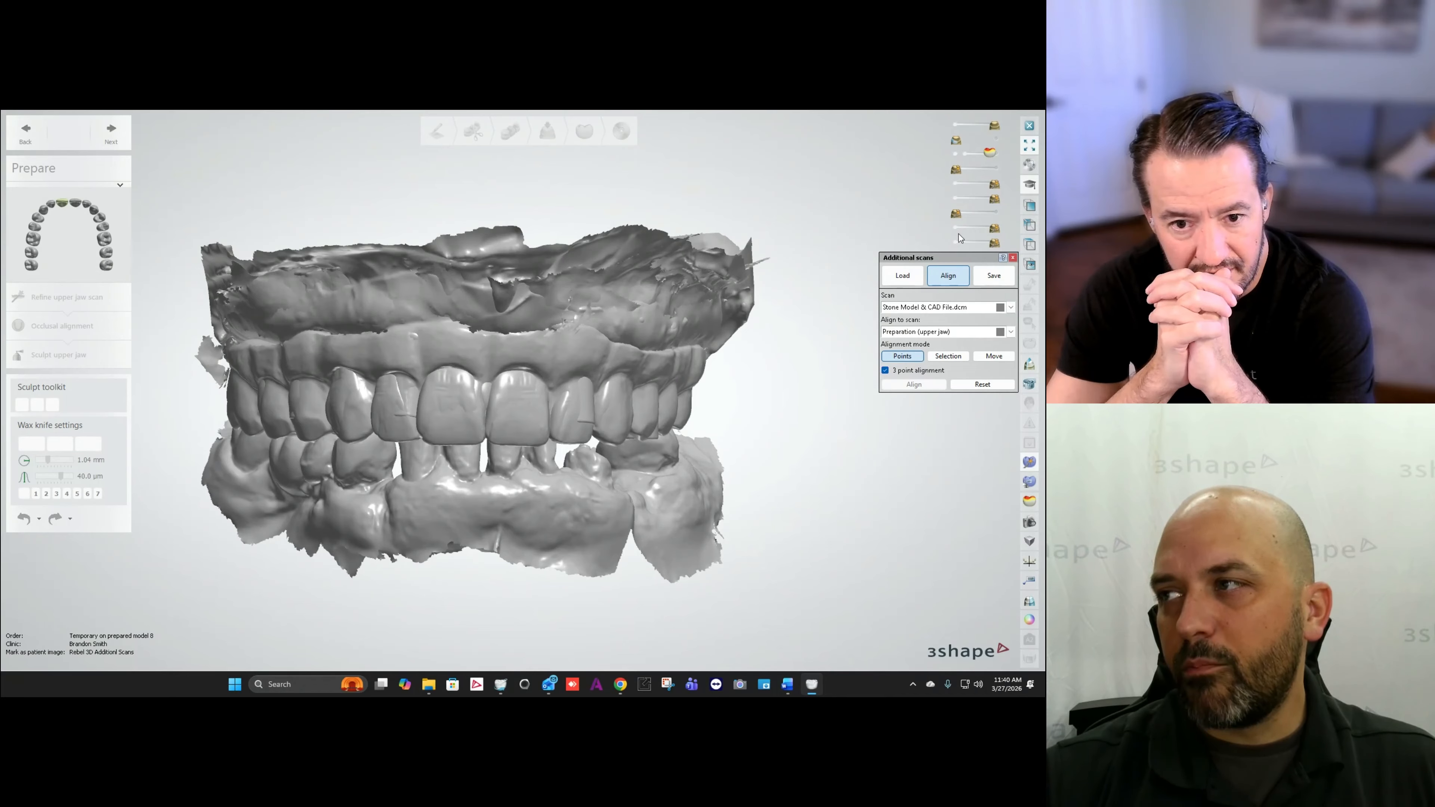
{"action": "left_click", "coordinate": [956, 228]}
{"action": "mouse_move", "coordinate": [613, 364]}
{"action": "right_mouse_down"}
{"action": "mouse_move", "coordinate": [586, 359]}
{"action": "mouse_move", "coordinate": [597, 322]}
{"action": "mouse_move", "coordinate": [609, 345]}
{"action": "mouse_move", "coordinate": [678, 360]}
{"action": "mouse_move", "coordinate": [546, 352]}
{"action": "mouse_move", "coordinate": [548, 340]}
{"action": "mouse_move", "coordinate": [624, 349]}
{"action": "mouse_move", "coordinate": [607, 346]}
{"action": "right_mouse_up"}
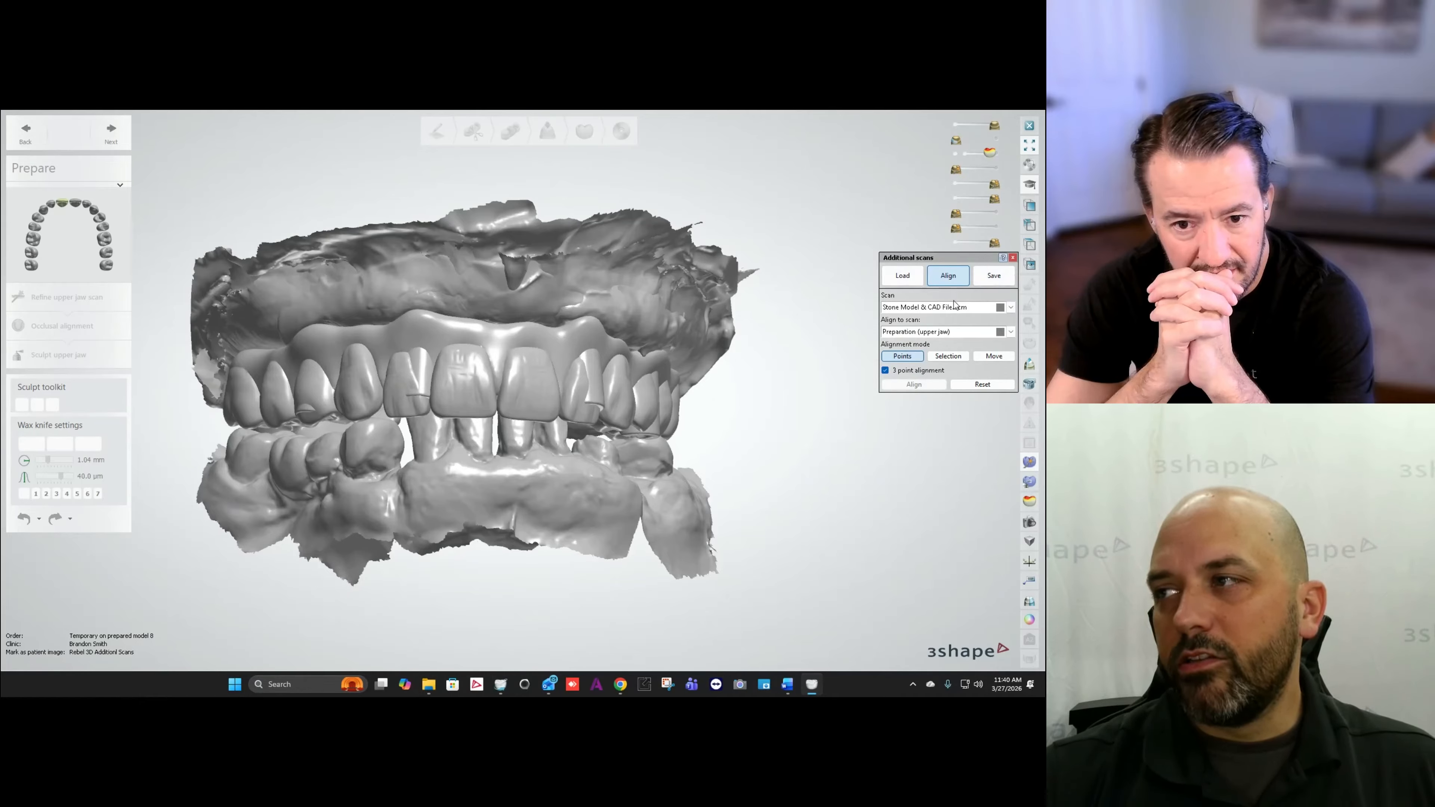
Step: Choose Stone Model.dcm as the scan to align and Stone Model & CAD File.dcm as its alignment target
{"action": "left_click", "coordinate": [970, 306]}
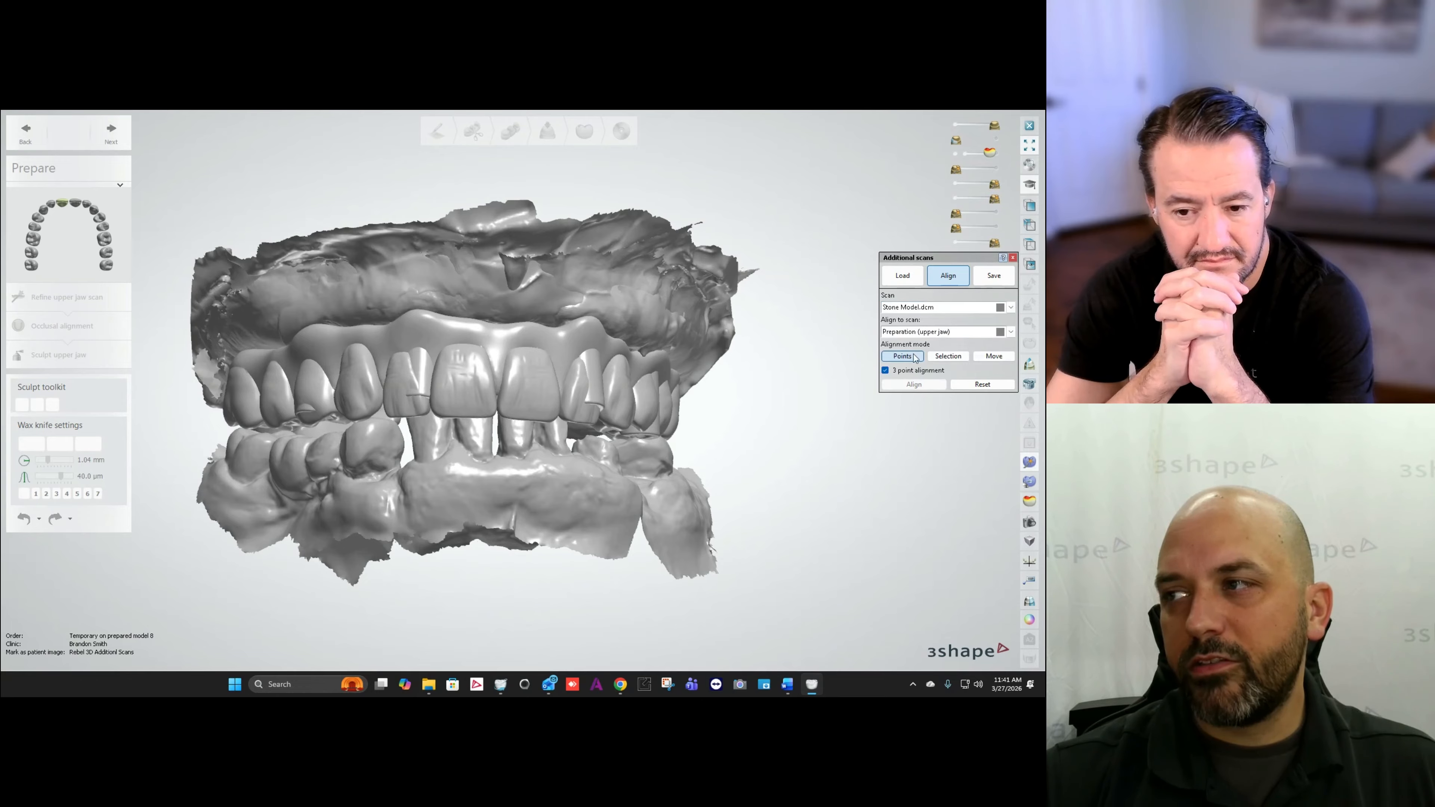
{"action": "left_click", "coordinate": [909, 344]}
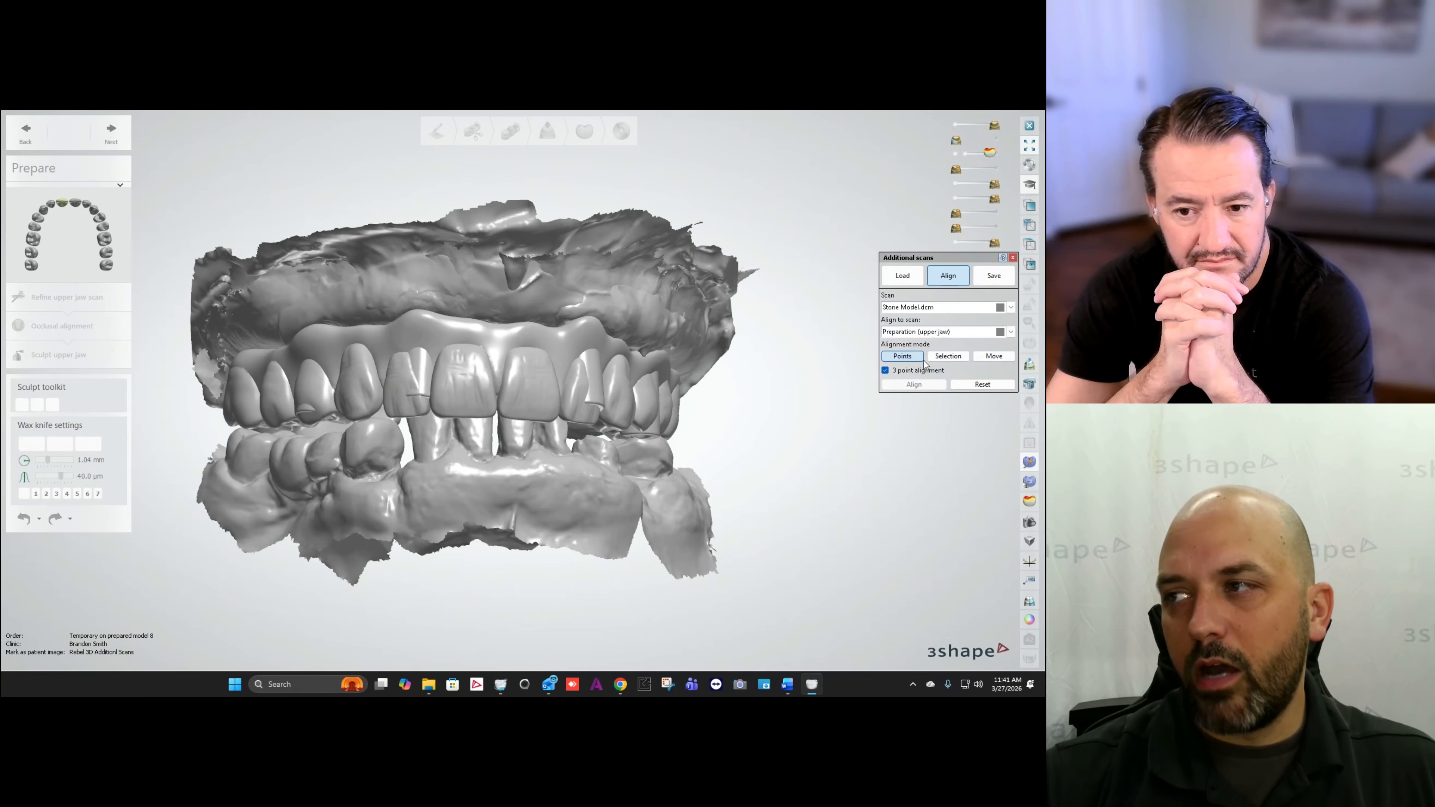
{"action": "left_click", "coordinate": [949, 334]}
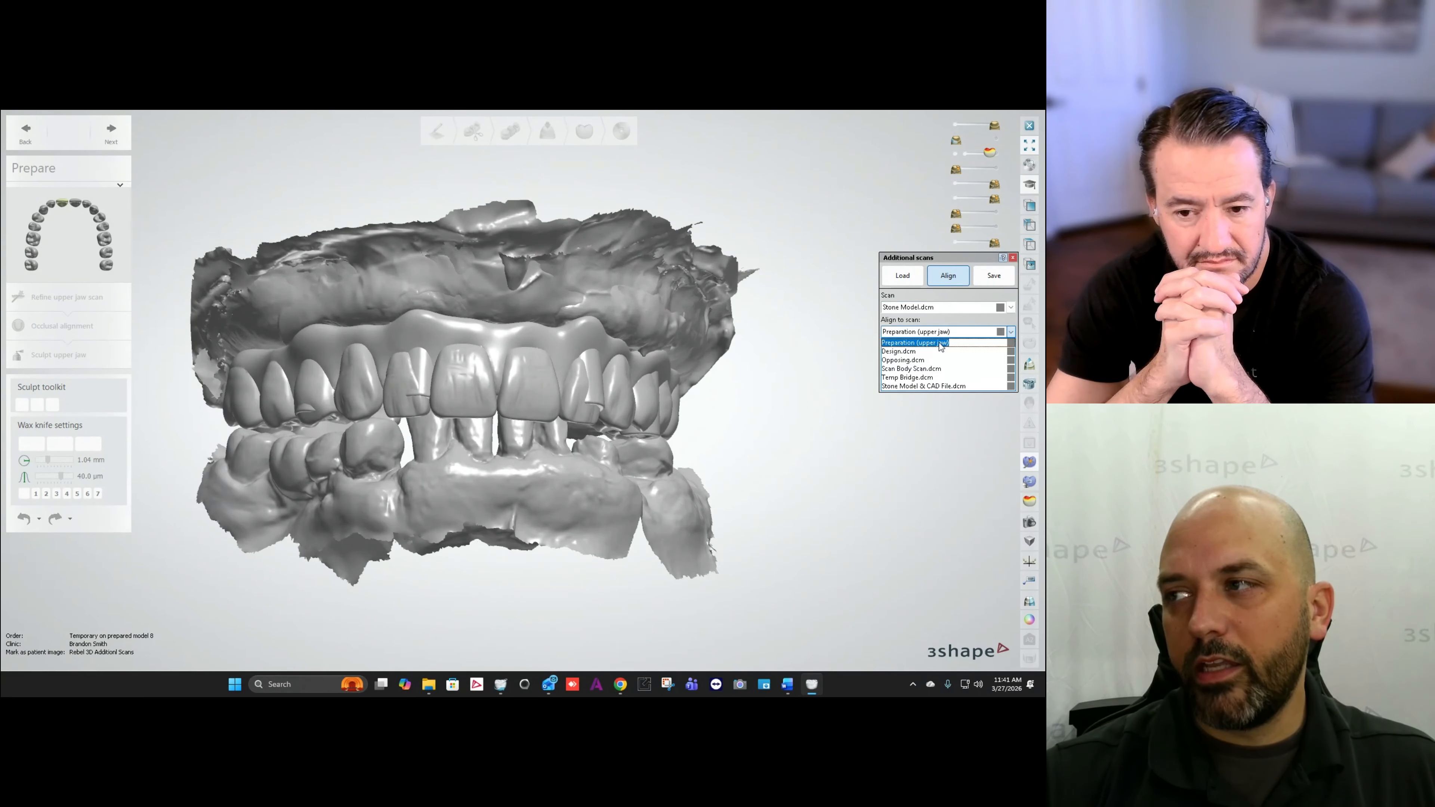
{"action": "left_click", "coordinate": [924, 386]}
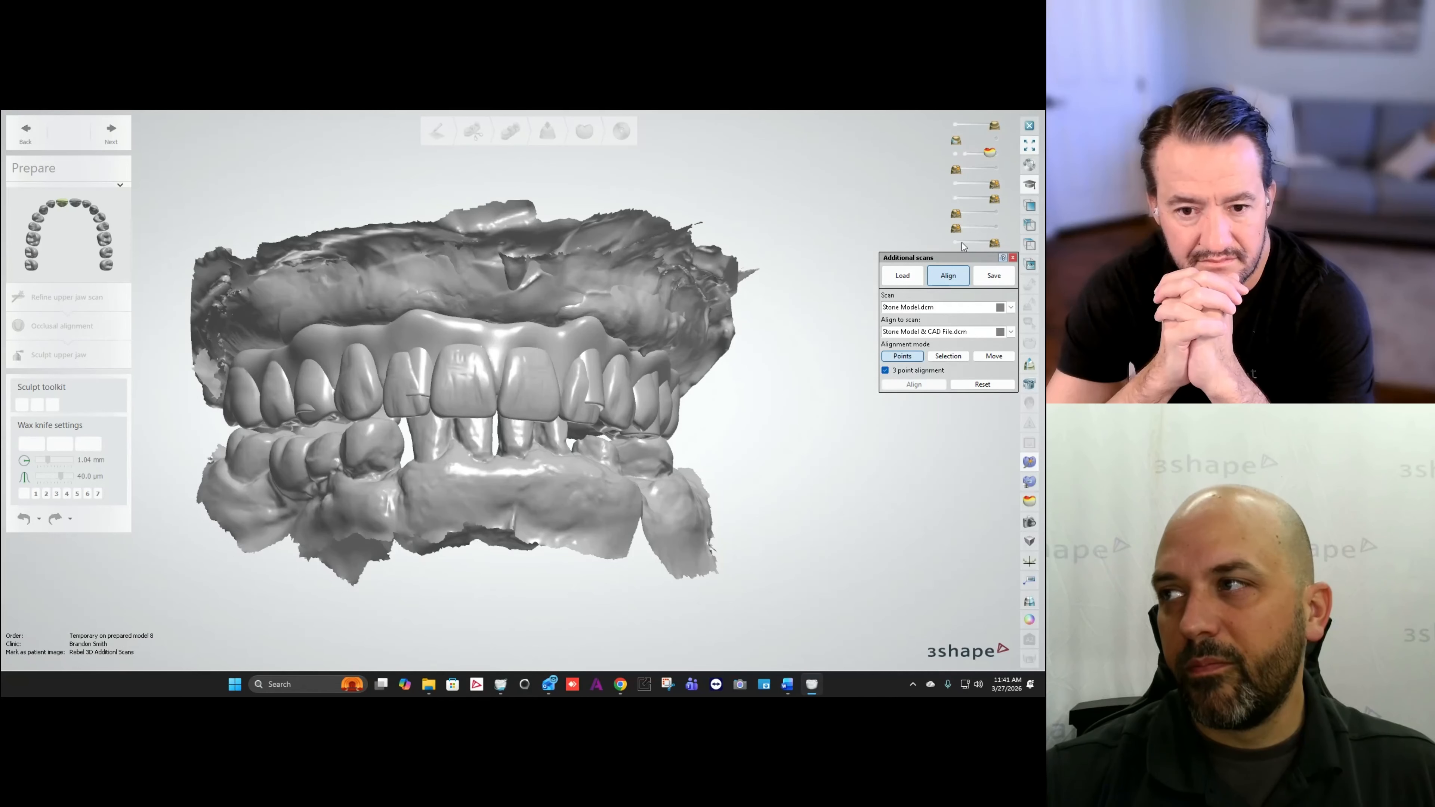
Step: Hide the Scan Body, Opposing and upper jaw preparation scans, and show the Stone Model with the combined scan
{"action": "left_click", "coordinate": [957, 203]}
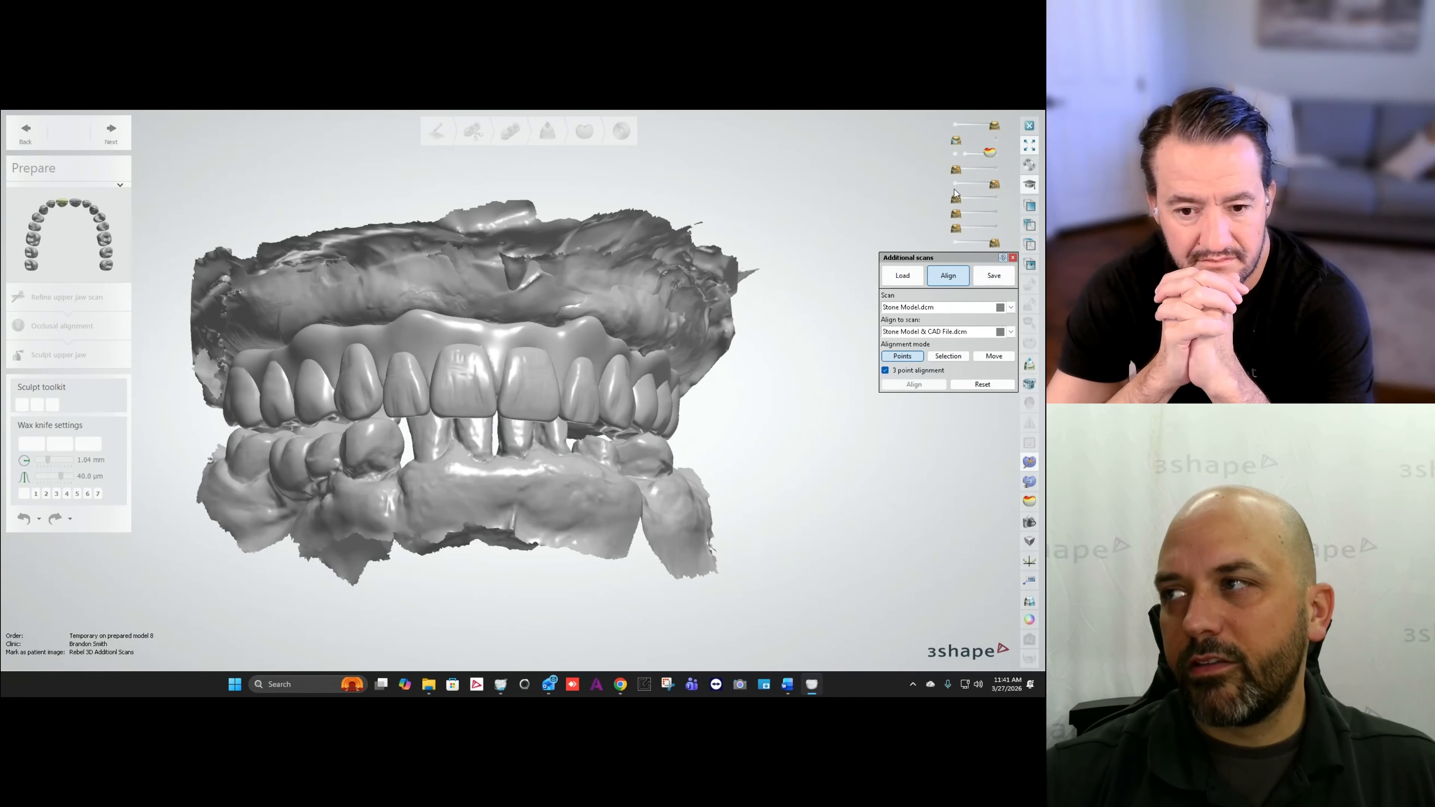
{"action": "left_click", "coordinate": [955, 184]}
{"action": "right_click_drag", "start_coordinate": [575, 345], "coordinate": [573, 277]}
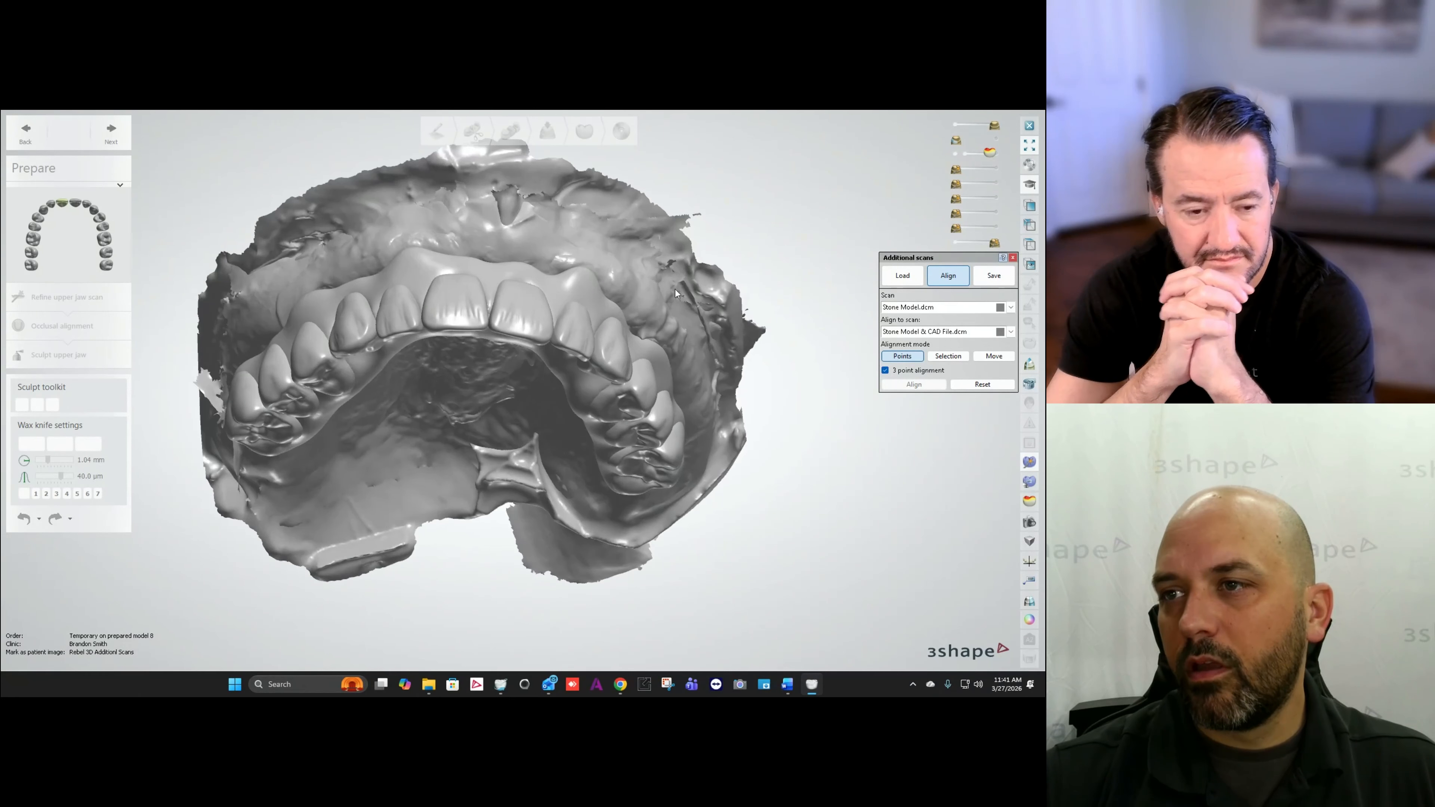
{"action": "left_click", "coordinate": [956, 127]}
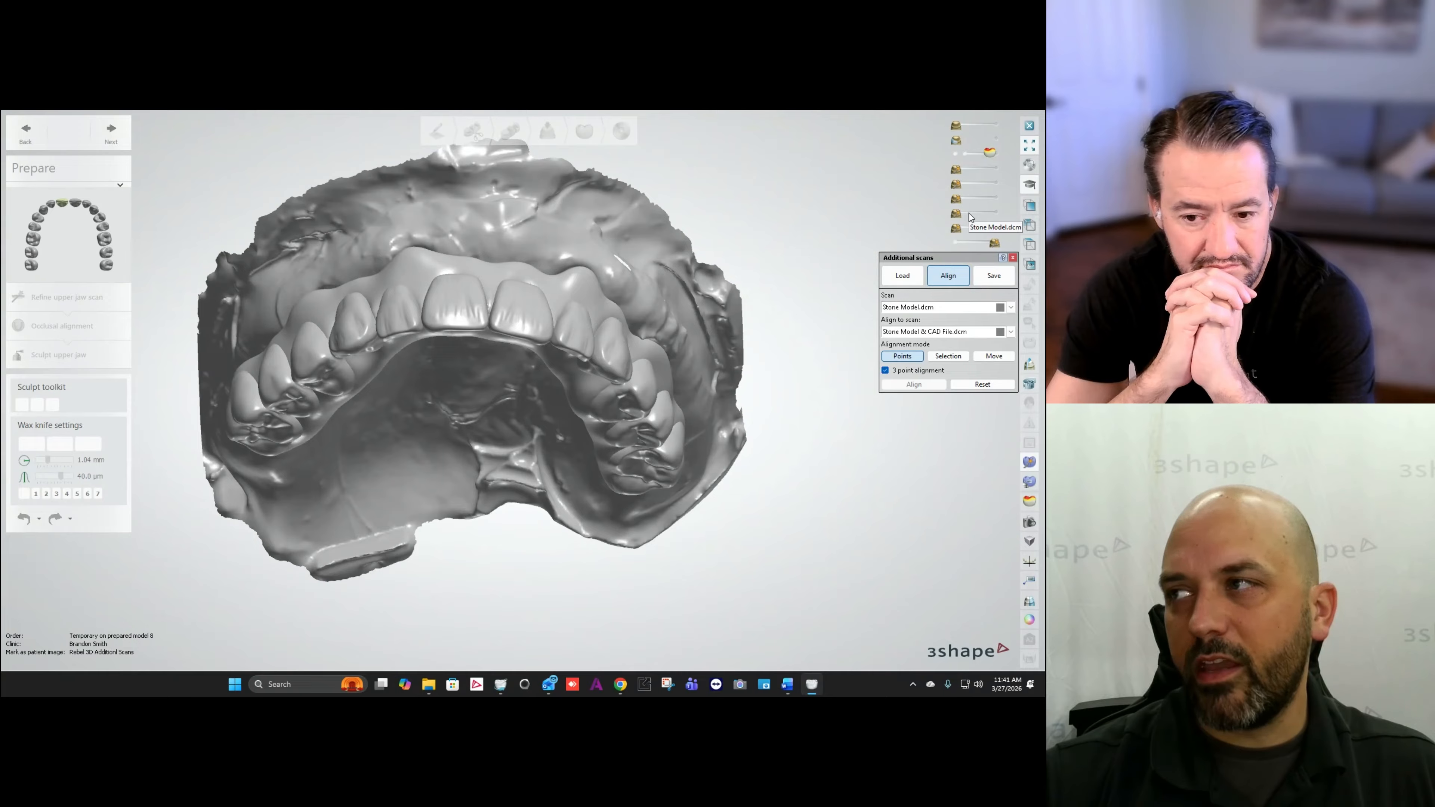
{"action": "left_click_drag", "start_coordinate": [960, 214], "coordinate": [992, 213]}
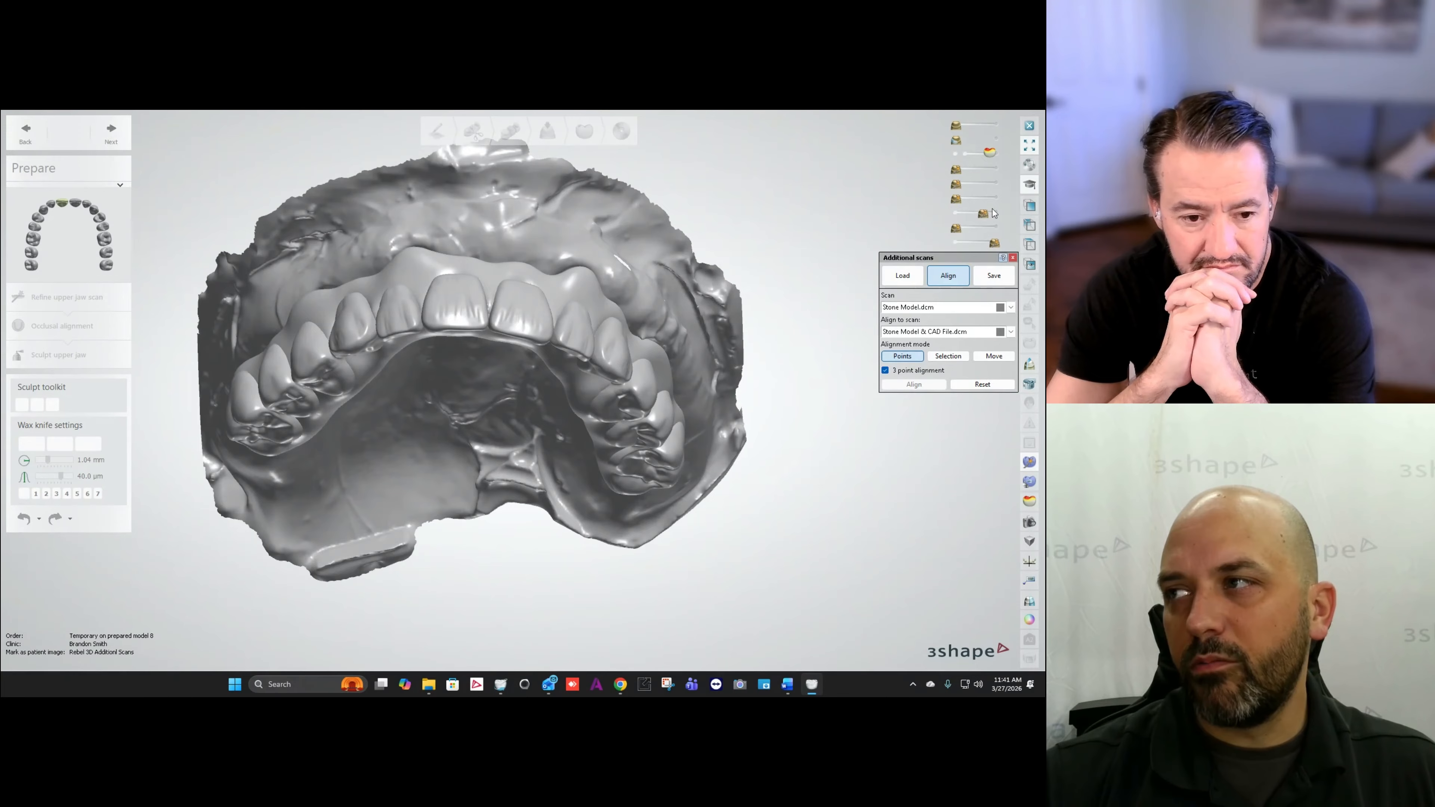
Step: Move the Stone Model scan clear of the Stone Model & CAD File scan so both palates are accessible
{"action": "left_click", "coordinate": [1028, 221]}
{"action": "scroll", "coordinate": [612, 305], "scroll_direction": "down", "scroll_amount": 4}
{"action": "middle_click_drag", "start_coordinate": [590, 348], "coordinate": [442, 377]}
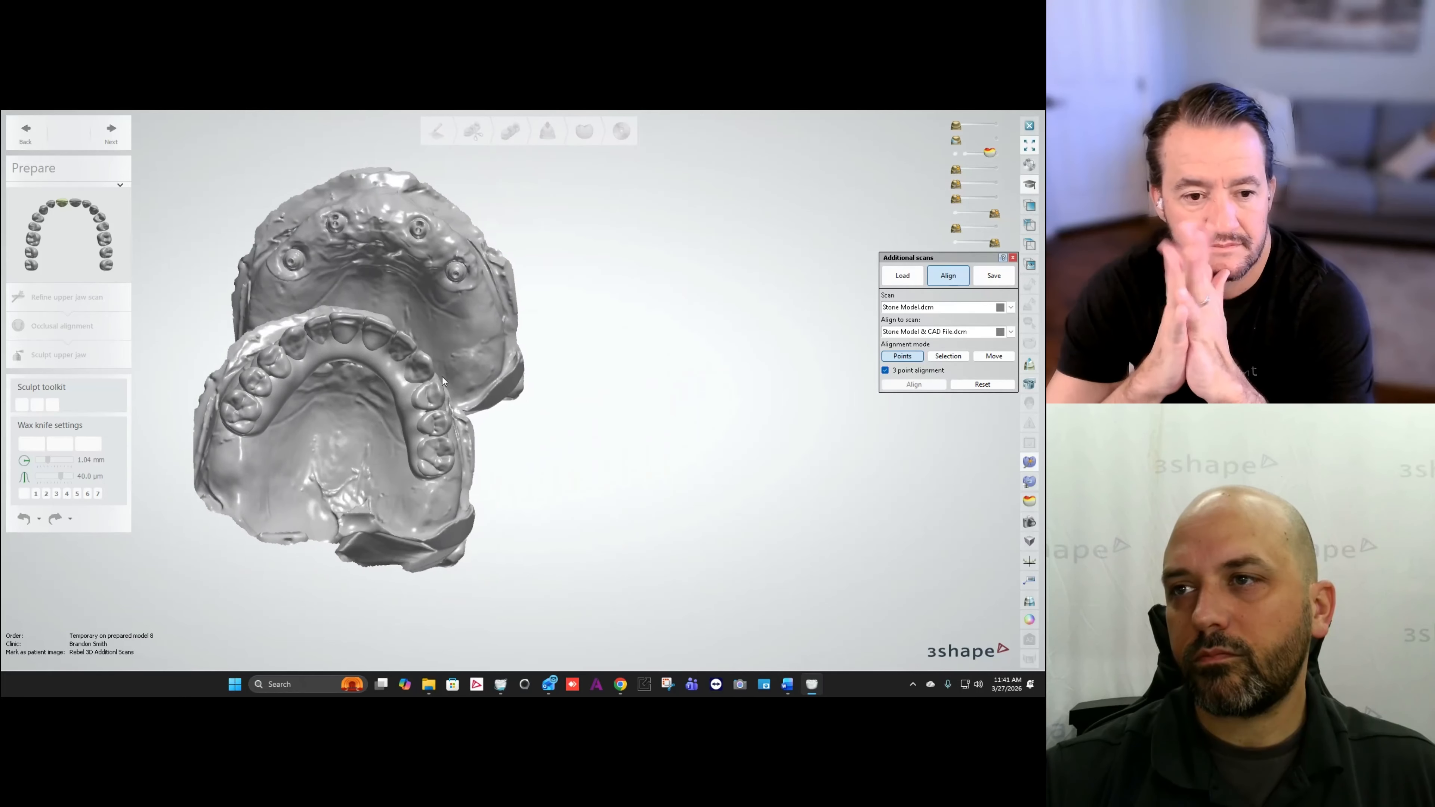
{"action": "left_click", "coordinate": [992, 355]}
{"action": "left_click_drag", "start_coordinate": [462, 317], "coordinate": [740, 480]}
{"action": "right_click_drag", "start_coordinate": [539, 406], "coordinate": [544, 395]}
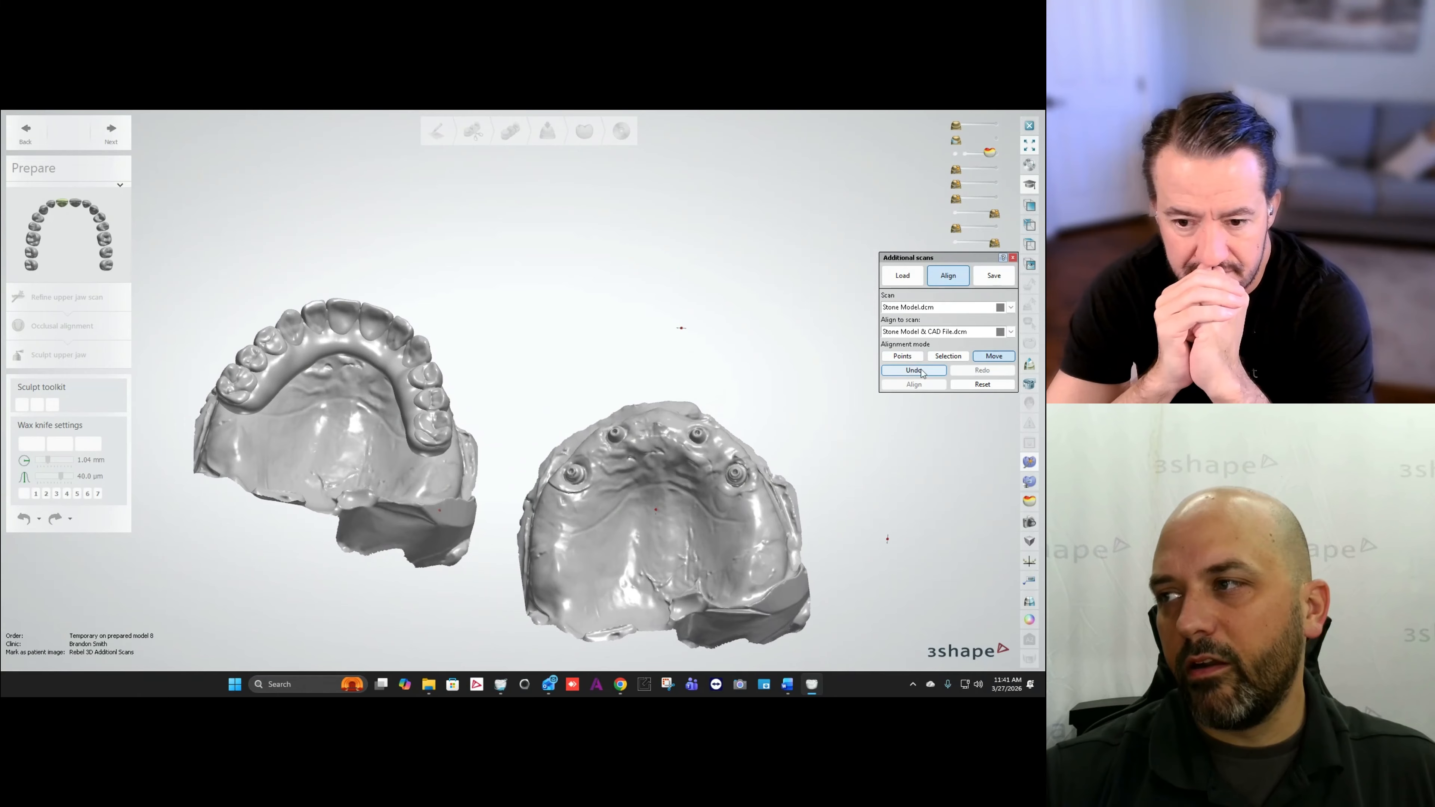
Step: Align the Stone Model to the Stone Model & CAD File scan using three matching point pairs on the palatal rugae
{"action": "left_click", "coordinate": [907, 357]}
{"action": "scroll", "coordinate": [313, 366], "scroll_direction": "up", "scroll_amount": 4}
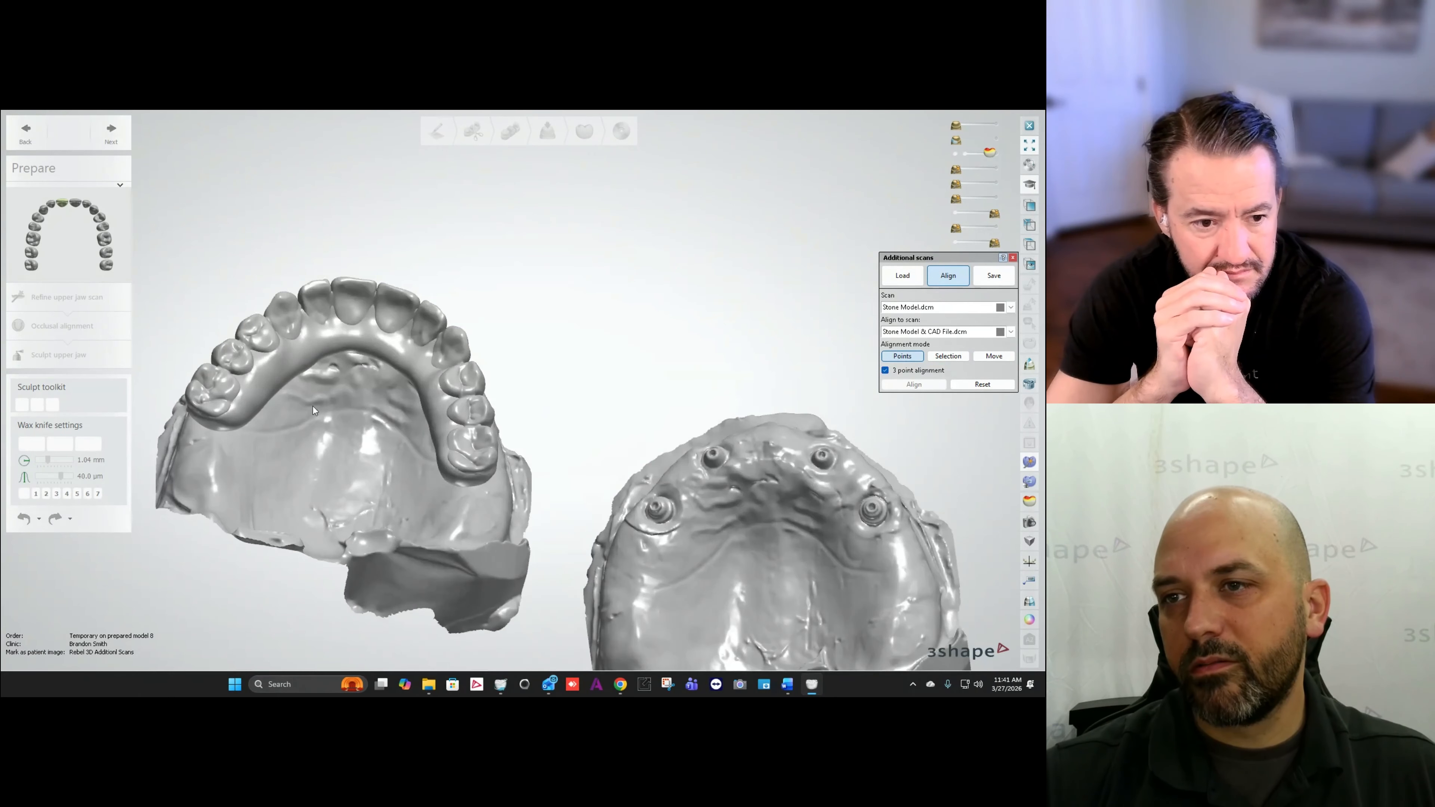
{"action": "left_click", "coordinate": [307, 403]}
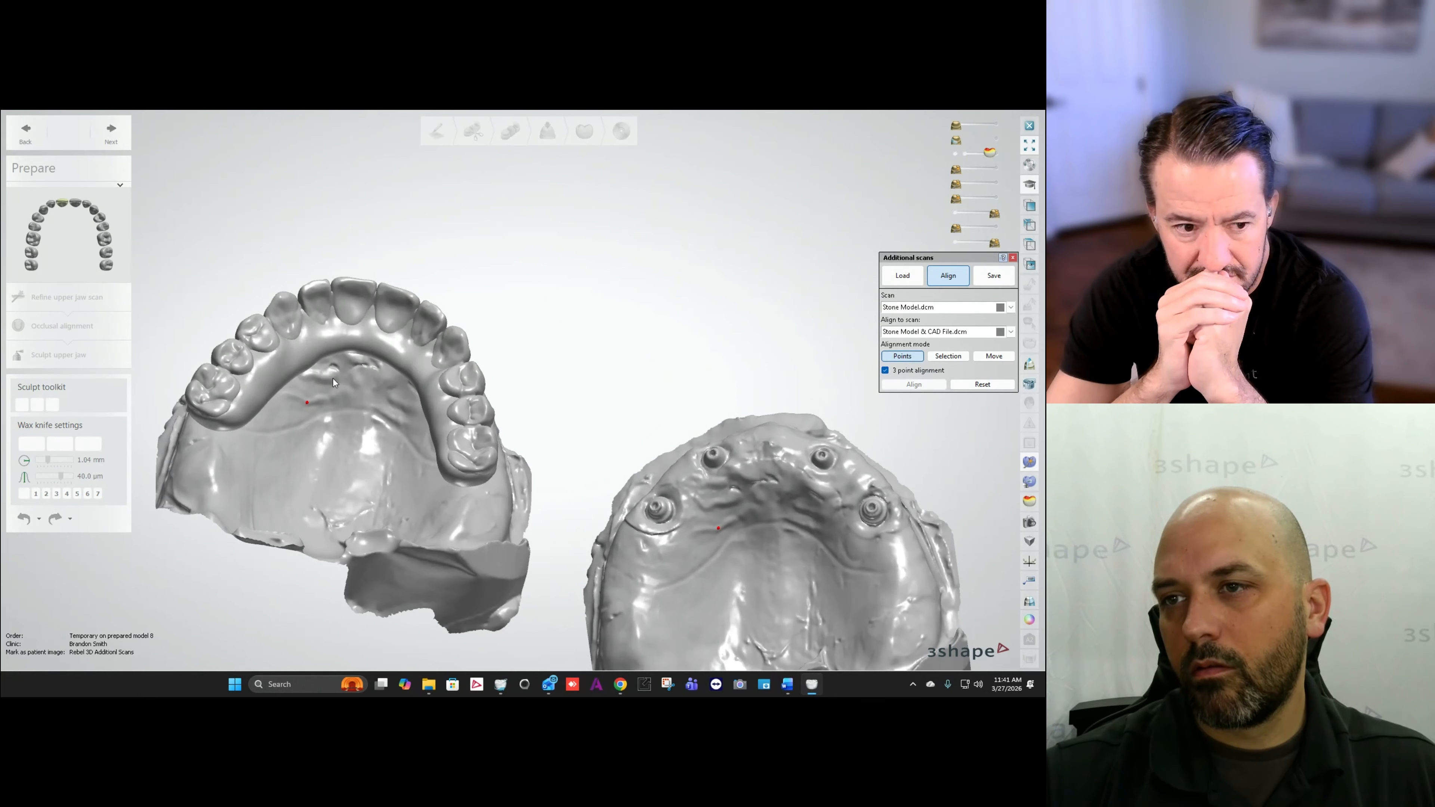
{"action": "left_click", "coordinate": [736, 498]}
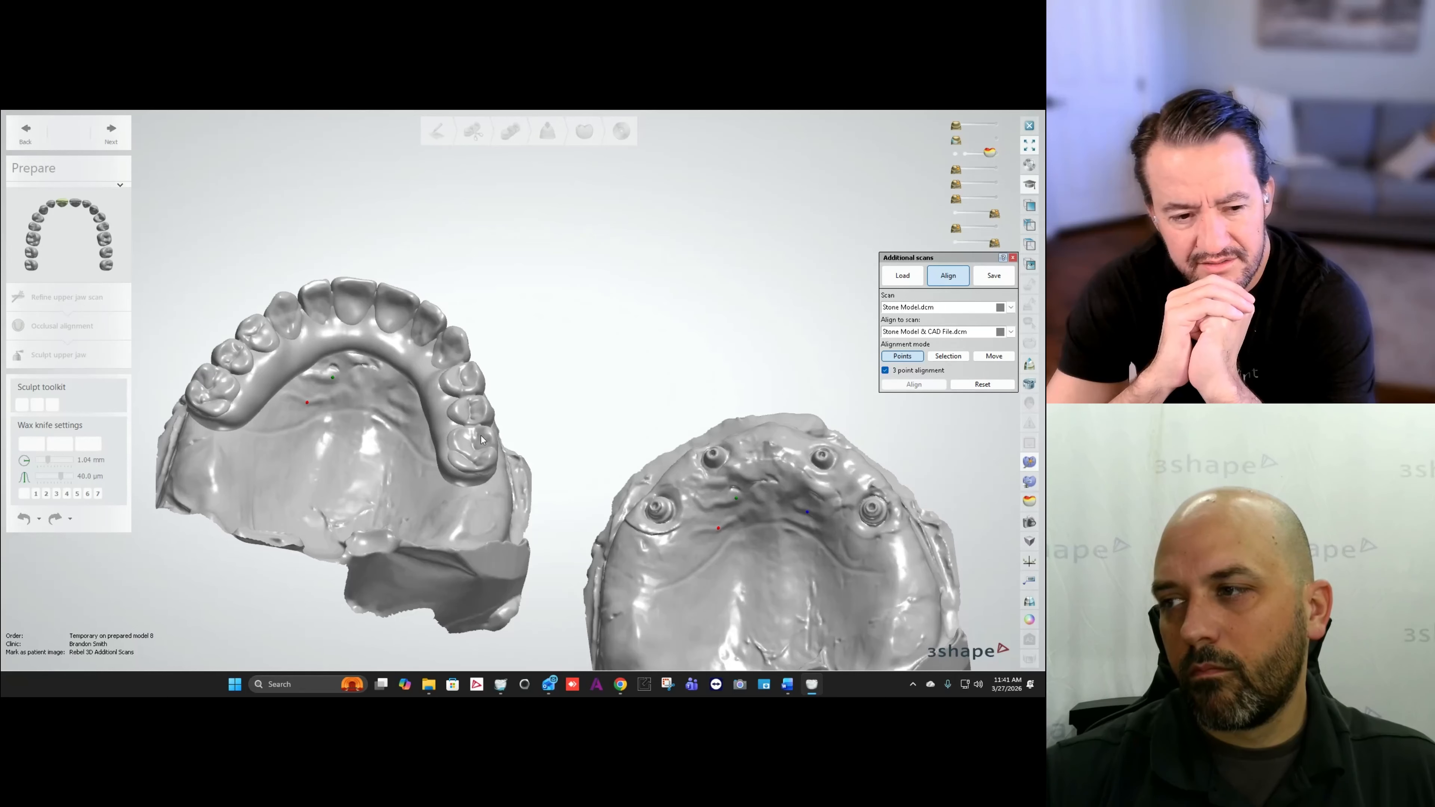
{"action": "left_click", "coordinate": [401, 408]}
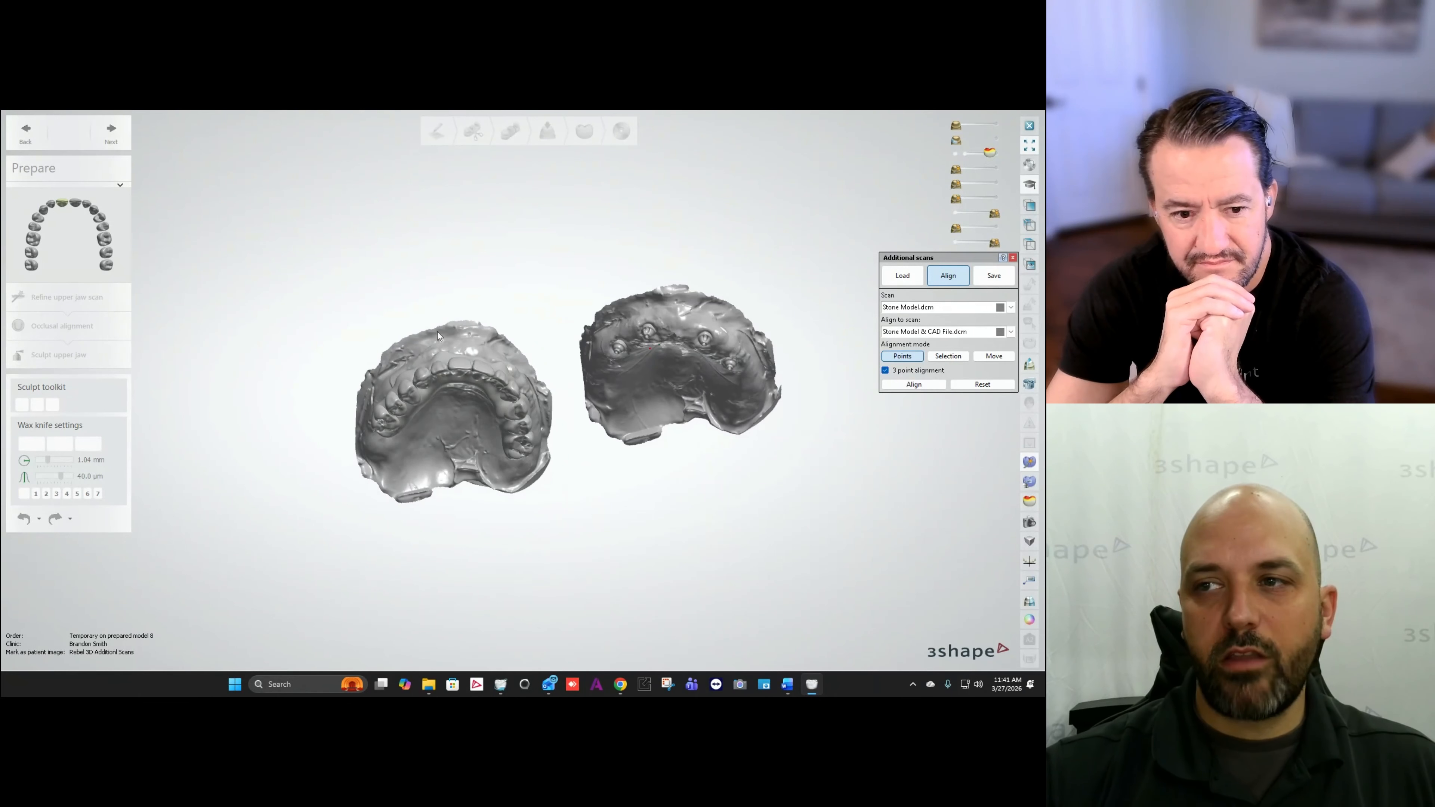
{"action": "right_click_drag", "start_coordinate": [437, 332], "coordinate": [452, 437]}
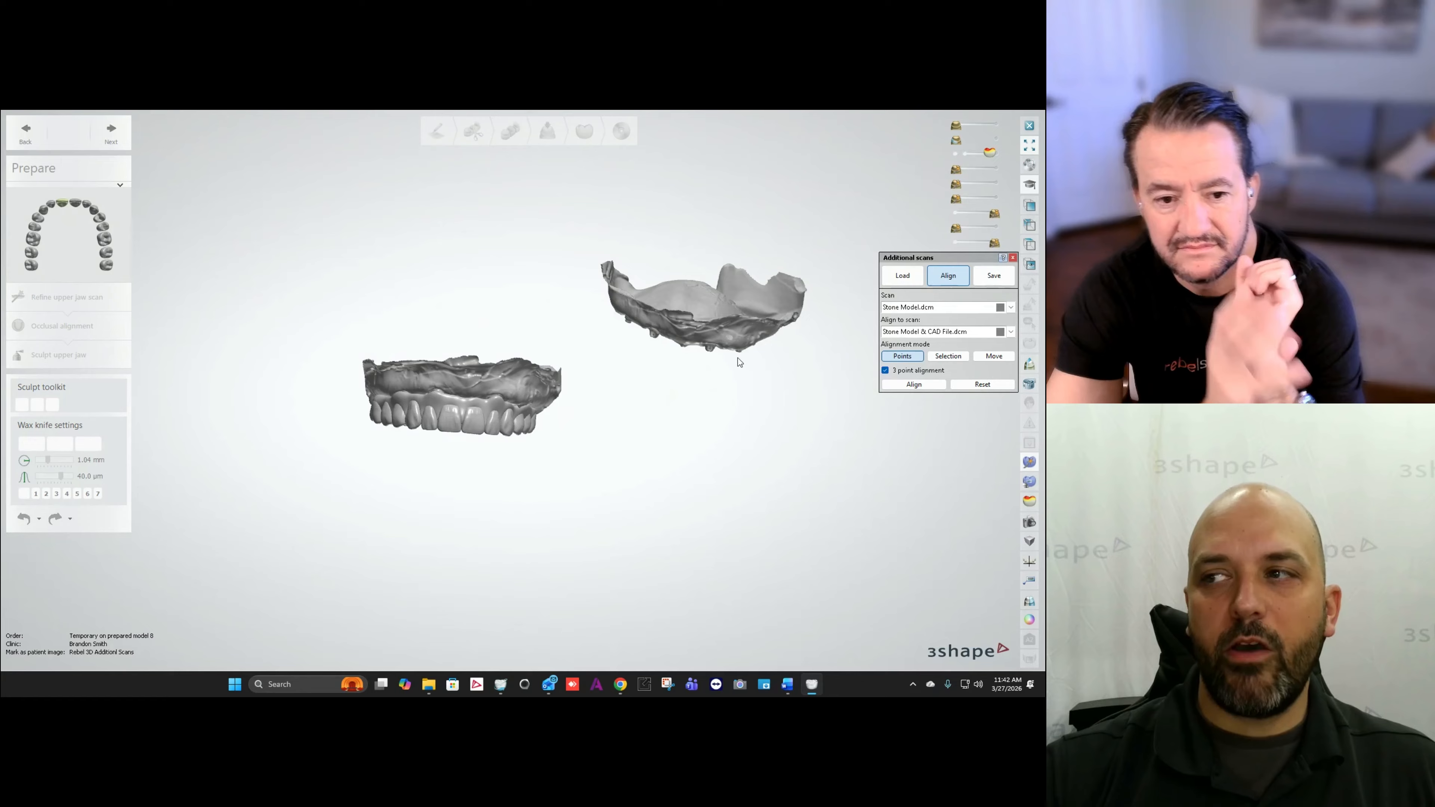
{"action": "right_click_drag", "start_coordinate": [739, 361], "coordinate": [678, 327]}
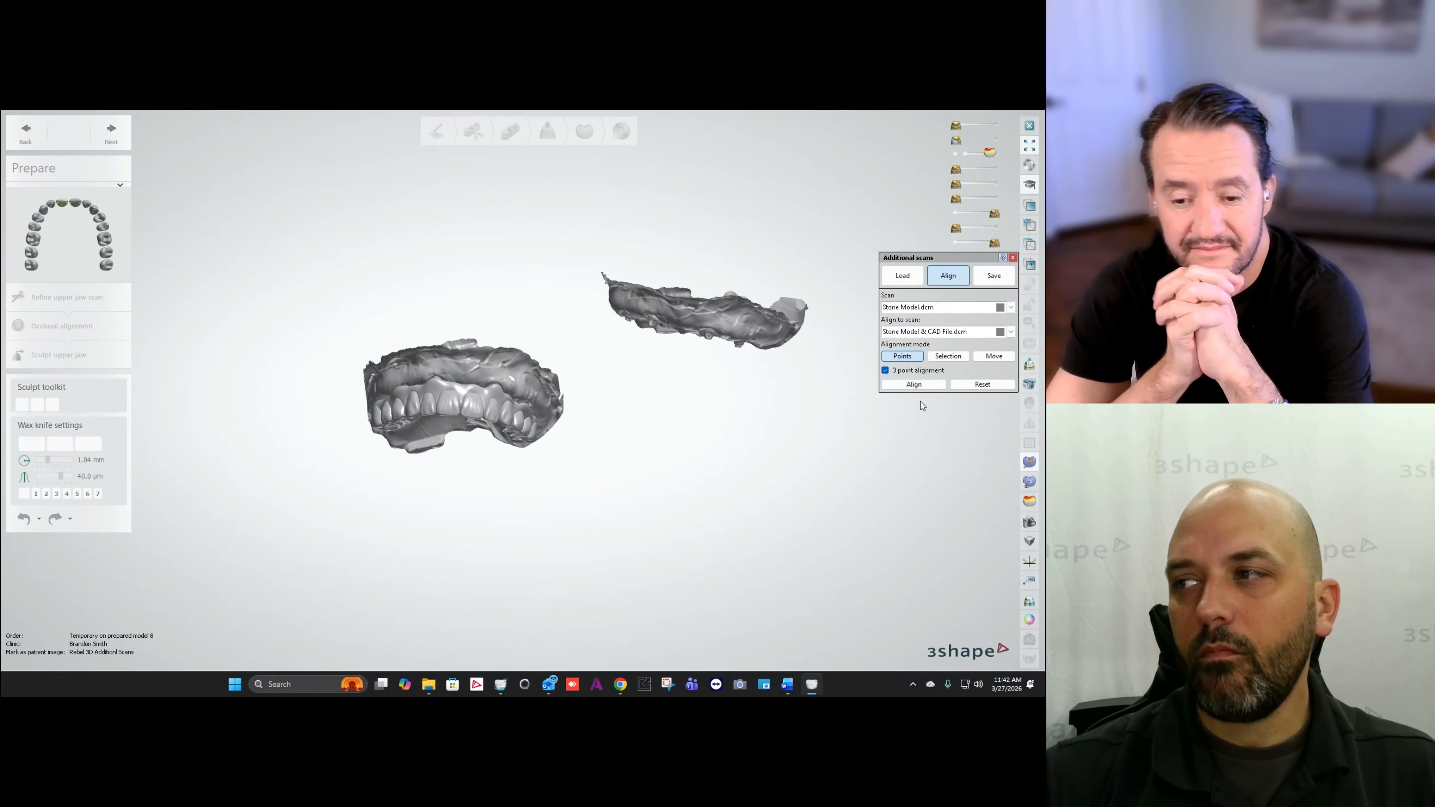
{"action": "left_click", "coordinate": [914, 384]}
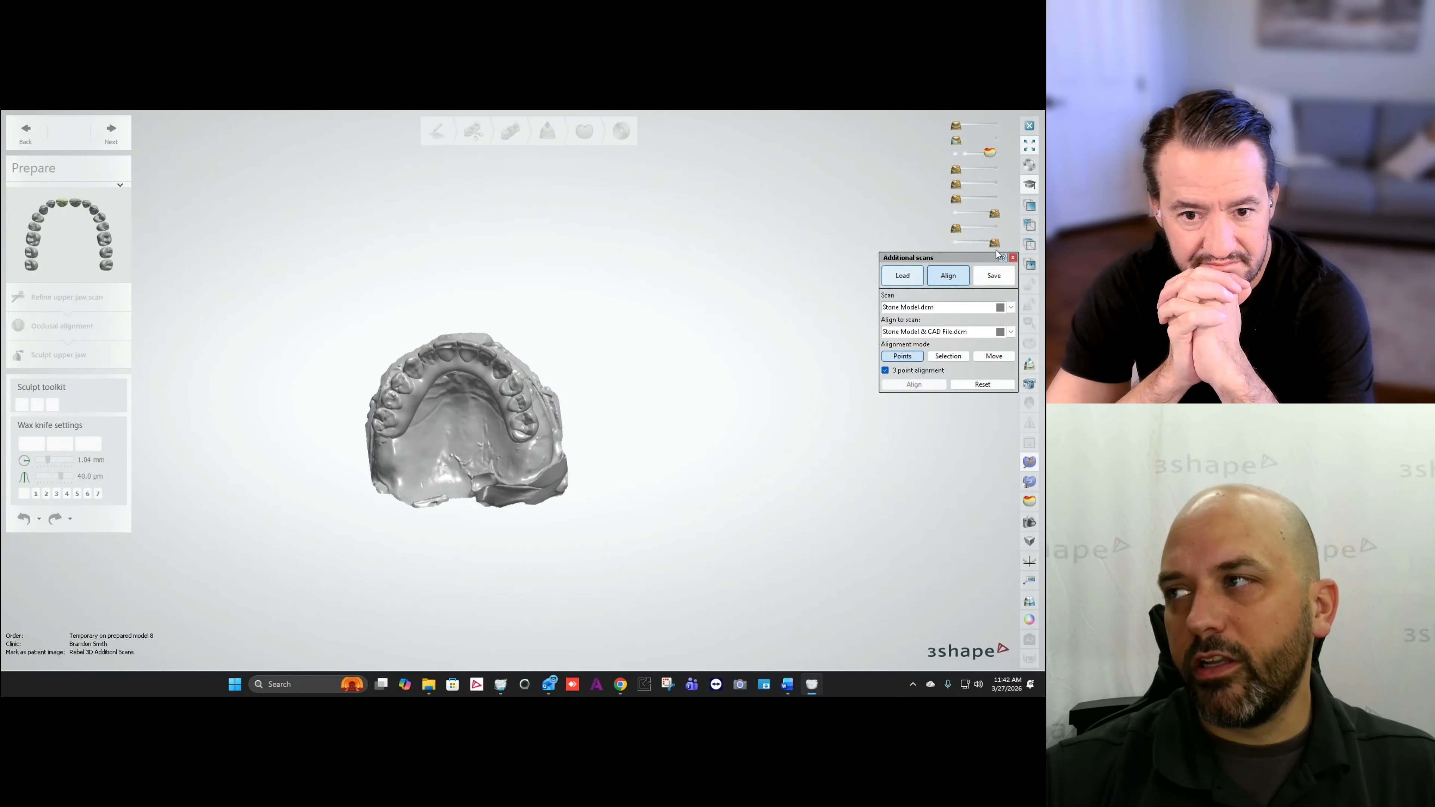
Step: Hide the Stone Model & CAD File scan and examine the aligned Stone Model against the Opposing scan
{"action": "left_click_drag", "start_coordinate": [995, 247], "coordinate": [949, 238]}
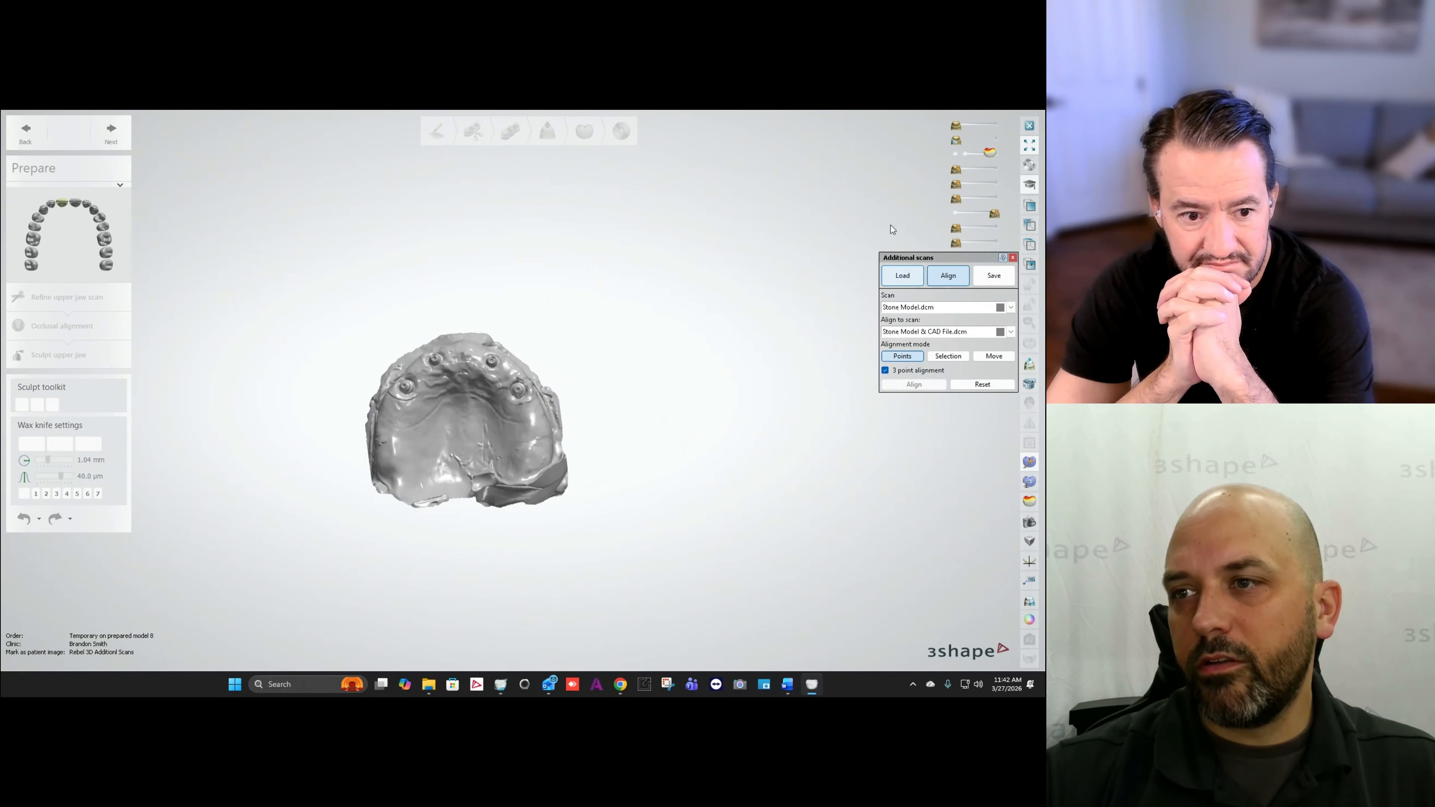
{"action": "right_click_drag", "start_coordinate": [609, 270], "coordinate": [627, 390]}
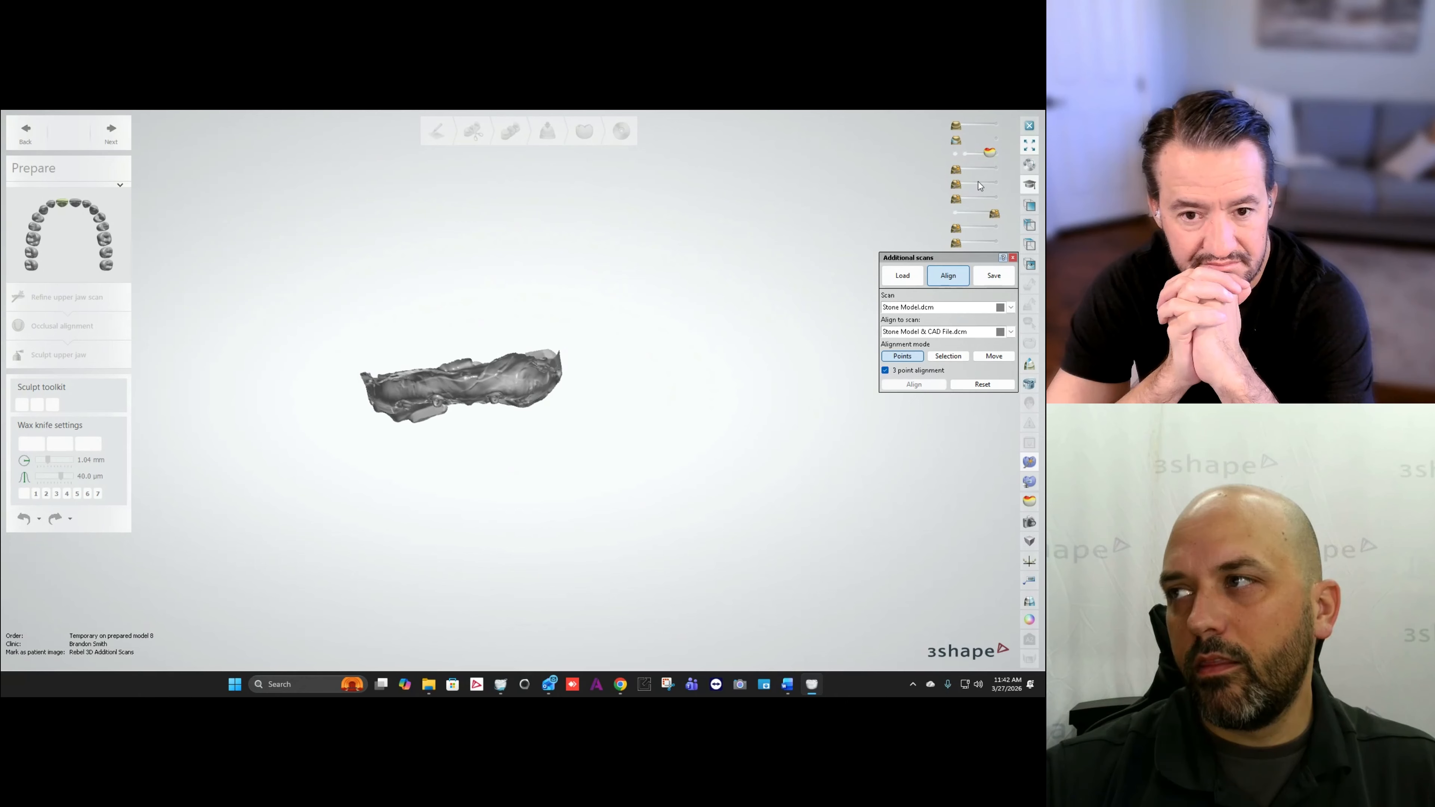
{"action": "left_click", "coordinate": [998, 185]}
{"action": "right_click_drag", "start_coordinate": [632, 229], "coordinate": [593, 279]}
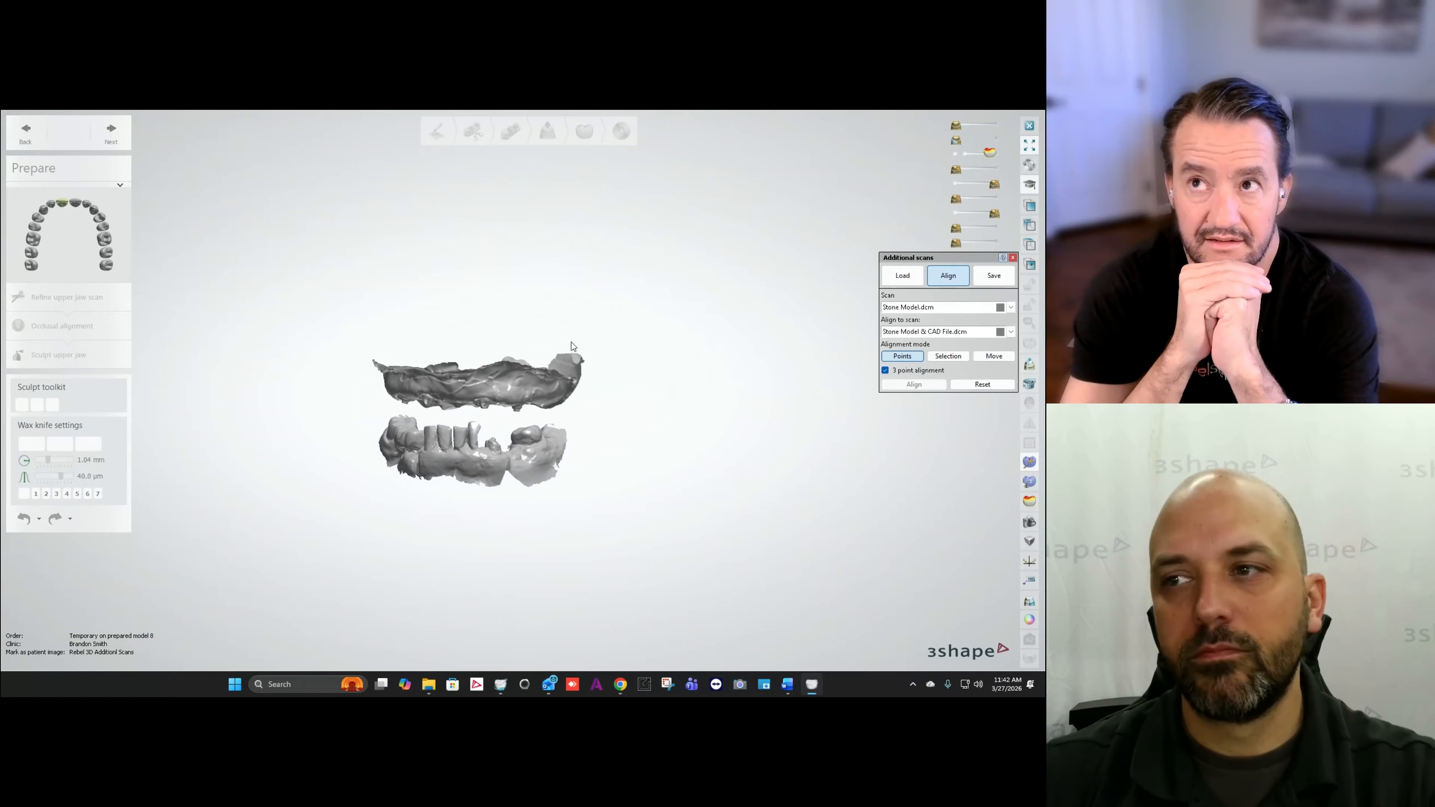
{"action": "right_click_drag", "start_coordinate": [461, 419], "coordinate": [485, 414]}
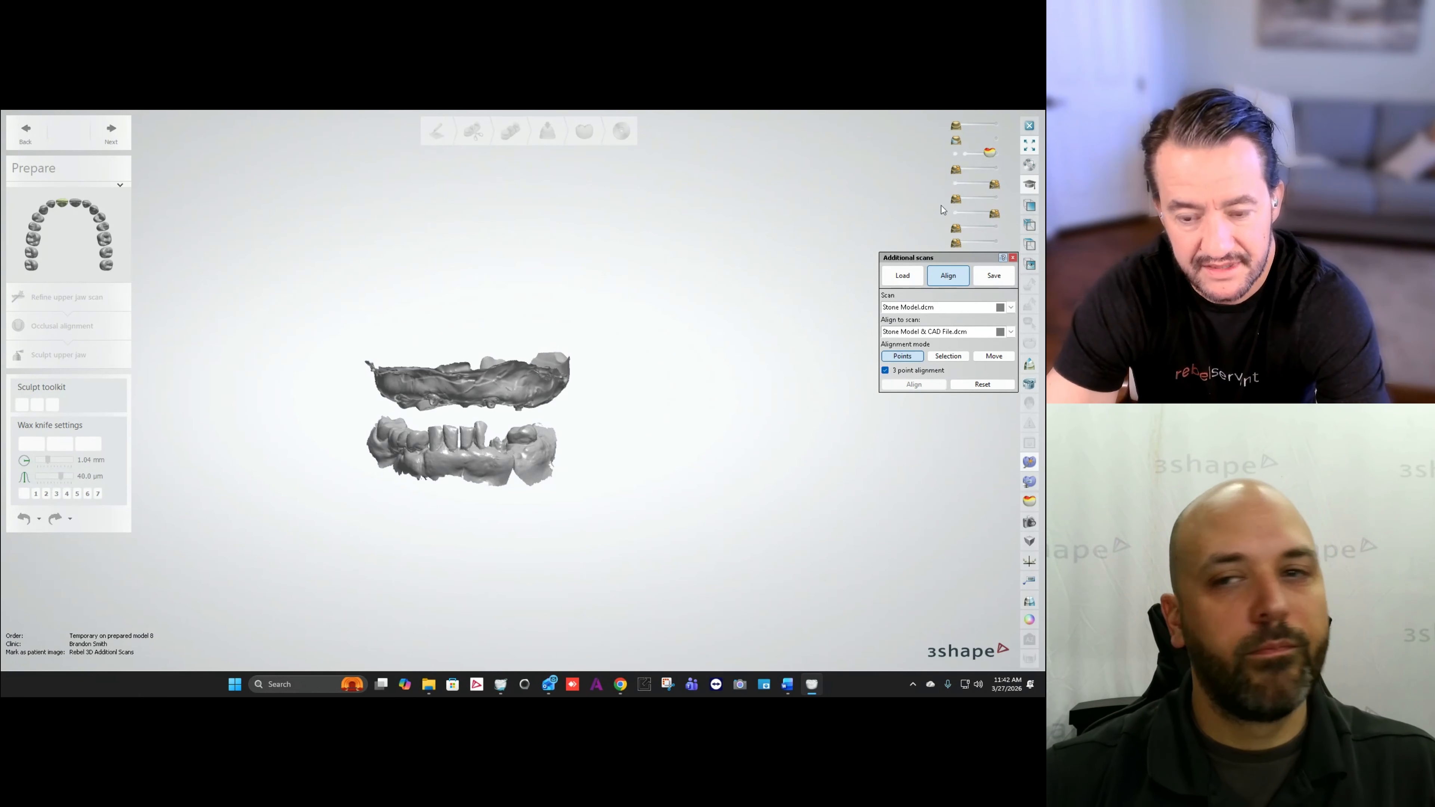
Step: Hide the Stone Model and Opposing scans, and show only the Design and Stone Model & CAD File scans
{"action": "left_click", "coordinate": [958, 215]}
{"action": "left_click", "coordinate": [995, 212]}
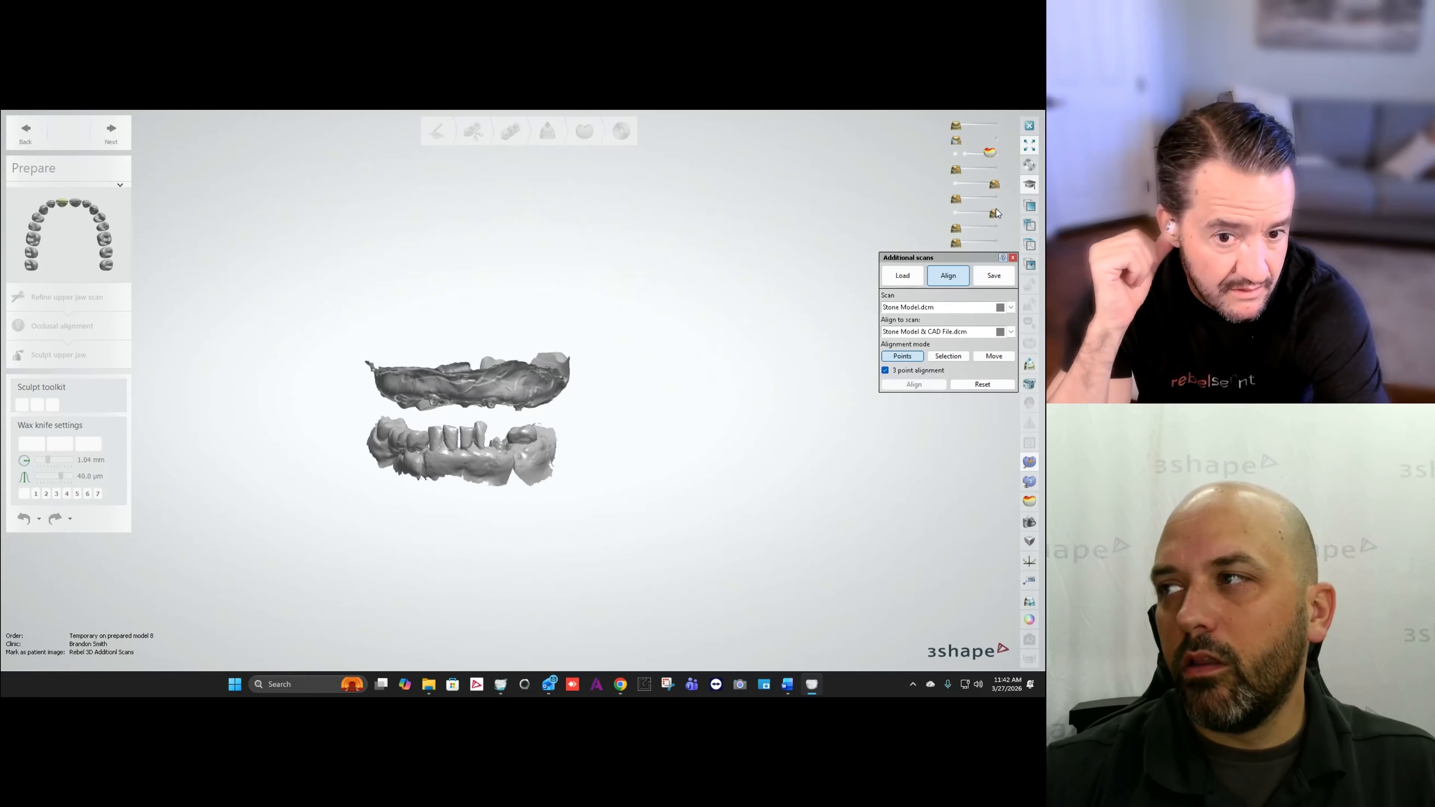
{"action": "left_click", "coordinate": [996, 216]}
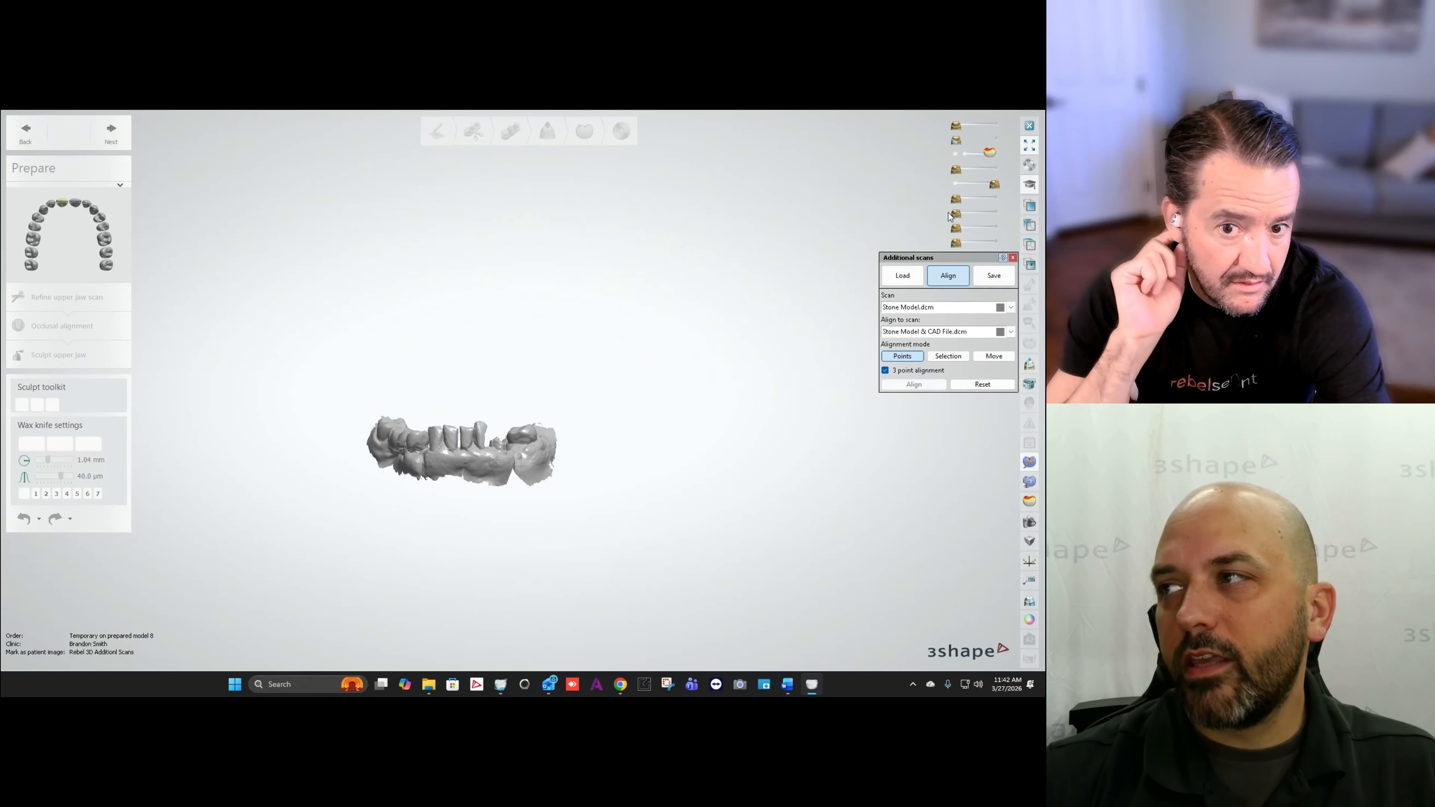
{"action": "left_click", "coordinate": [997, 186]}
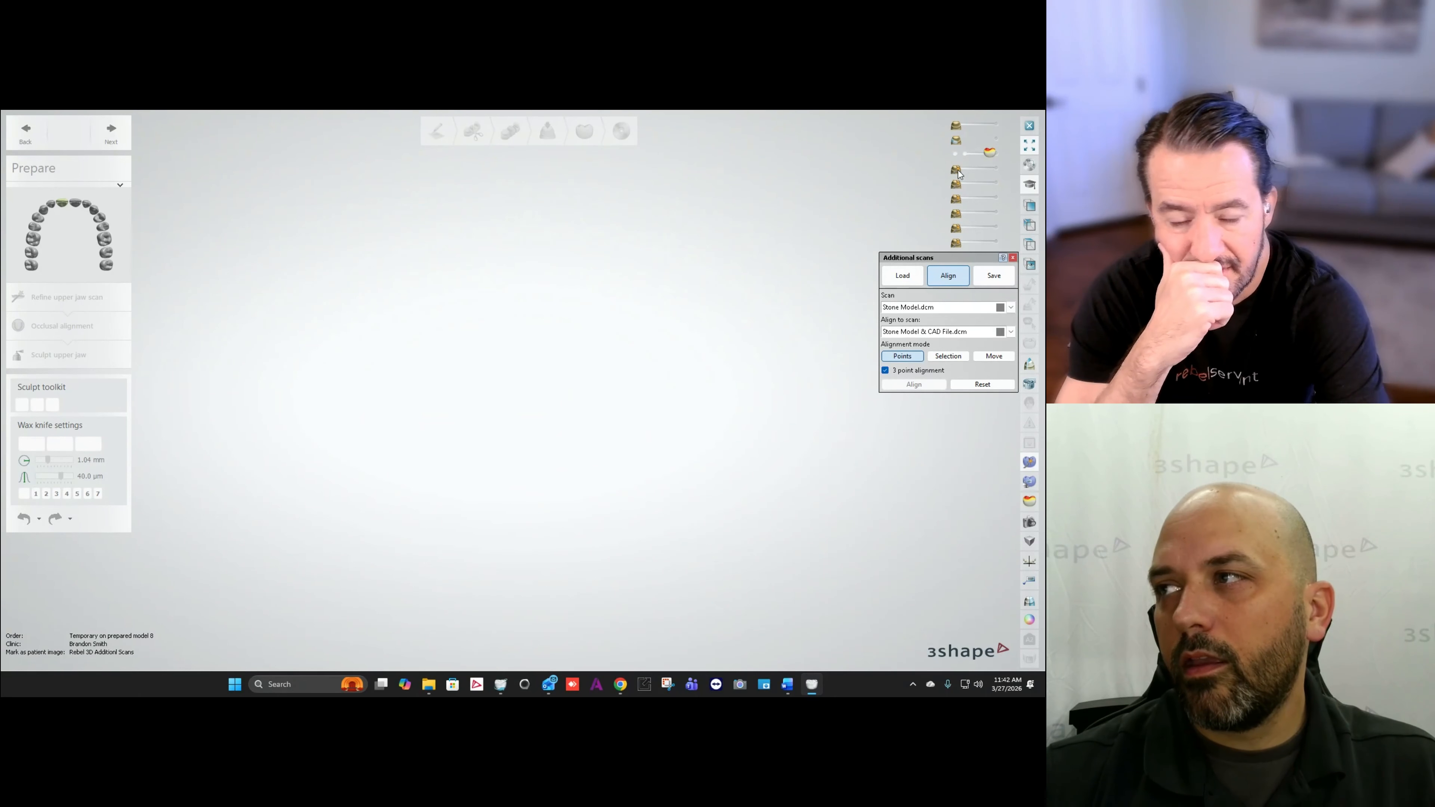
{"action": "left_click", "coordinate": [1000, 170]}
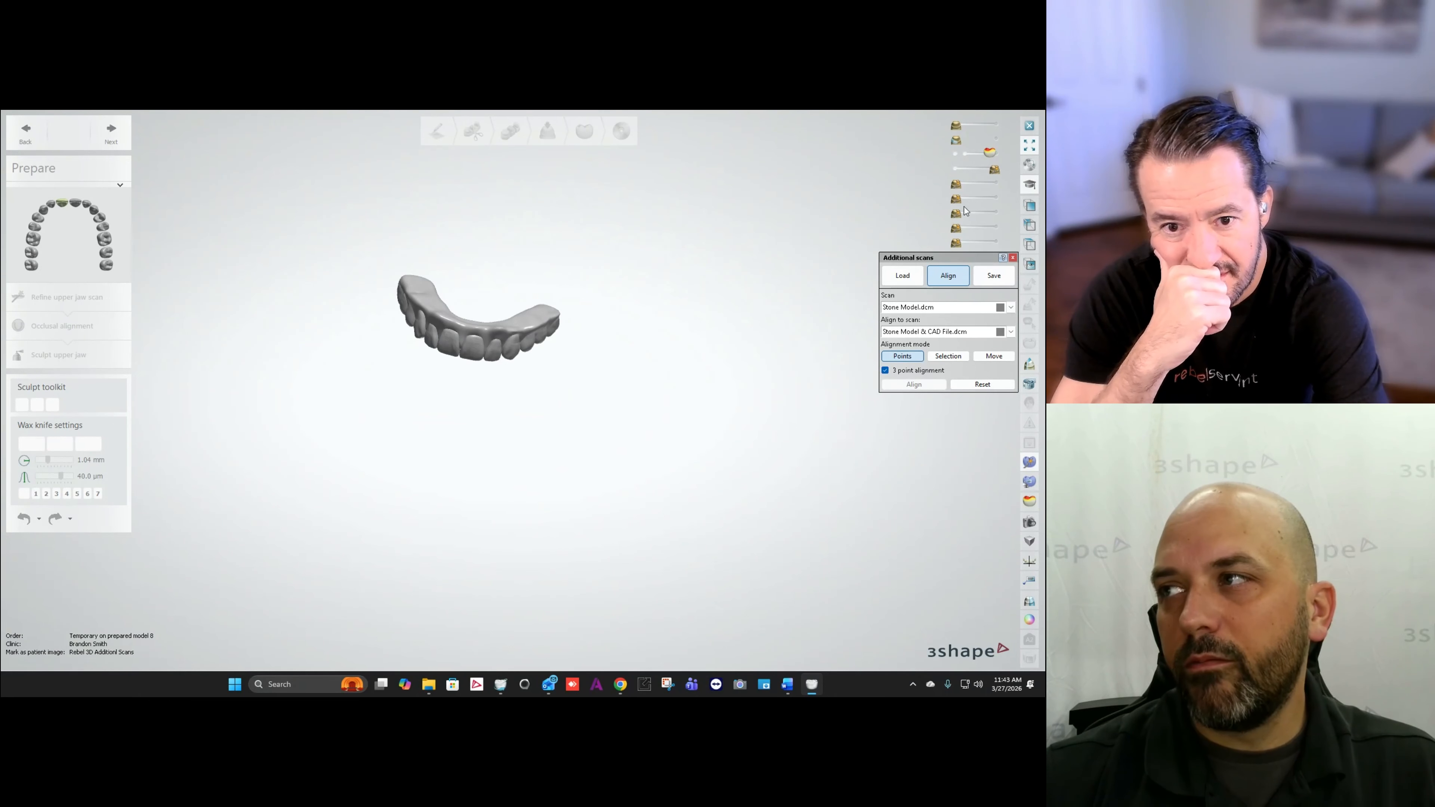
{"action": "left_click", "coordinate": [989, 243]}
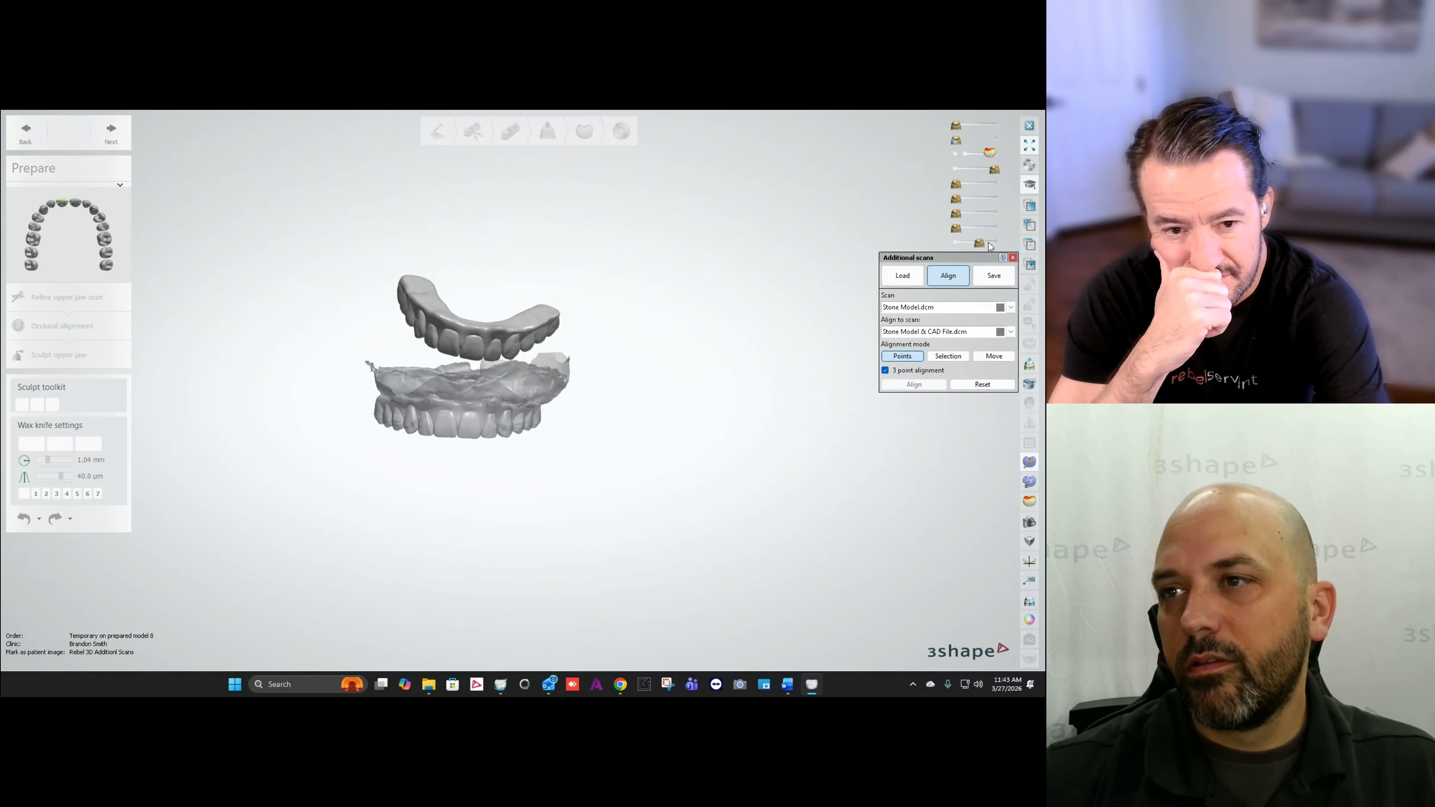
{"action": "left_click", "coordinate": [995, 243]}
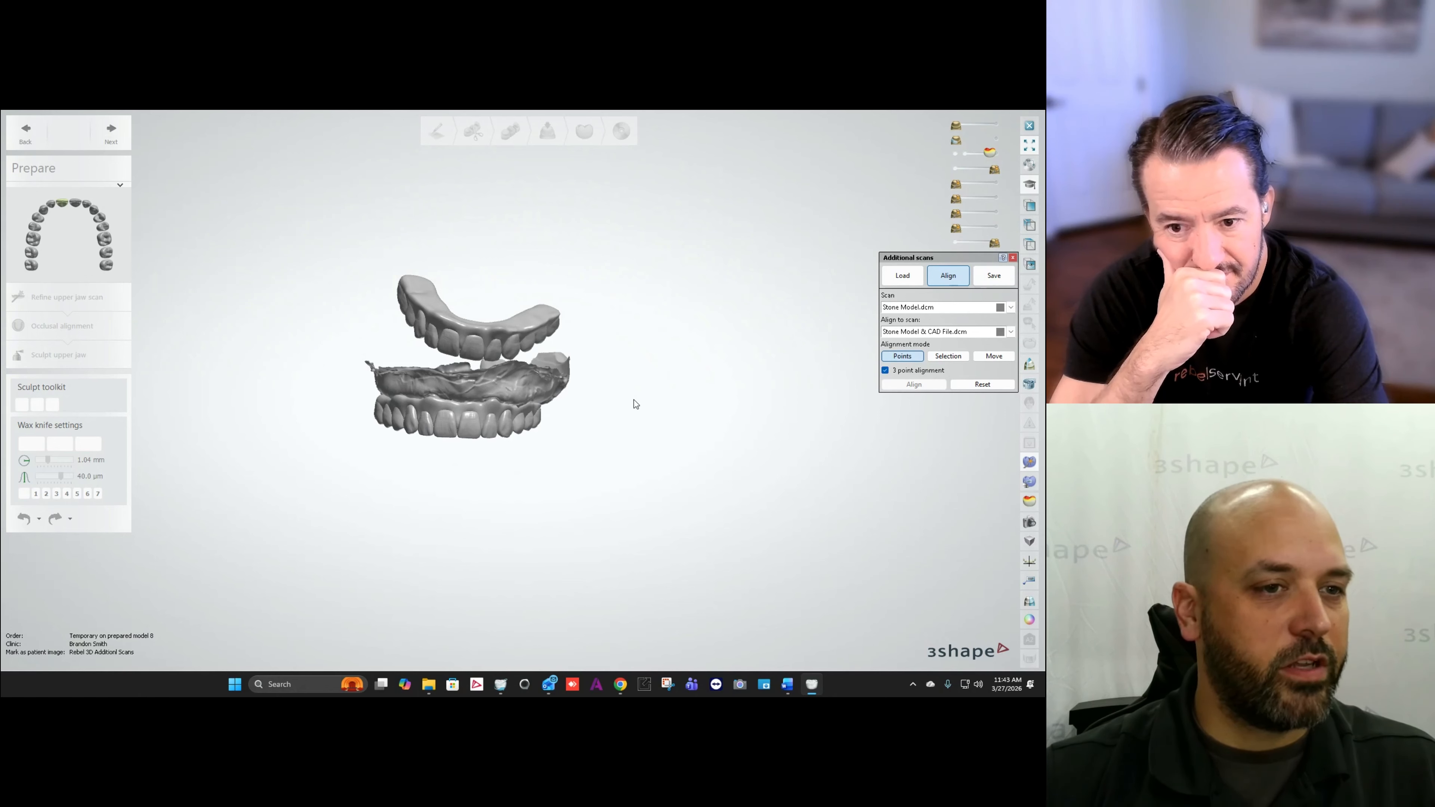
{"action": "right_click_drag", "start_coordinate": [635, 404], "coordinate": [763, 362]}
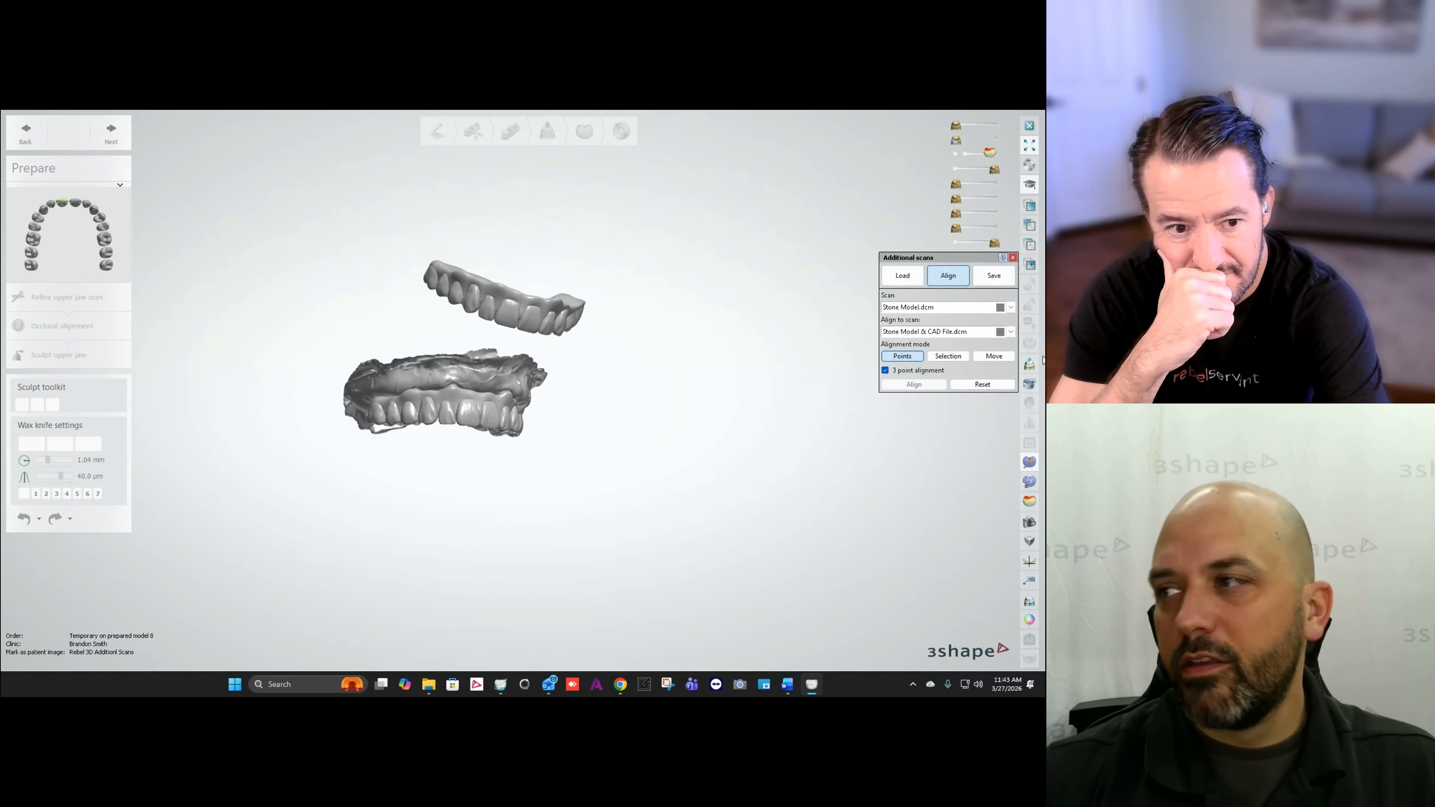
Step: Choose Design.dcm as the scan to align and Stone Model & CAD File.dcm as its alignment target
{"action": "left_click", "coordinate": [919, 309]}
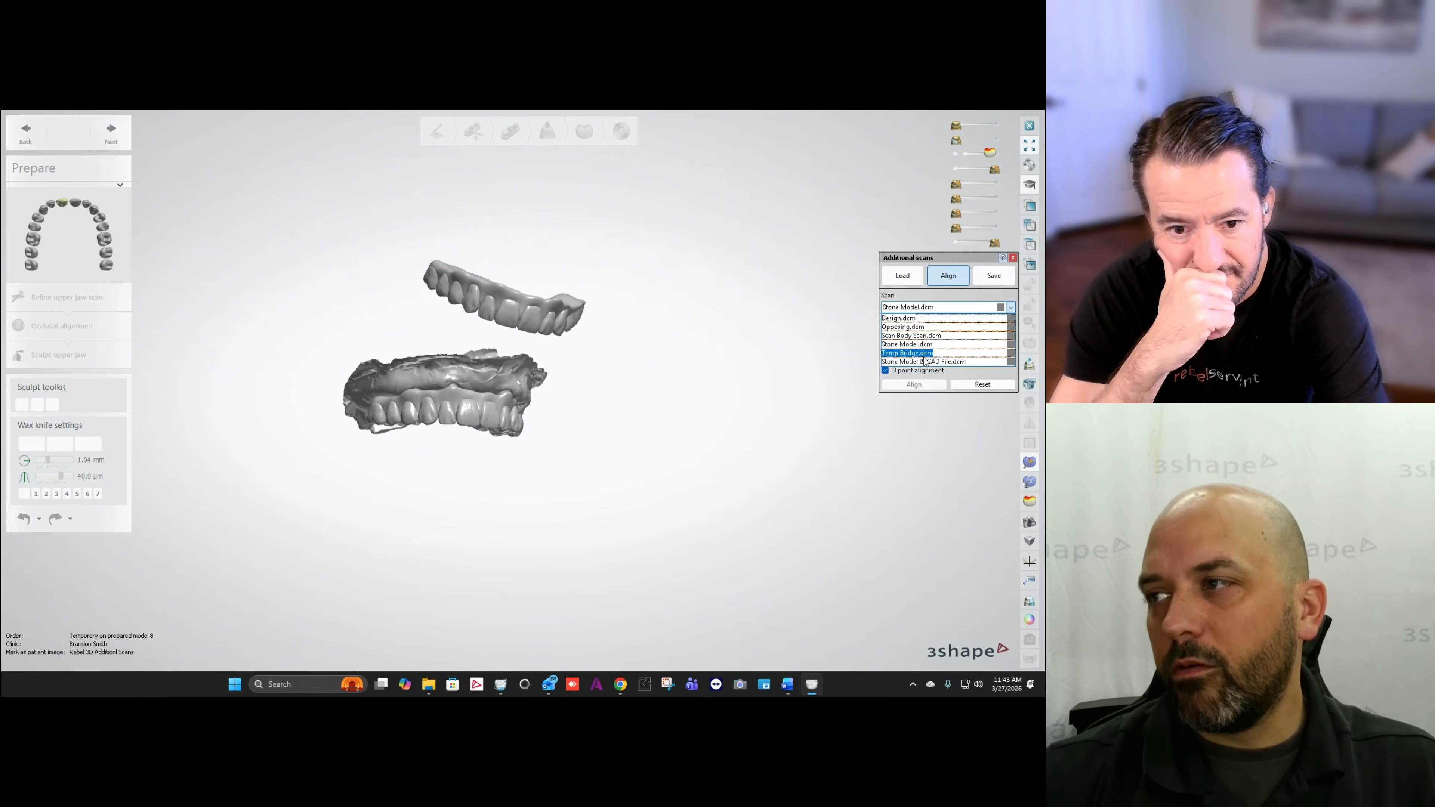
{"action": "left_click", "coordinate": [906, 319]}
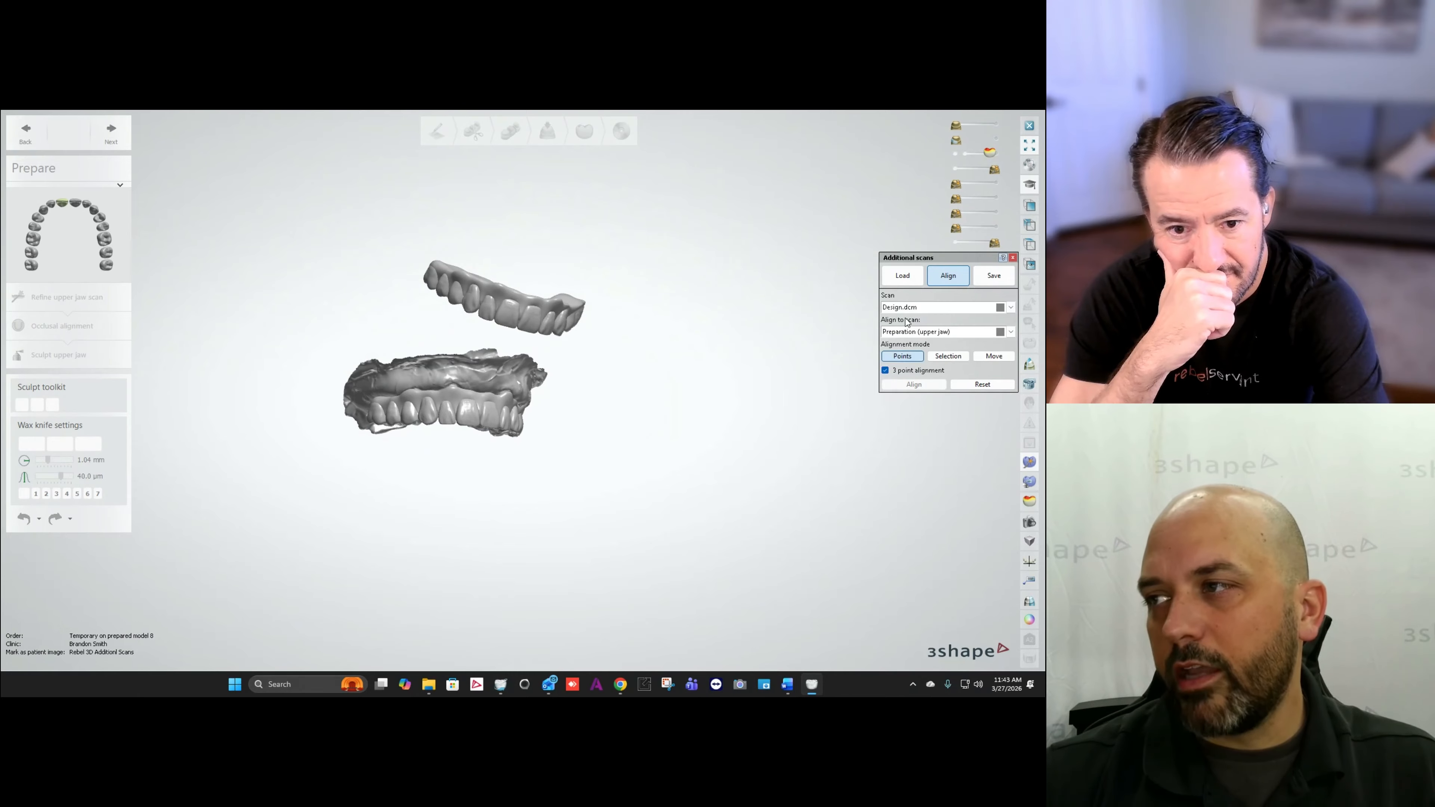
{"action": "left_click", "coordinate": [931, 332]}
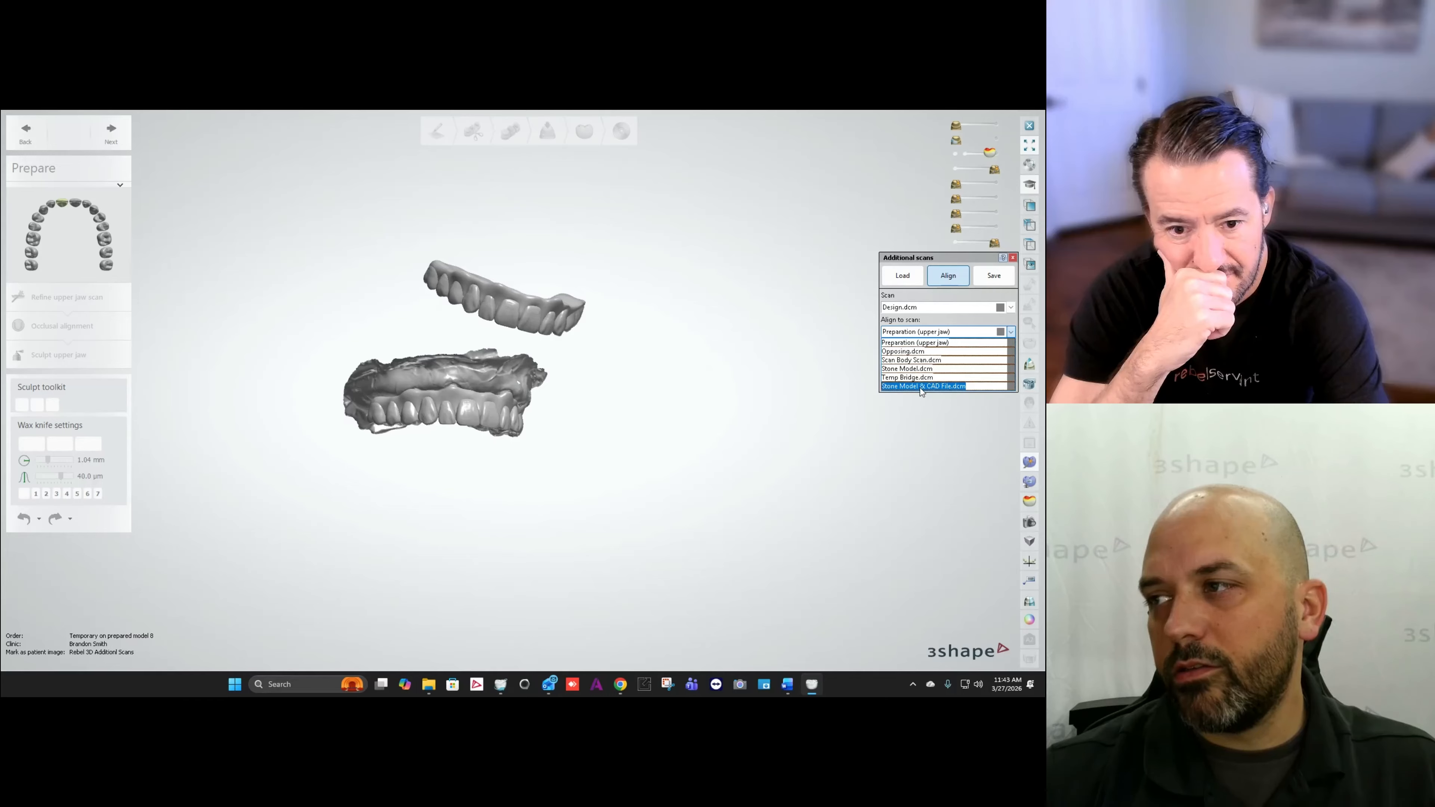
{"action": "left_click", "coordinate": [951, 386]}
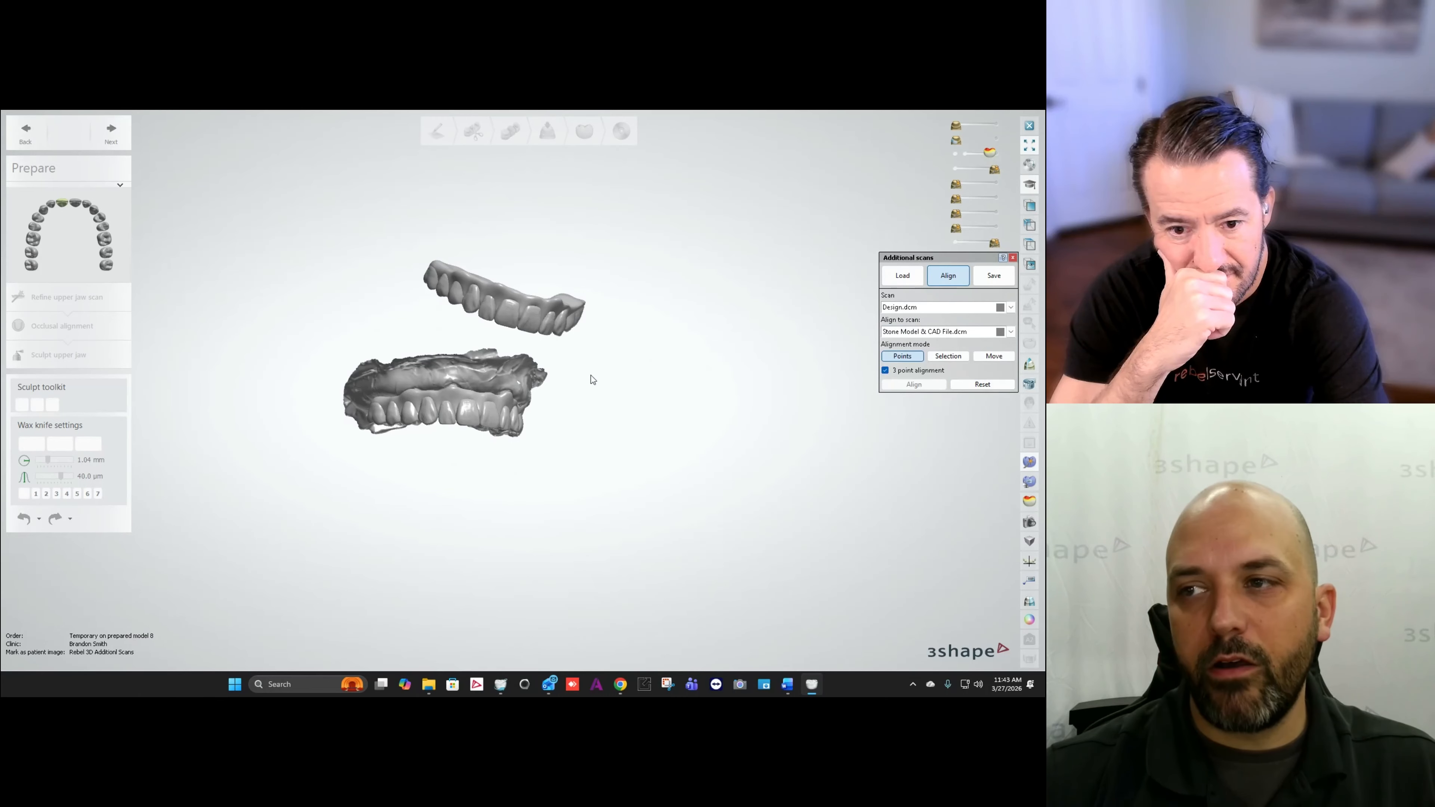
Step: Align the Design to the Stone Model & CAD File scan using three matching point pairs on both posterior ends and the front teeth
{"action": "right_click_drag", "start_coordinate": [650, 356], "coordinate": [449, 315]}
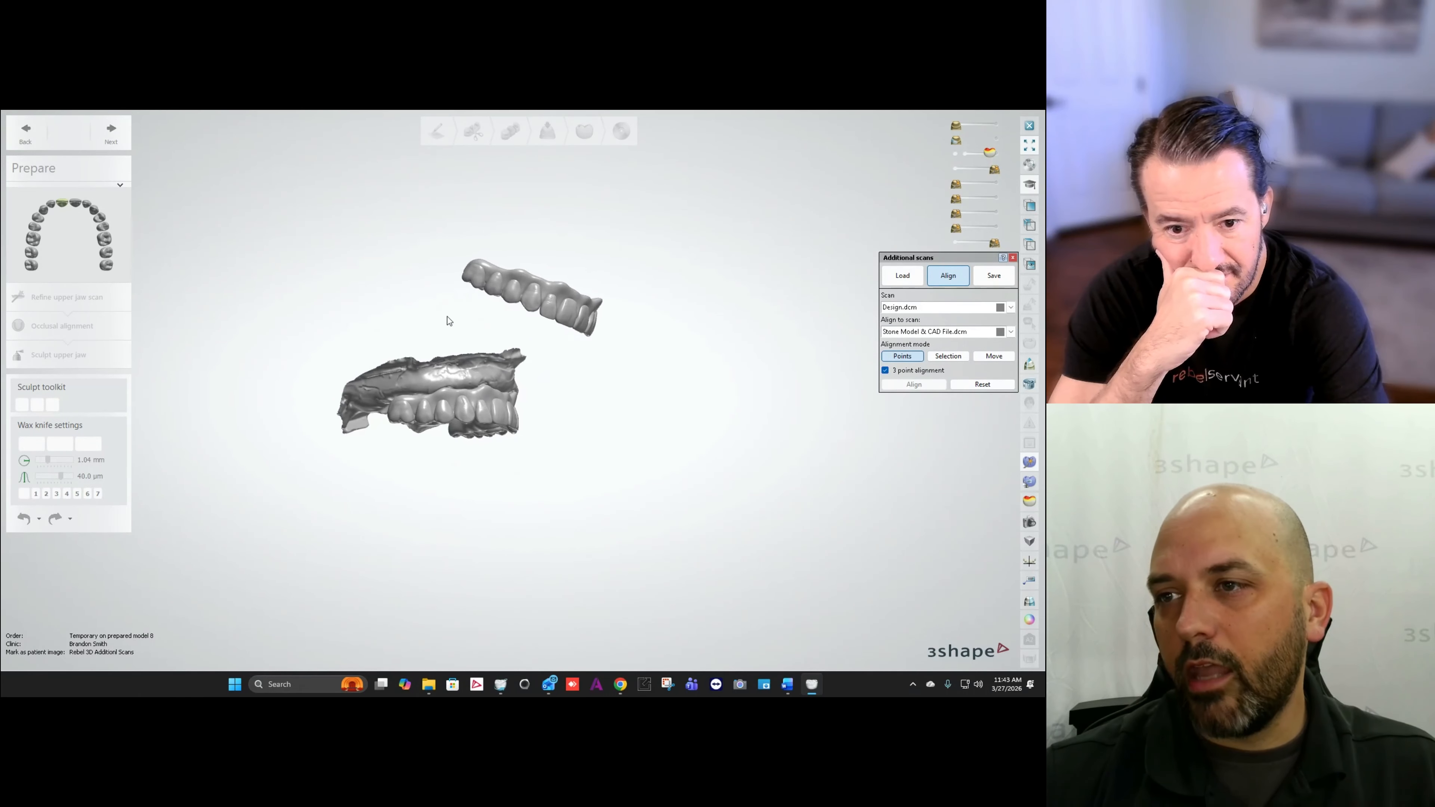
{"action": "scroll", "coordinate": [507, 285], "scroll_direction": "up", "scroll_amount": 3}
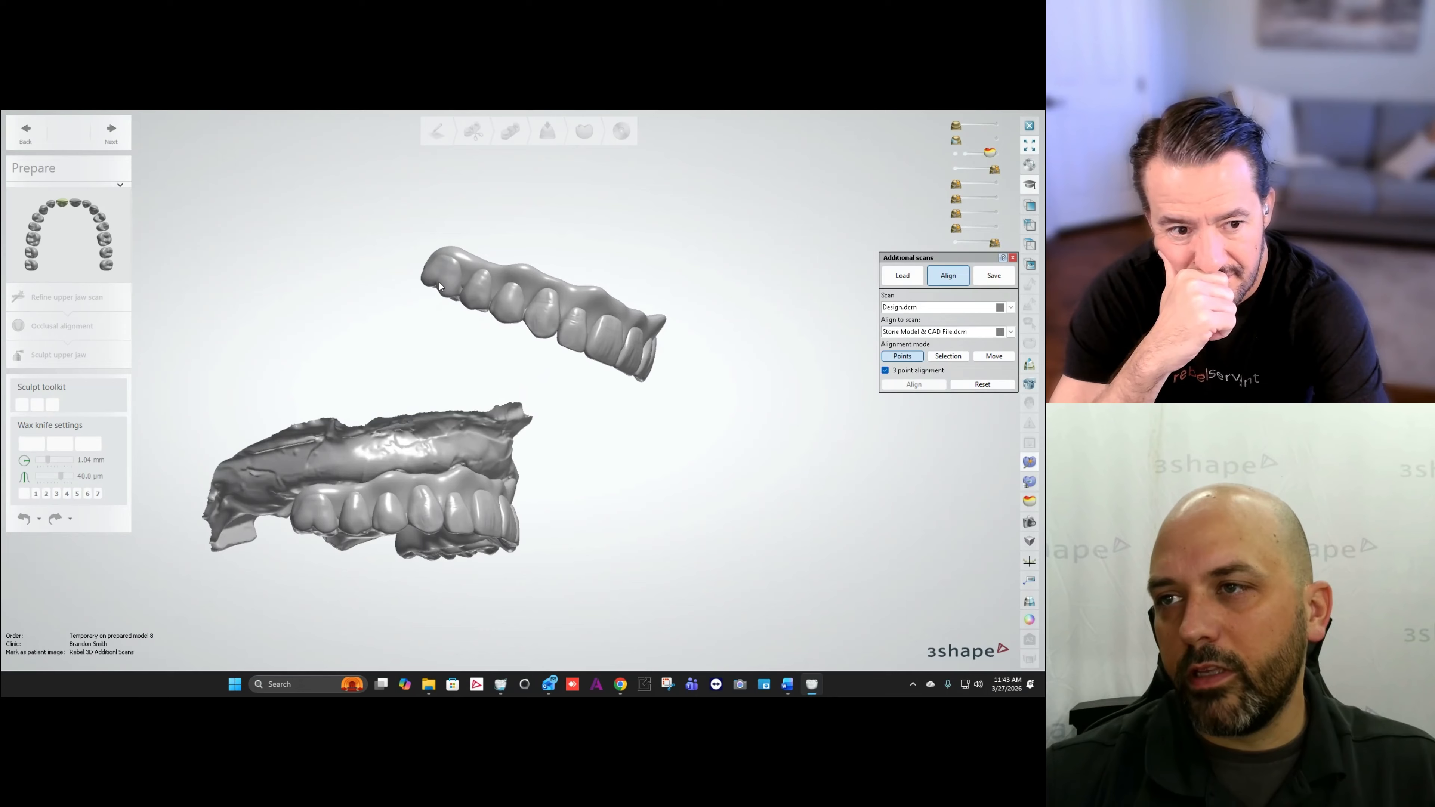
{"action": "left_click", "coordinate": [436, 278]}
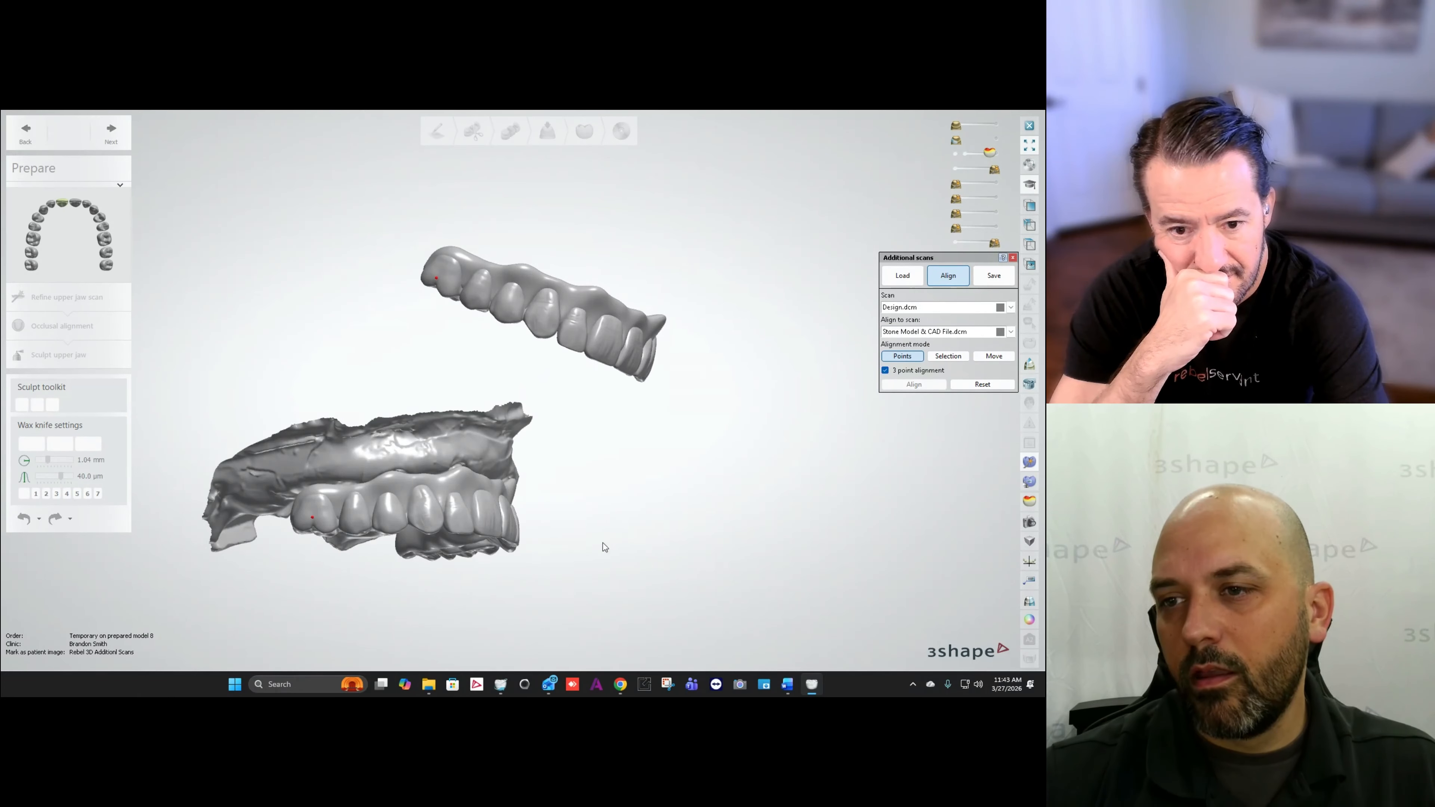
{"action": "right_click_drag", "start_coordinate": [603, 547], "coordinate": [497, 558]}
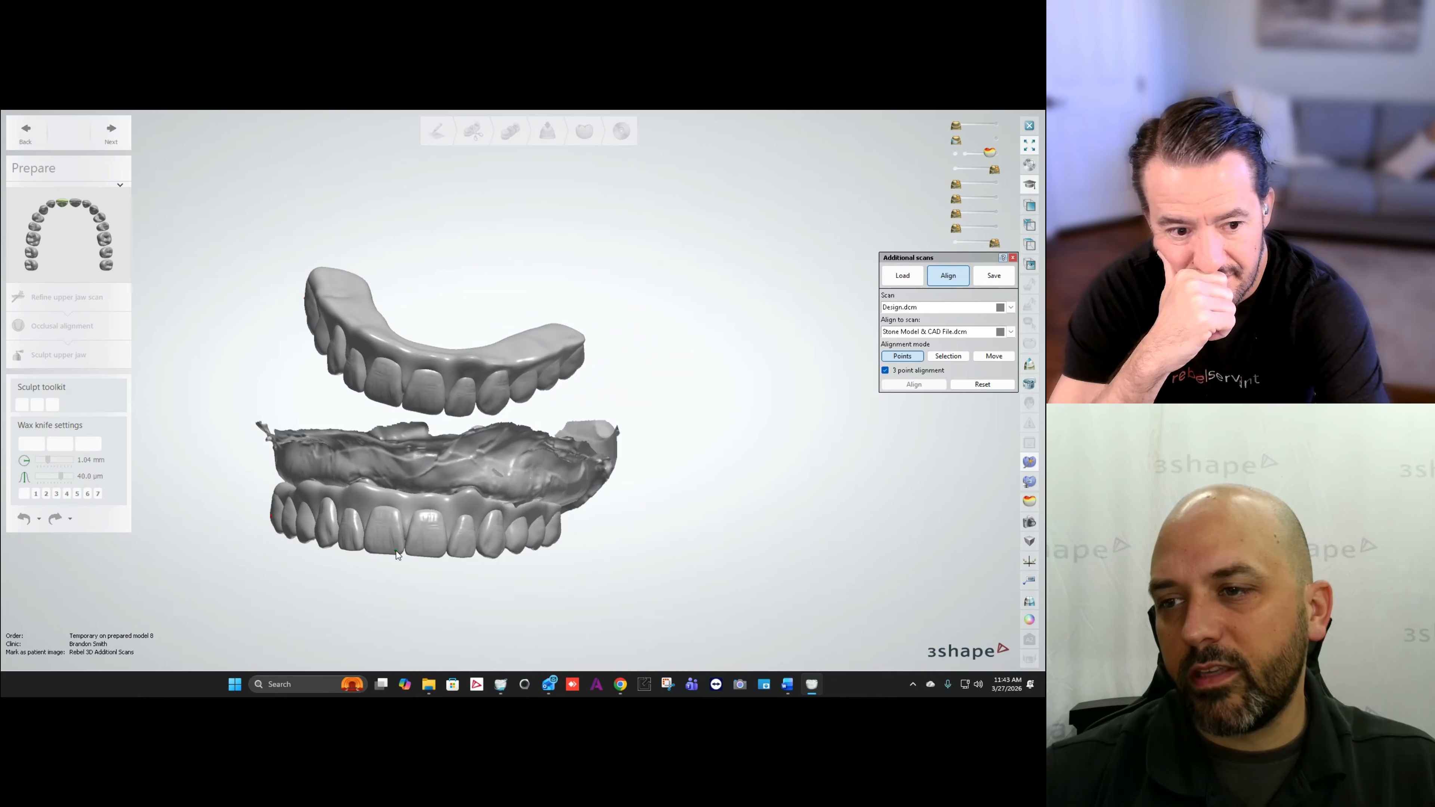
{"action": "right_click_drag", "start_coordinate": [403, 408], "coordinate": [459, 490]}
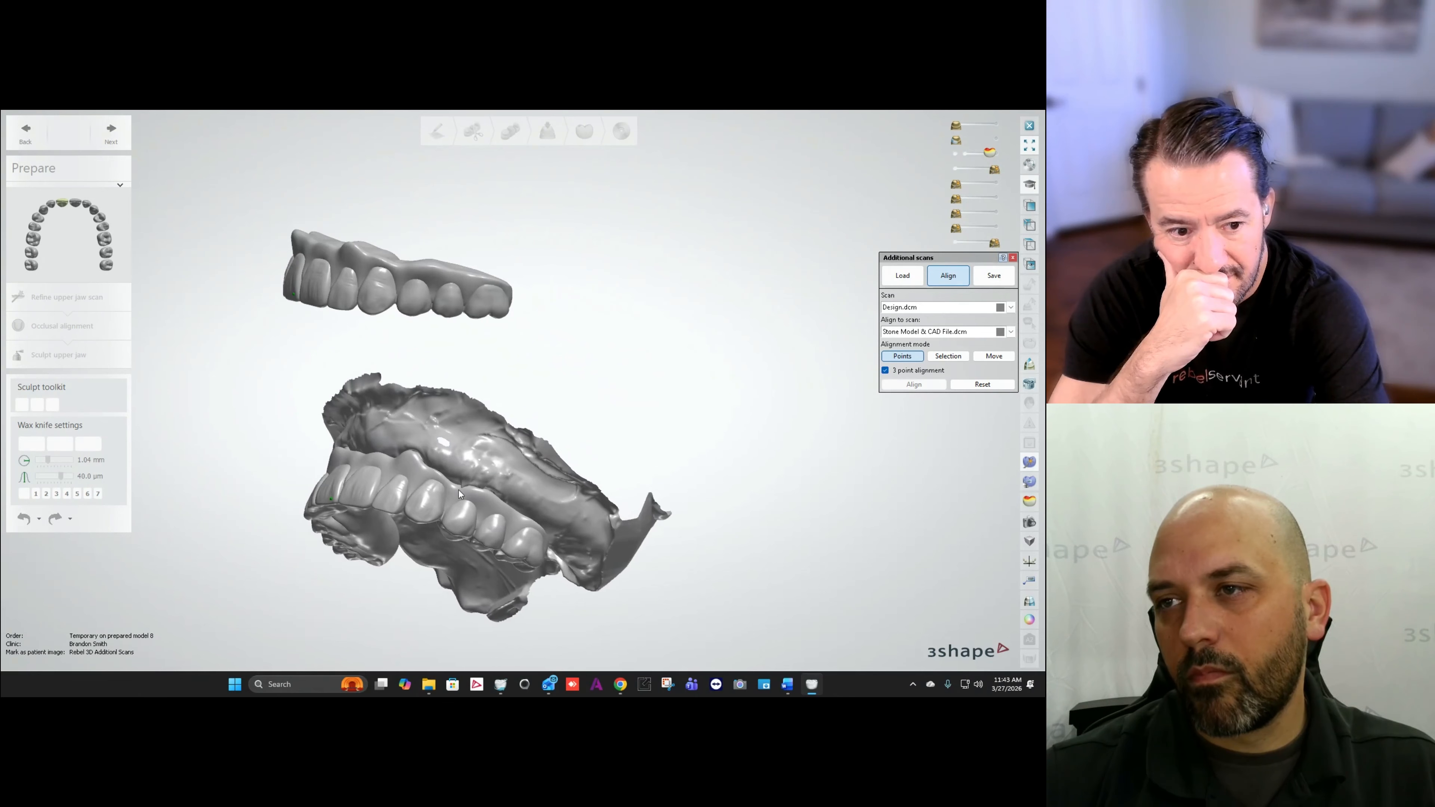
{"action": "left_click", "coordinate": [531, 550]}
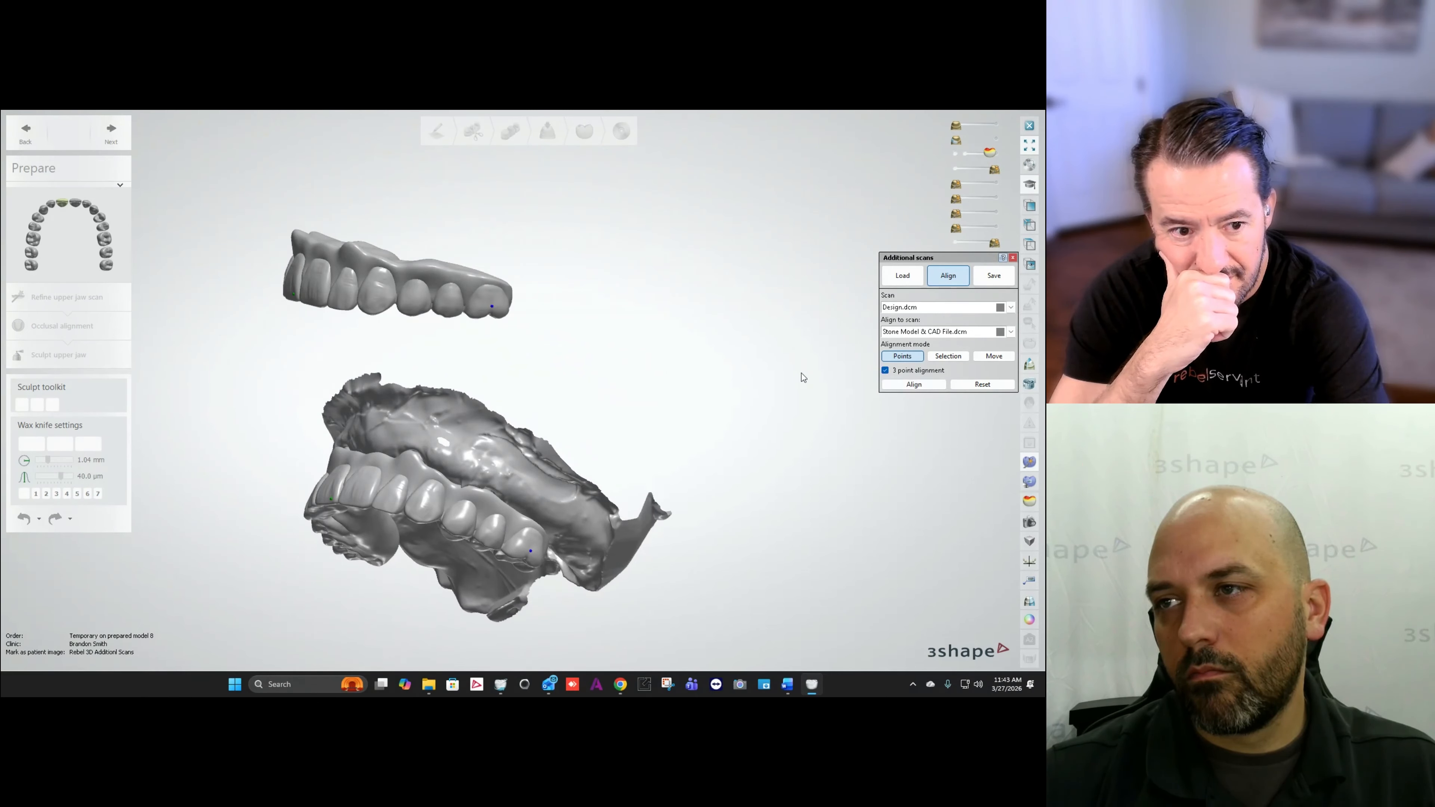
{"action": "left_click", "coordinate": [927, 388]}
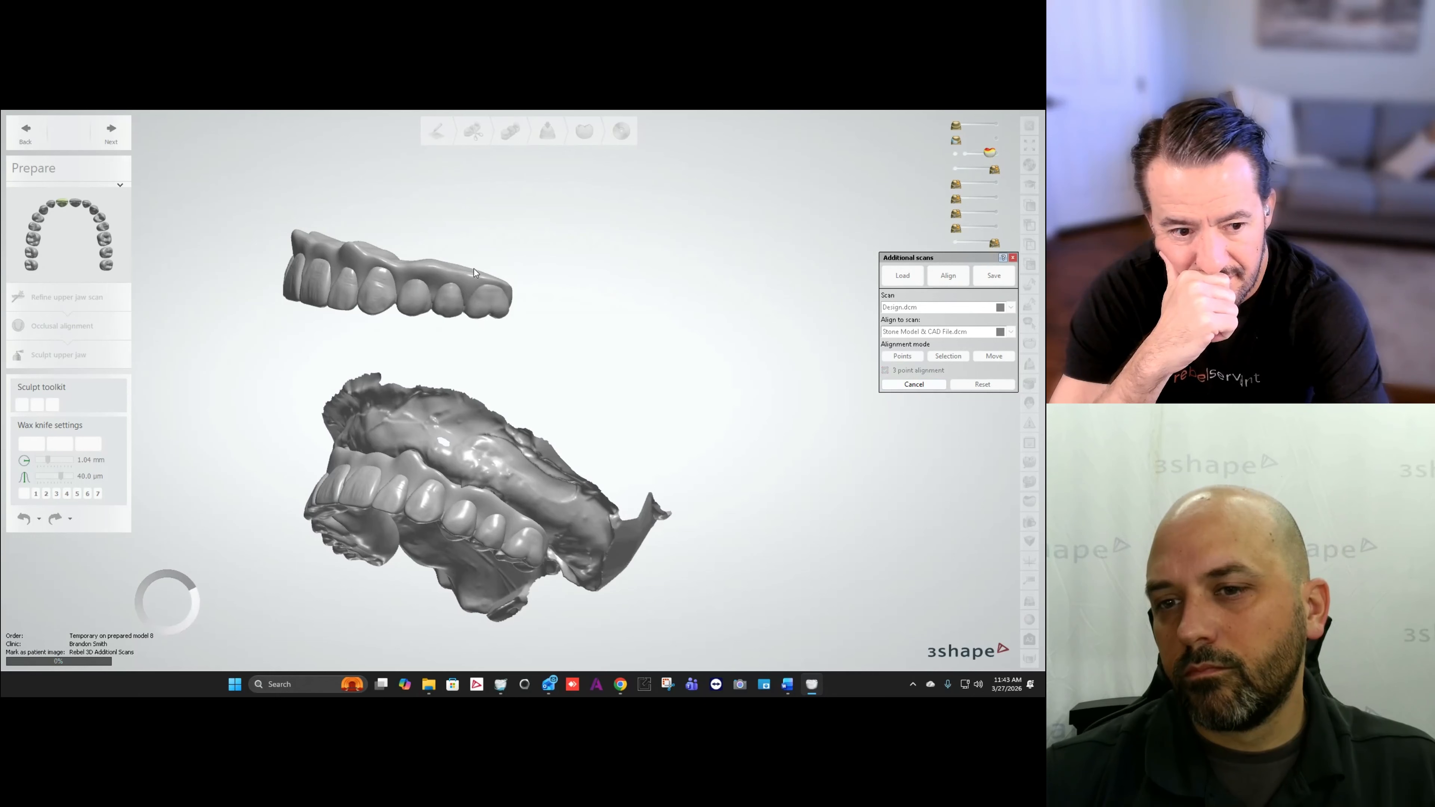
{"action": "right_click_drag", "start_coordinate": [416, 441], "coordinate": [460, 458]}
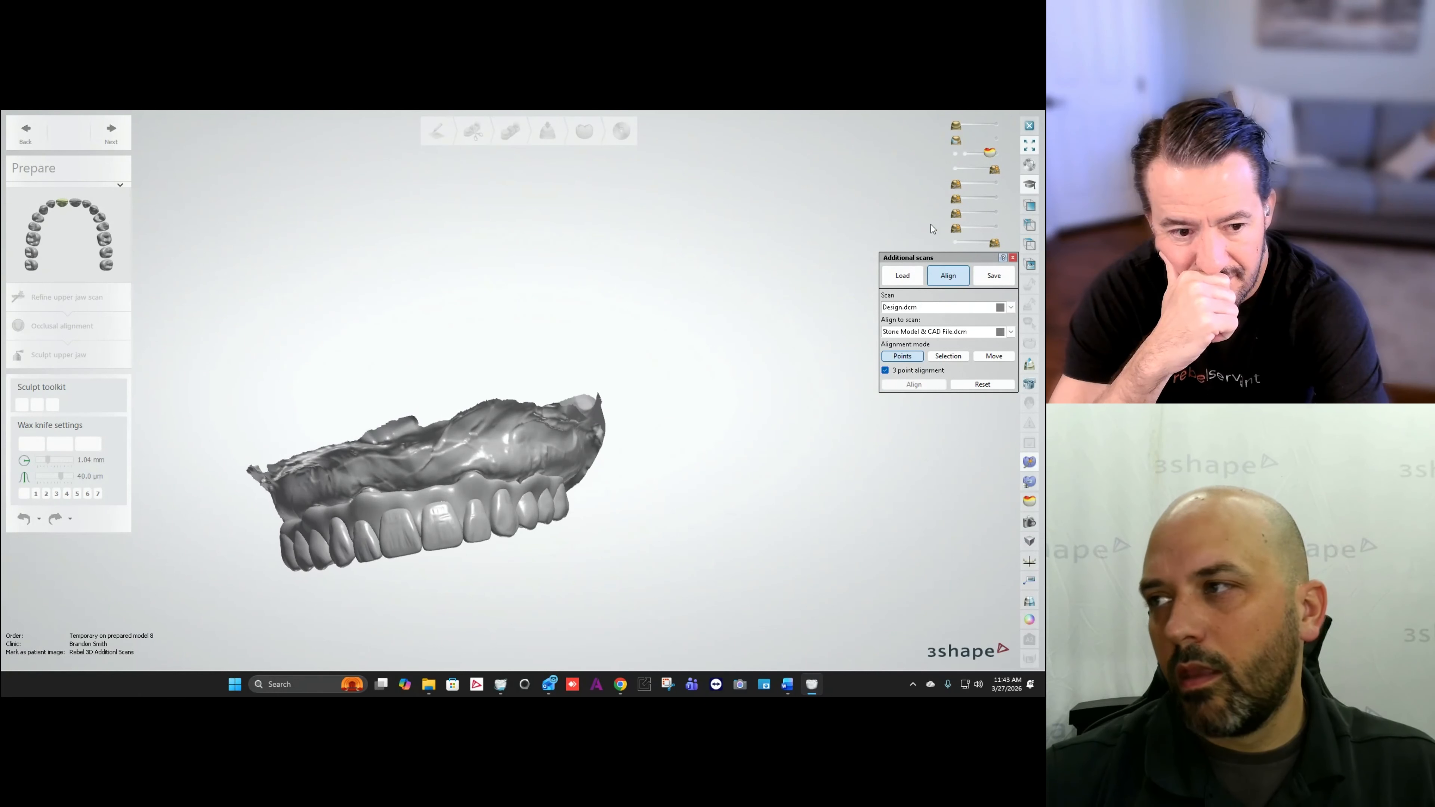
Step: Hide the Stone Model & CAD File scan, and show the edentulous upper arch and Scan Body Scan together with the Design
{"action": "left_click", "coordinate": [955, 243]}
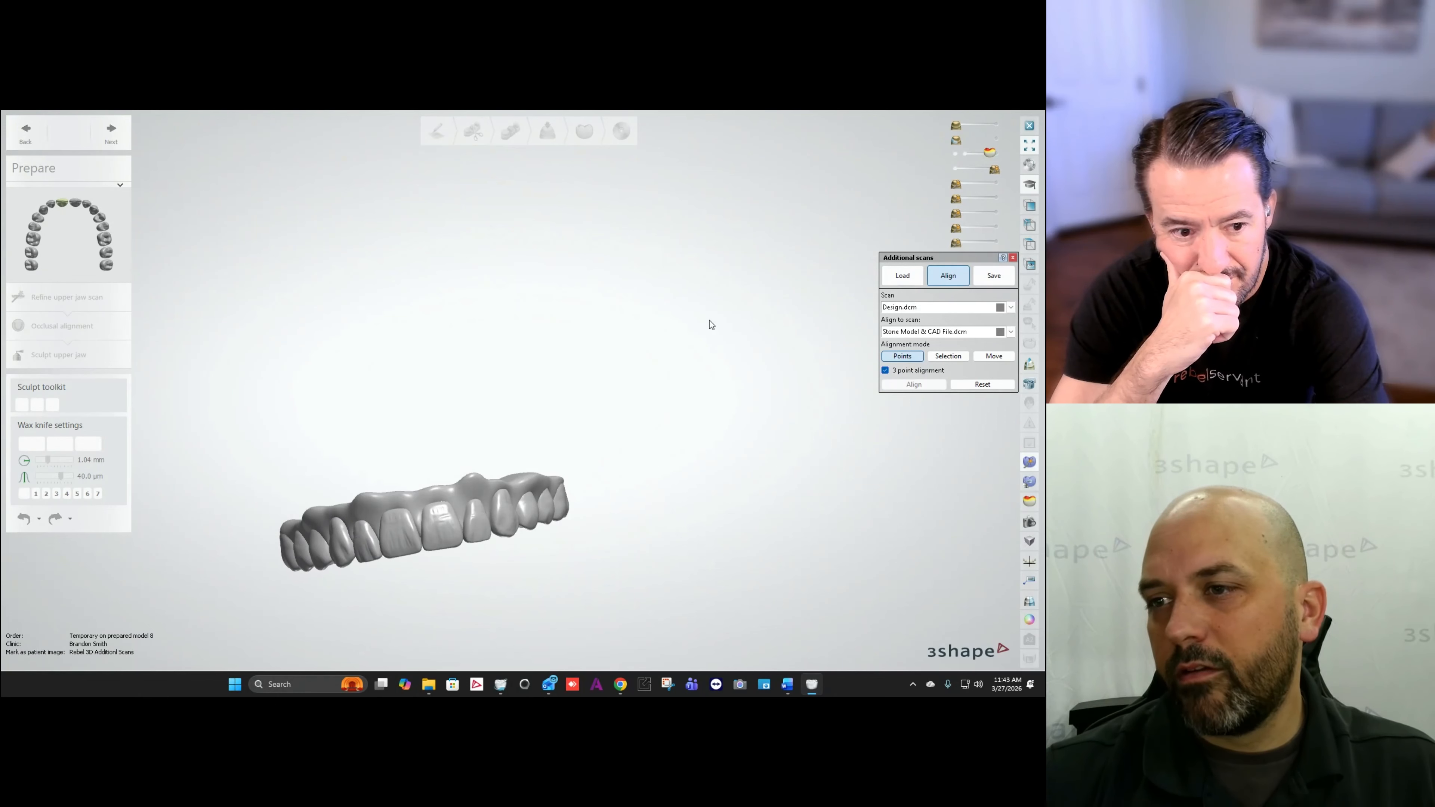
{"action": "right_click_drag", "start_coordinate": [513, 367], "coordinate": [541, 357]}
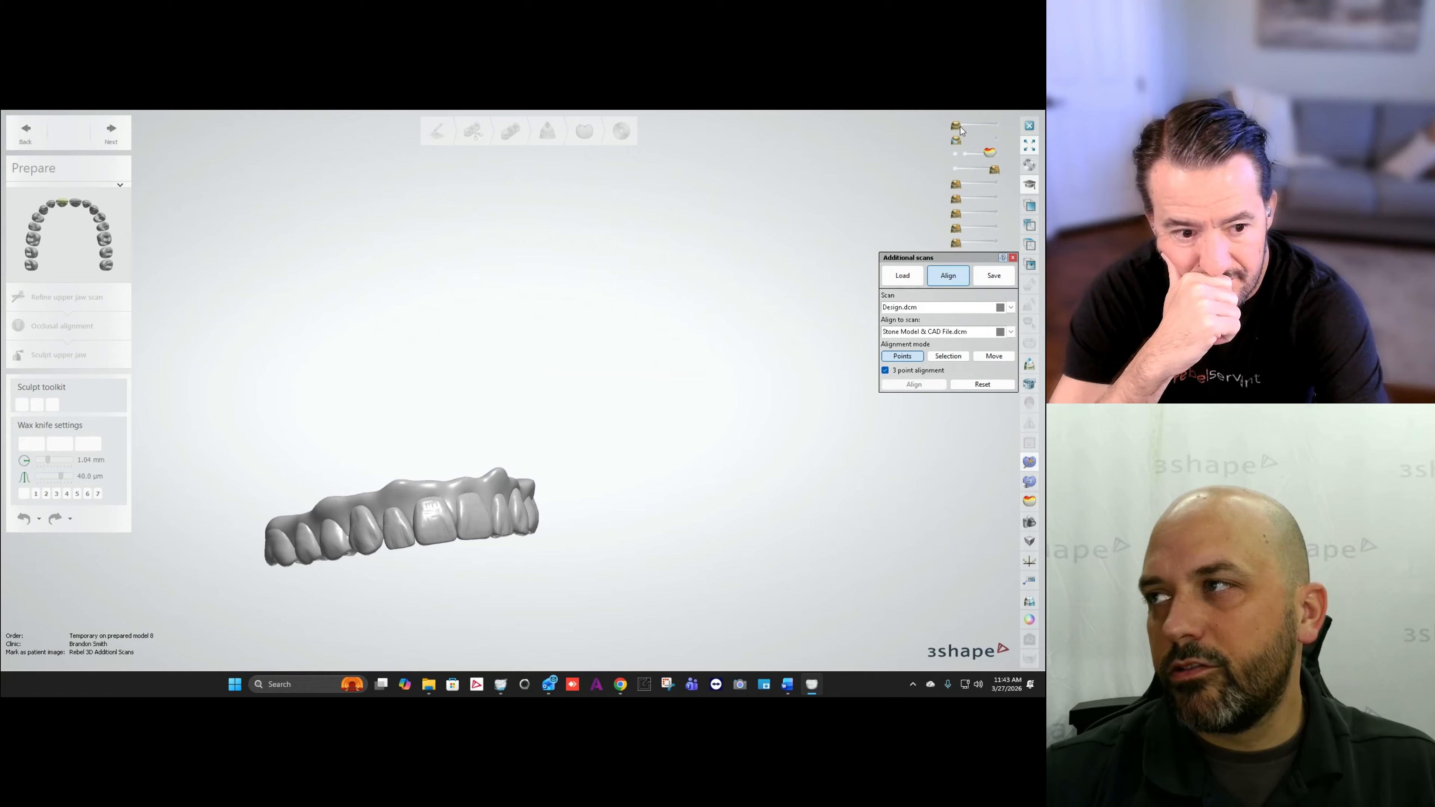
{"action": "left_click_drag", "start_coordinate": [961, 130], "coordinate": [996, 126]}
{"action": "mouse_move", "coordinate": [575, 347]}
{"action": "right_mouse_down"}
{"action": "mouse_move", "coordinate": [622, 442]}
{"action": "mouse_move", "coordinate": [602, 330]}
{"action": "mouse_move", "coordinate": [571, 363]}
{"action": "mouse_move", "coordinate": [566, 343]}
{"action": "right_mouse_up"}
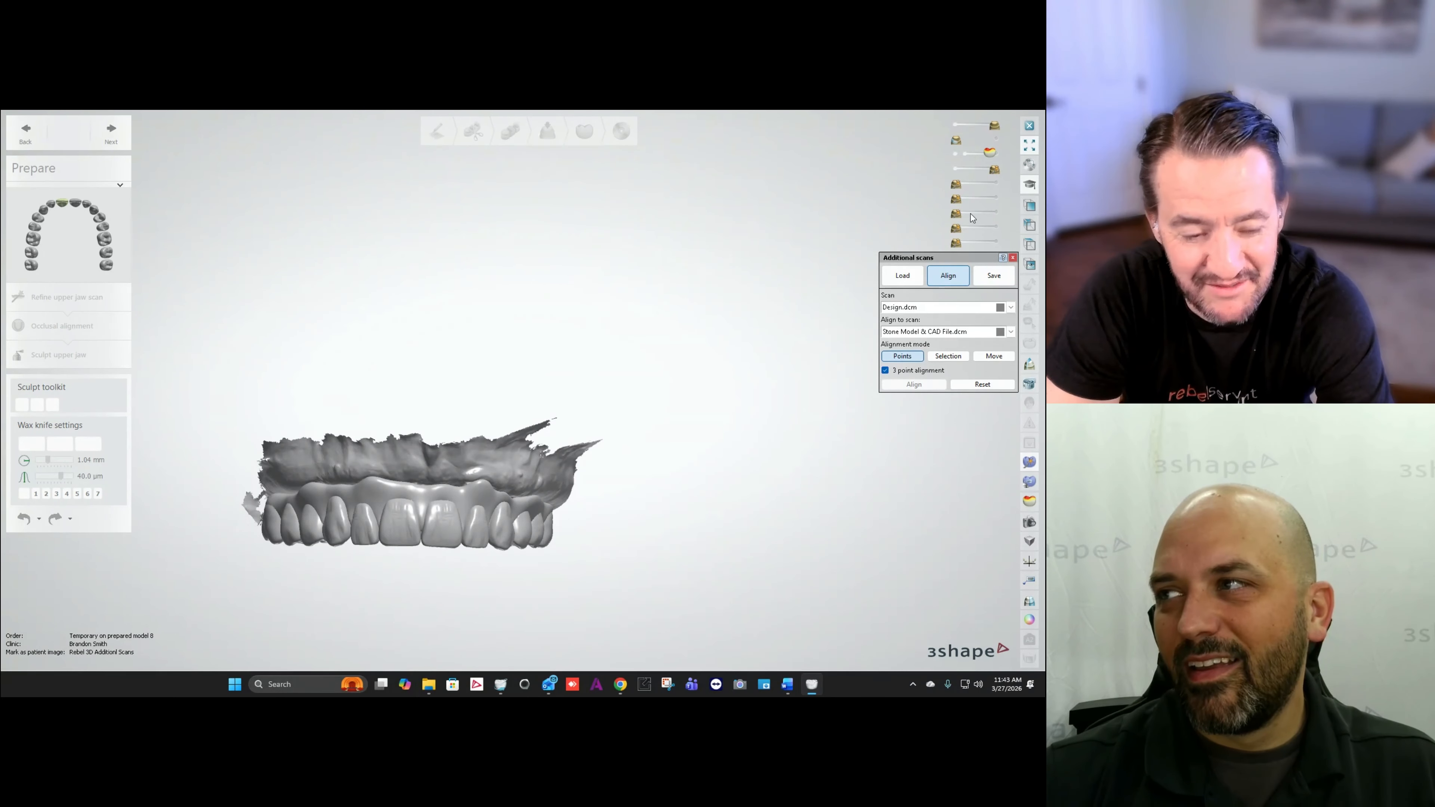
{"action": "left_click", "coordinate": [996, 198]}
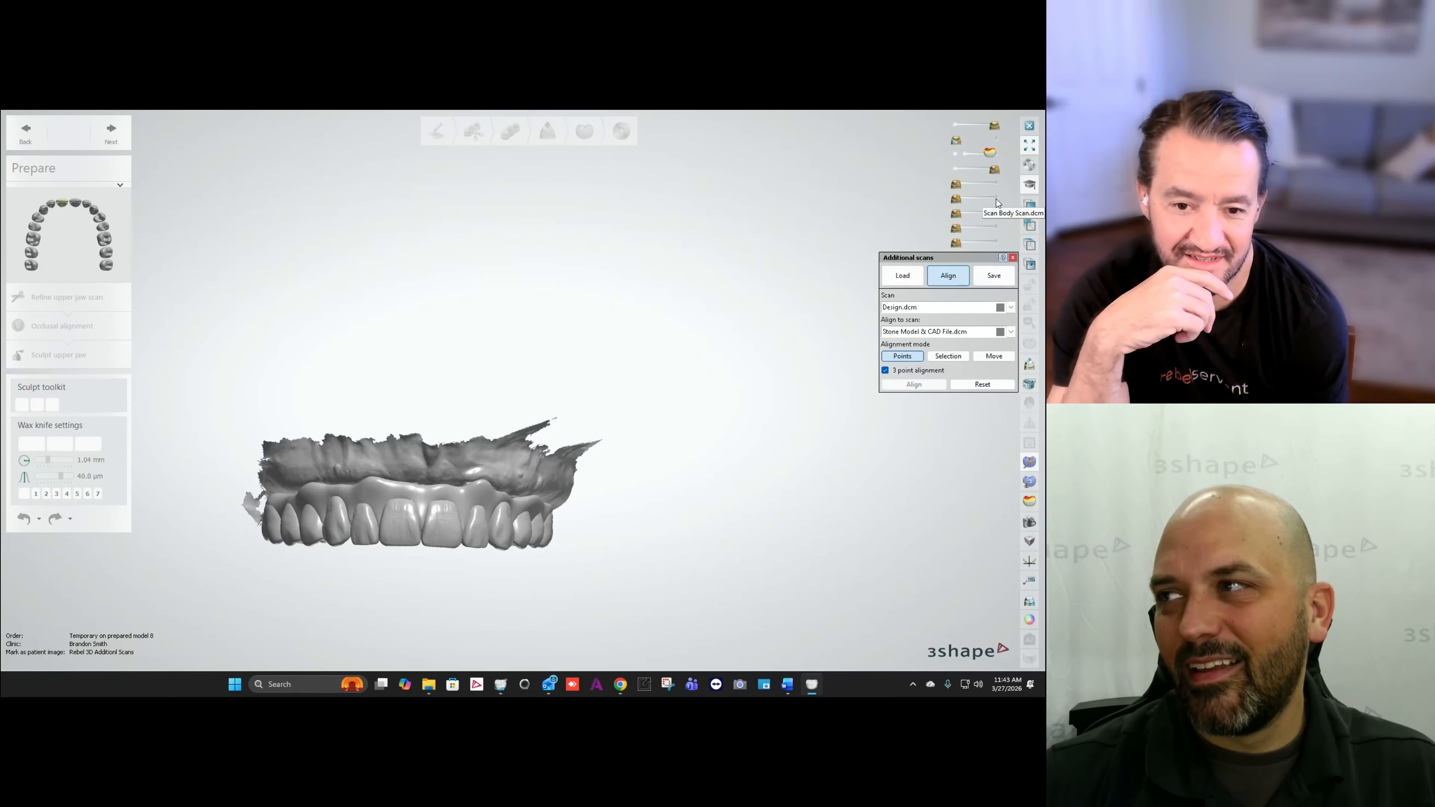
{"action": "right_click_drag", "start_coordinate": [645, 409], "coordinate": [624, 335]}
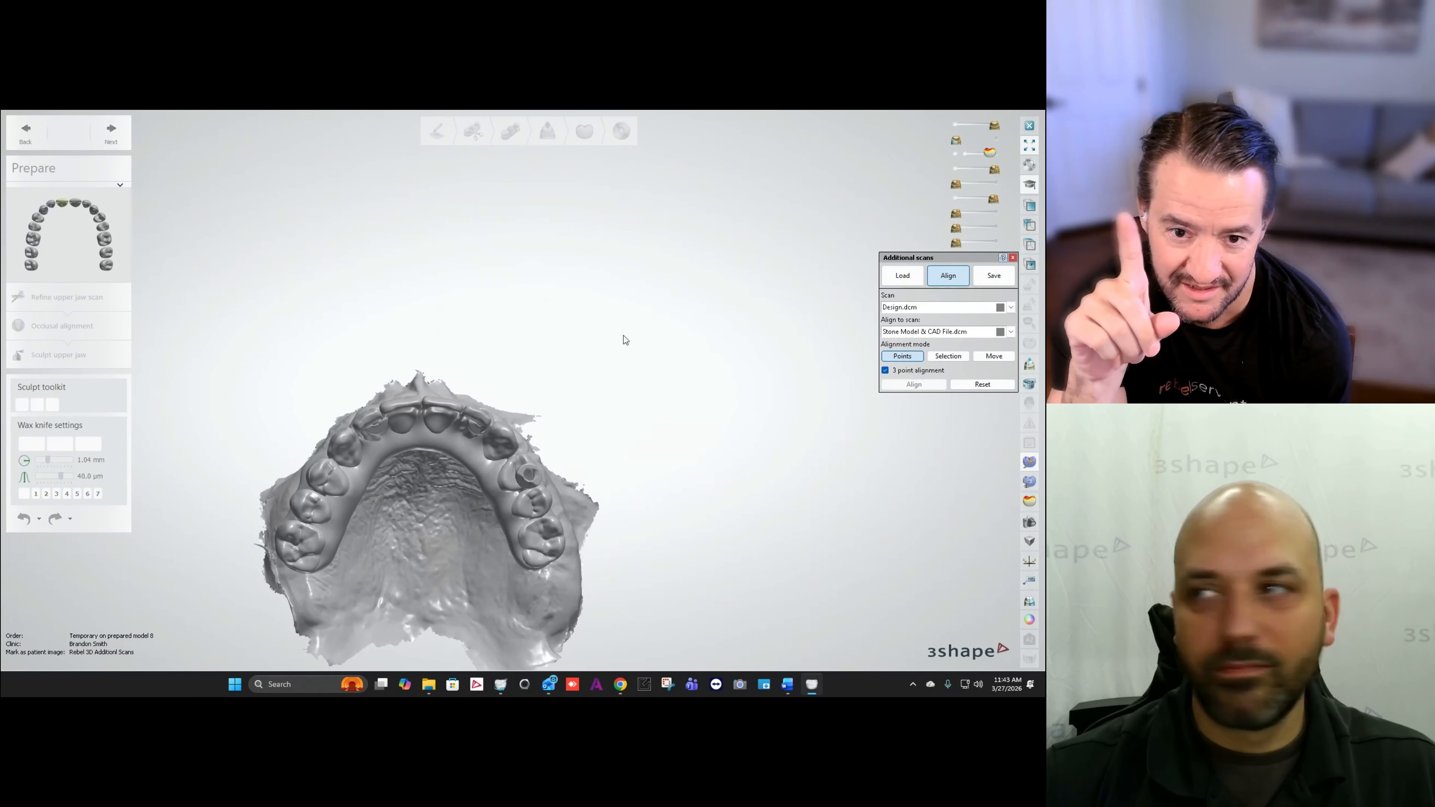
{"action": "left_click", "coordinate": [1012, 258]}
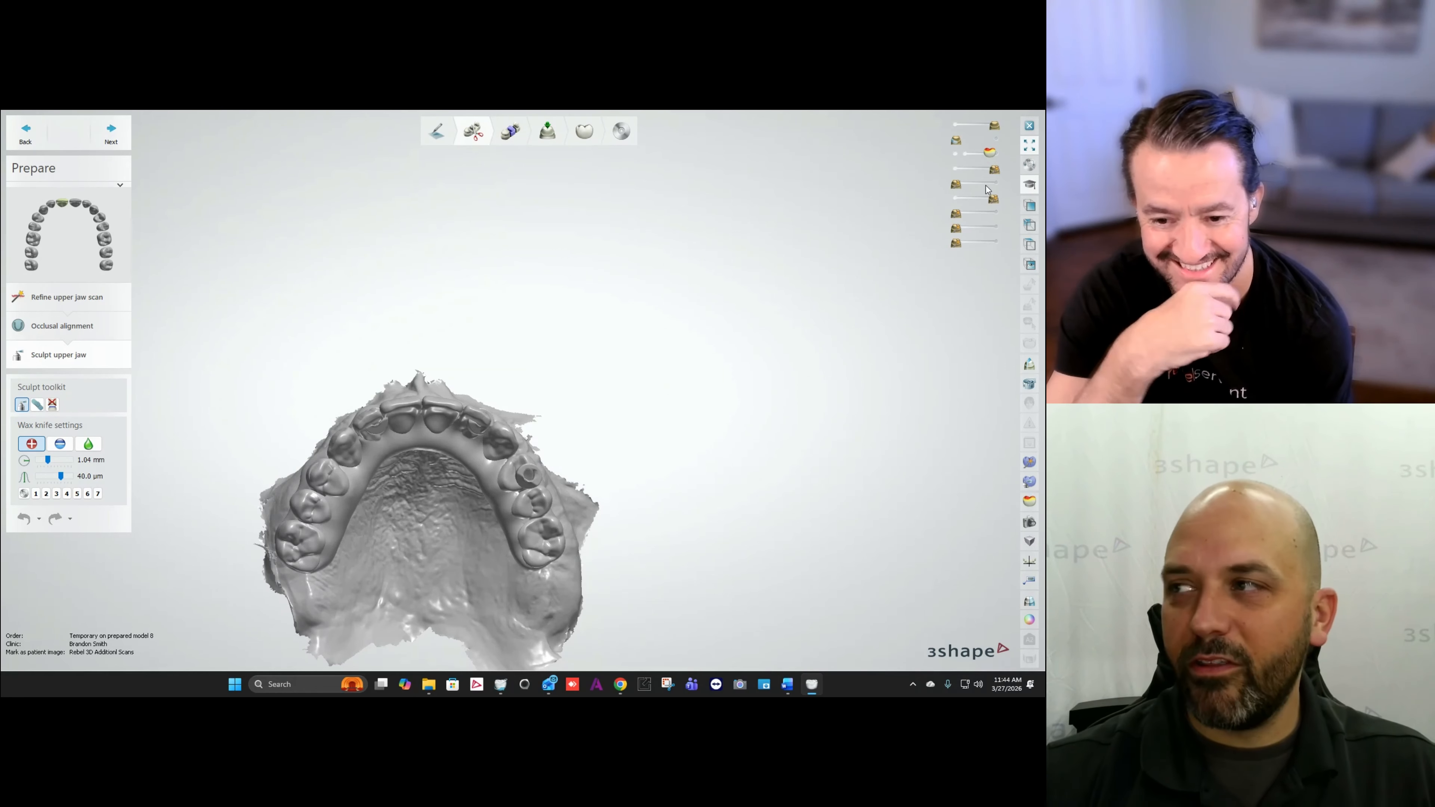
{"action": "left_click", "coordinate": [1028, 443]}
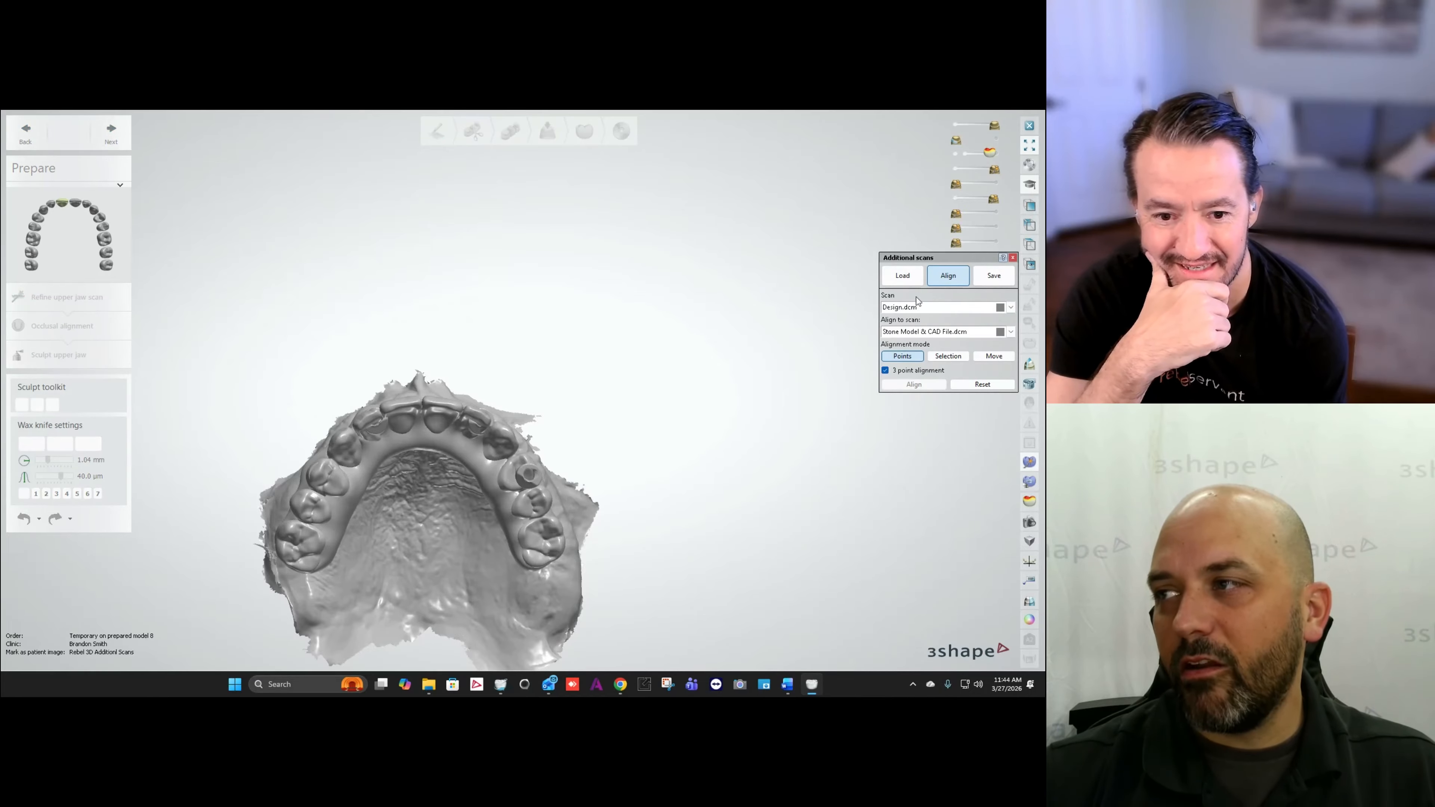
{"action": "left_click", "coordinate": [912, 308]}
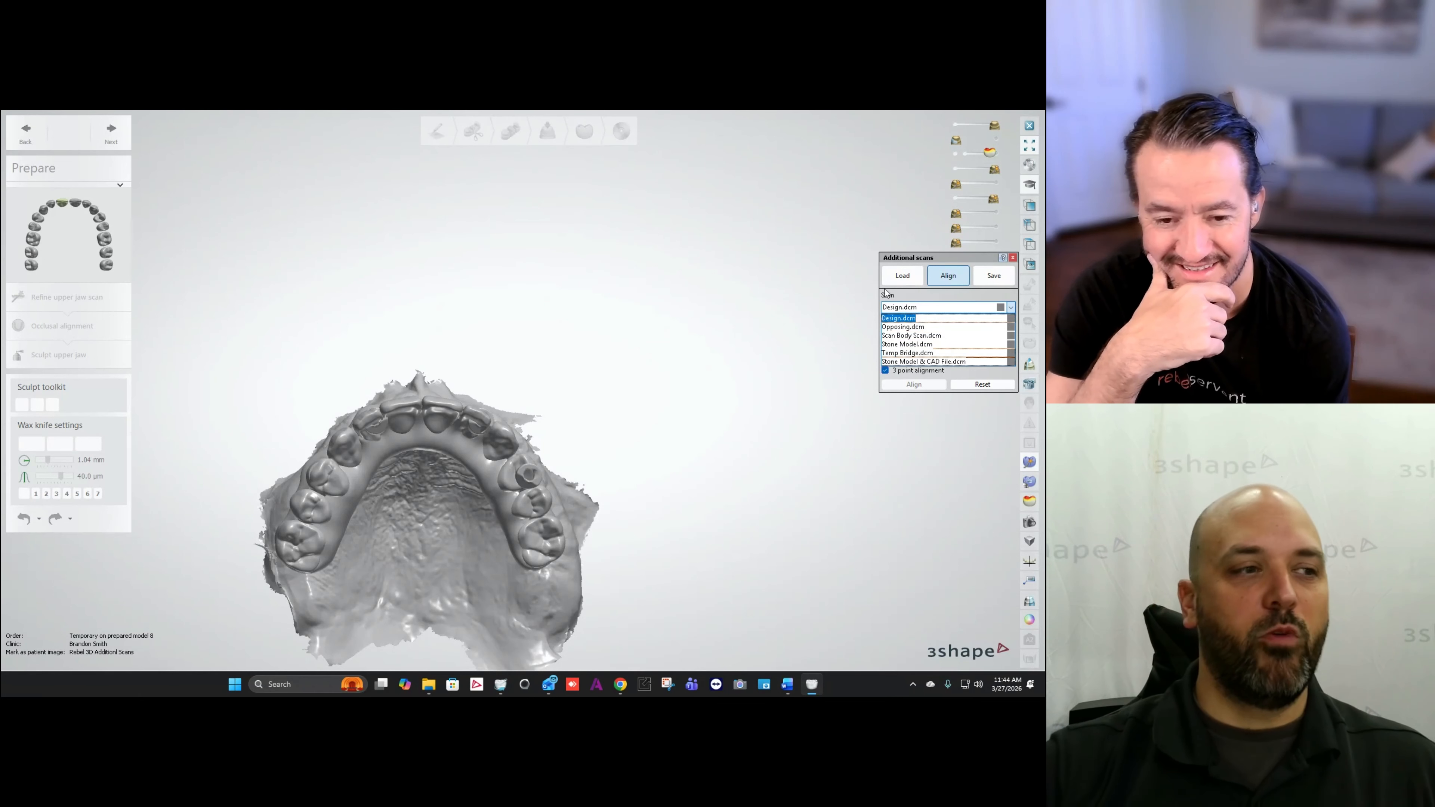
{"action": "left_click", "coordinate": [932, 362]}
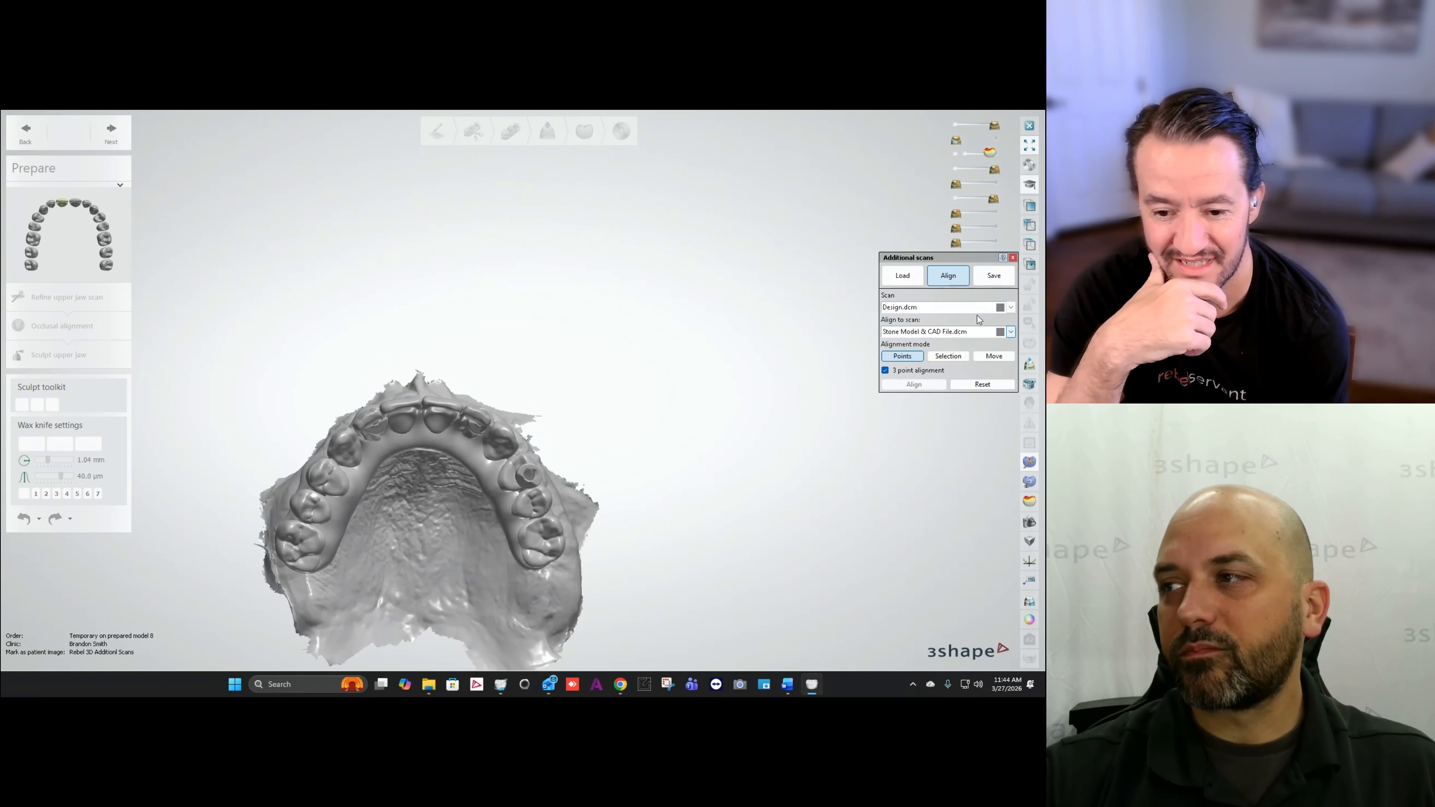
Step: Show the Stone Model, hide the Scan Body Scan, and examine the Design's fit from the front and occlusal sides
{"action": "right_click_drag", "start_coordinate": [513, 321], "coordinate": [546, 420]}
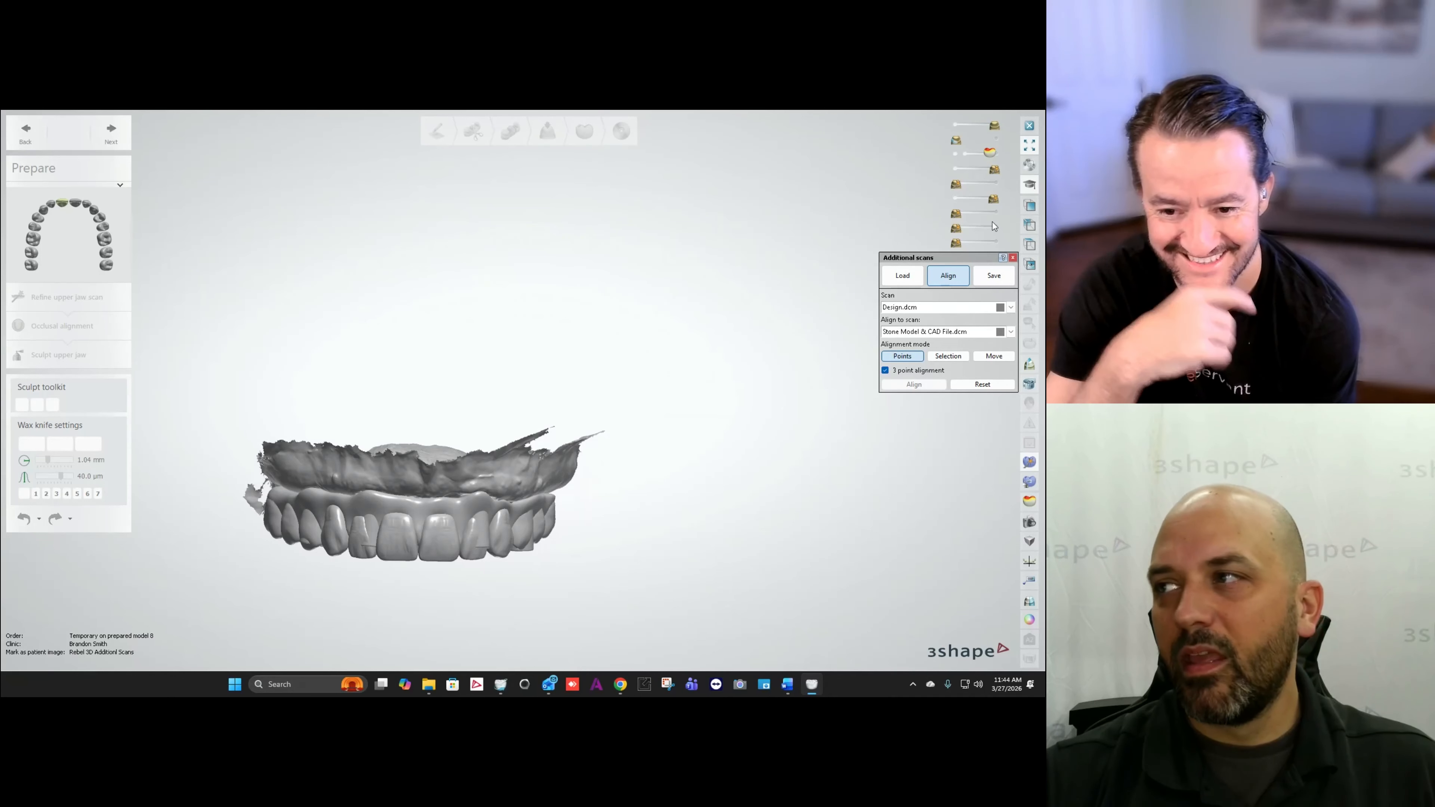
{"action": "left_click", "coordinate": [999, 215]}
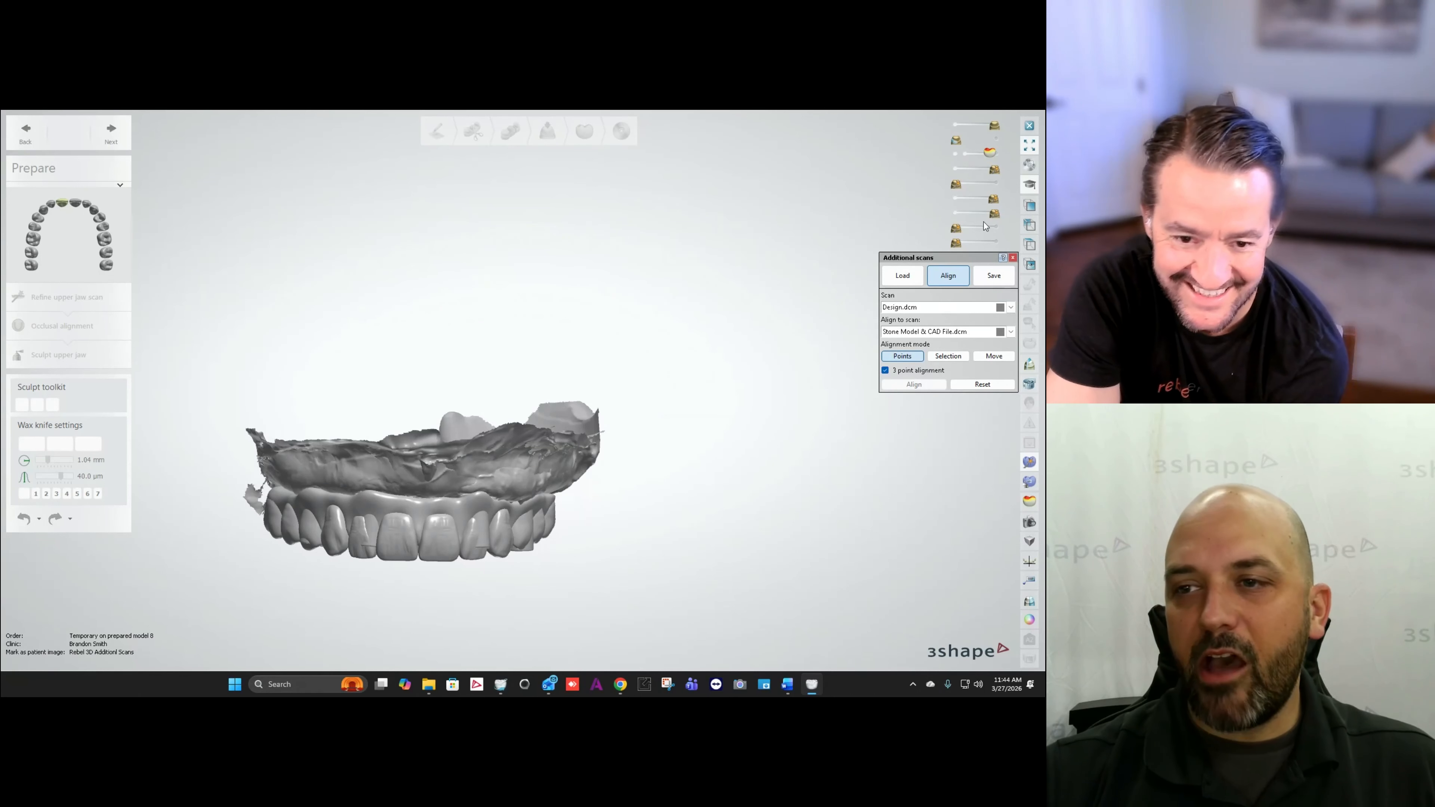
{"action": "right_click_drag", "start_coordinate": [498, 340], "coordinate": [491, 321]}
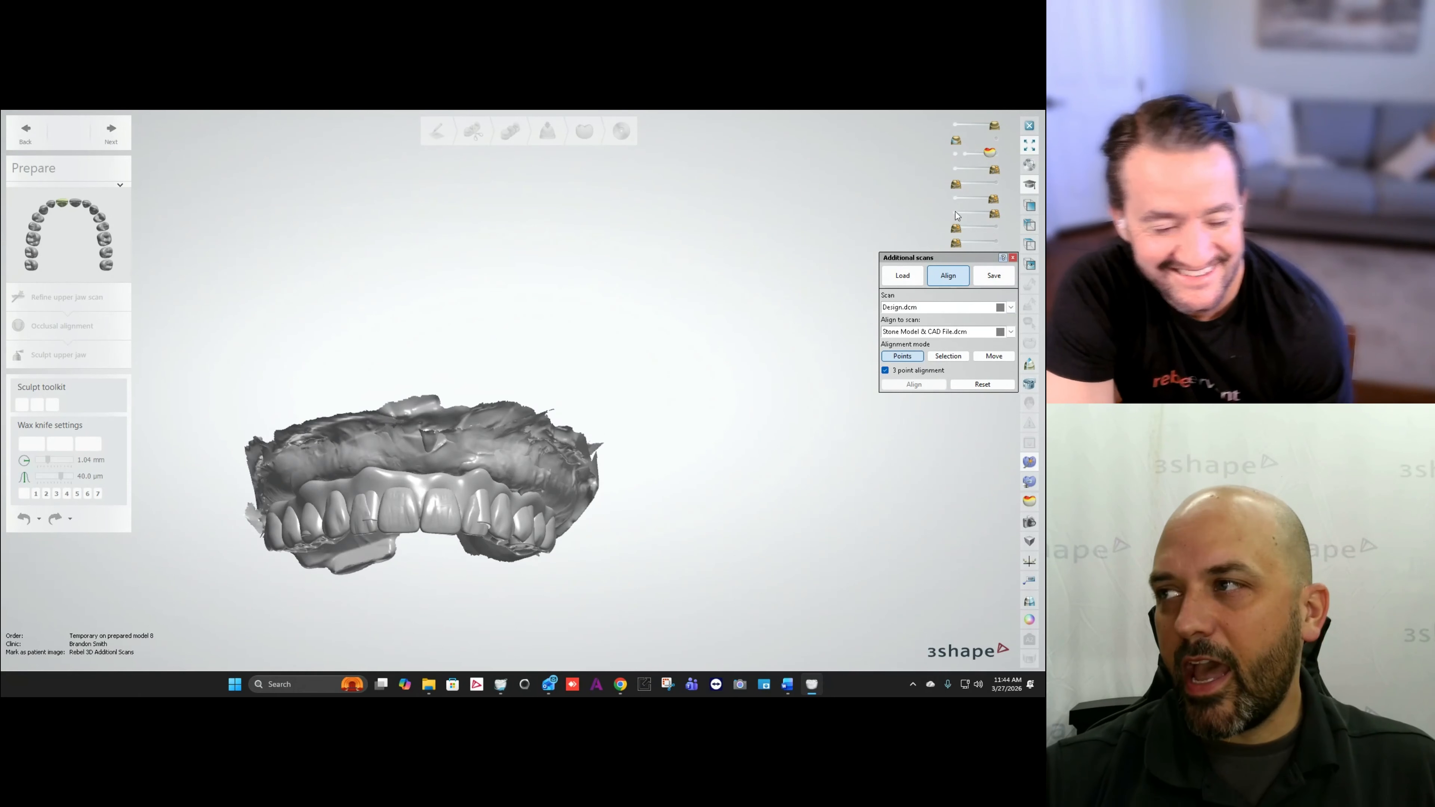
{"action": "left_click", "coordinate": [957, 200]}
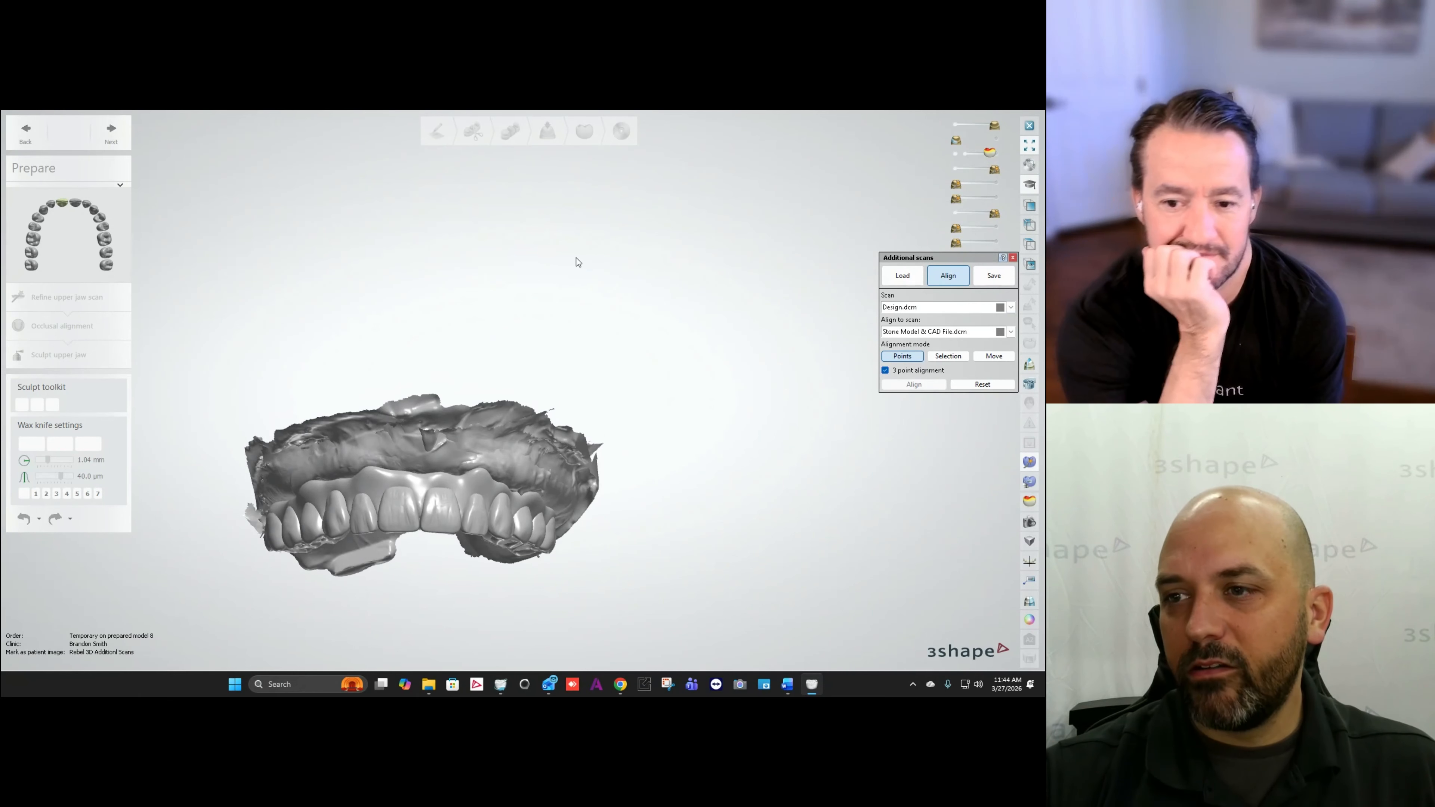
{"action": "right_click_drag", "start_coordinate": [576, 257], "coordinate": [582, 187]}
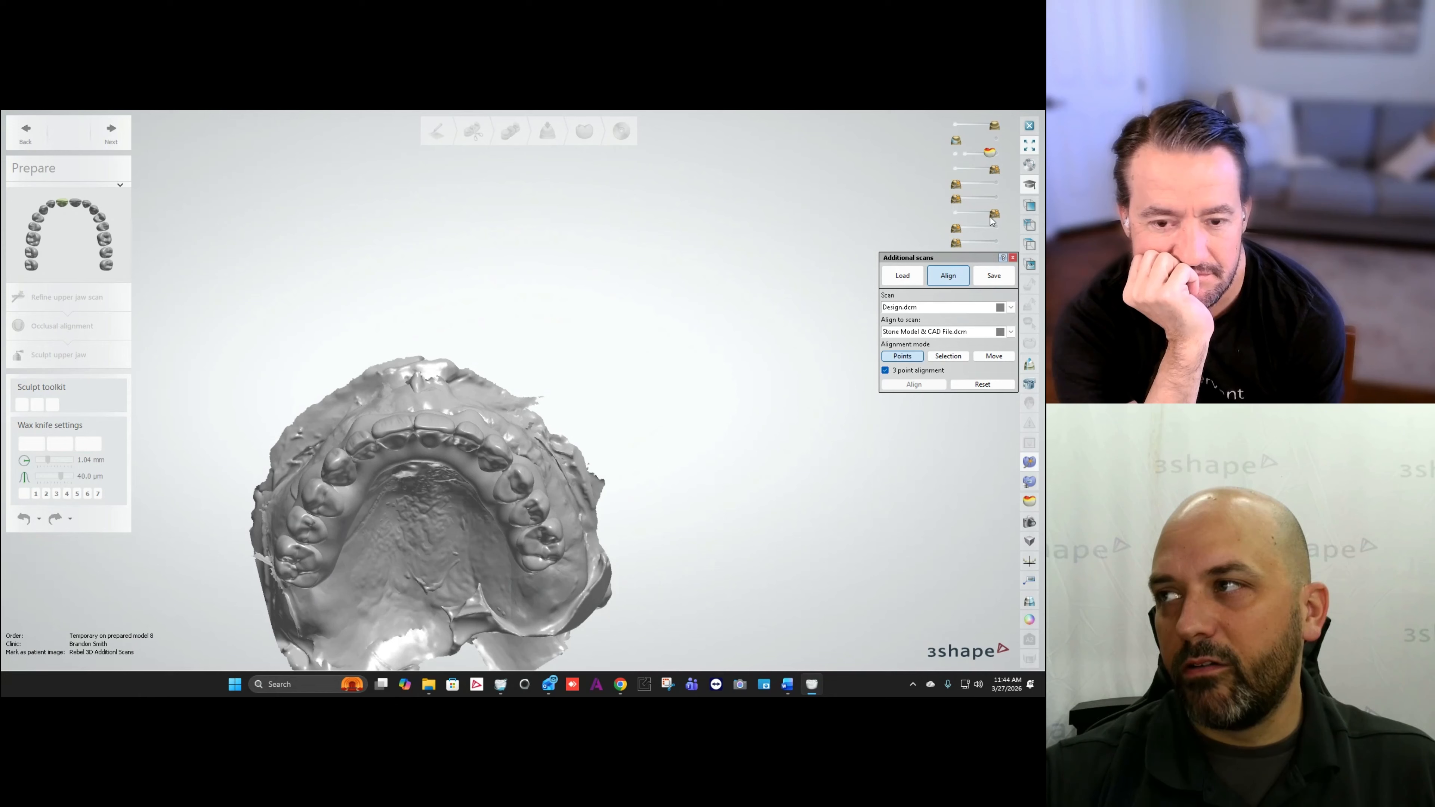
Step: Compare the Design on the upper arch with and without the Stone Model, leaving the Stone Model hidden
{"action": "left_click", "coordinate": [956, 214]}
{"action": "right_click_drag", "start_coordinate": [512, 237], "coordinate": [539, 277]}
{"action": "left_click", "coordinate": [995, 213]}
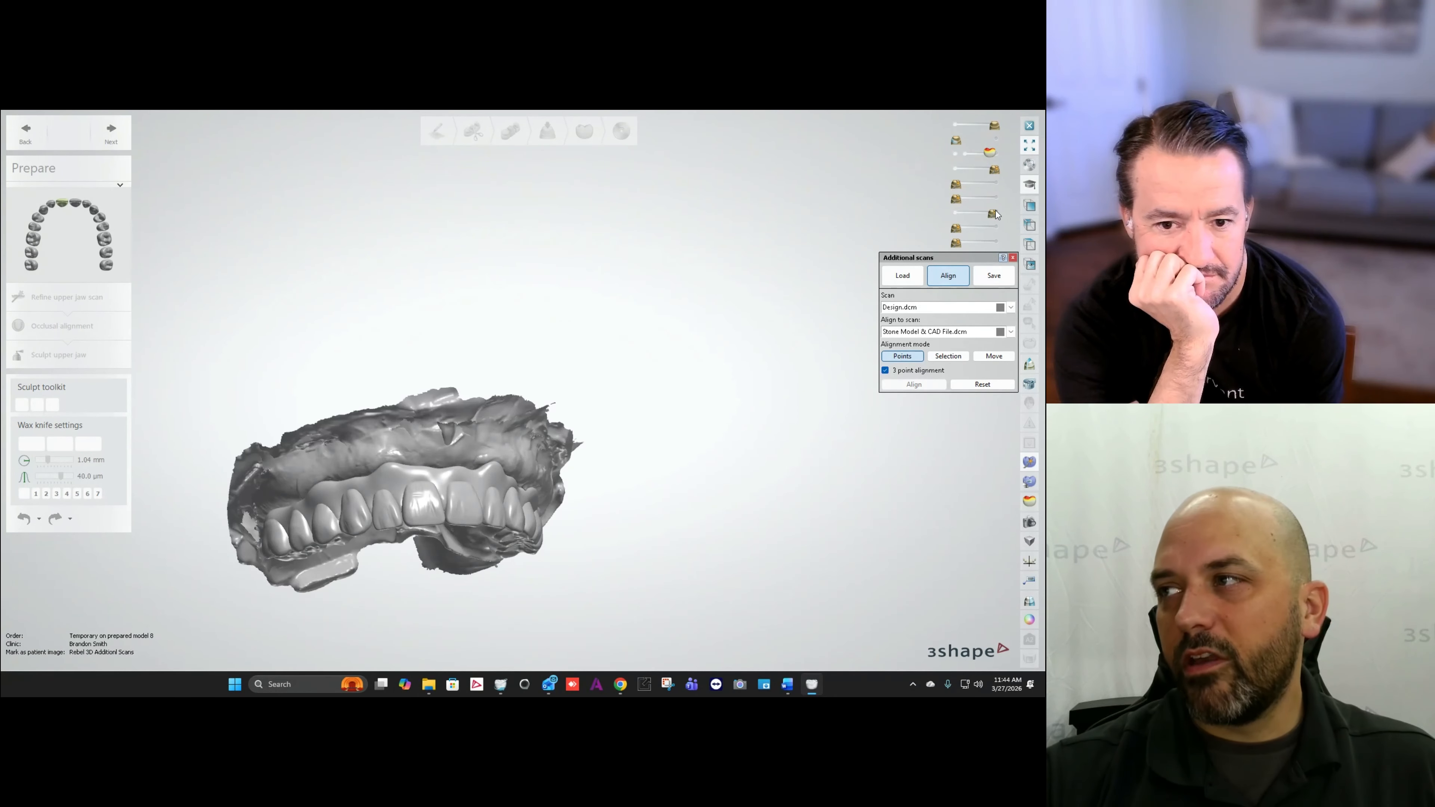
{"action": "left_click", "coordinate": [955, 214]}
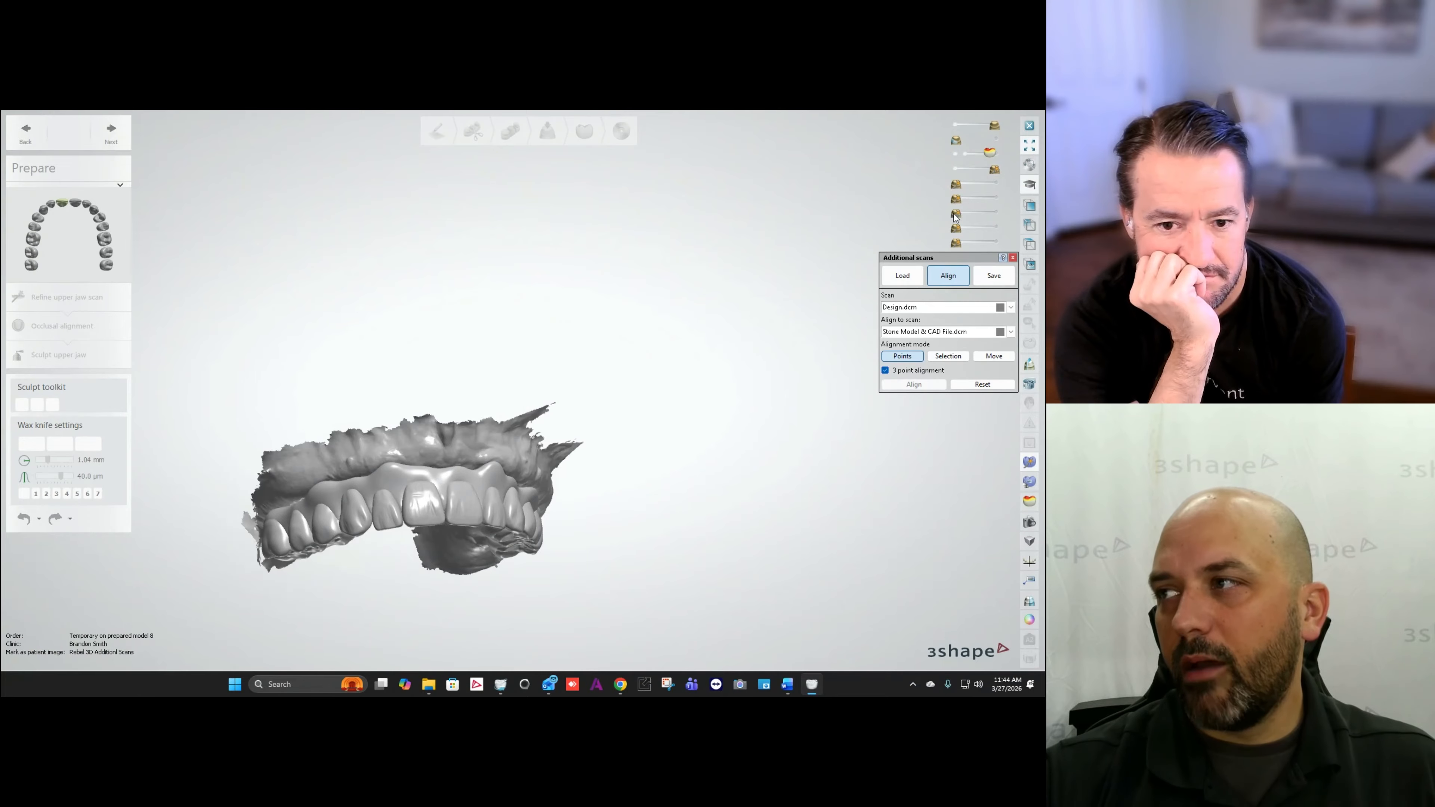
Step: Show the Scan Body Scan and Opposing scan, and examine the Design's bite from the front and side
{"action": "left_click", "coordinate": [995, 199]}
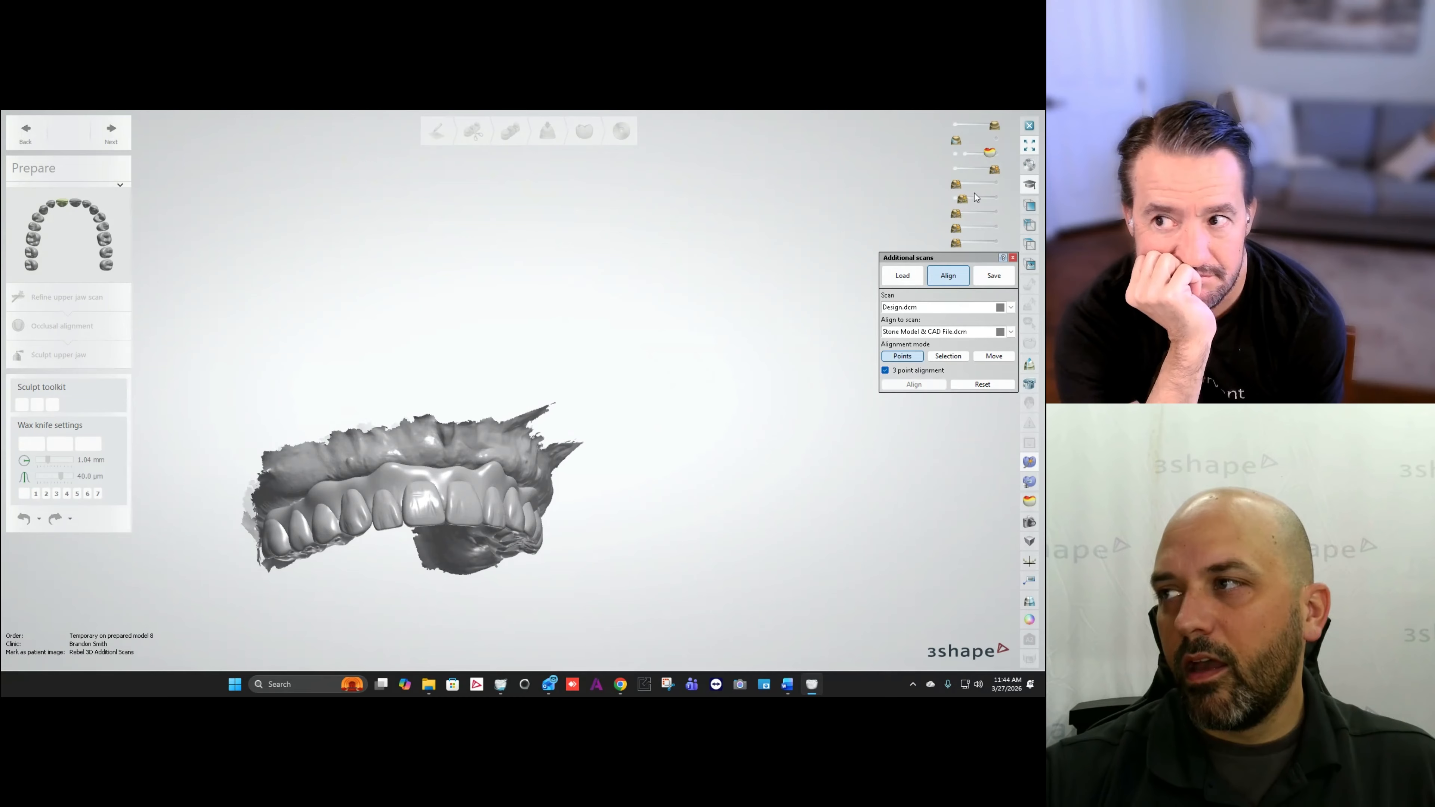
{"action": "left_click", "coordinate": [1030, 187]}
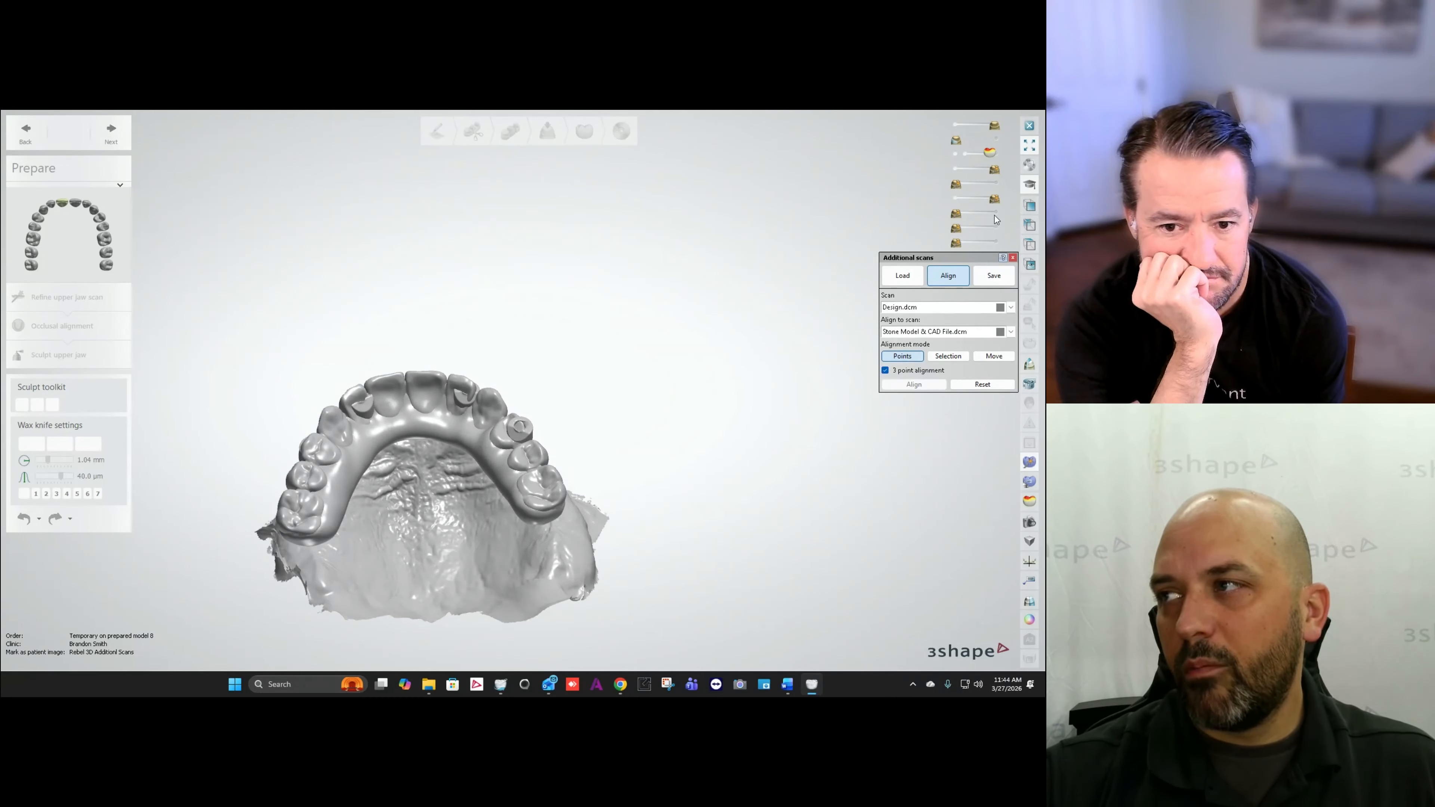
{"action": "left_click", "coordinate": [997, 182]}
{"action": "right_click_drag", "start_coordinate": [673, 244], "coordinate": [689, 381]}
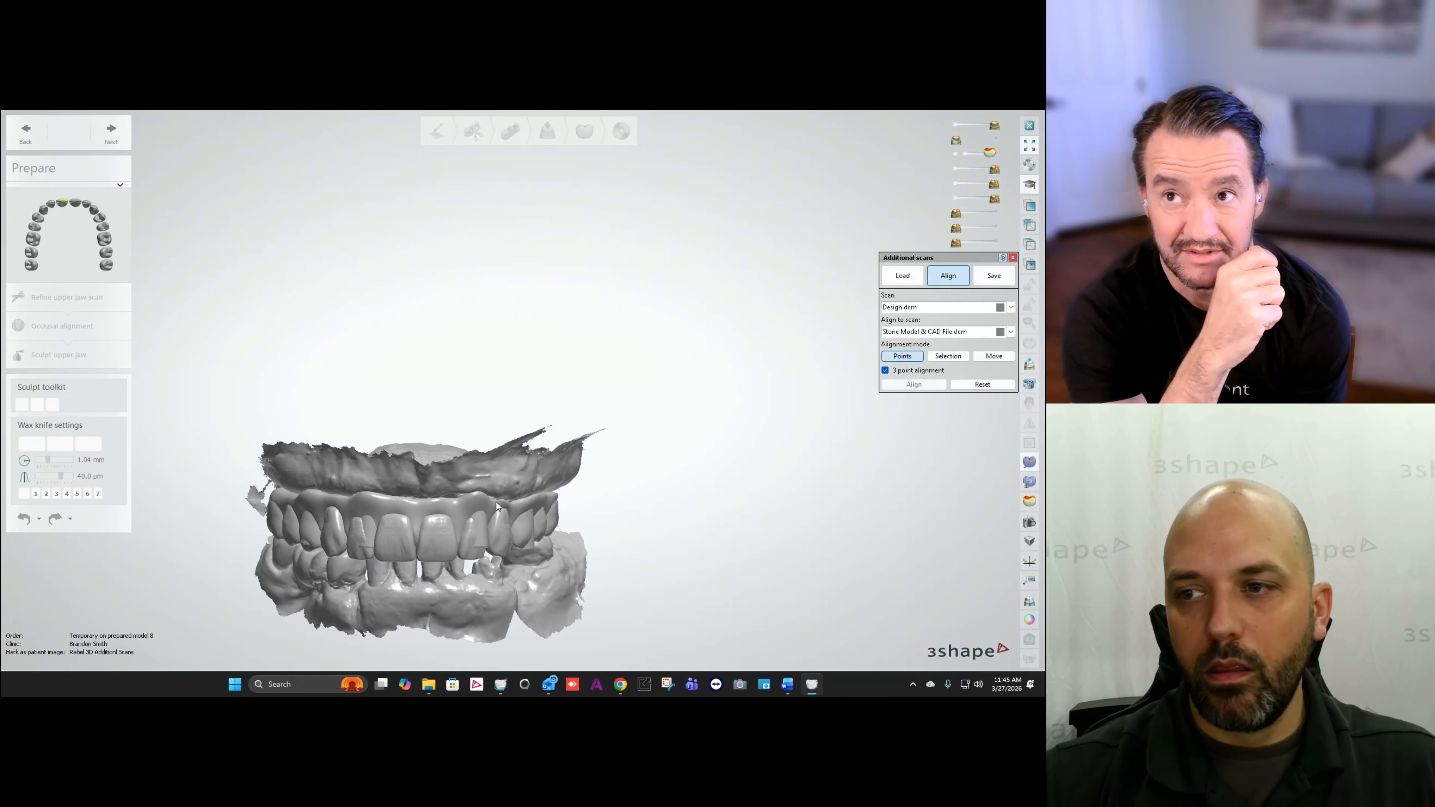
{"action": "mouse_move", "coordinate": [496, 501]}
{"action": "right_mouse_down"}
{"action": "mouse_move", "coordinate": [456, 491]}
{"action": "mouse_move", "coordinate": [460, 471]}
{"action": "mouse_move", "coordinate": [457, 501]}
{"action": "mouse_move", "coordinate": [539, 504]}
{"action": "mouse_move", "coordinate": [500, 512]}
{"action": "mouse_move", "coordinate": [502, 494]}
{"action": "right_mouse_up"}
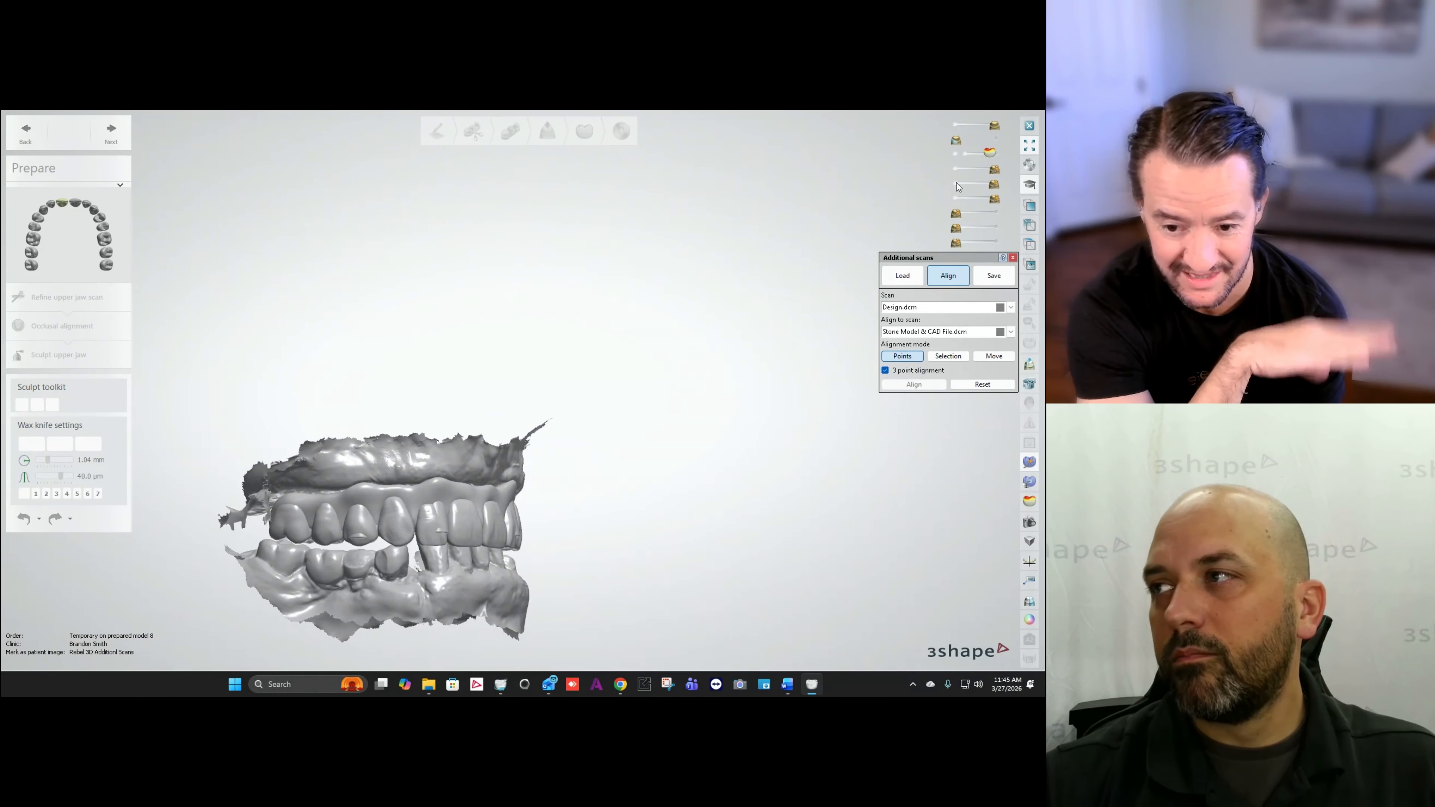
{"action": "right_click_drag", "start_coordinate": [814, 314], "coordinate": [764, 316]}
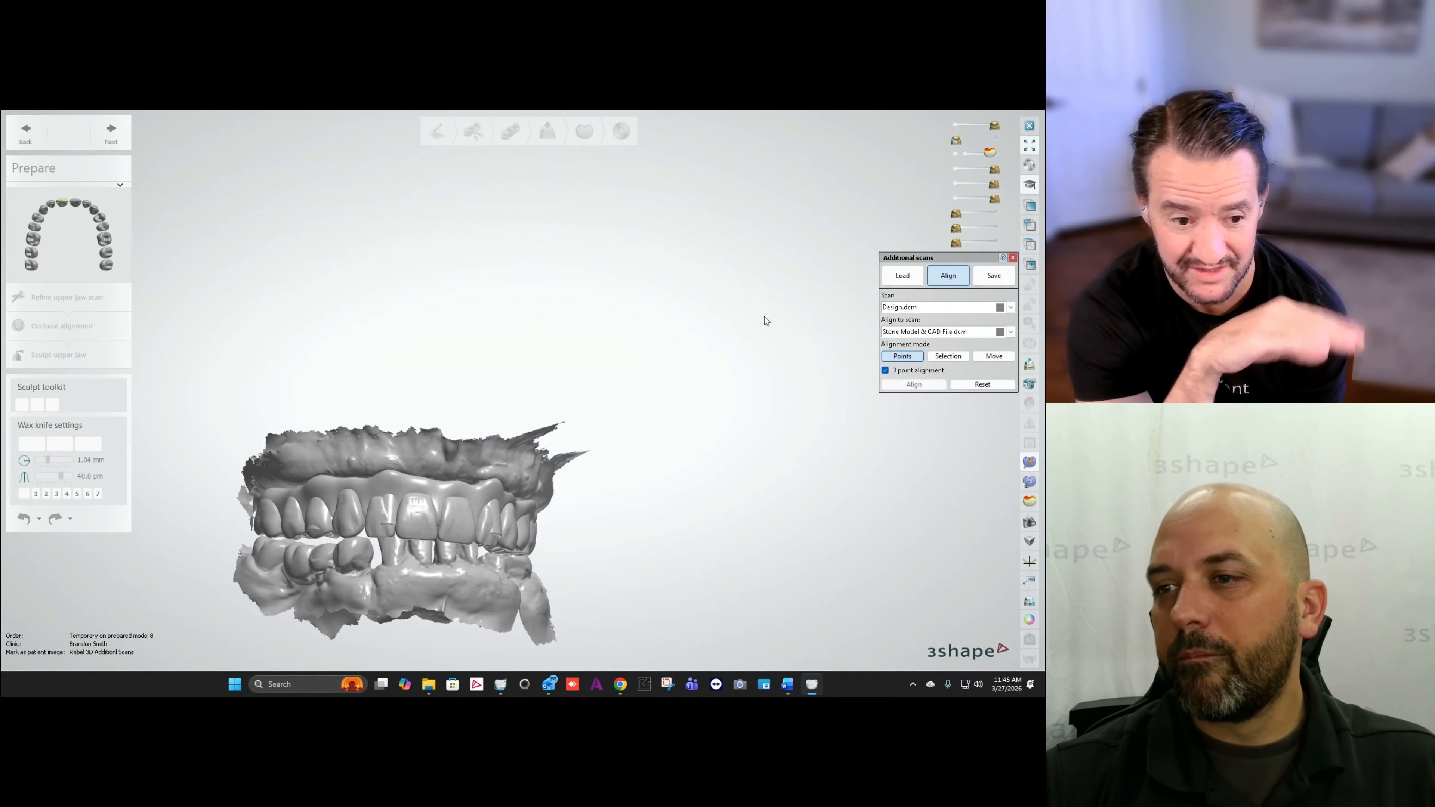
Step: Hide the Scan Body Scan and Opposing scan, and inspect the Design closely on the edentulous upper arch
{"action": "left_click", "coordinate": [961, 199]}
{"action": "left_click", "coordinate": [957, 186]}
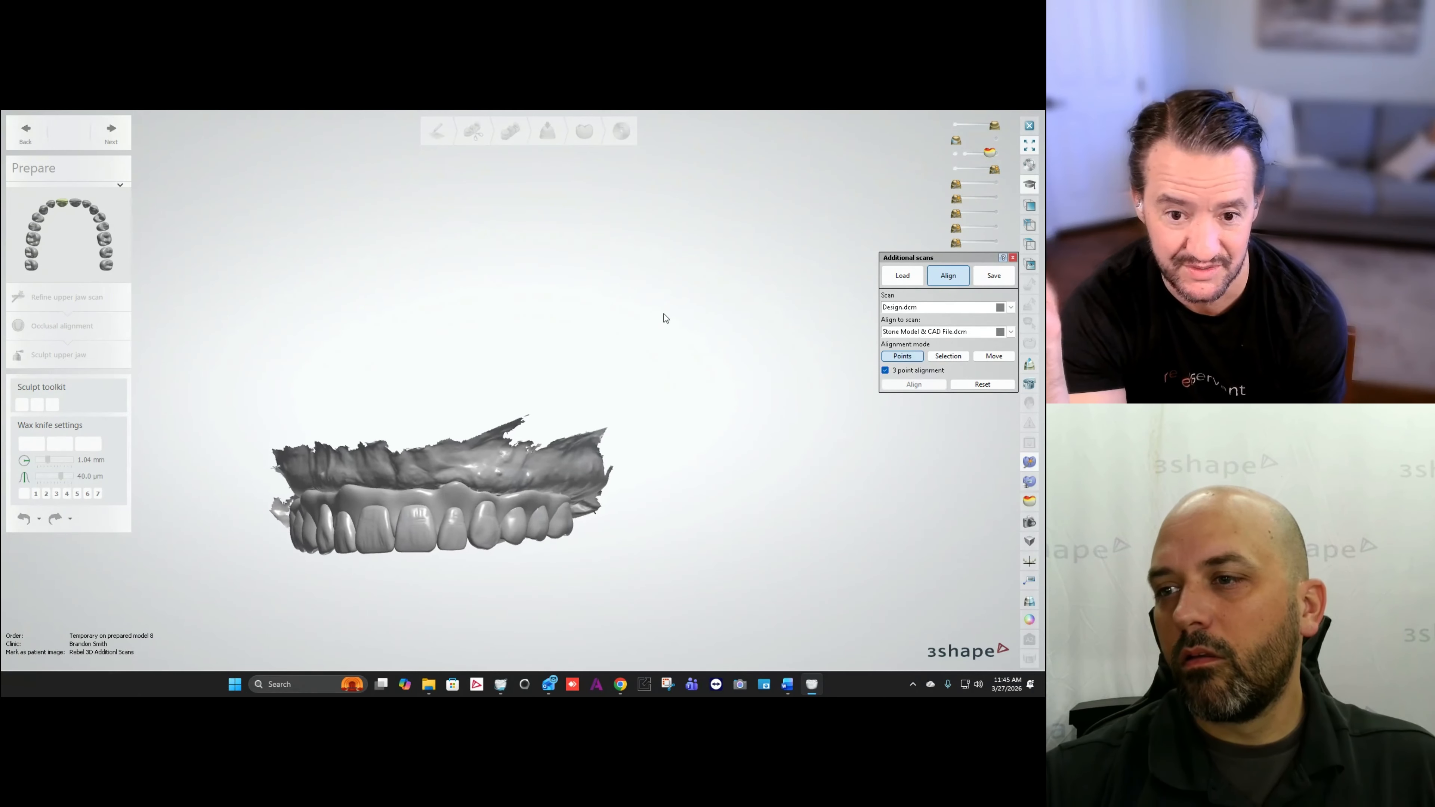
{"action": "right_click_drag", "start_coordinate": [664, 314], "coordinate": [681, 313]}
{"action": "scroll", "coordinate": [418, 513], "scroll_direction": "up", "scroll_amount": 5}
{"action": "right_click_drag", "start_coordinate": [363, 574], "coordinate": [412, 568]}
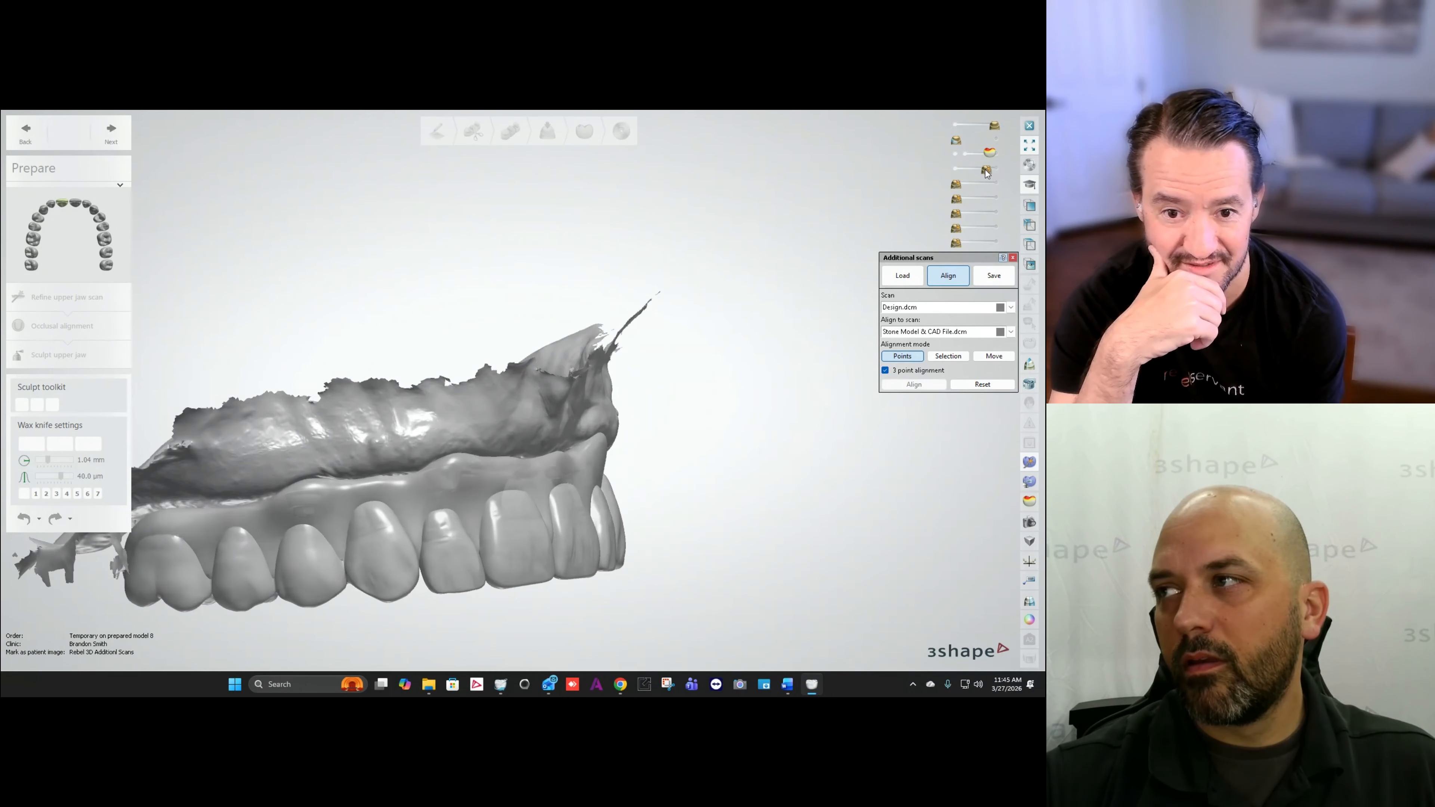
Step: Examine the edentulous upper arch and the Design each on its own, and show both together again
{"action": "left_click_drag", "start_coordinate": [994, 170], "coordinate": [955, 169]}
{"action": "right_click_drag", "start_coordinate": [932, 163], "coordinate": [898, 148]}
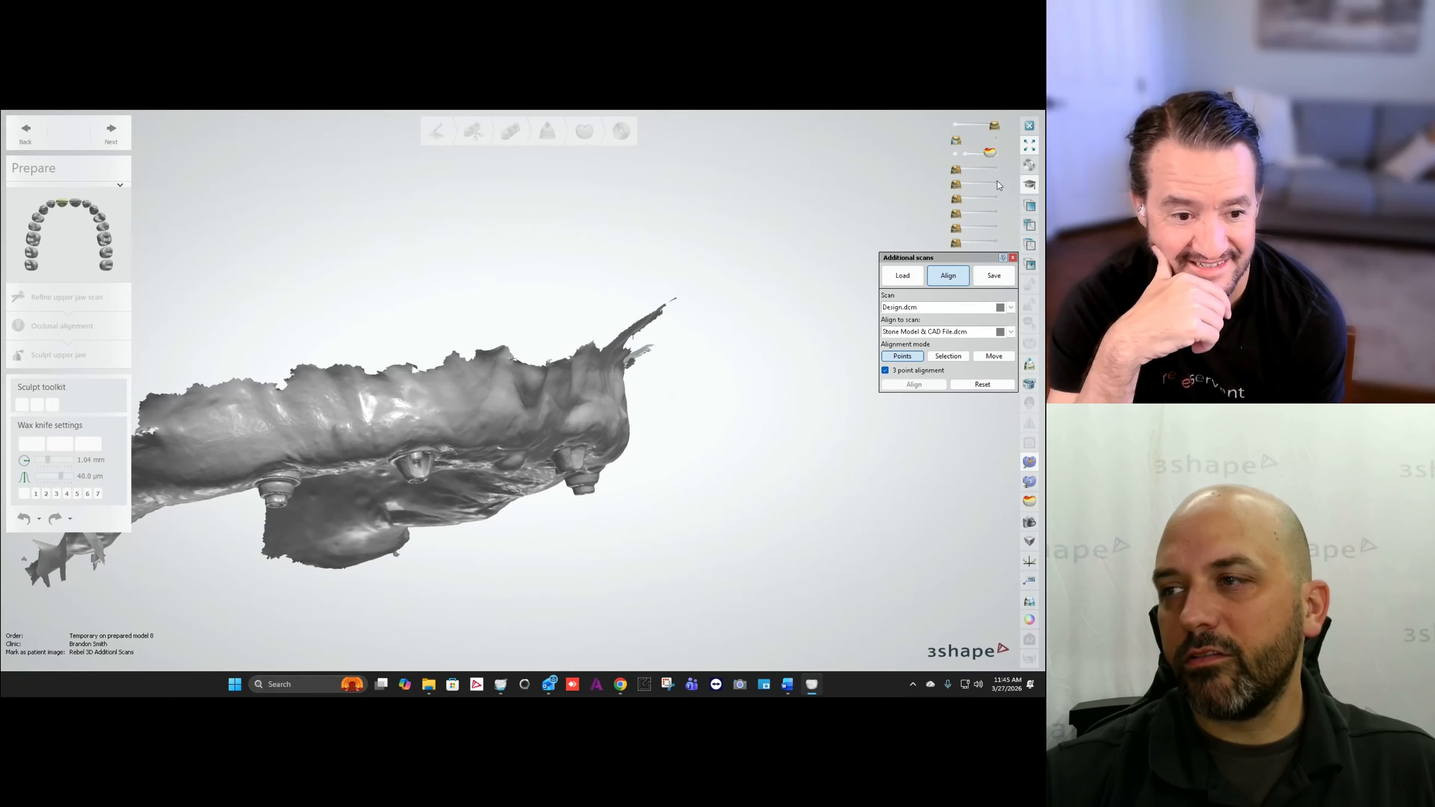
{"action": "left_click_drag", "start_coordinate": [994, 126], "coordinate": [1000, 169]}
{"action": "right_click_drag", "start_coordinate": [747, 295], "coordinate": [593, 344]}
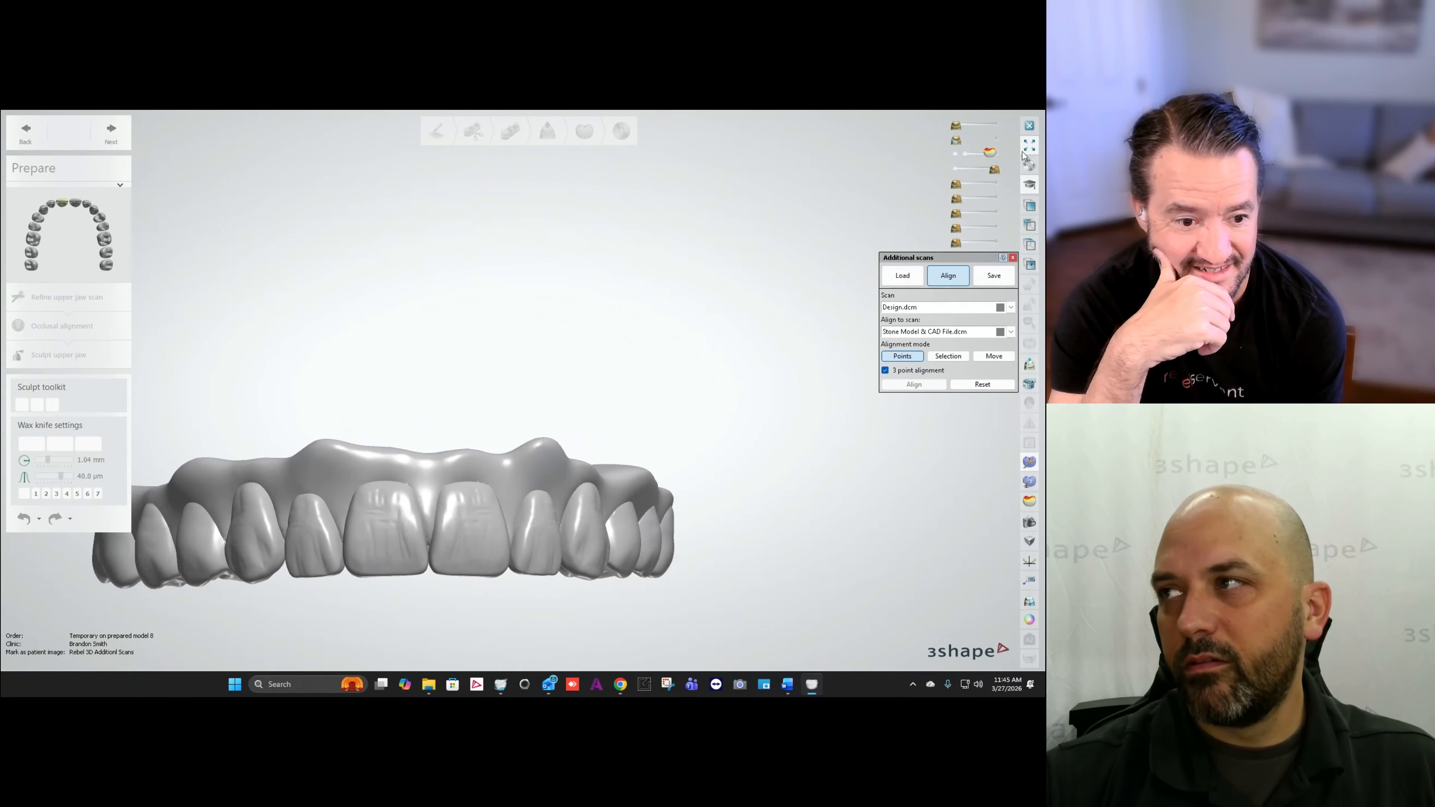
{"action": "left_click", "coordinate": [996, 129]}
{"action": "right_click_drag", "start_coordinate": [489, 345], "coordinate": [459, 352]}
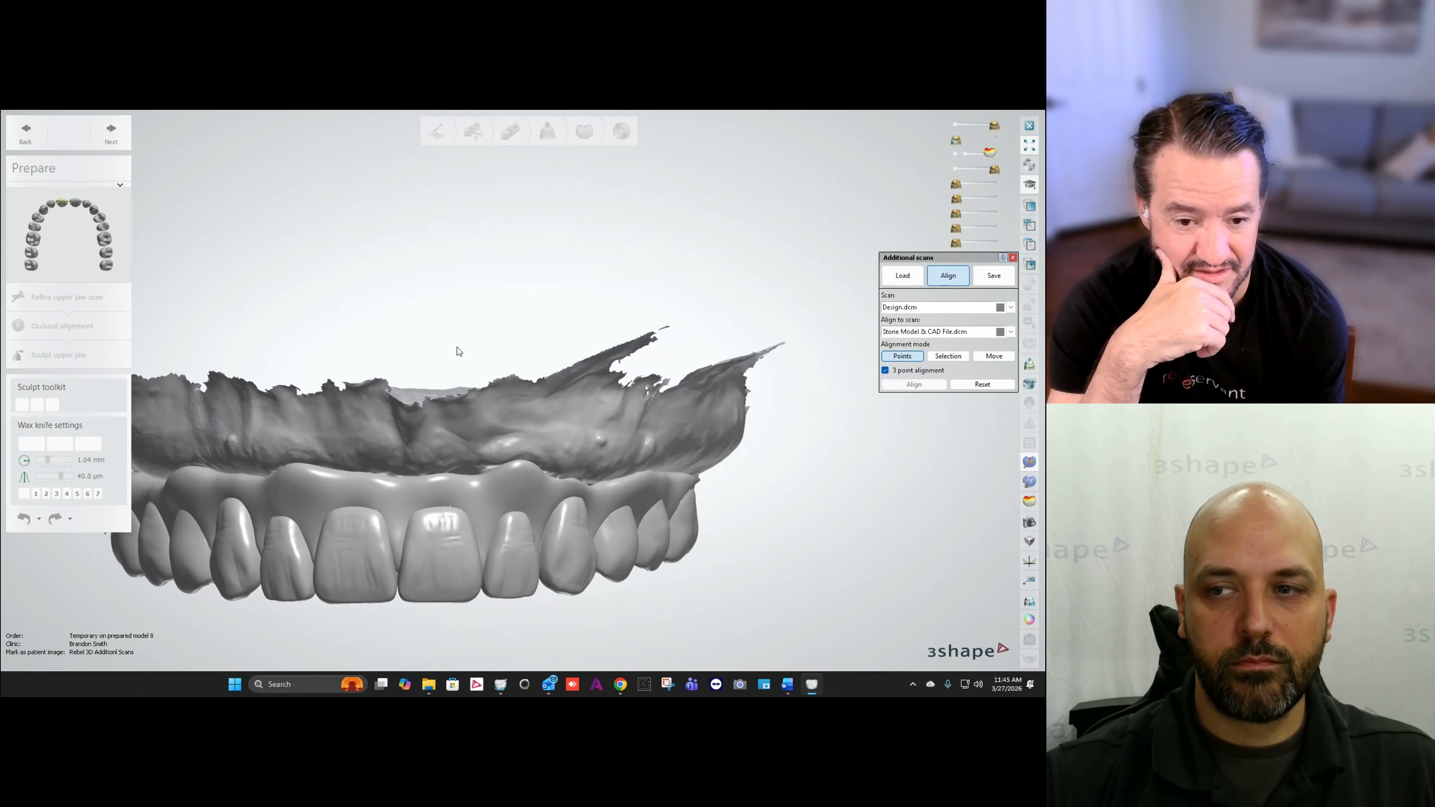
{"action": "scroll", "coordinate": [462, 343], "scroll_direction": "down", "scroll_amount": 4}
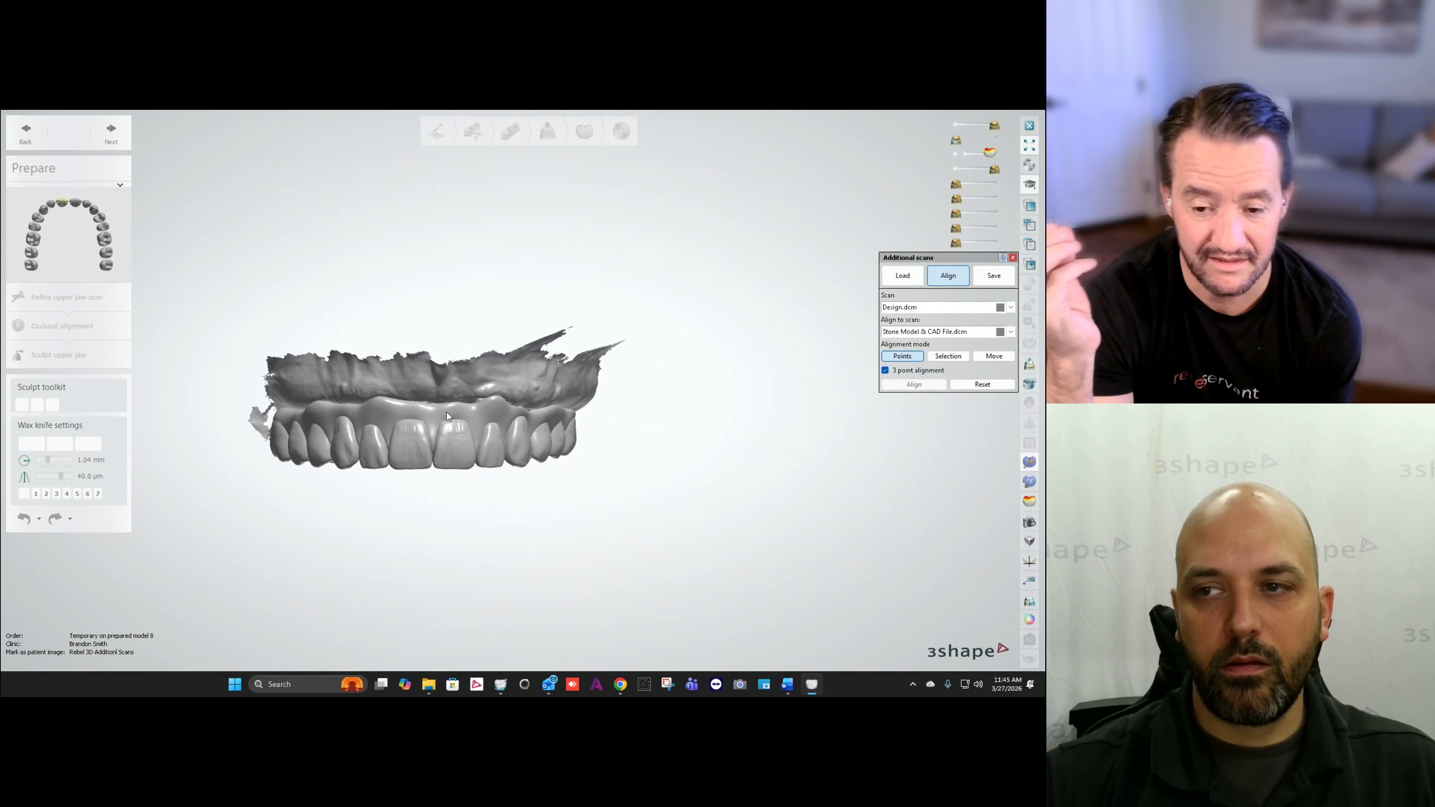
Step: Inspect the Design's fit on the edentulous upper arch from the palatal side and from the front
{"action": "right_click_drag", "start_coordinate": [446, 412], "coordinate": [368, 454]}
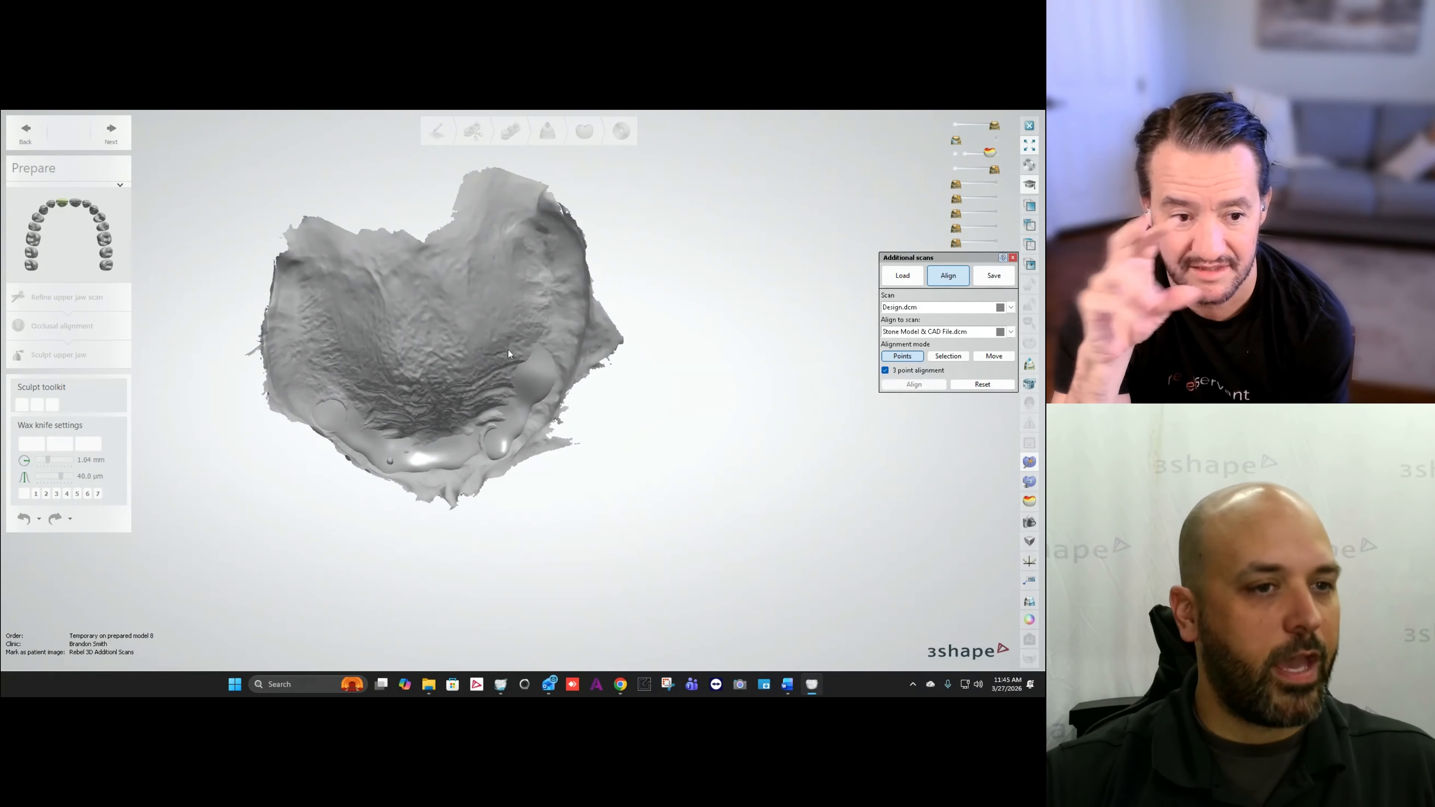
{"action": "right_click_drag", "start_coordinate": [395, 565], "coordinate": [461, 434]}
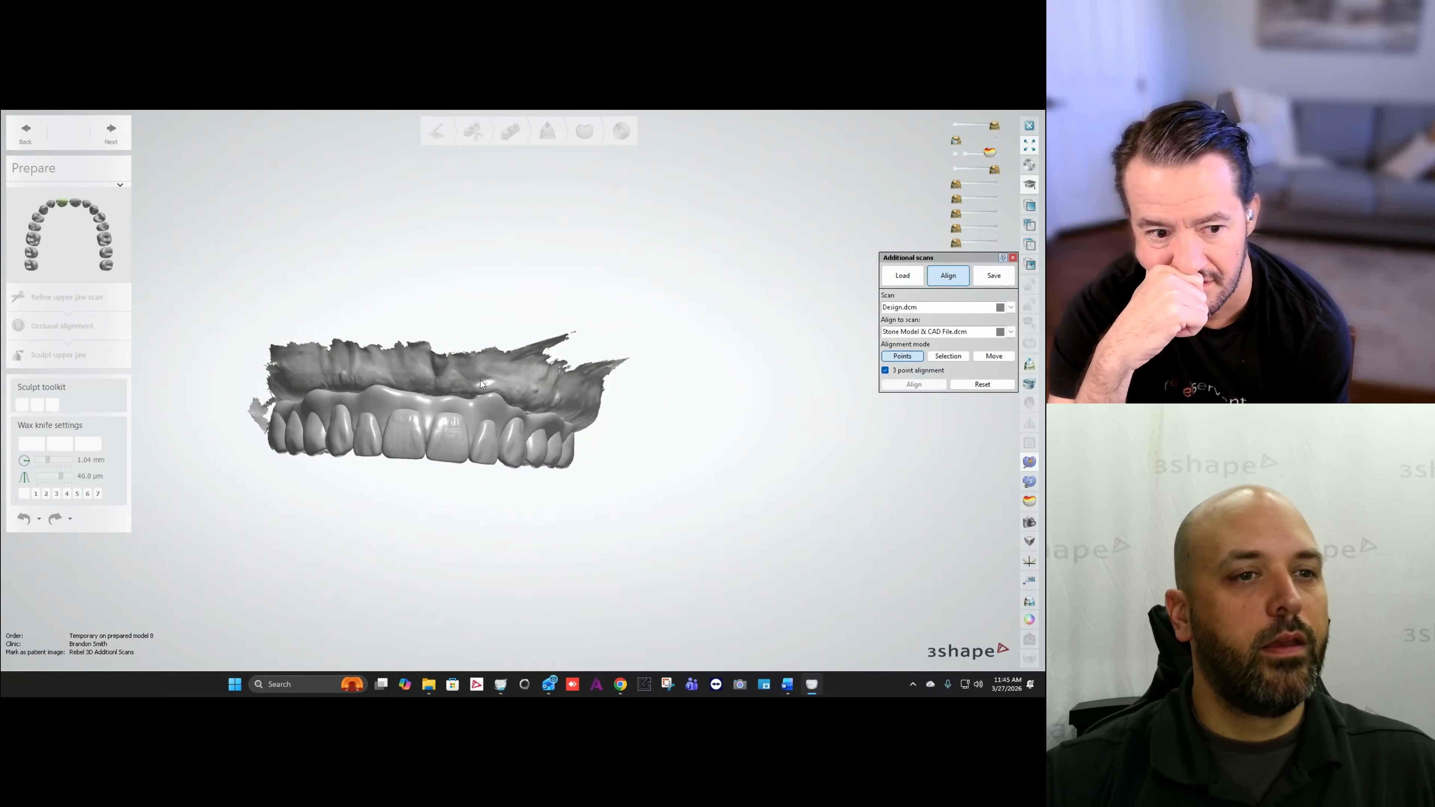
{"action": "right_click_drag", "start_coordinate": [386, 499], "coordinate": [410, 528]}
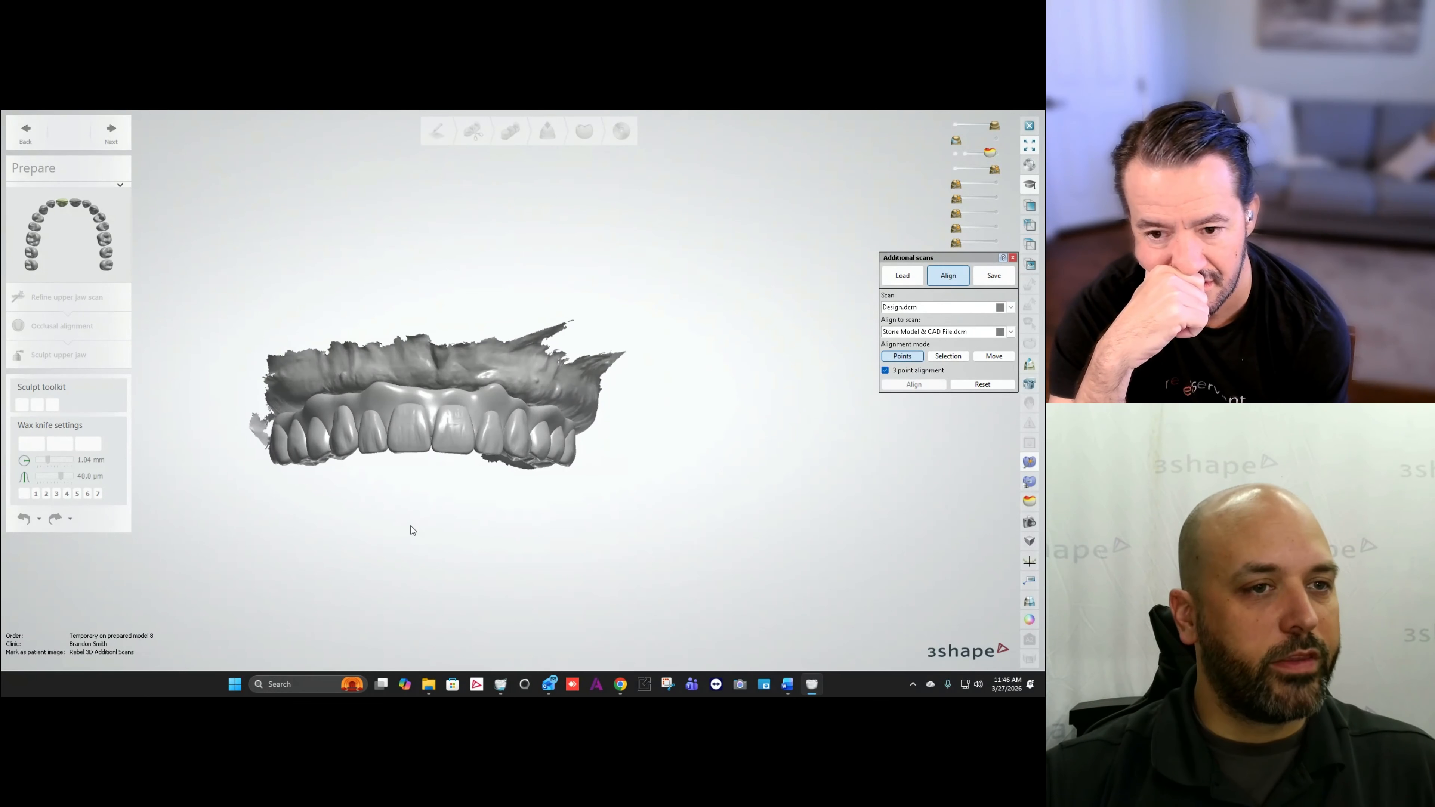
{"action": "right_click_drag", "start_coordinate": [577, 442], "coordinate": [579, 443]}
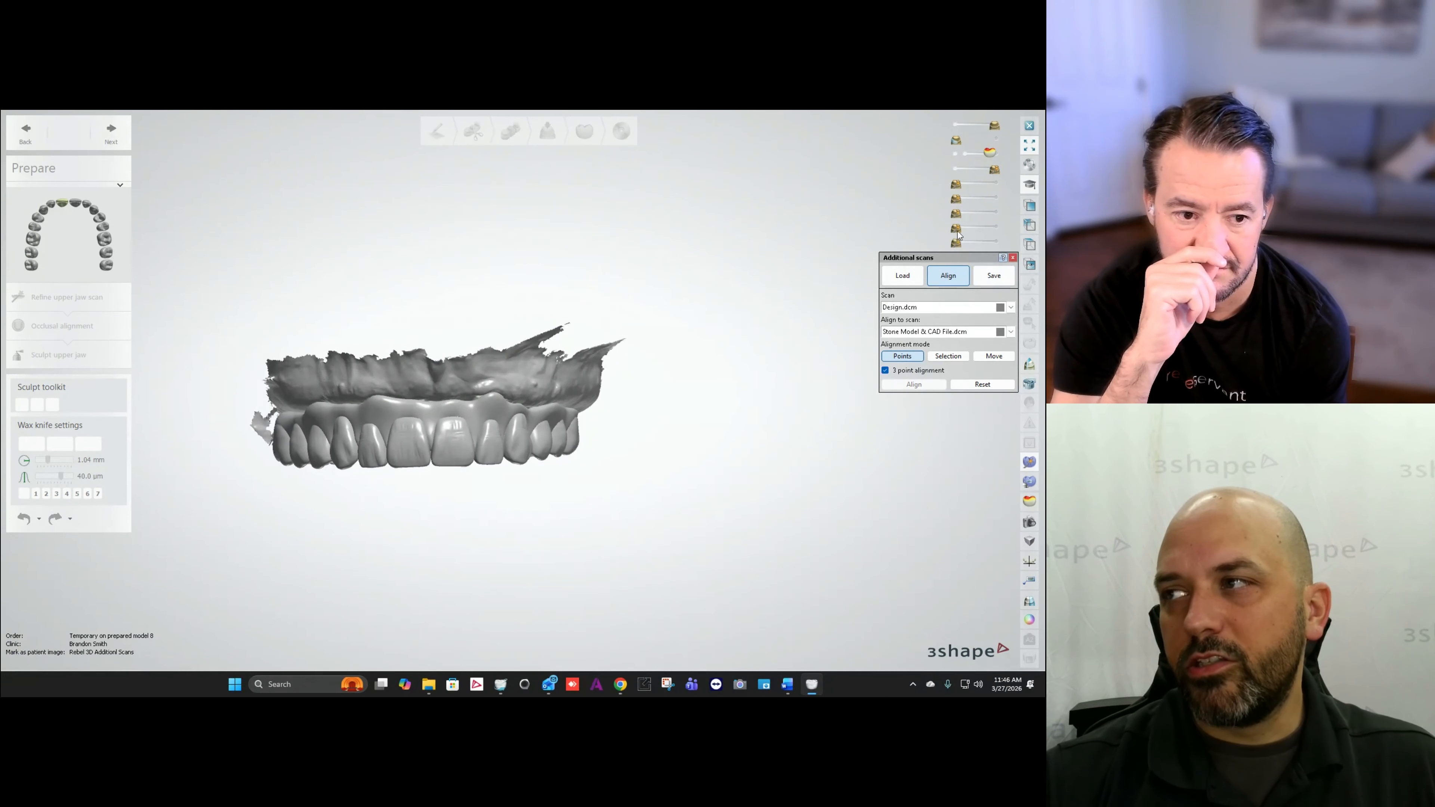
Step: Show the Opposing scan and examine the Design's bite against it from the front and the side
{"action": "mouse_move", "coordinate": [957, 229]}
{"action": "left_mouse_down"}
{"action": "mouse_move", "coordinate": [995, 229]}
{"action": "mouse_move", "coordinate": [955, 229]}
{"action": "mouse_move", "coordinate": [993, 243]}
{"action": "mouse_move", "coordinate": [954, 242]}
{"action": "left_mouse_up"}
{"action": "left_click_drag", "start_coordinate": [957, 185], "coordinate": [994, 184]}
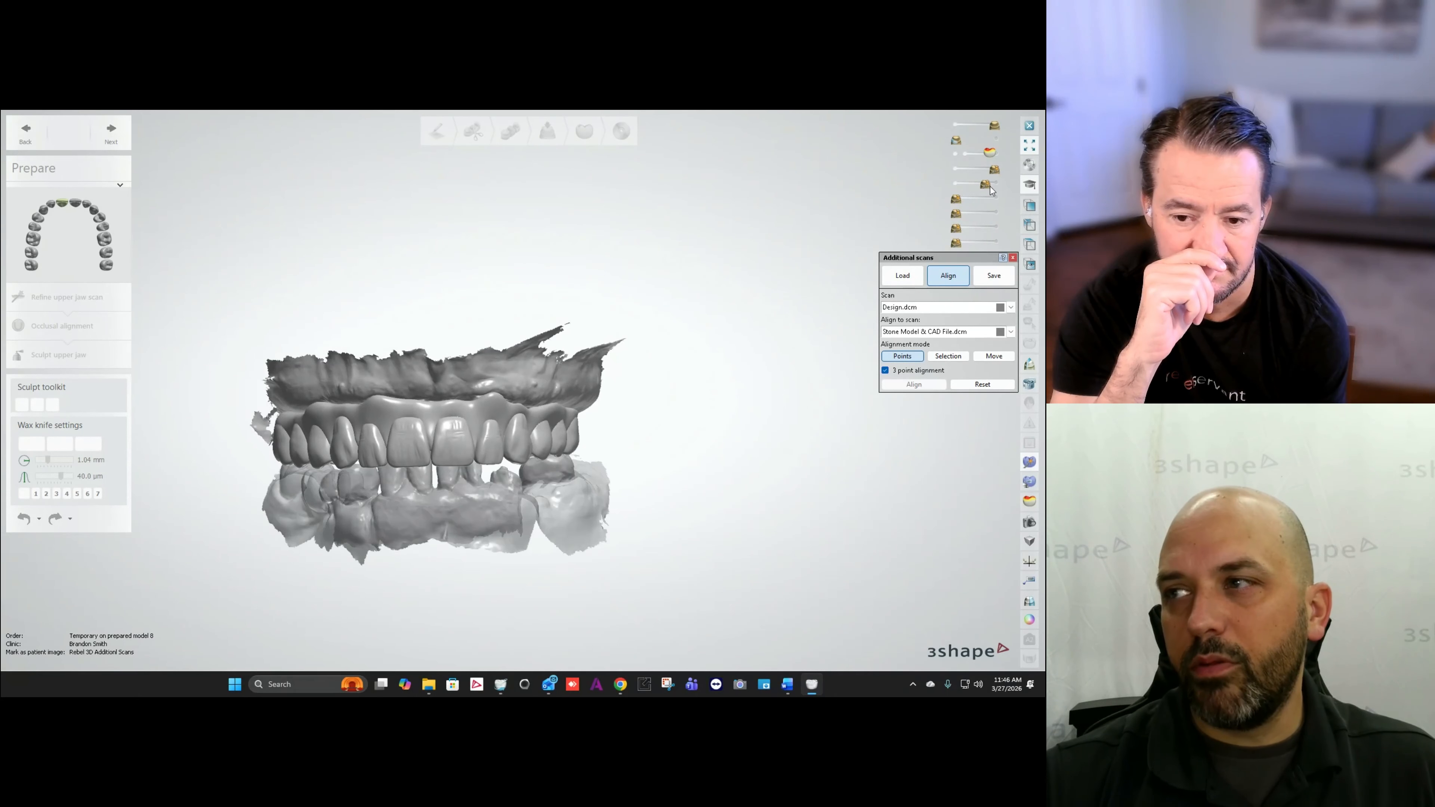
{"action": "right_click_drag", "start_coordinate": [592, 452], "coordinate": [616, 438]}
{"action": "scroll", "coordinate": [350, 457], "scroll_direction": "up", "scroll_amount": 5}
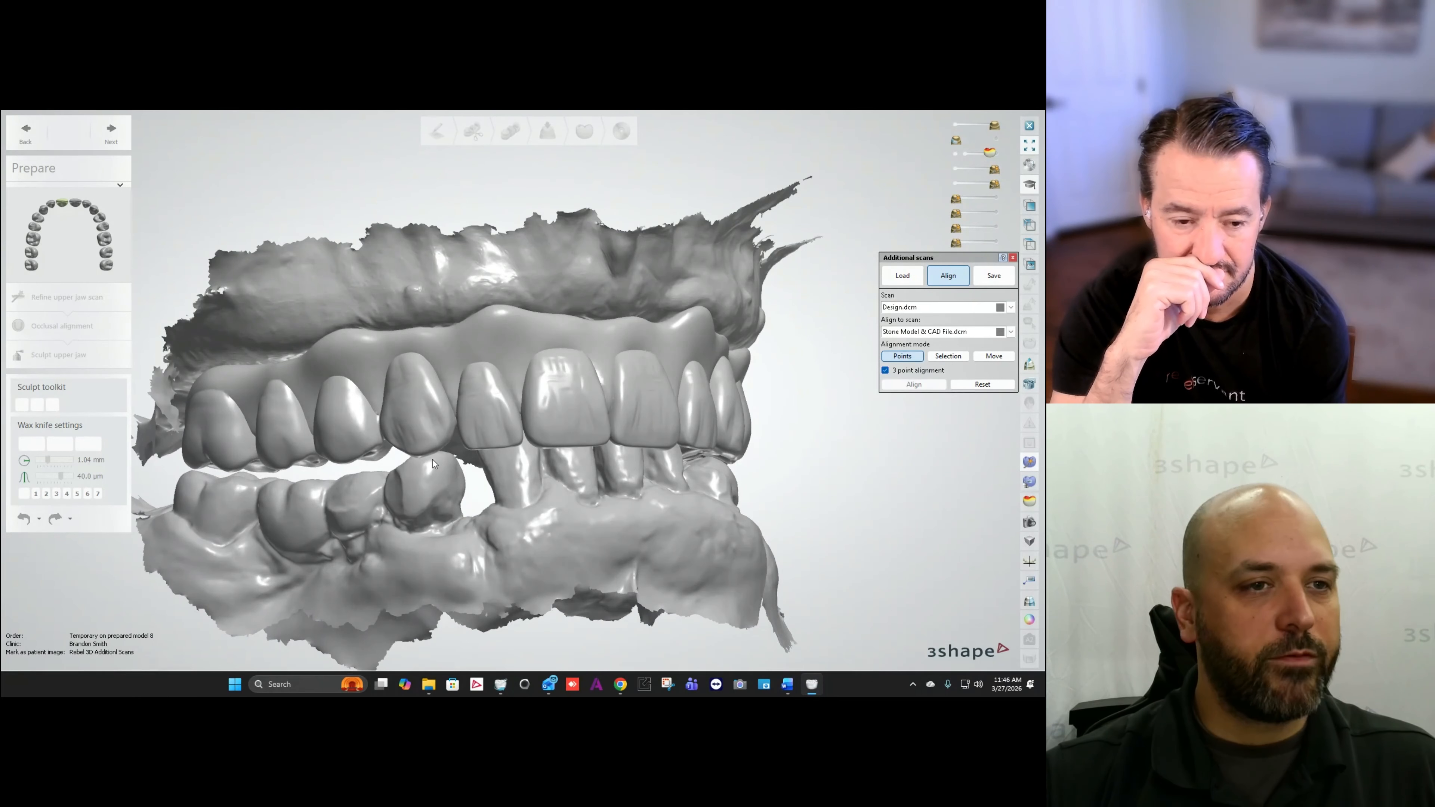
{"action": "right_click_drag", "start_coordinate": [433, 460], "coordinate": [395, 473]}
{"action": "scroll", "coordinate": [396, 473], "scroll_direction": "down", "scroll_amount": 2}
{"action": "middle_click_drag", "start_coordinate": [531, 423], "coordinate": [533, 305]}
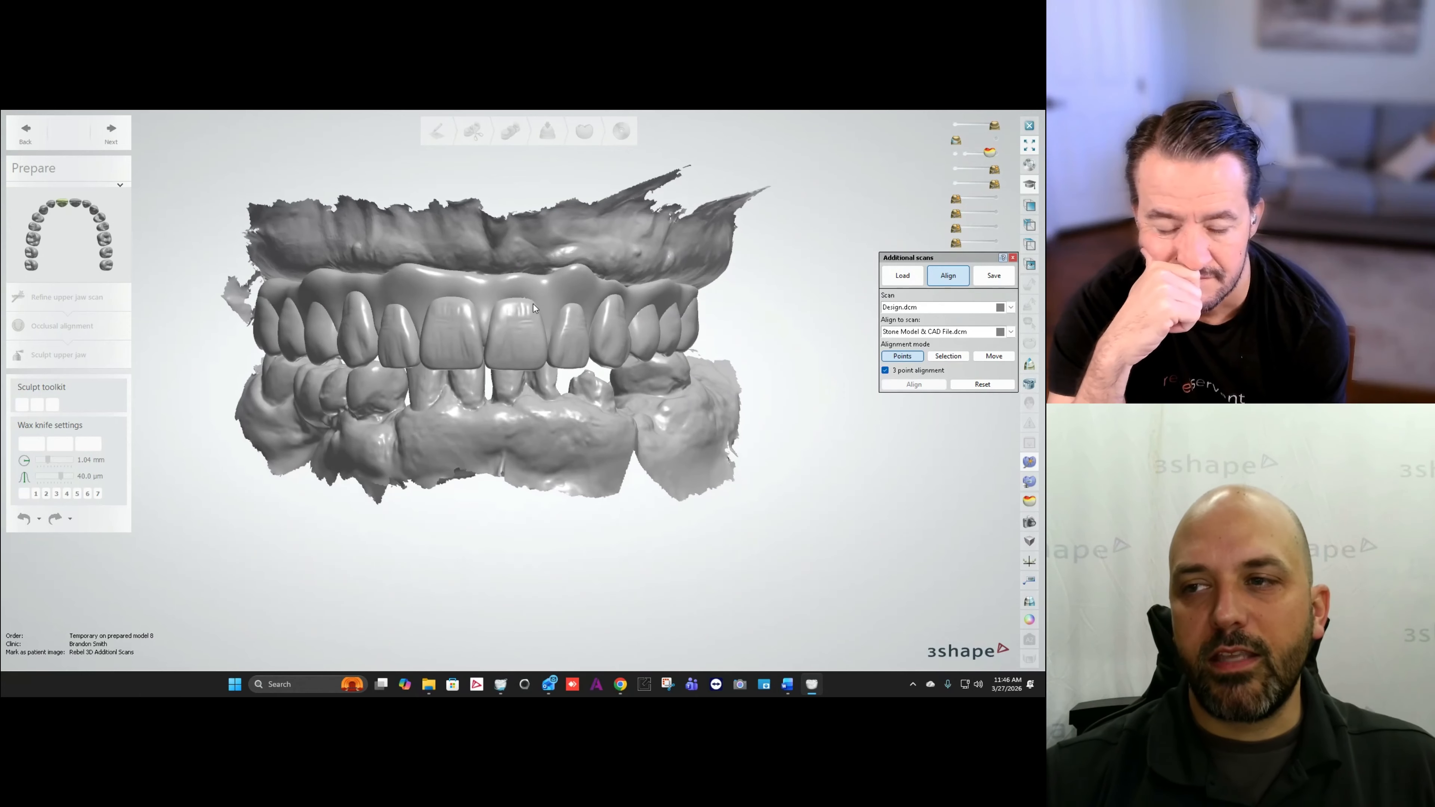
{"action": "mouse_move", "coordinate": [533, 304]}
{"action": "right_mouse_down"}
{"action": "mouse_move", "coordinate": [531, 413]}
{"action": "mouse_move", "coordinate": [540, 301]}
{"action": "right_mouse_up"}
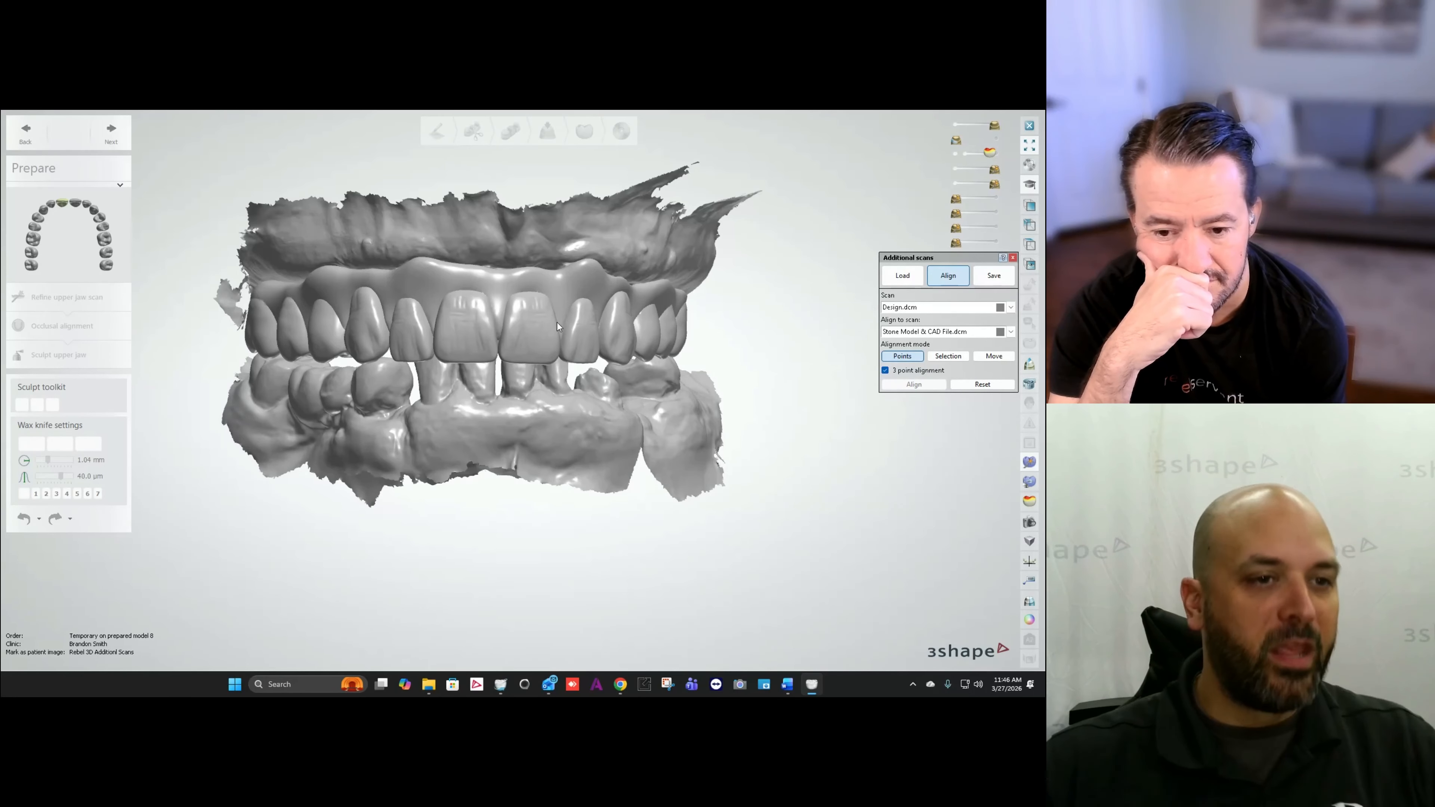
{"action": "right_click_drag", "start_coordinate": [570, 348], "coordinate": [535, 350]}
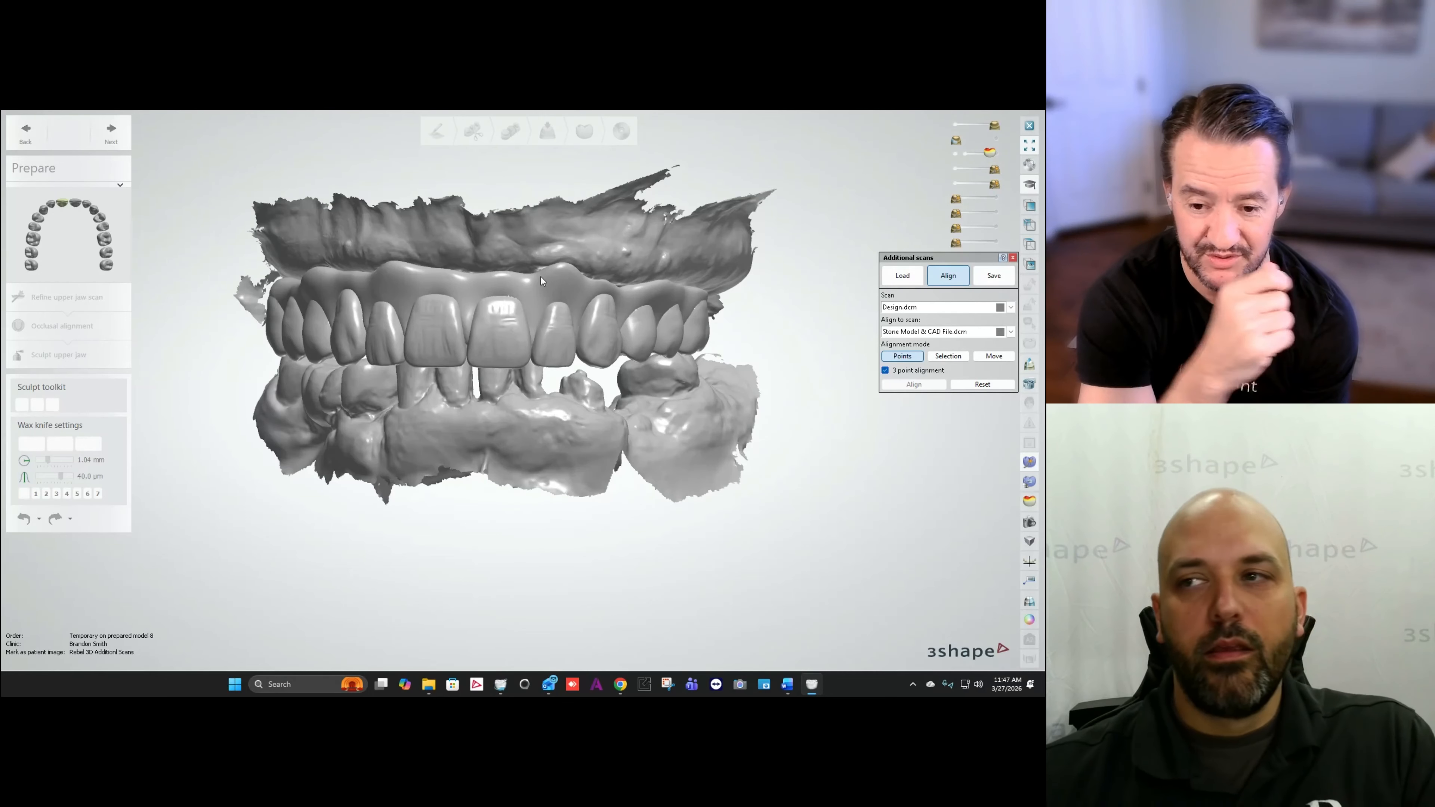
{"action": "right_click_drag", "start_coordinate": [457, 477], "coordinate": [469, 475]}
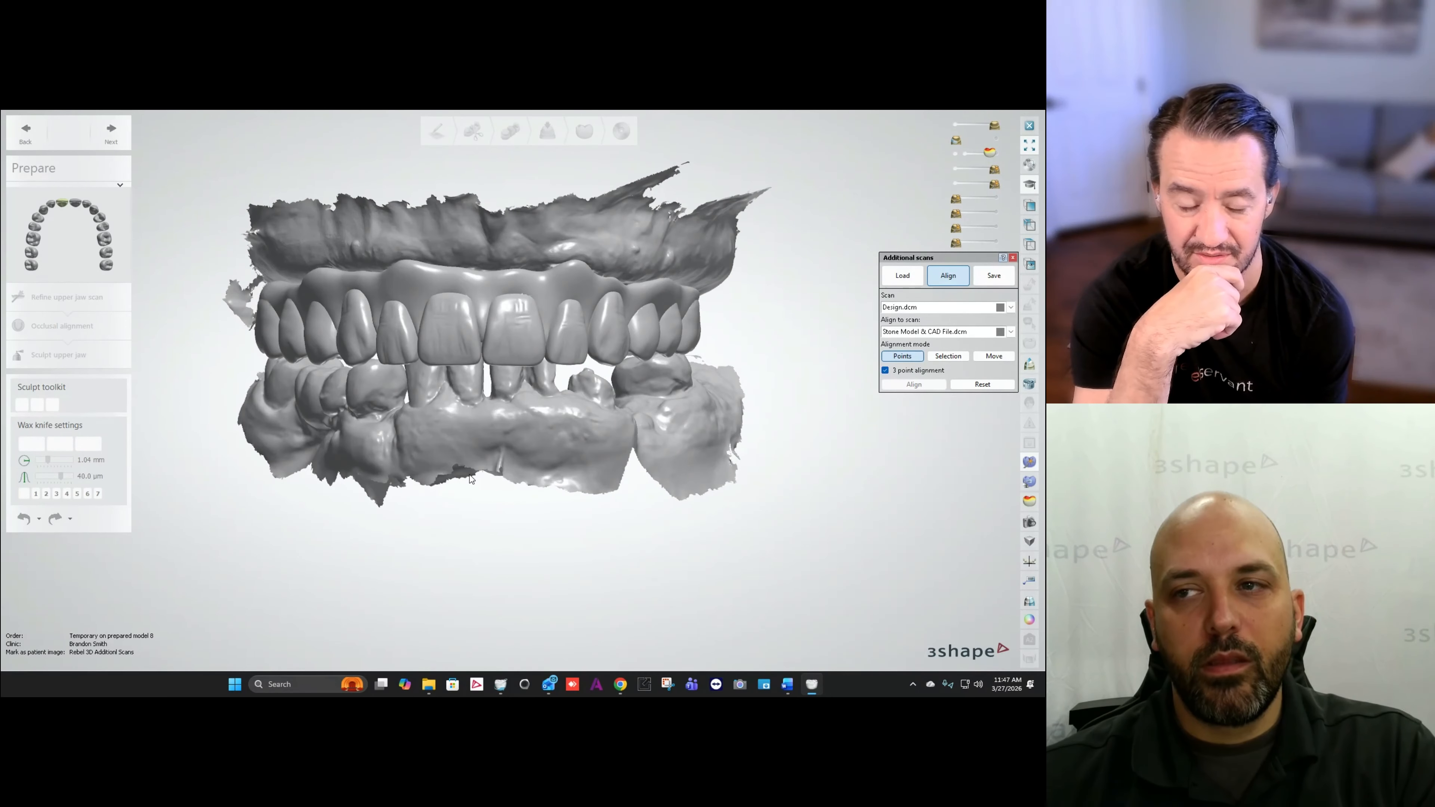
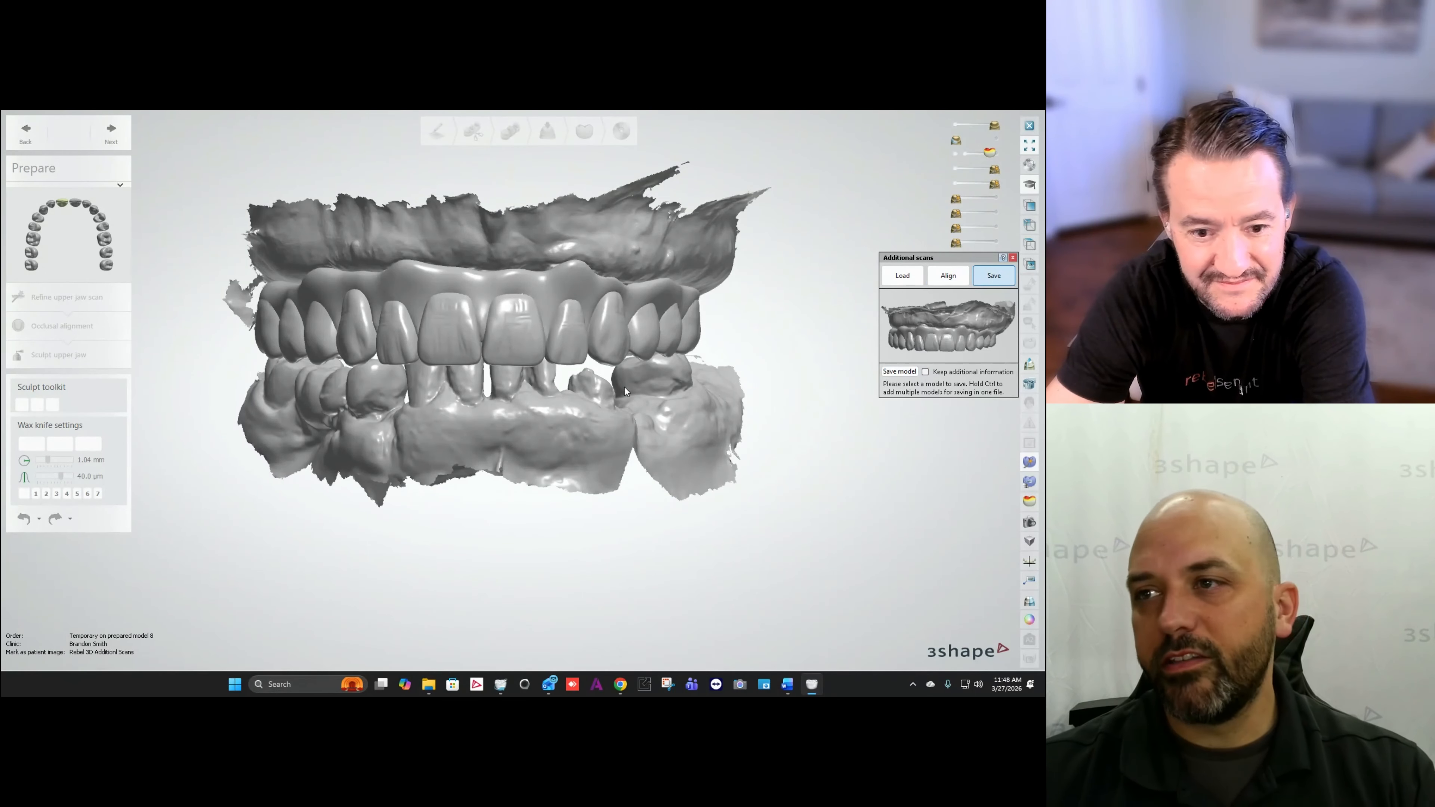
Step: Save the aligned Design model as a DCM file named Design Aligned in the Rebel 3D Additional Scans folder
{"action": "left_click", "coordinate": [505, 351]}
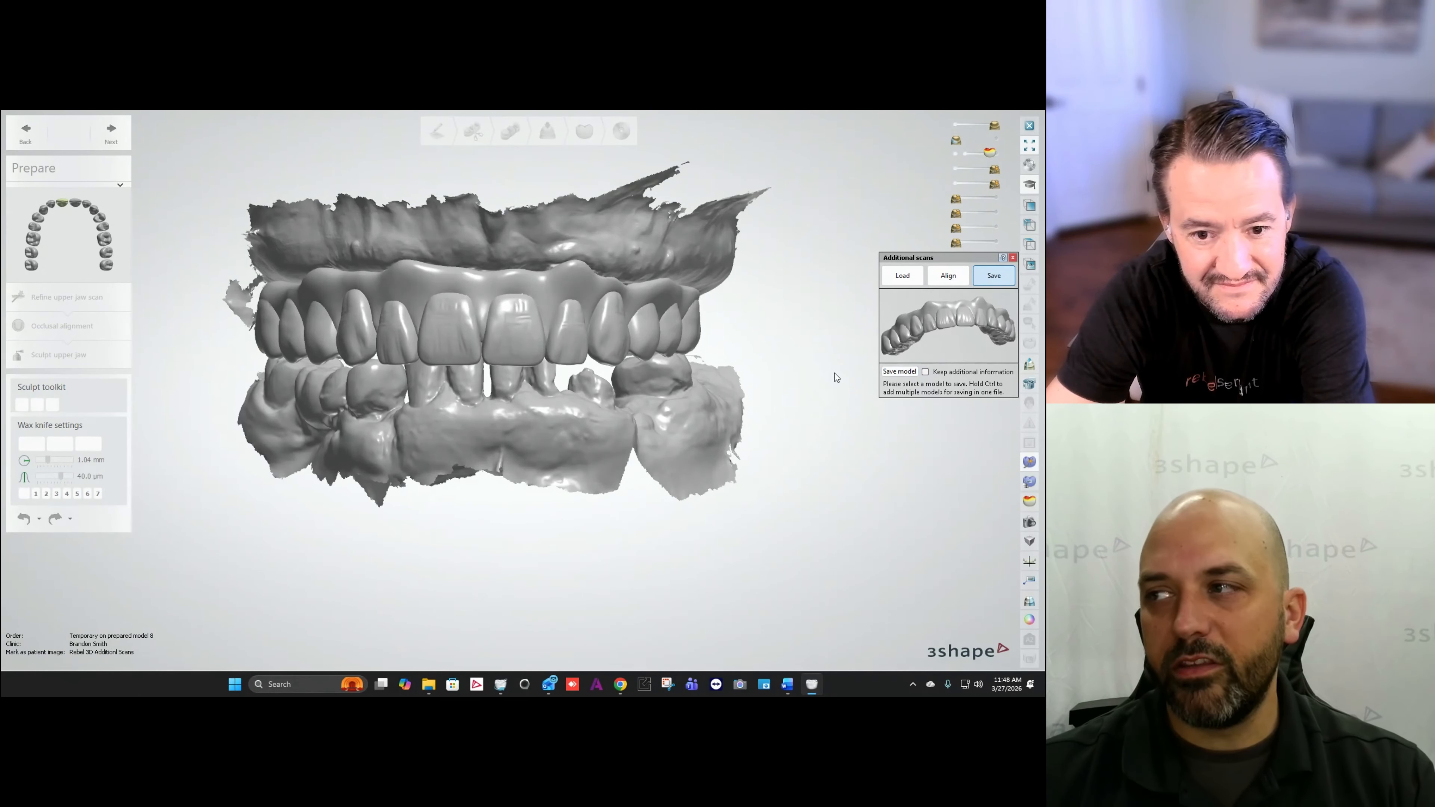
{"action": "left_click", "coordinate": [899, 371]}
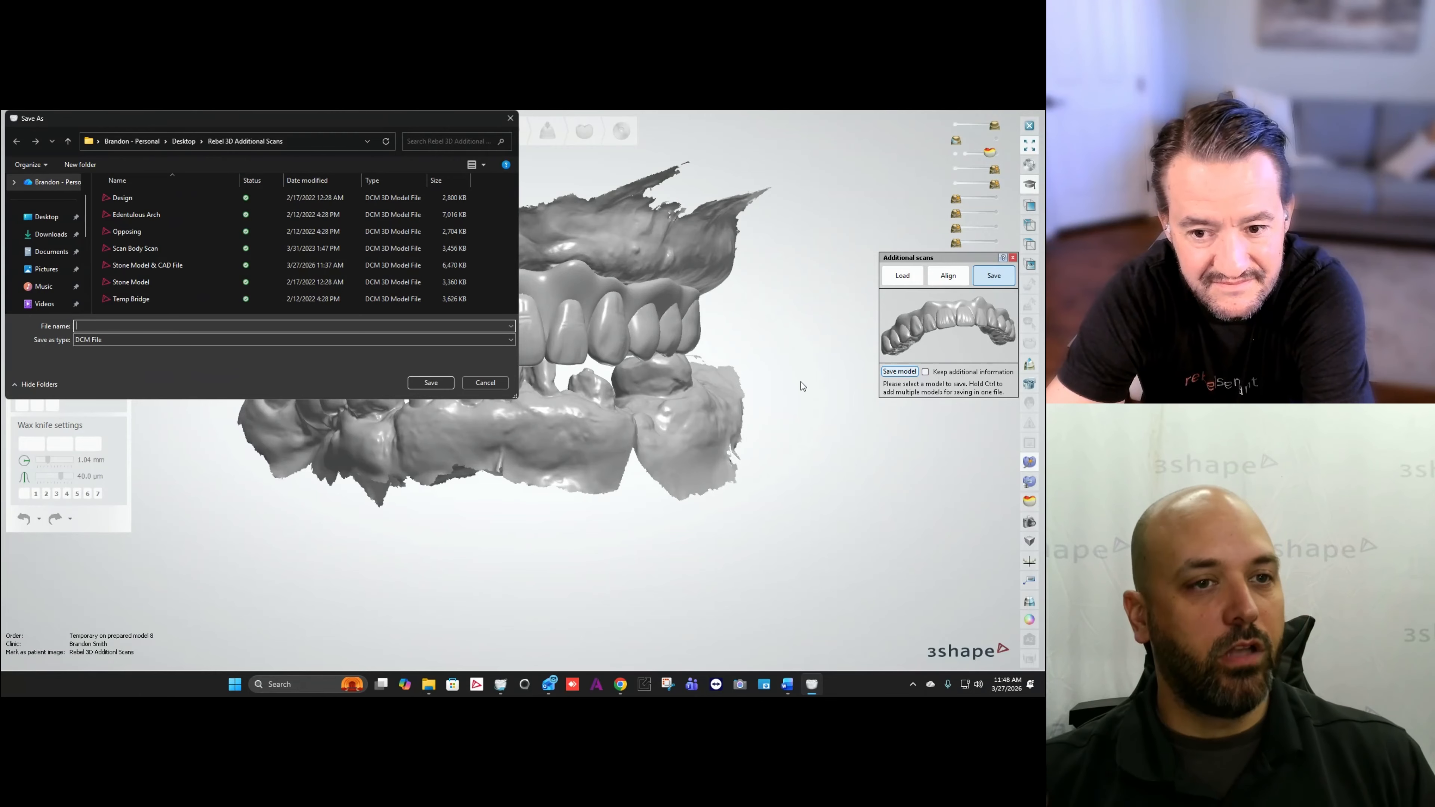
{"action": "left_click", "coordinate": [276, 326]}
{"action": "type", "text": "De"}
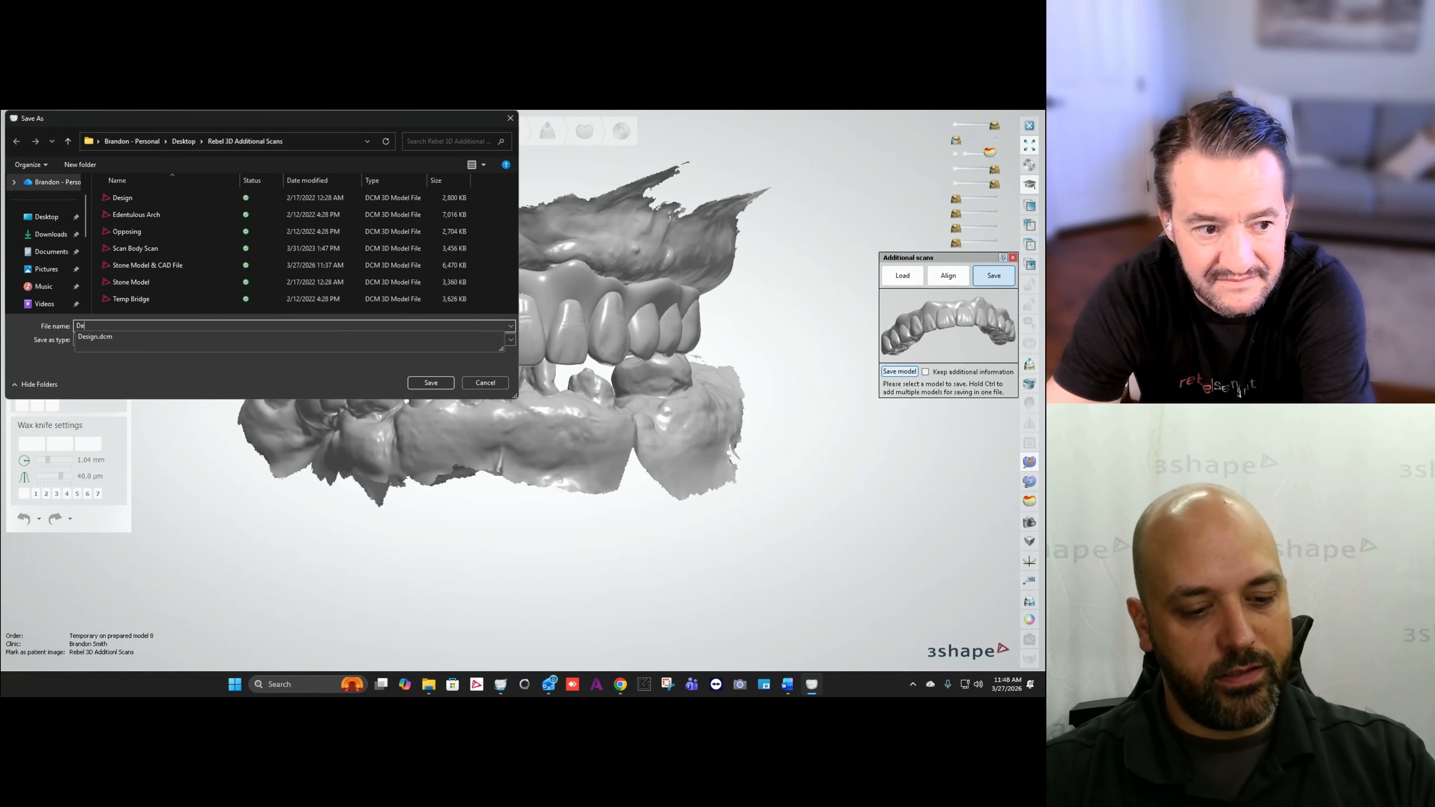
{"action": "type", "text": "sign Aligned"}
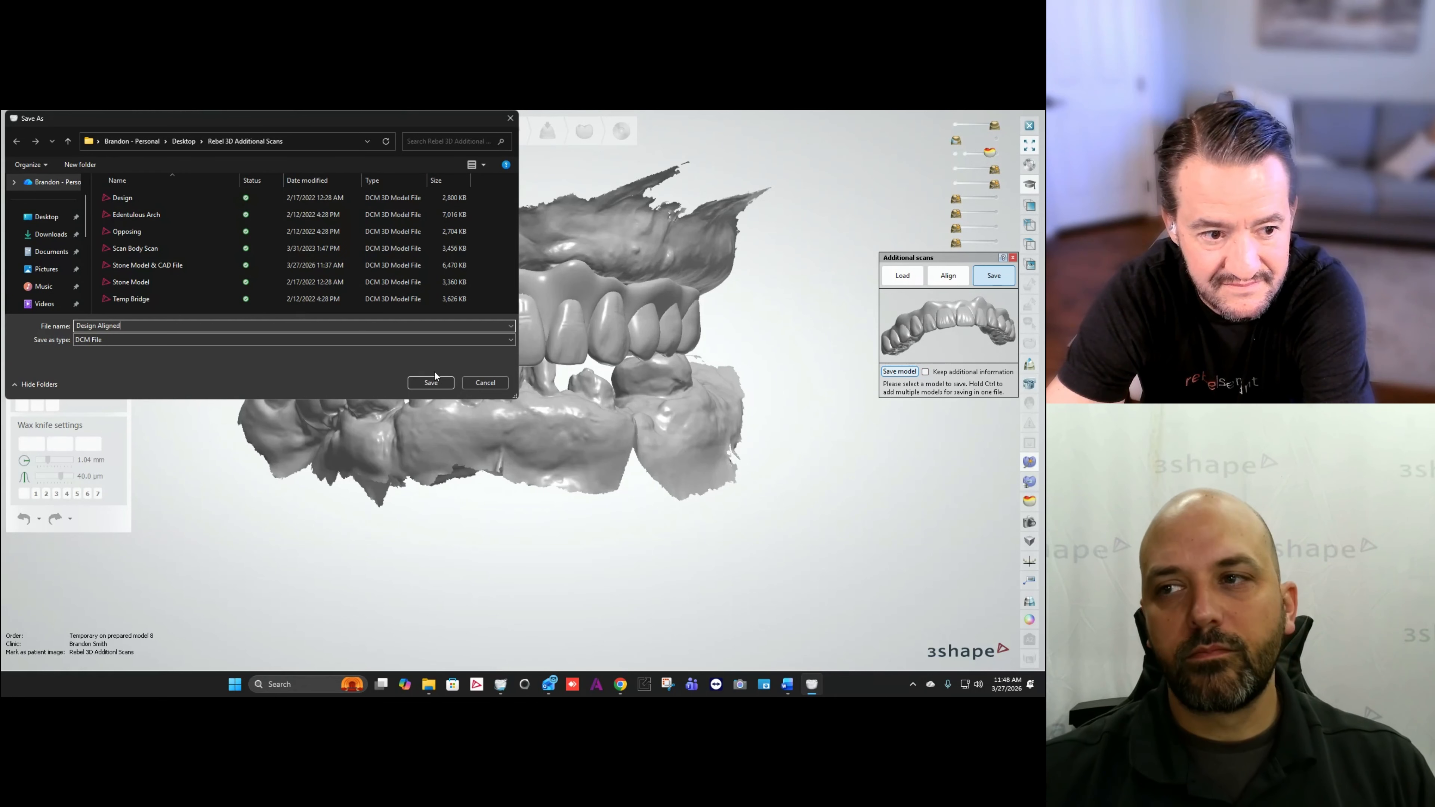
{"action": "left_click", "coordinate": [426, 387]}
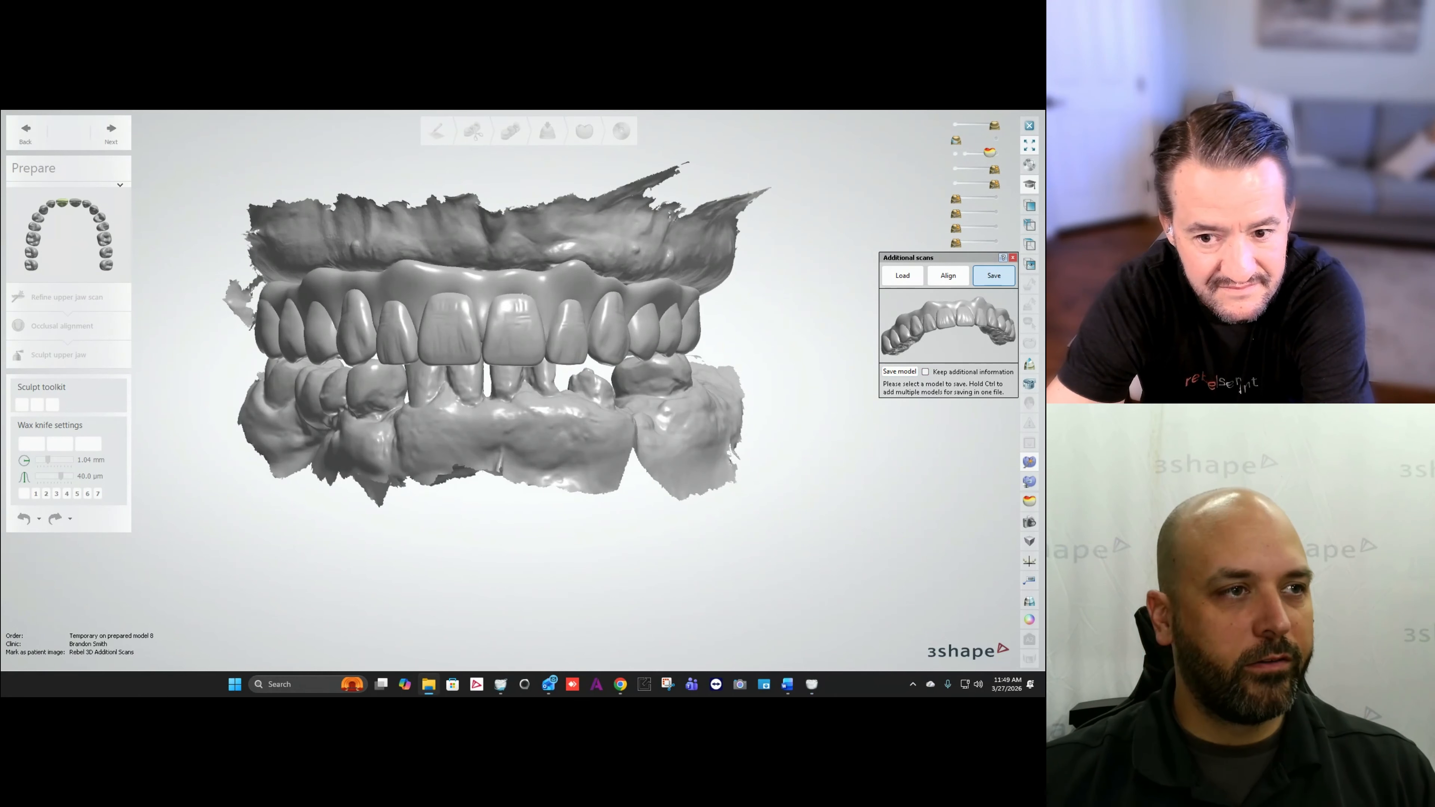
Step: Open the Design Aligned and Edentulous Arch files from the Rebel 3D Additional Scans folder together in 3Shape 3D Viewer
{"action": "left_click", "coordinate": [429, 684]}
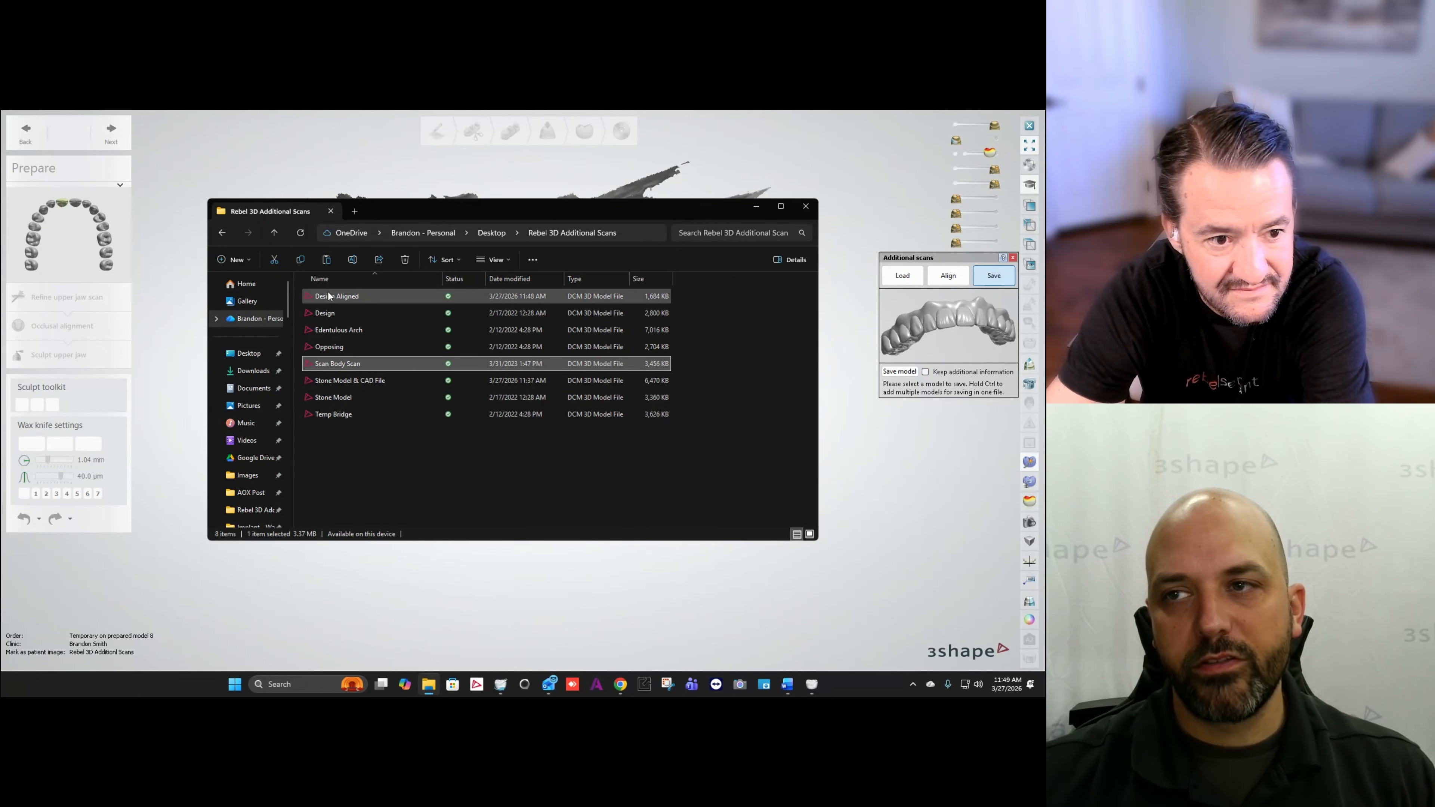
{"action": "double_click", "coordinate": [415, 363]}
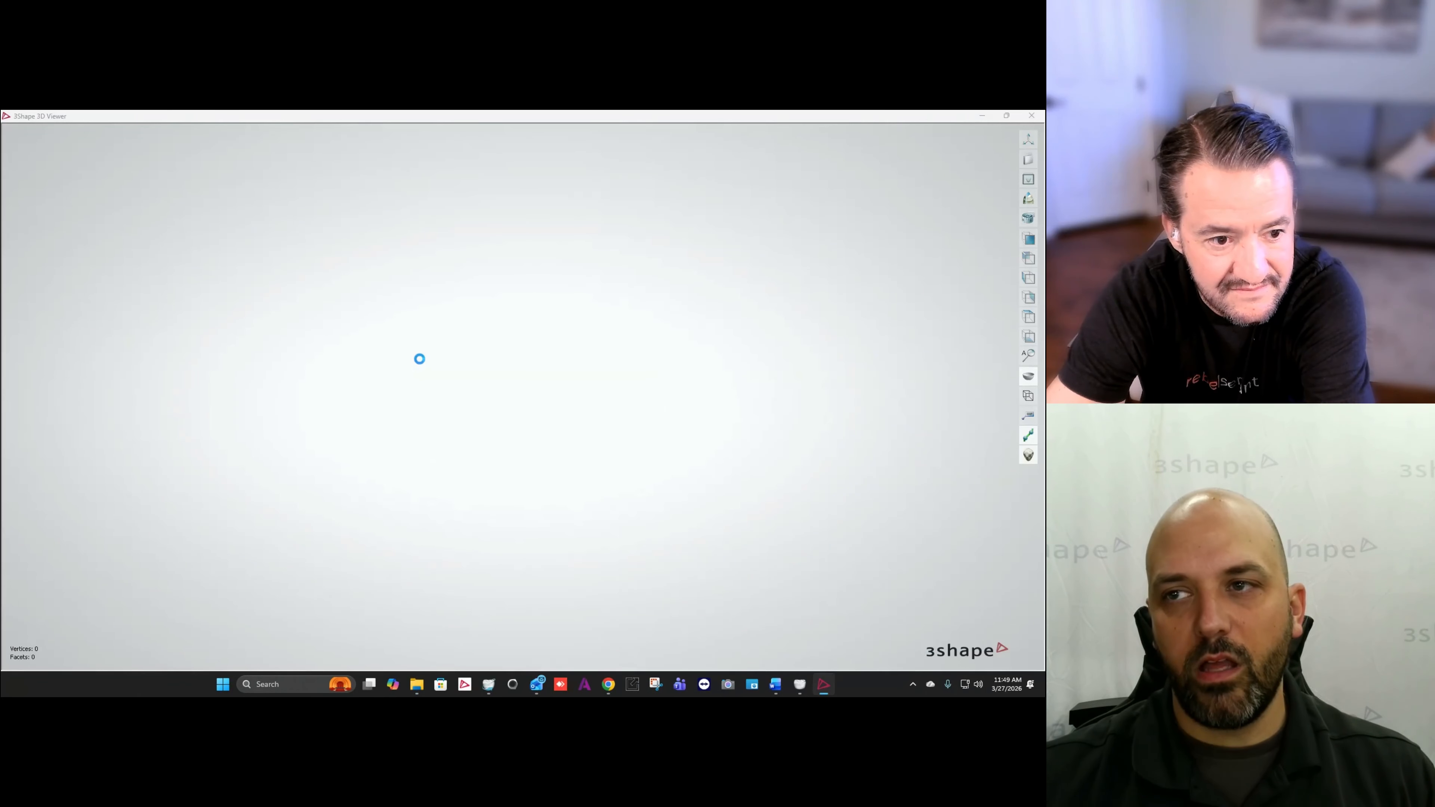
{"action": "left_click", "coordinate": [417, 684]}
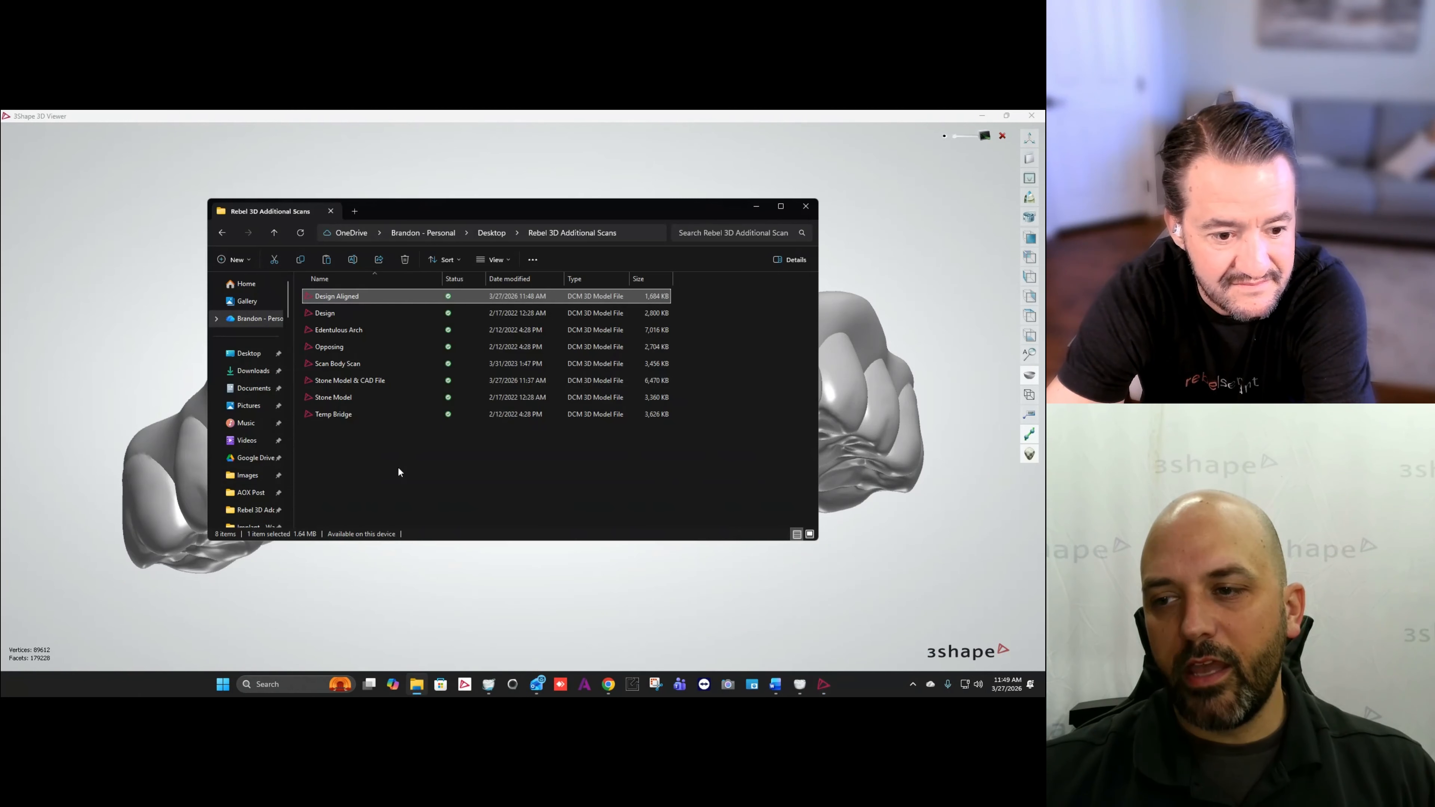
{"action": "double_click", "coordinate": [340, 331]}
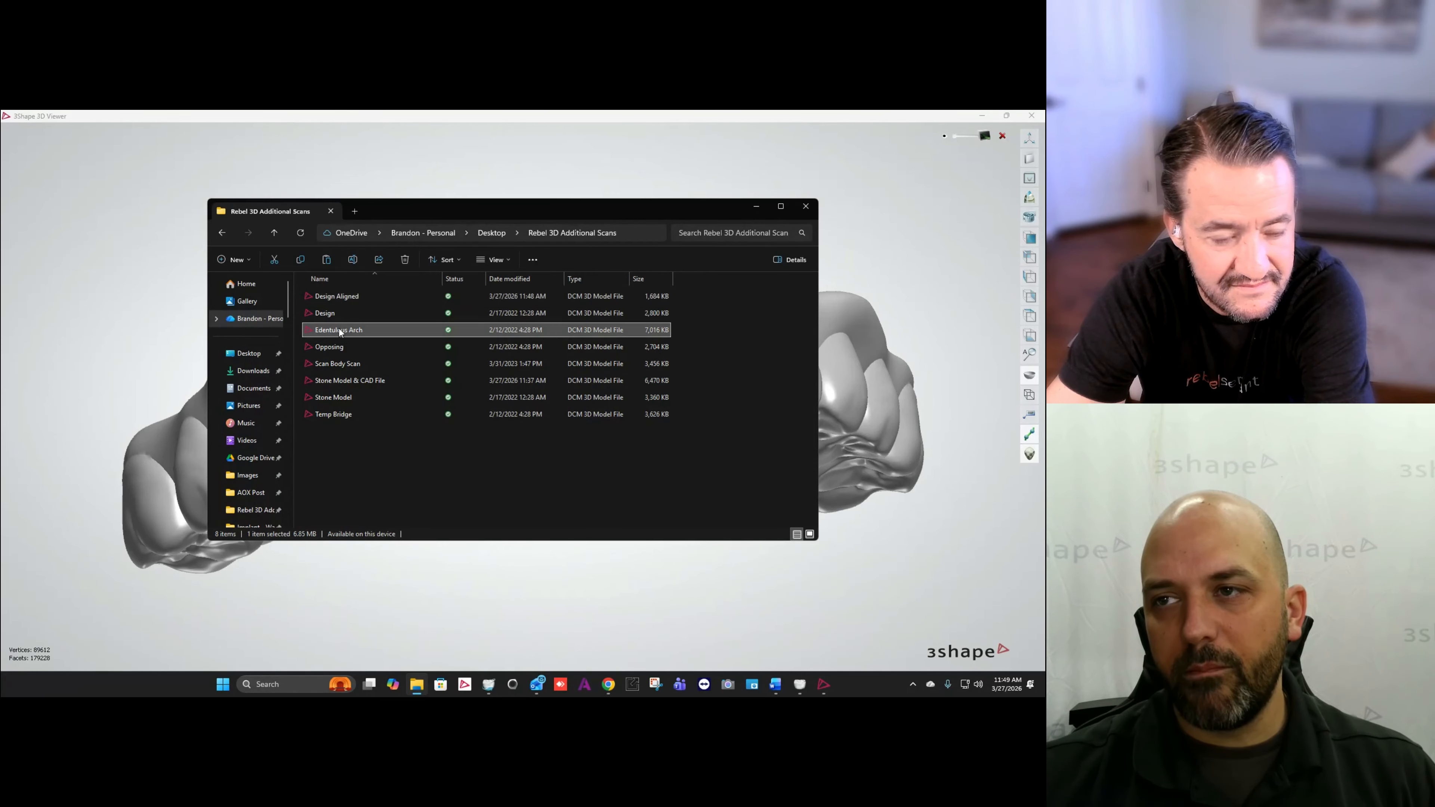
{"action": "mouse_move", "coordinate": [530, 402]}
{"action": "right_mouse_down"}
{"action": "mouse_move", "coordinate": [525, 523]}
{"action": "mouse_move", "coordinate": [524, 409]}
{"action": "right_mouse_up"}
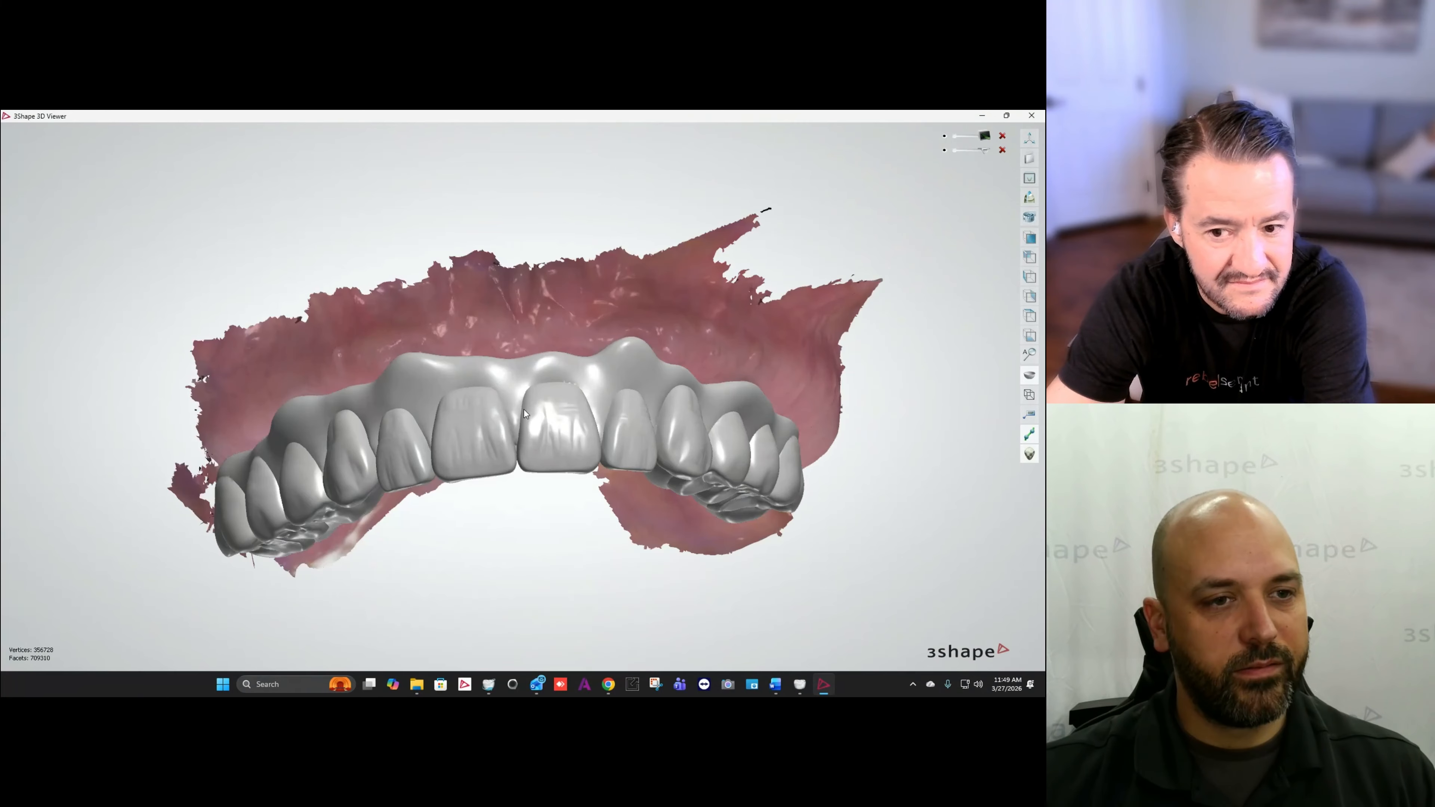
{"action": "scroll", "coordinate": [527, 407], "scroll_direction": "down", "scroll_amount": 5}
Step: Add the original Design file to the 3D Viewer scene and compare its position with the aligned design
{"action": "left_click", "coordinate": [983, 116]}
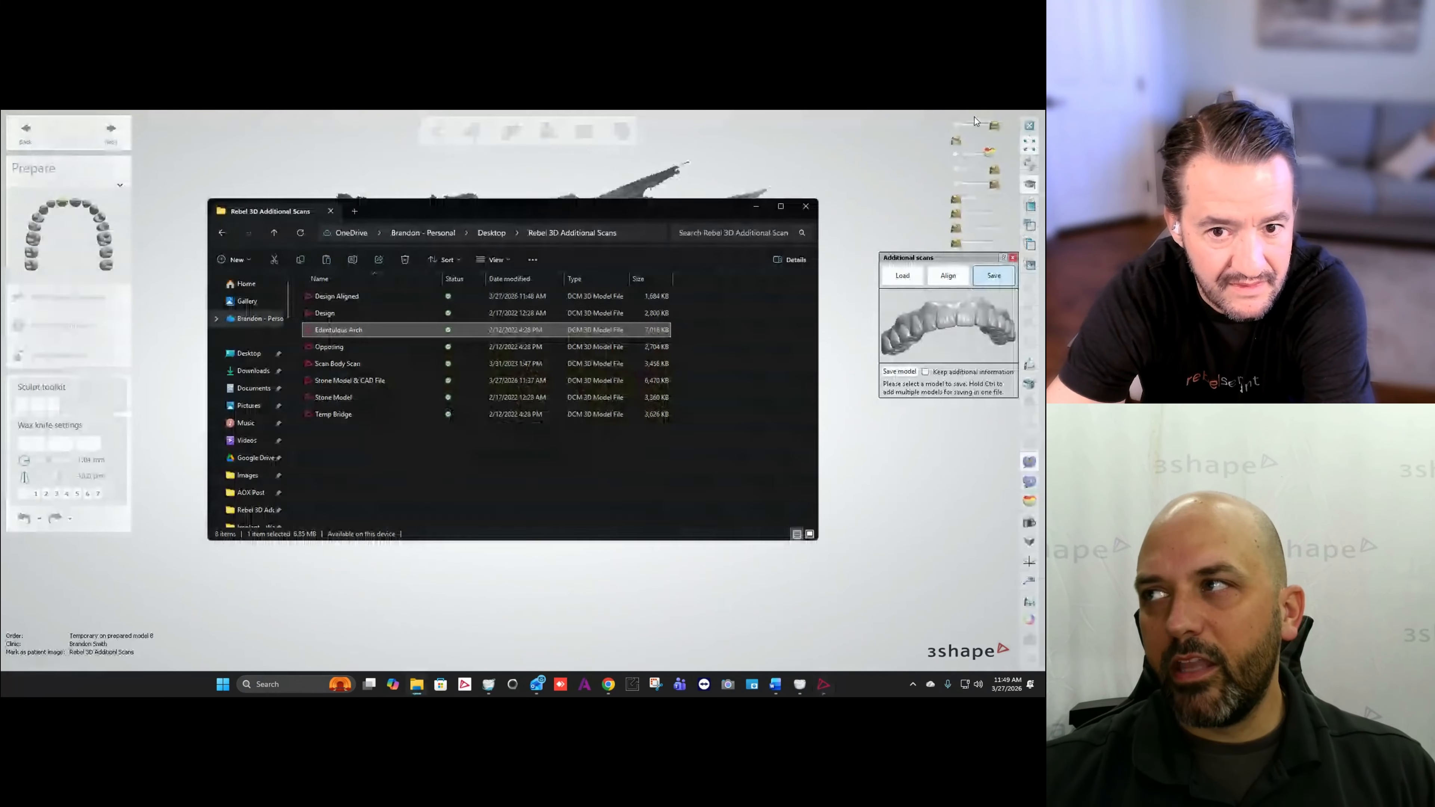
{"action": "double_click", "coordinate": [336, 316]}
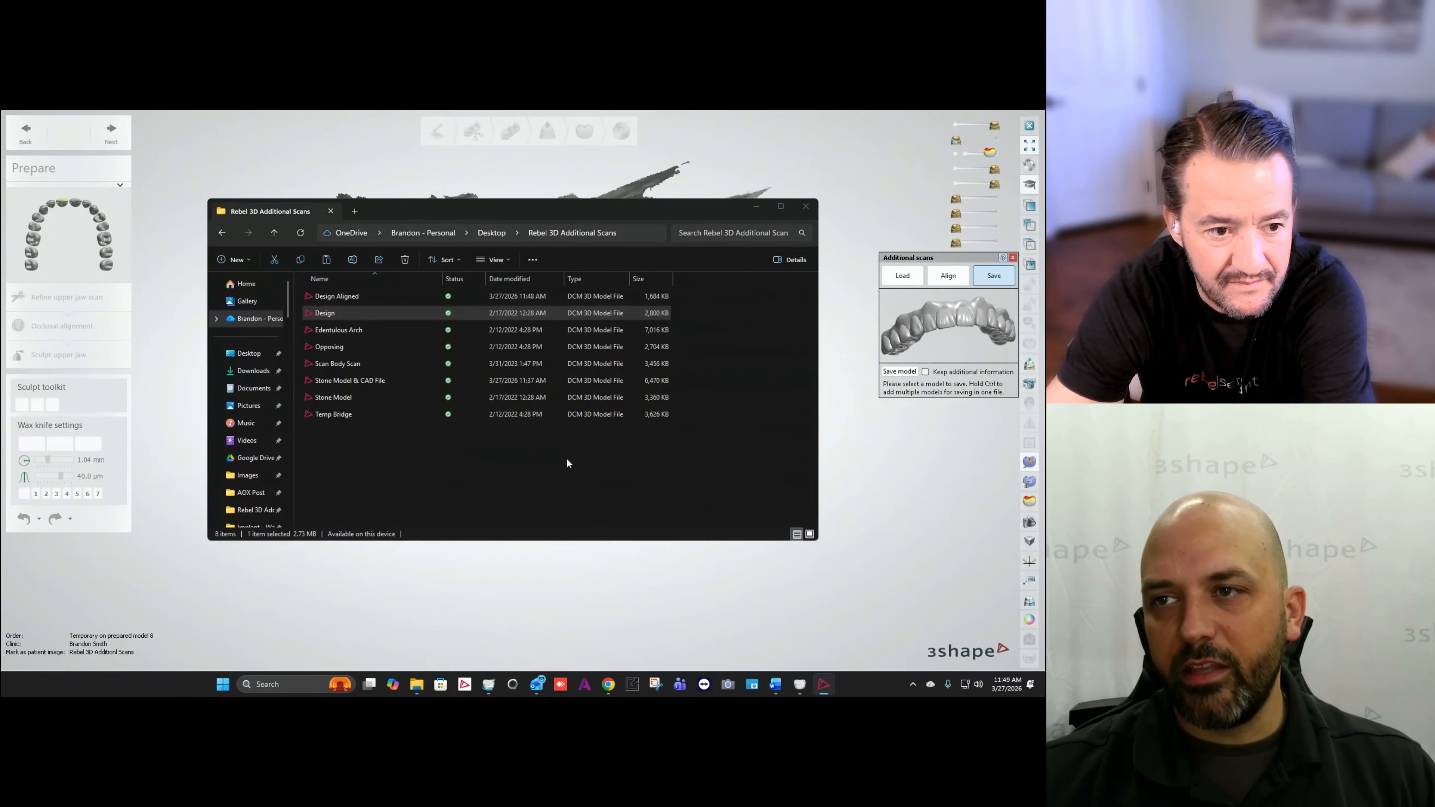
{"action": "left_click", "coordinate": [820, 665]}
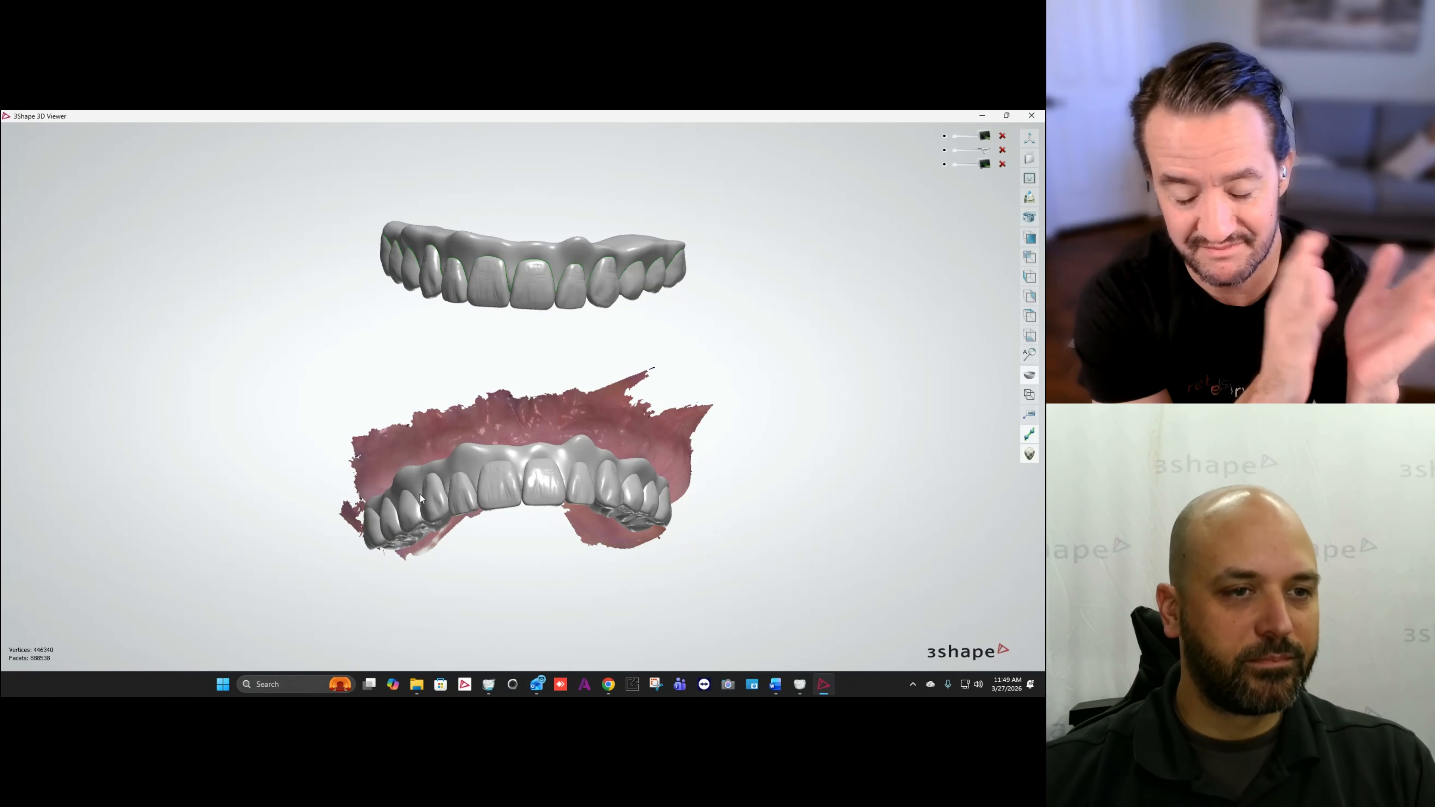
{"action": "right_click_drag", "start_coordinate": [519, 397], "coordinate": [580, 503]}
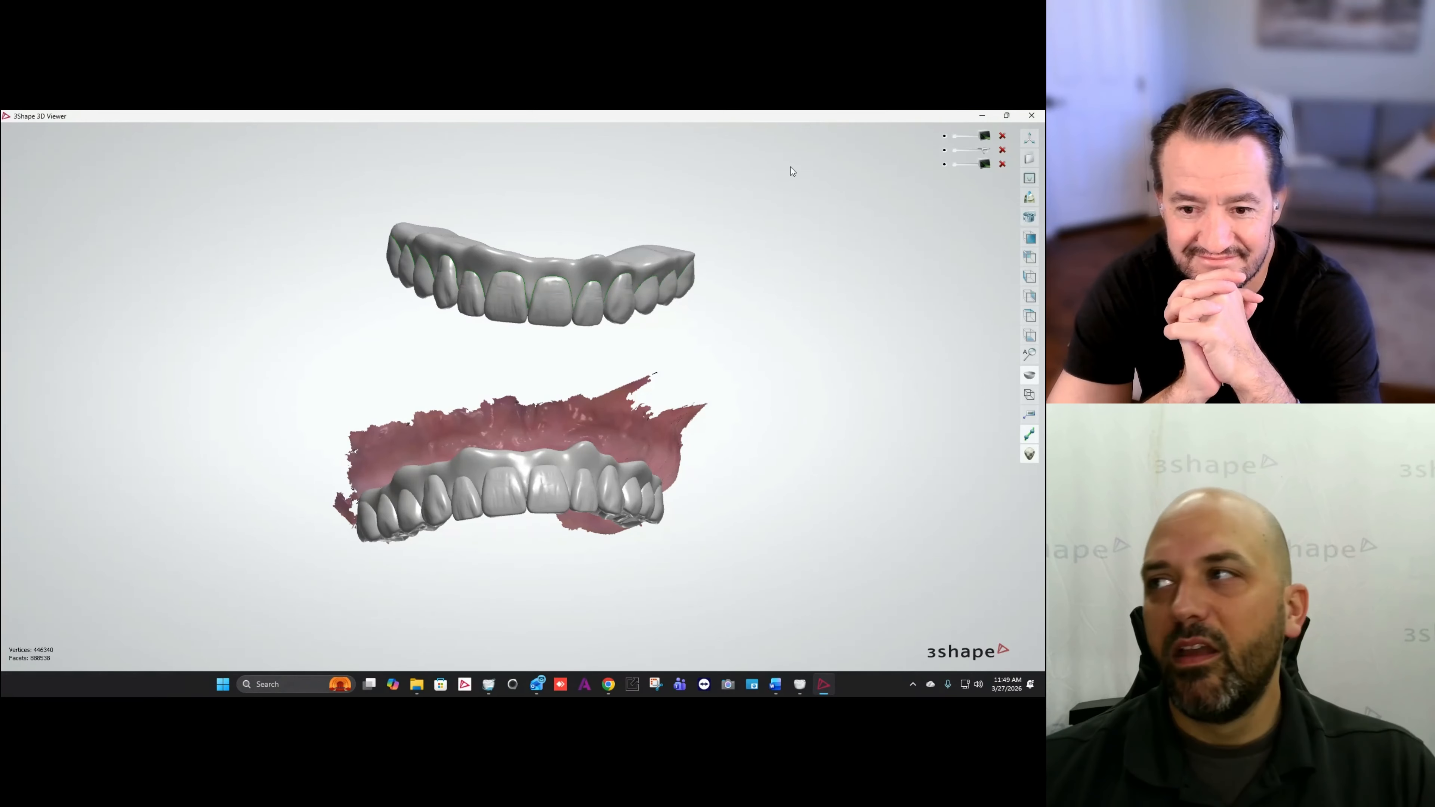
Step: Add the Opposing and Scan Body Scan files to the 3D Viewer scene and view all the models from the front
{"action": "left_click", "coordinate": [982, 117]}
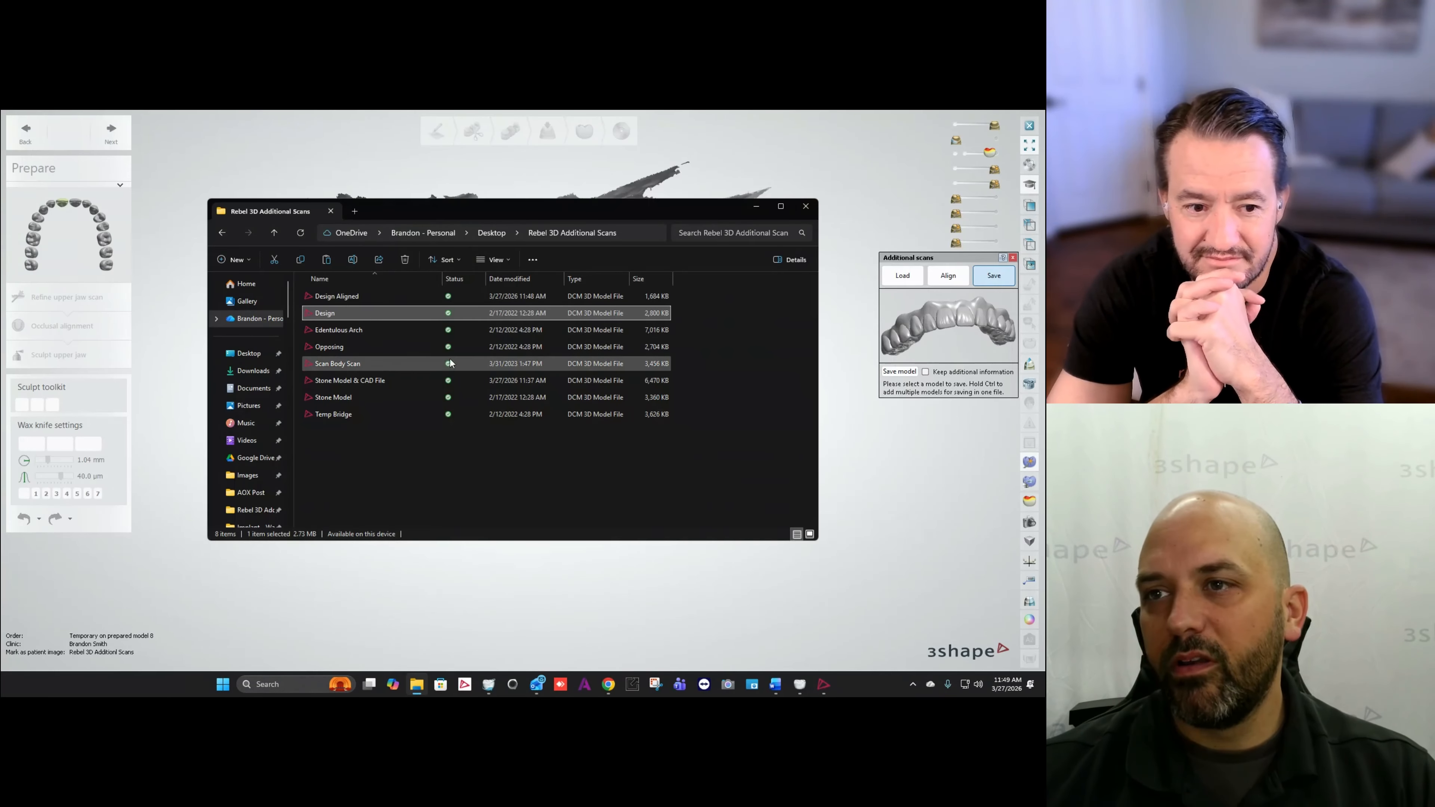
{"action": "left_click", "coordinate": [324, 348]}
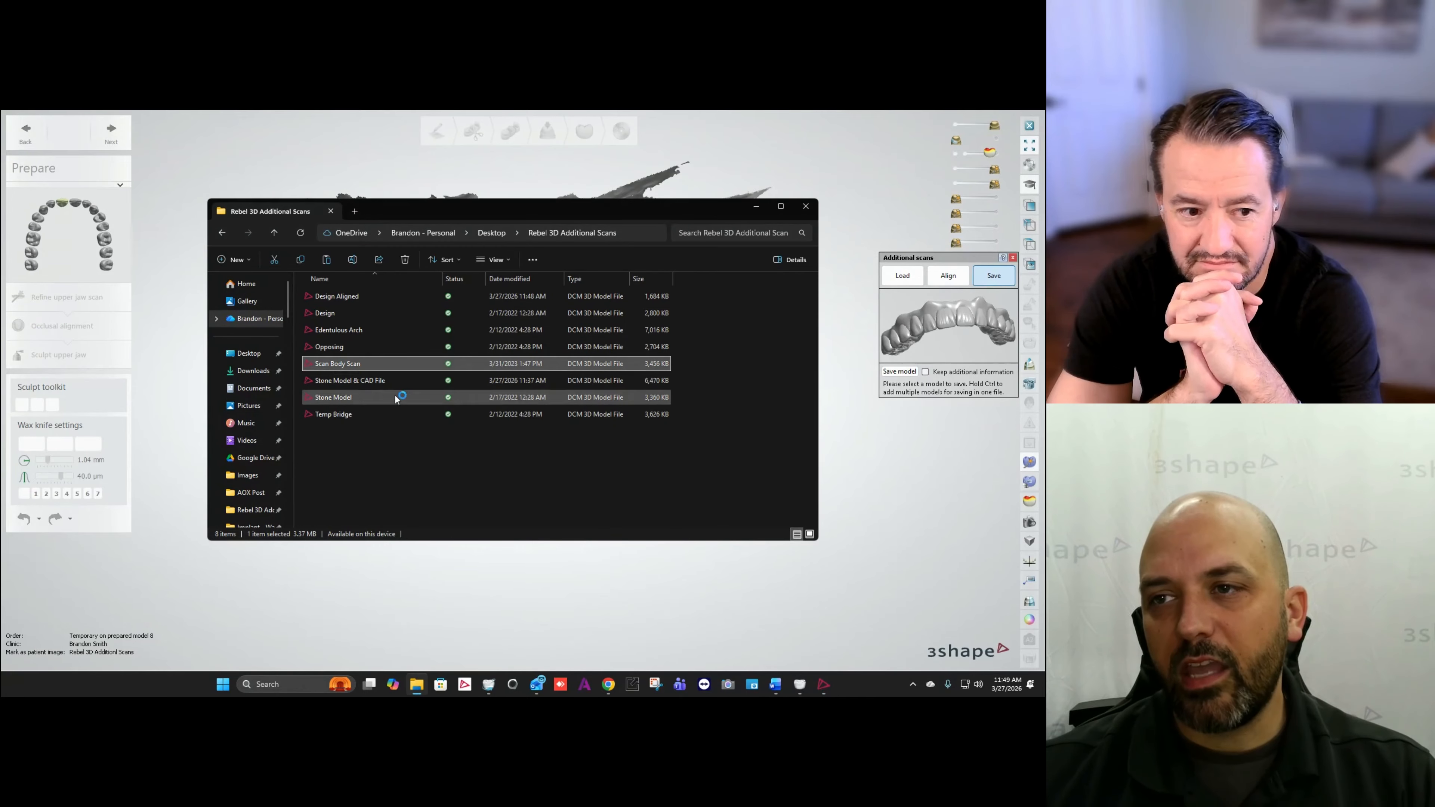
{"action": "left_click", "coordinate": [332, 363]}
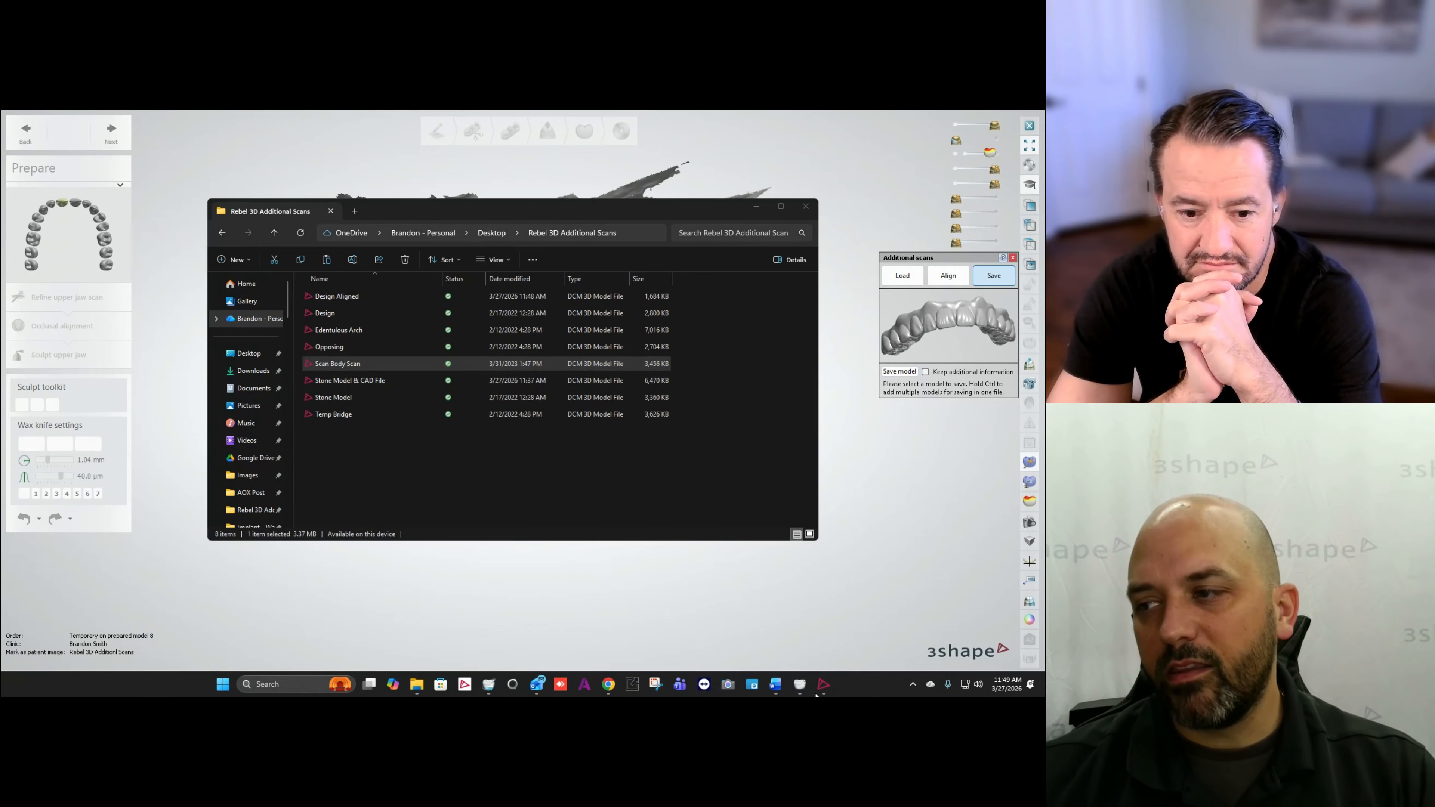
{"action": "left_click", "coordinate": [823, 684]}
{"action": "mouse_move", "coordinate": [667, 445]}
{"action": "right_mouse_down"}
{"action": "mouse_move", "coordinate": [695, 468]}
{"action": "mouse_move", "coordinate": [781, 453]}
{"action": "mouse_move", "coordinate": [641, 455]}
{"action": "mouse_move", "coordinate": [664, 450]}
{"action": "right_mouse_up"}
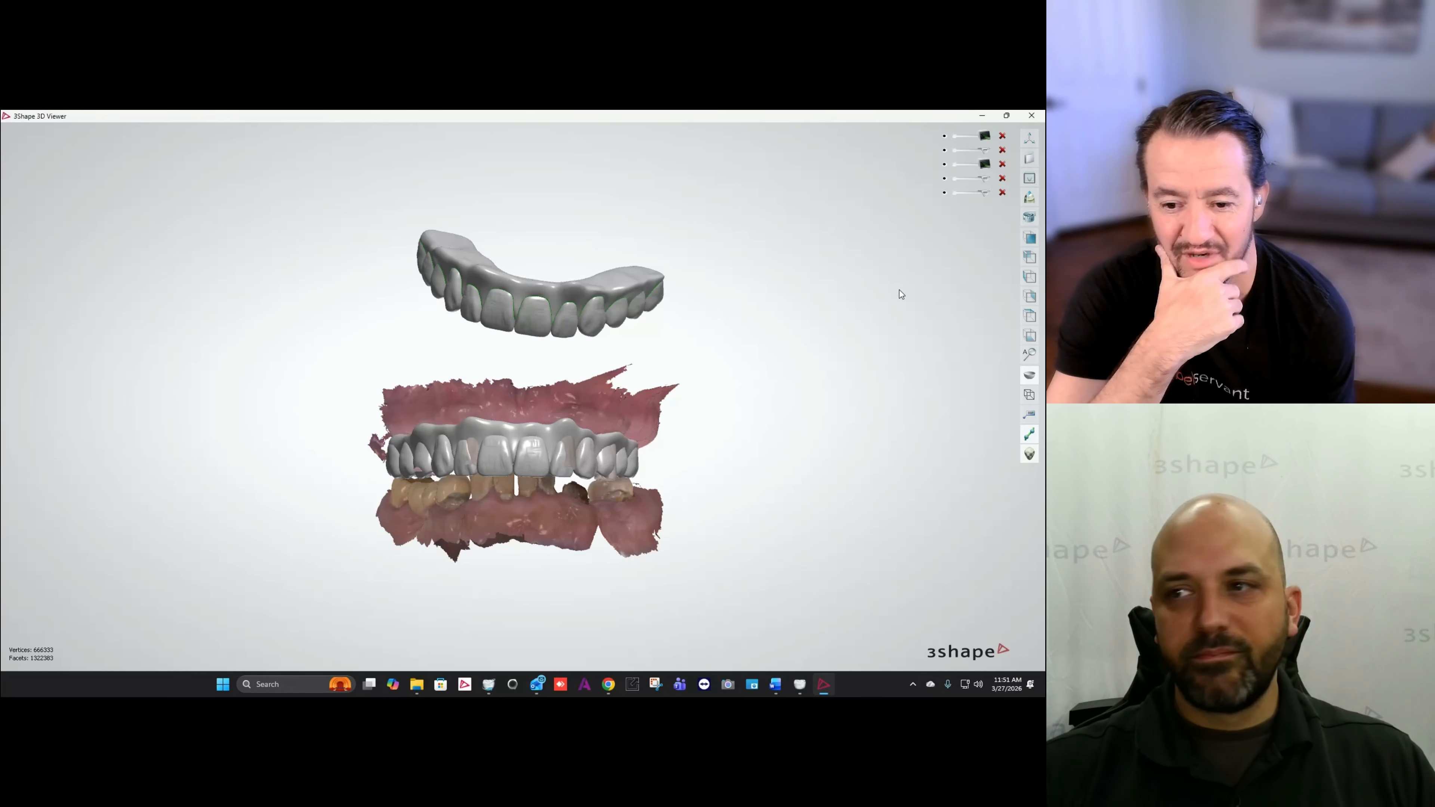
{"action": "scroll", "coordinate": [477, 437], "scroll_direction": "up", "scroll_amount": 3}
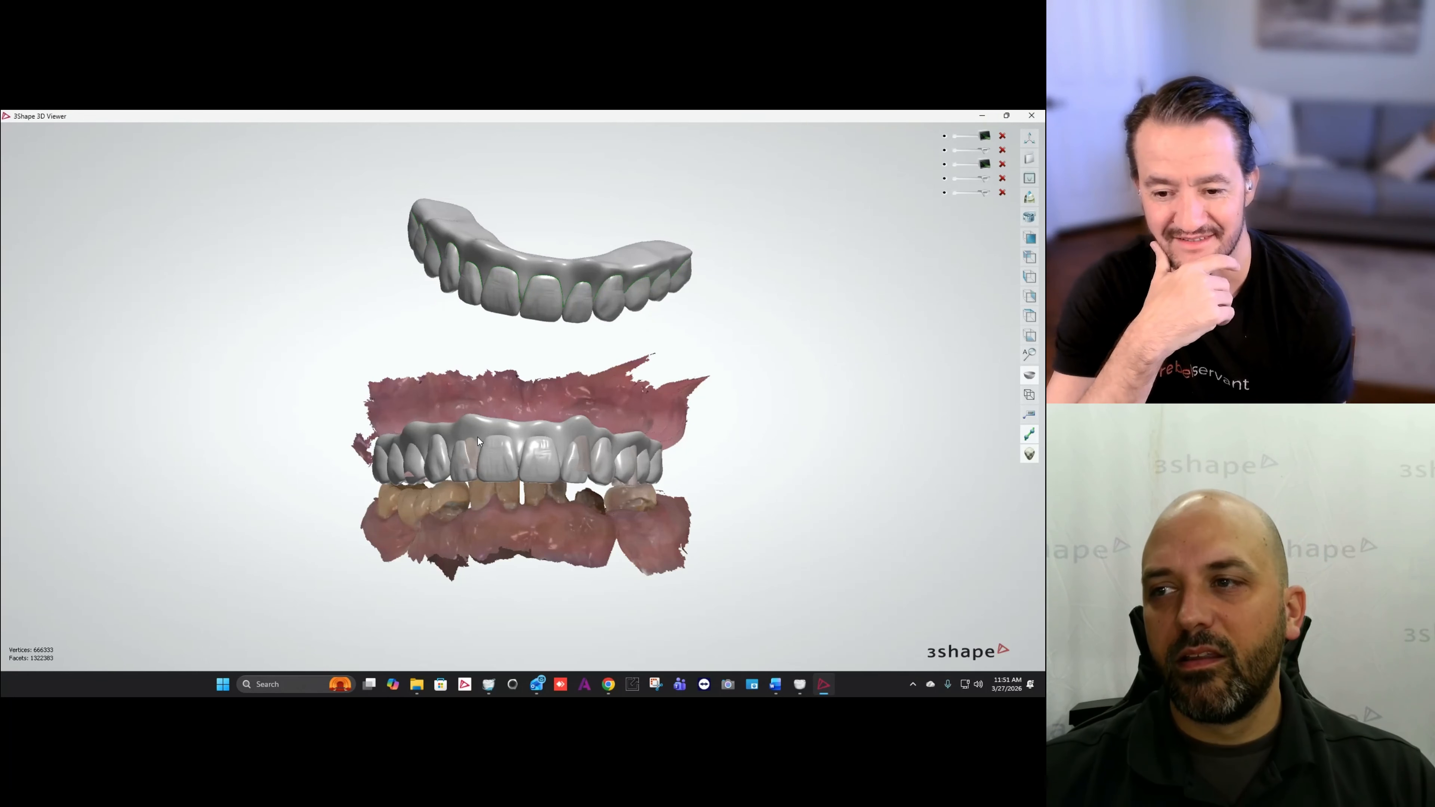
{"action": "middle_click_drag", "start_coordinate": [482, 437], "coordinate": [508, 424]}
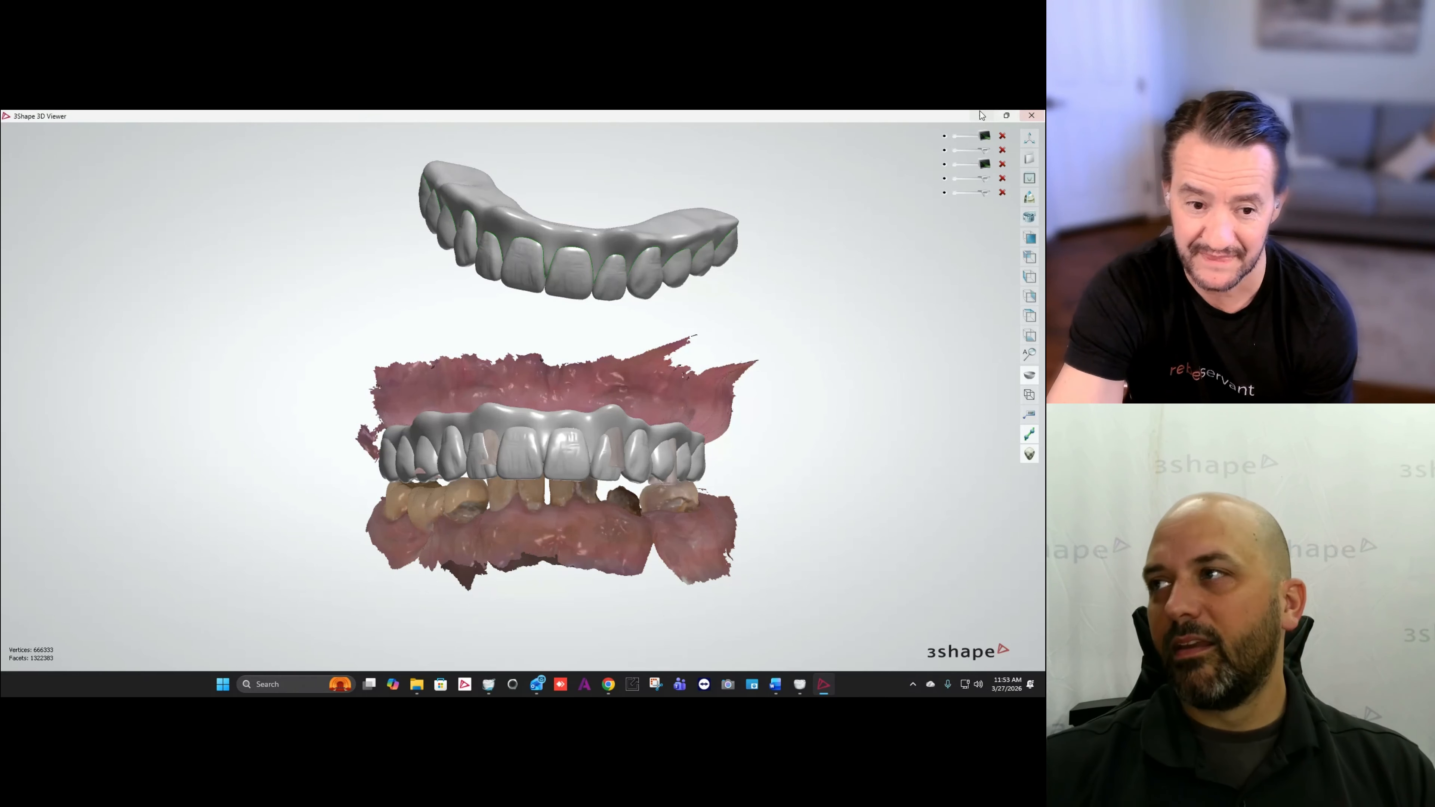
Step: Check the scene with Design Aligned hidden and shown, and hide the original Design to inspect the aligned bite closely
{"action": "left_click", "coordinate": [946, 137]}
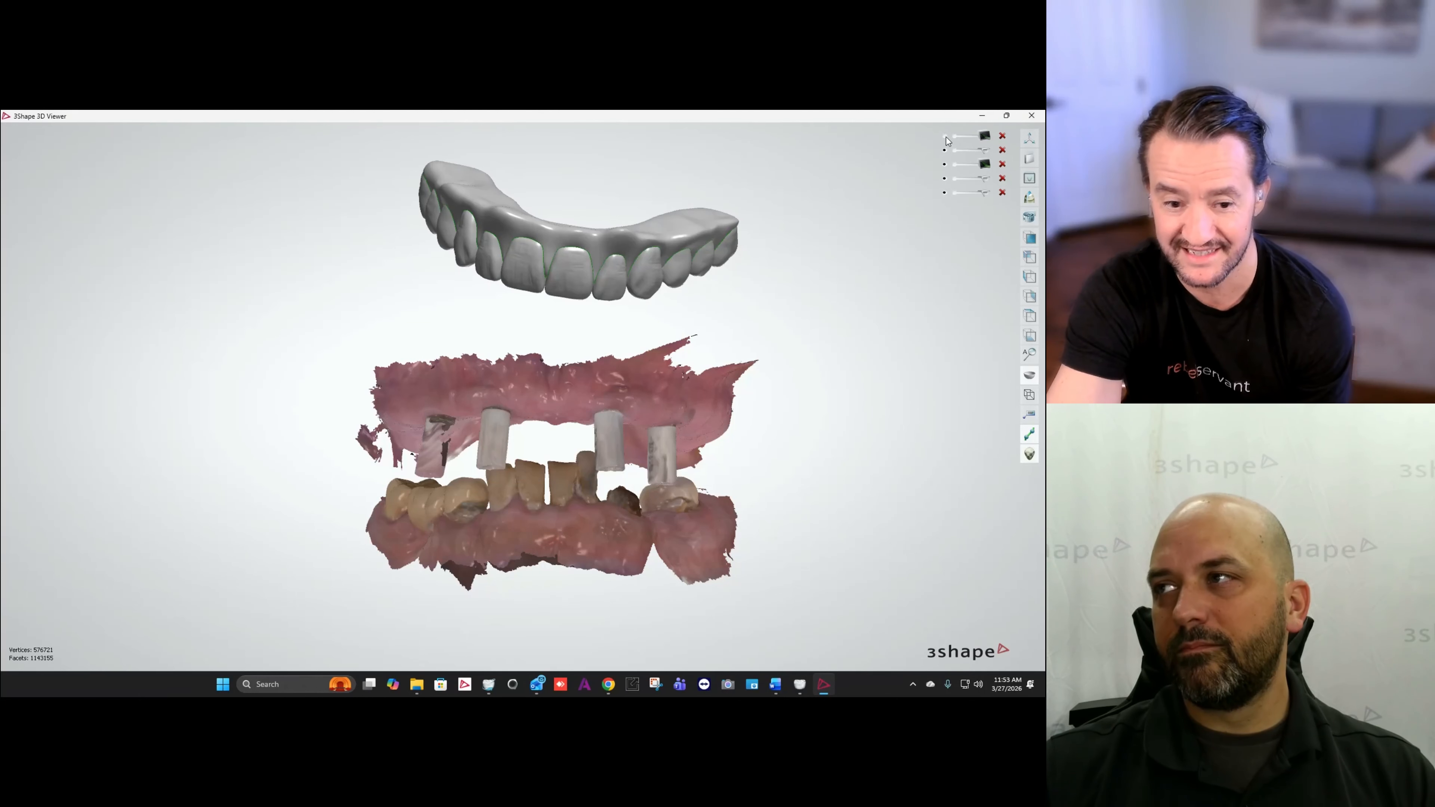
{"action": "left_click", "coordinate": [947, 136]}
{"action": "left_click", "coordinate": [945, 165]}
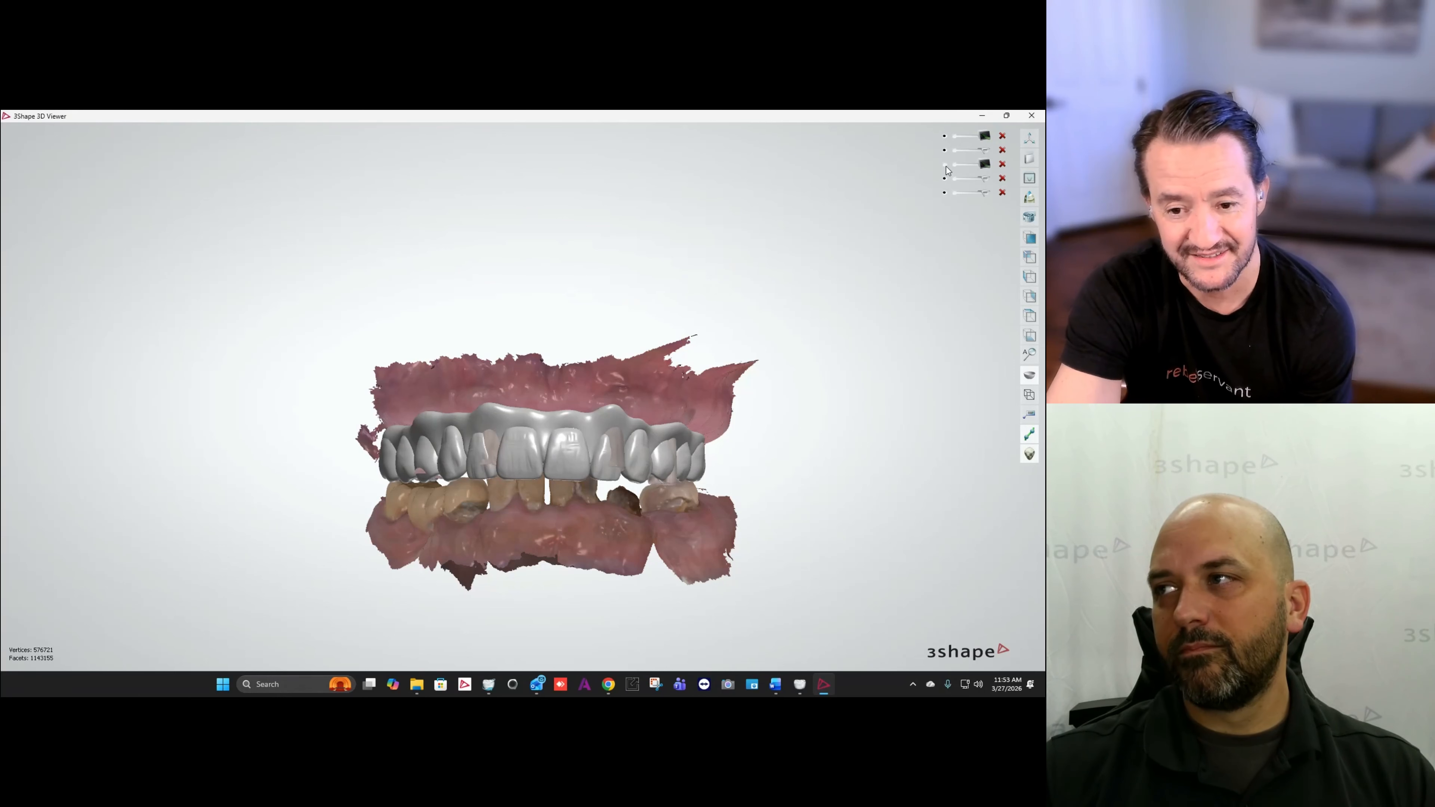
{"action": "scroll", "coordinate": [633, 413], "scroll_direction": "up", "scroll_amount": 5}
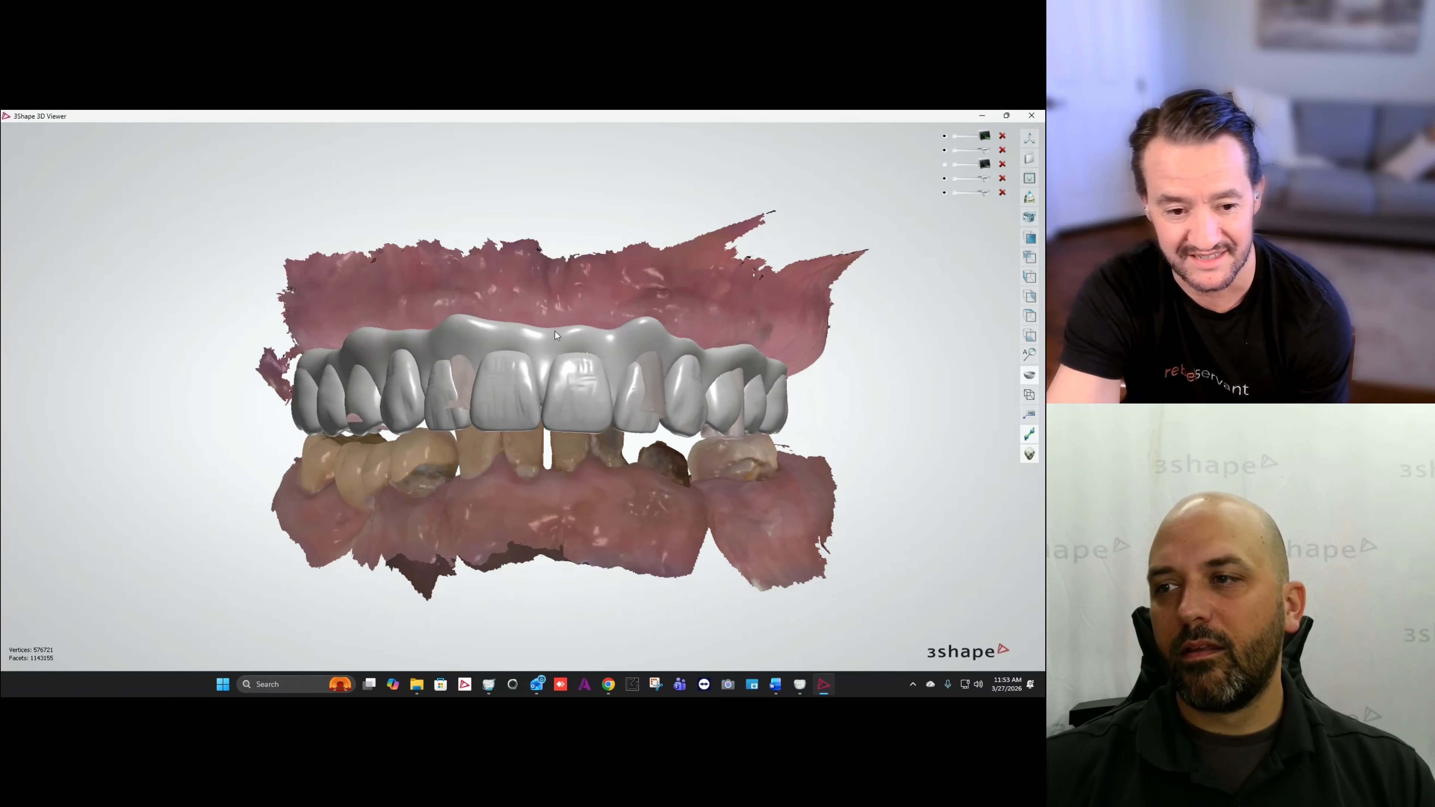